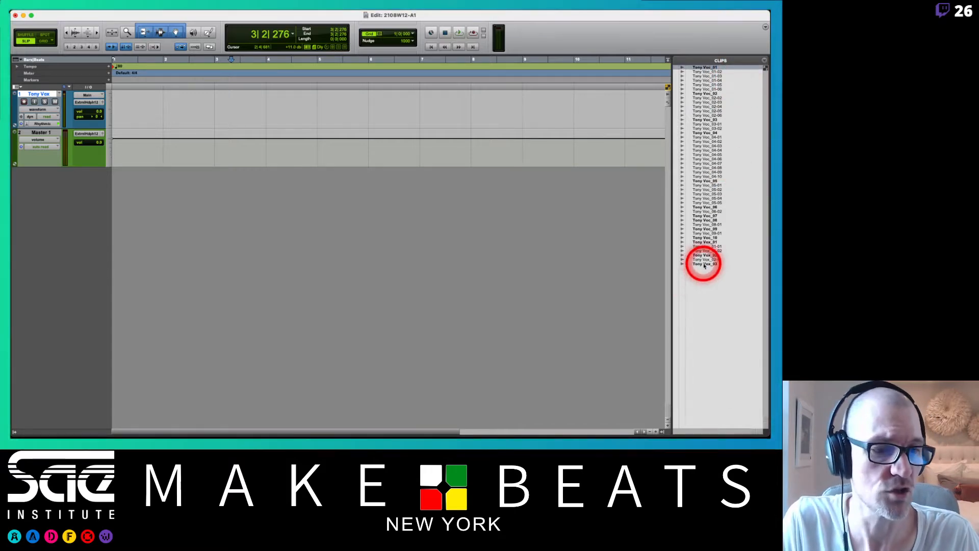
Clear all clips from the Clips list, moving their source audio files to the Trash.
key("super+a")
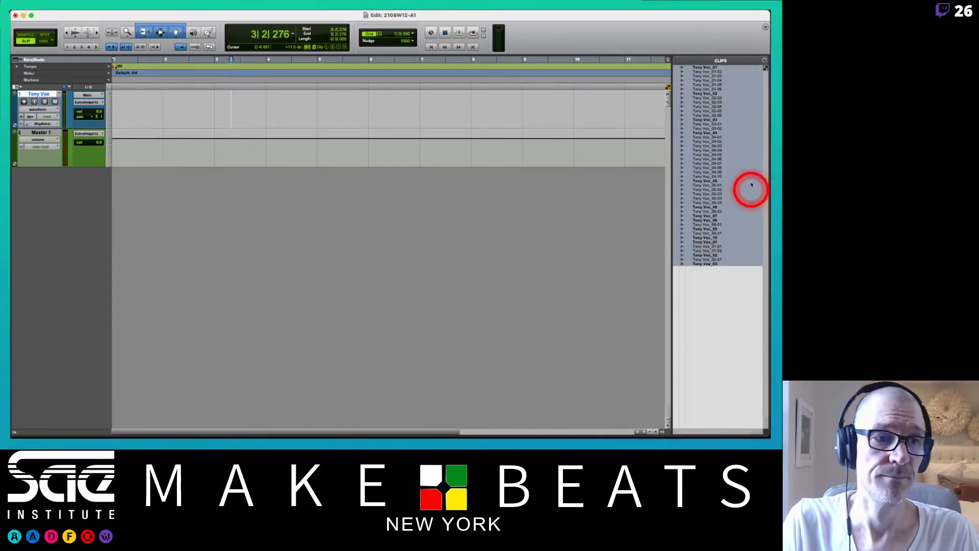
left_click(765, 61)
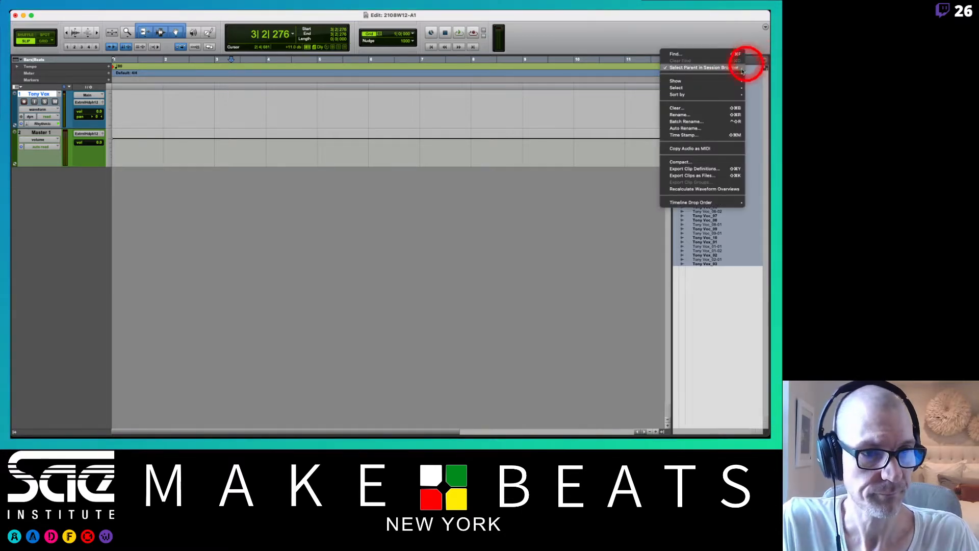
left_click(677, 108)
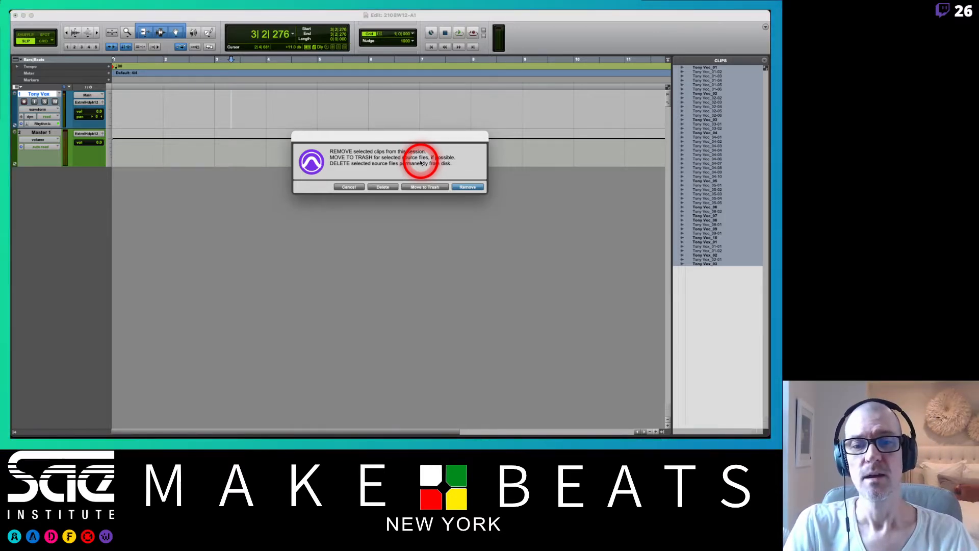
left_click(425, 188)
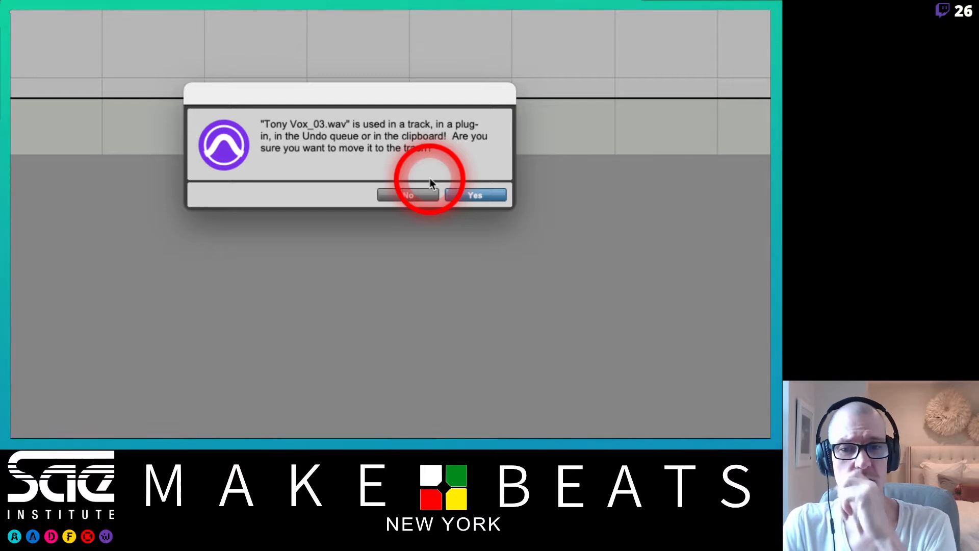
key("Return")
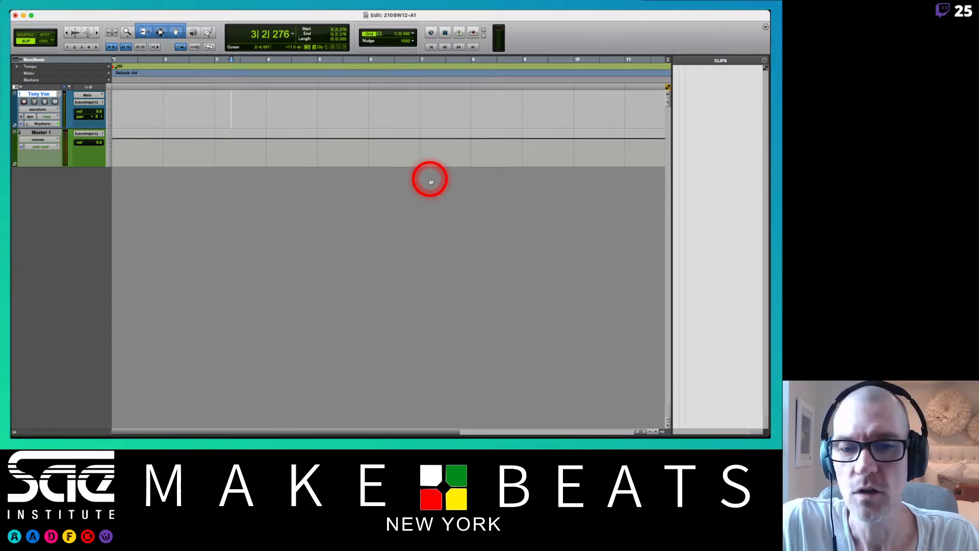
Check the arrangement of the two screens in the system's Display Preferences.
key("super+Tab")
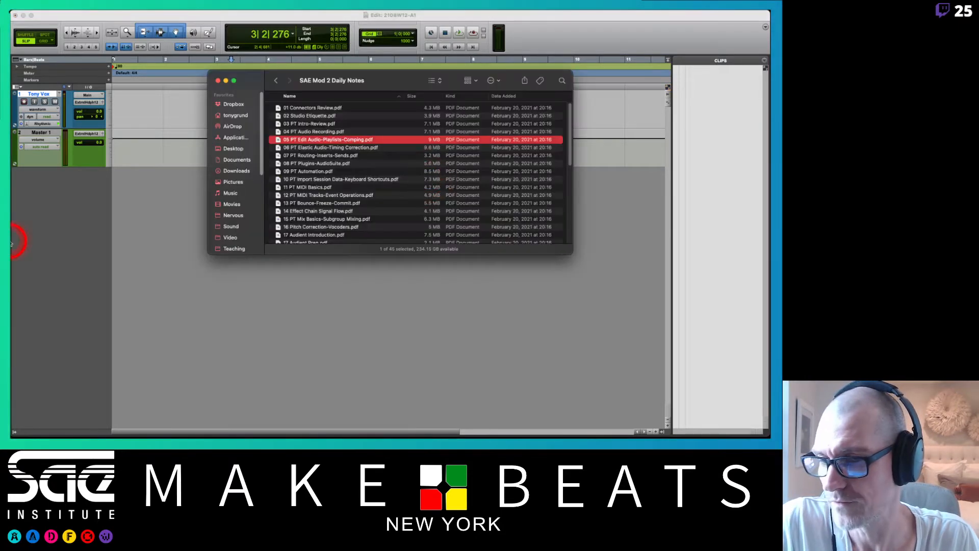
left_click(85, 258)
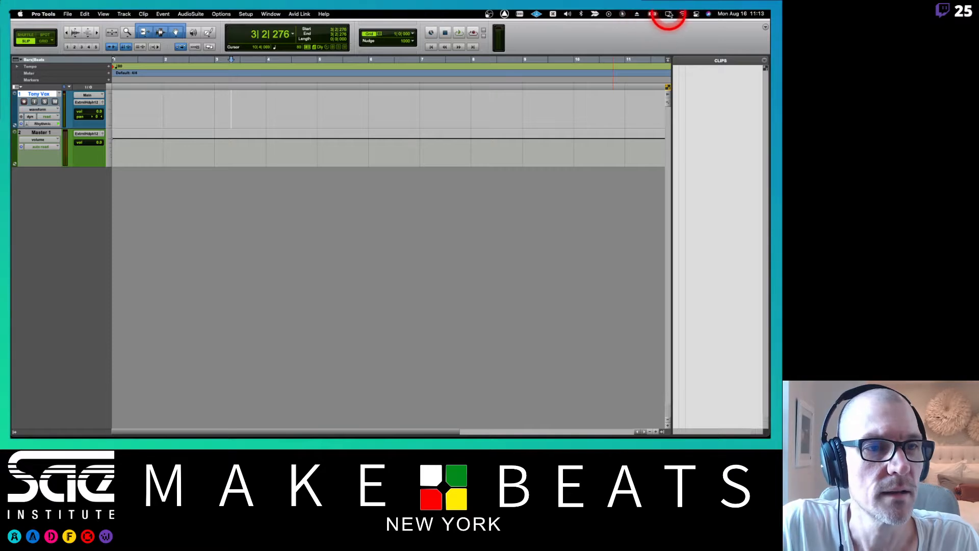
left_click(668, 13)
left_click(597, 112)
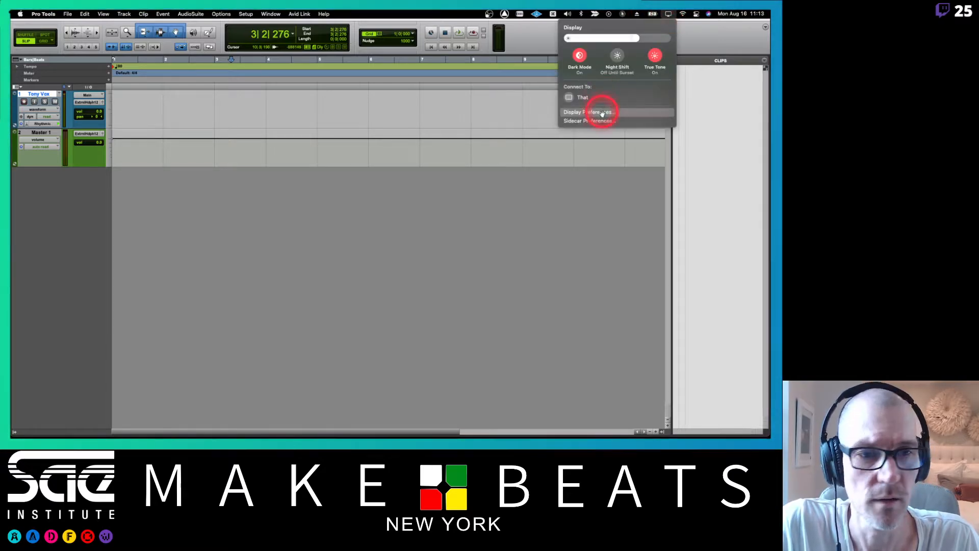
left_click(576, 127)
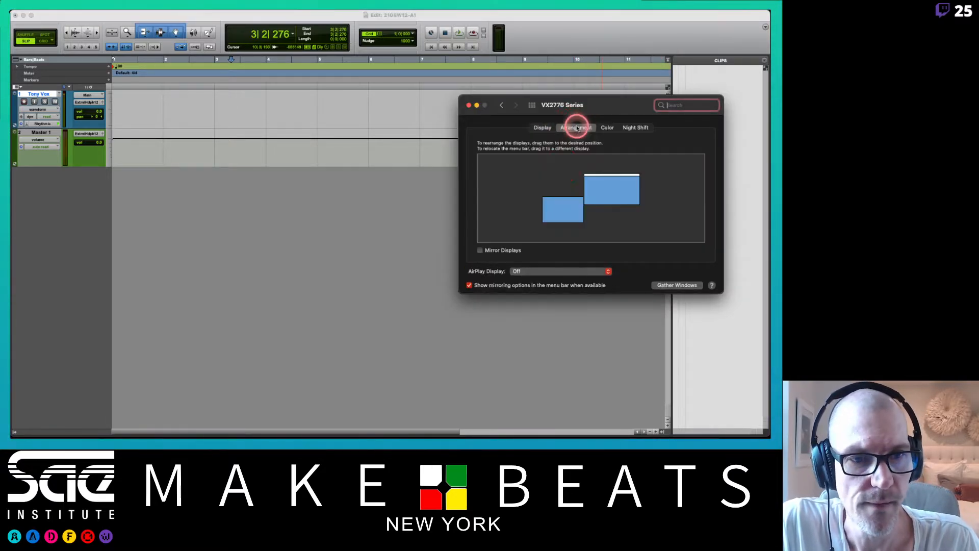
mouse_move(595, 178)
left_mouse_down()
mouse_move(564, 208)
mouse_move(591, 169)
left_mouse_up()
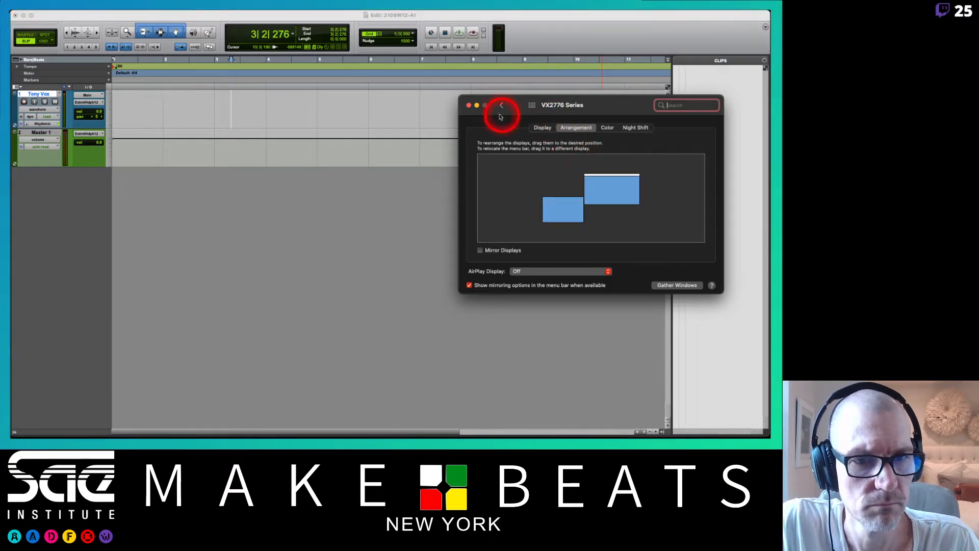
left_click(598, 91)
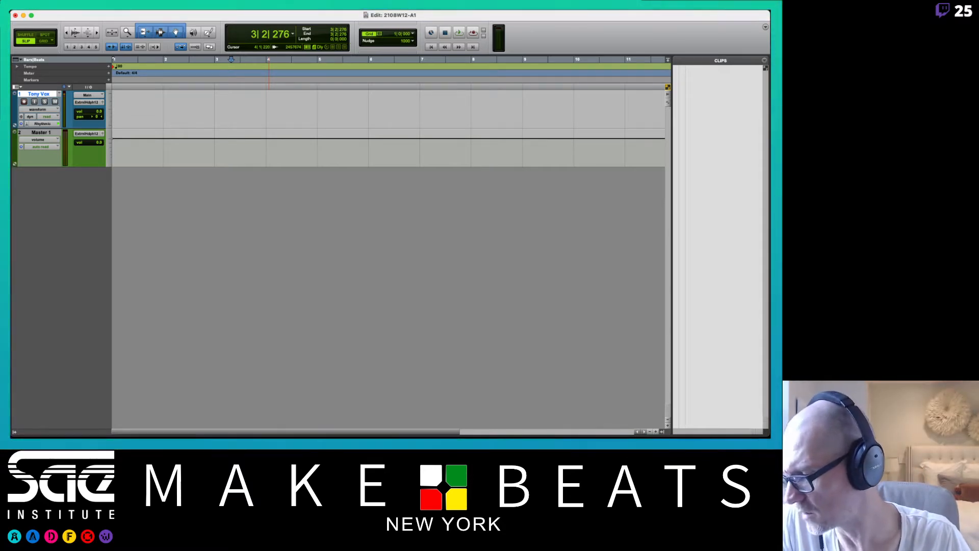
Check the discarded vocal files in the Trash and permanently empty it.
left_click(6, 429)
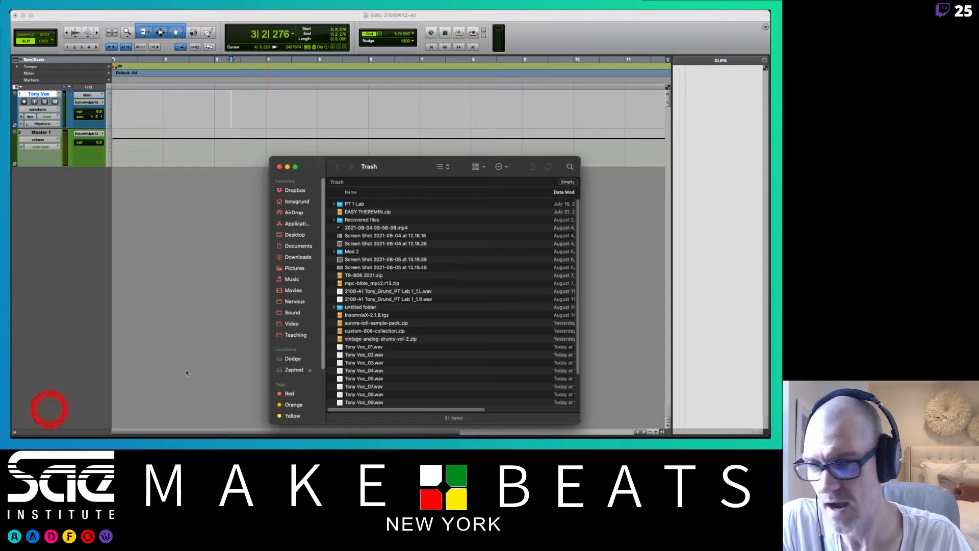
left_click_drag(404, 160, 379, 140)
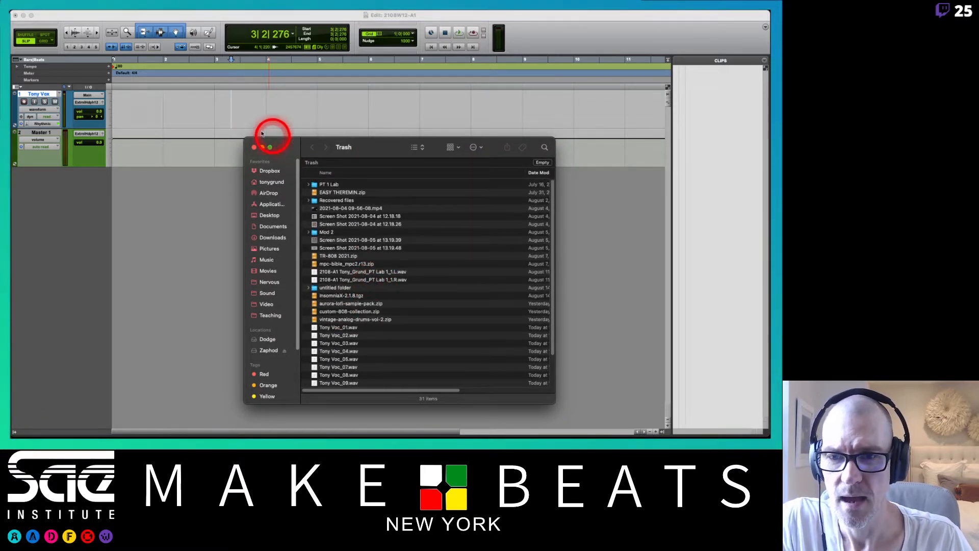
left_click(254, 147)
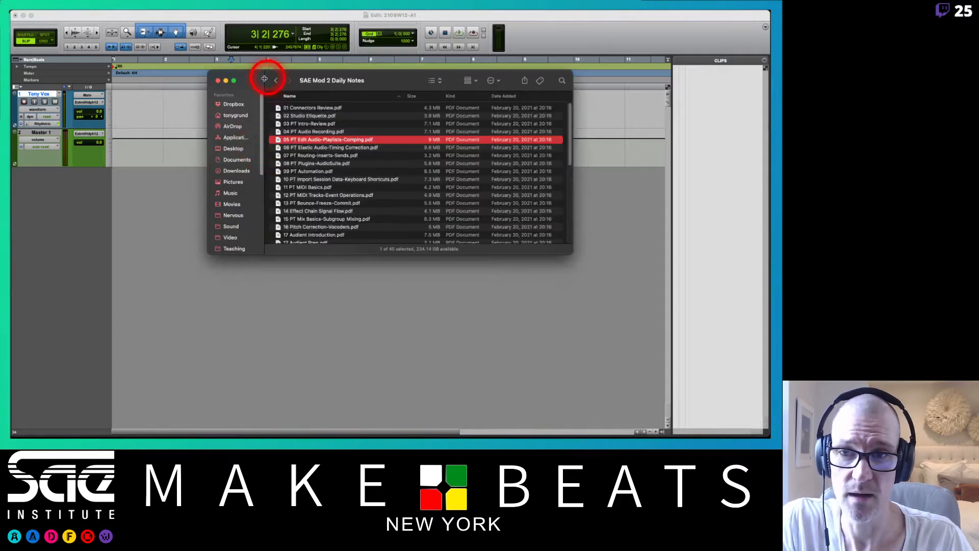
key("shift+super+BackSpace")
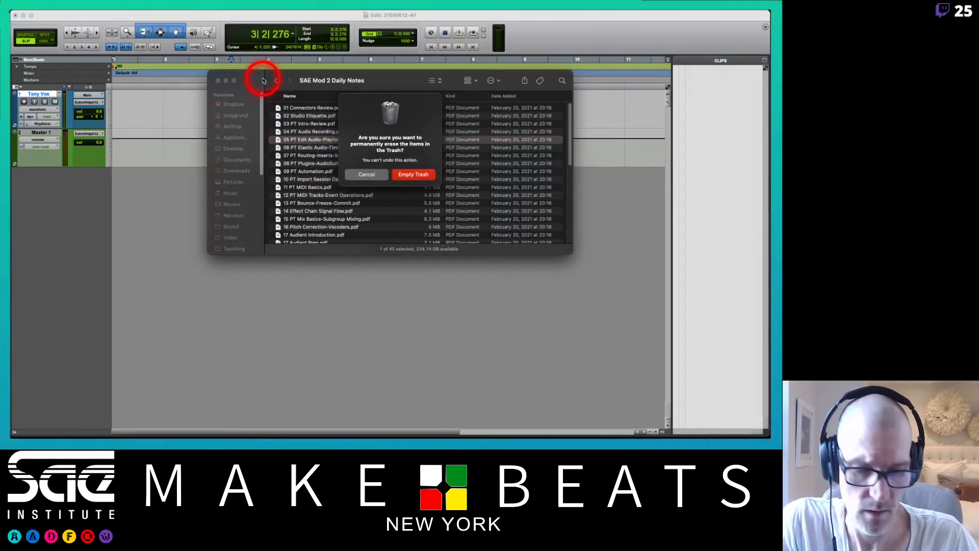
key("Return")
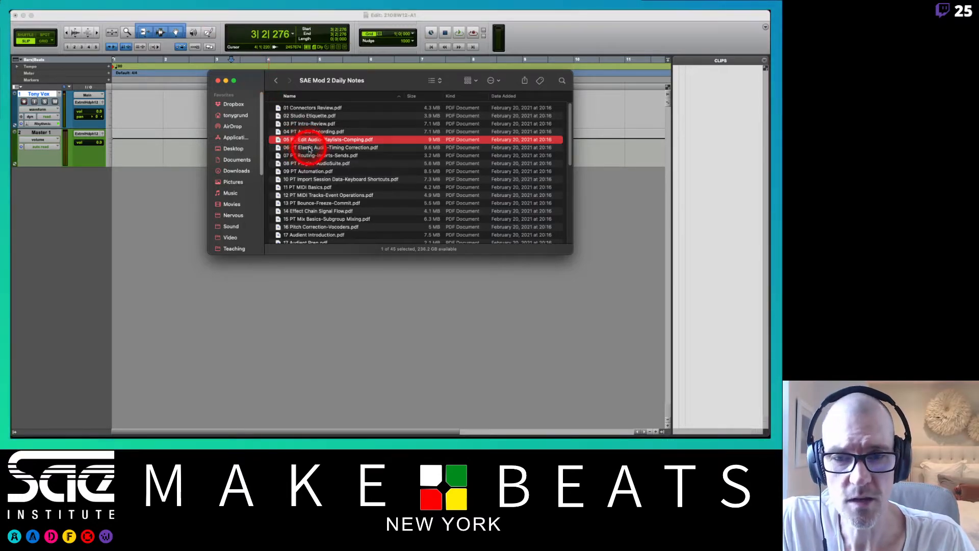
double_click(309, 147)
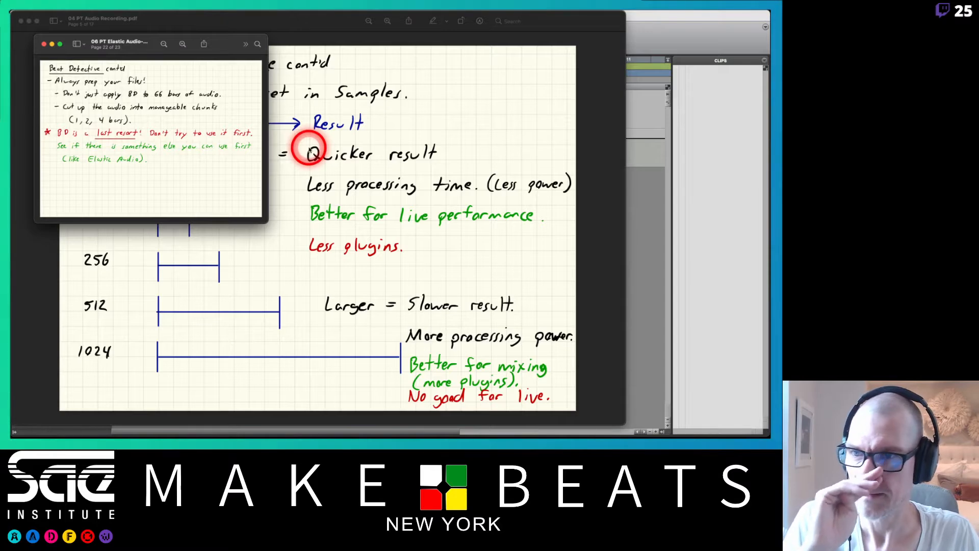
key("super+w")
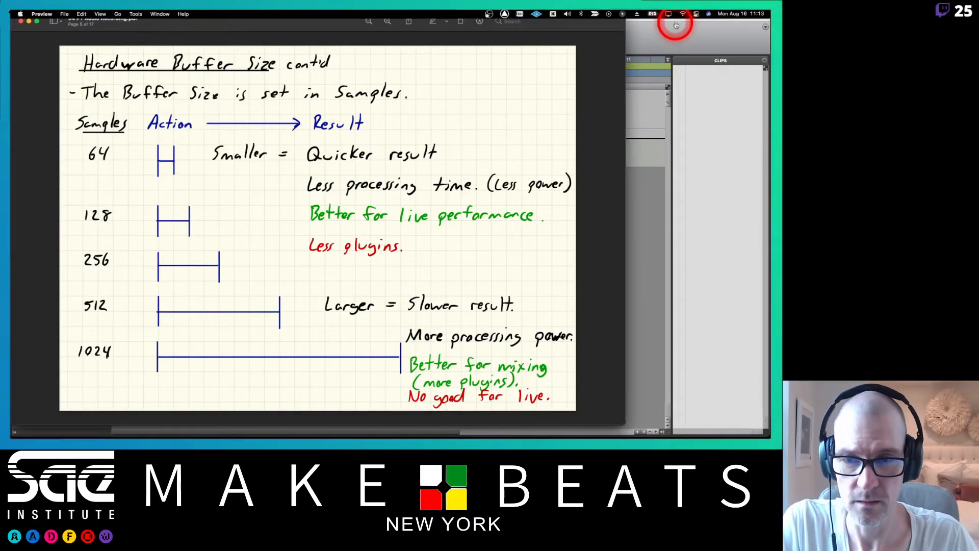
key("super+Tab")
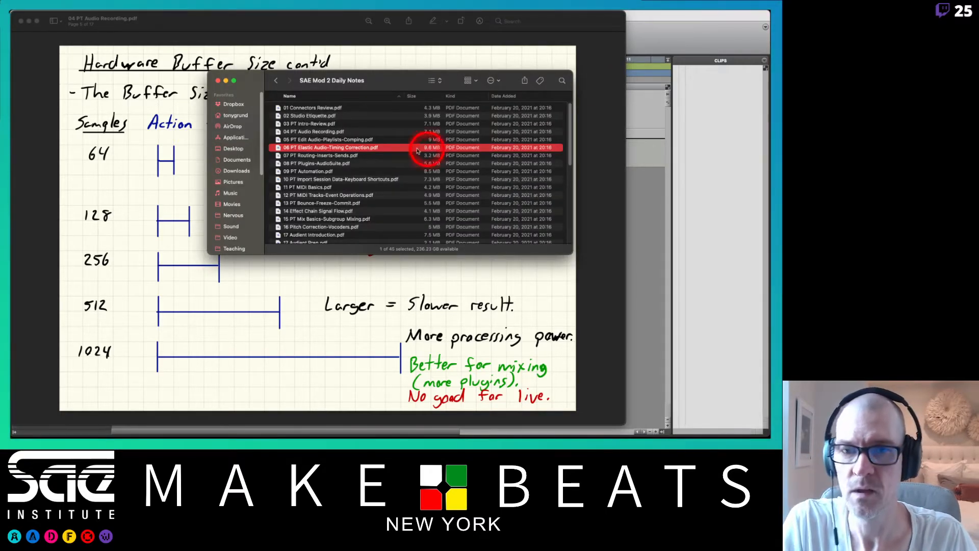
left_click(328, 61)
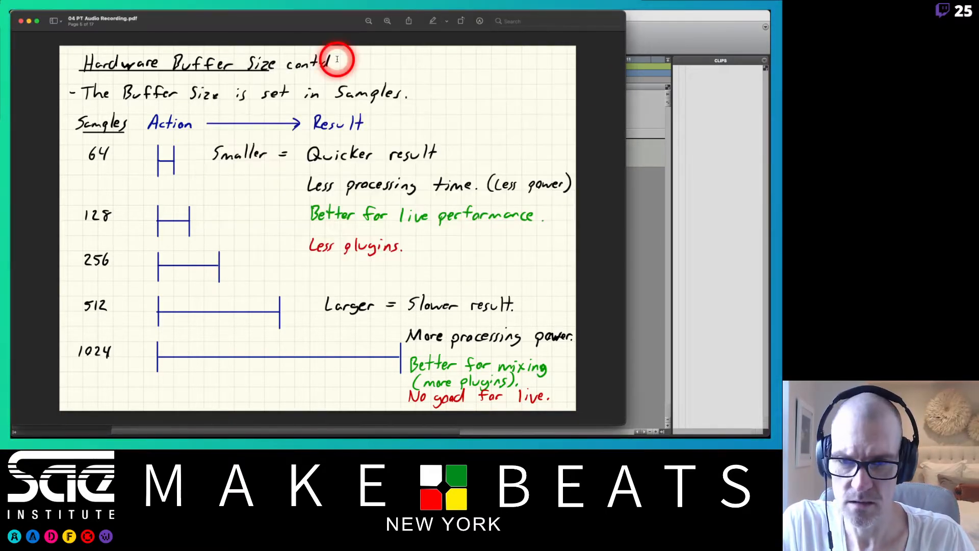
key("super+Tab")
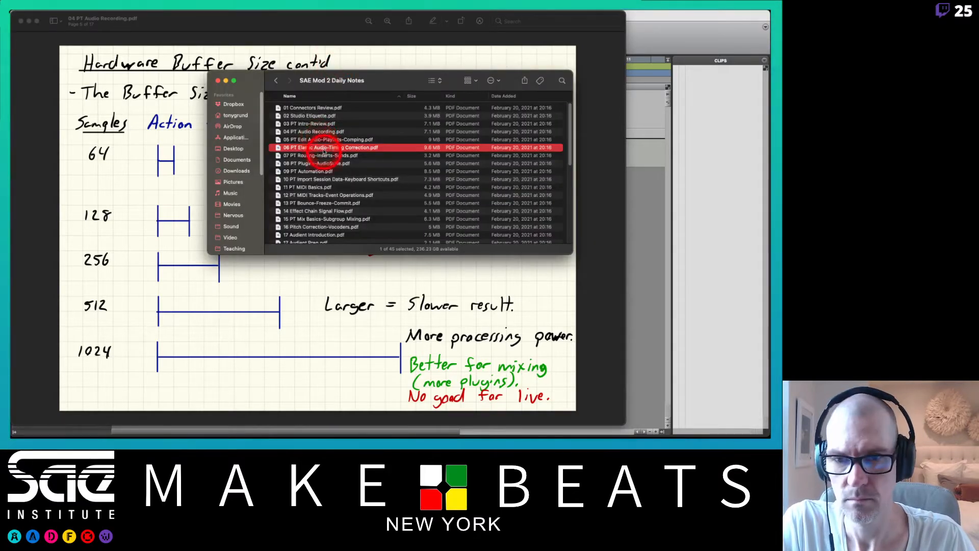
Open 05 PT Edit Audio-Playlists-Comping.pdf and go through its pages to the first Playlists page.
double_click(320, 139)
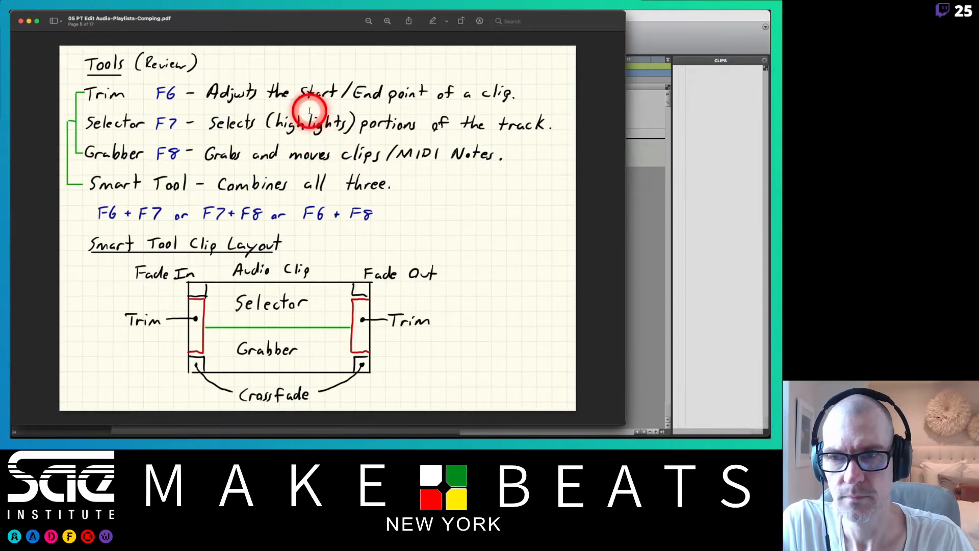
key("Left")
key("Left")
key("Left")
key("Left")
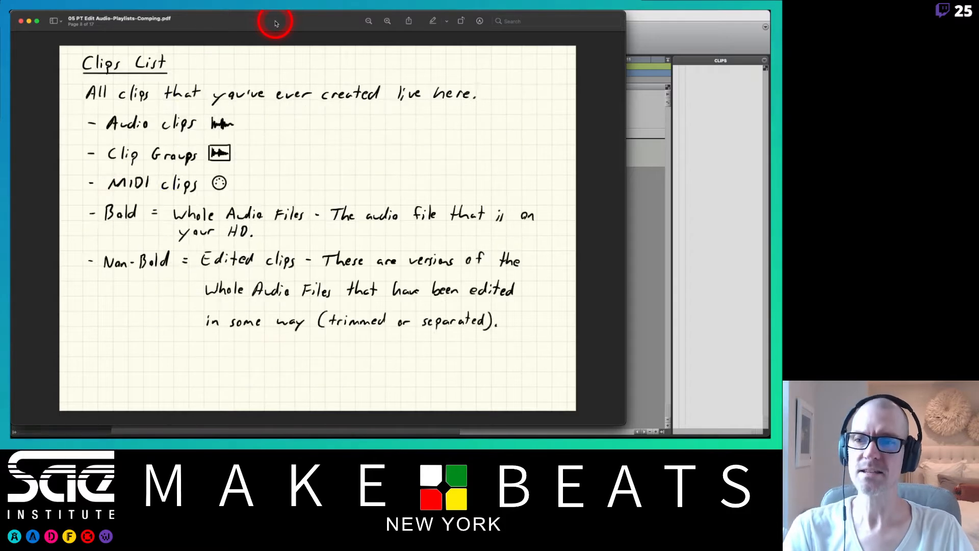
key("Right")
key("Left")
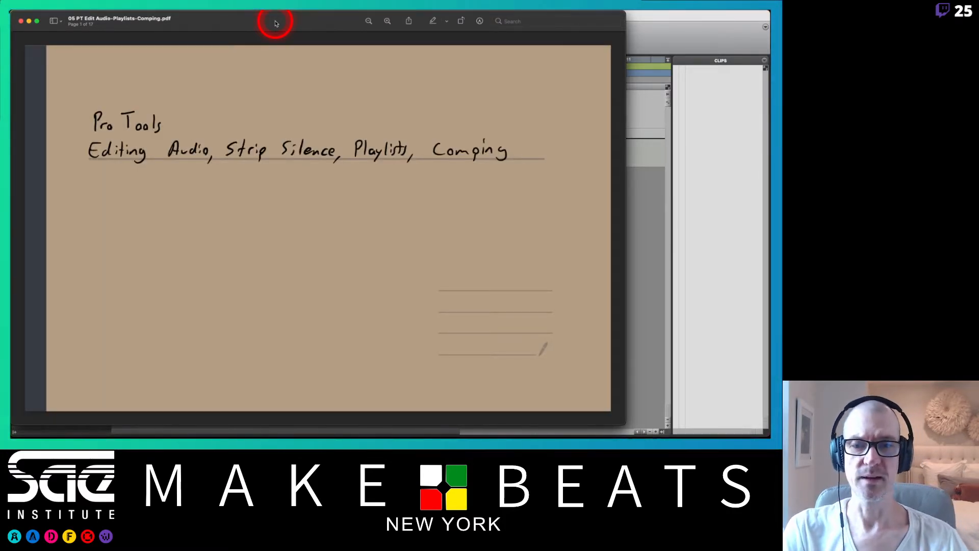
key("Right")
key("Right")
key("Right")
key("Right")
key("Right")
key("Right")
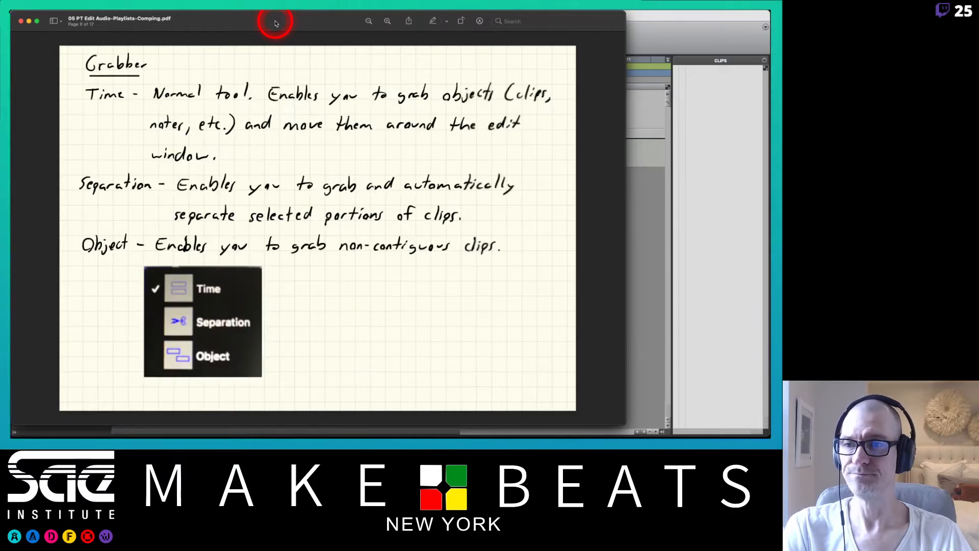
key("Right")
key("Right")
key("Right")
key("Right")
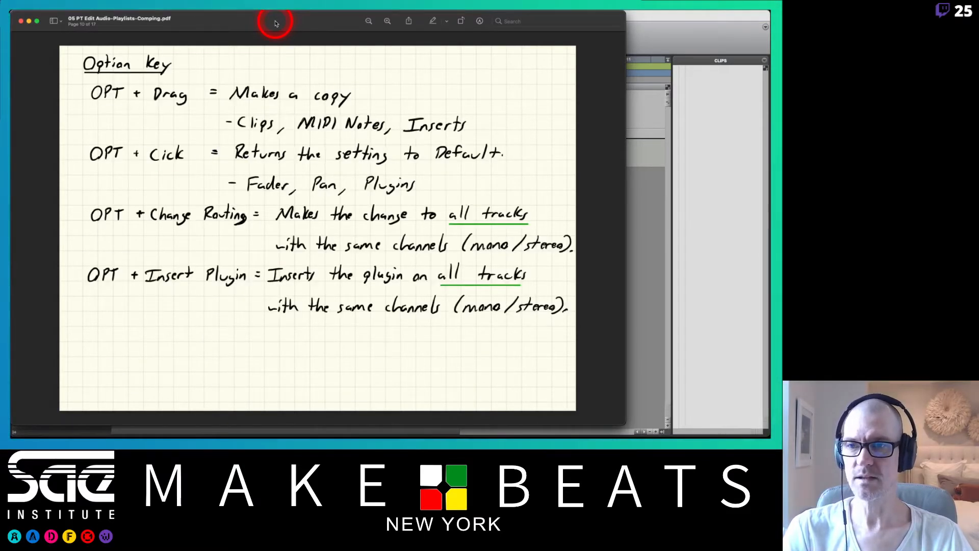
key("Right")
key("Right")
key("Right")
key("Right")
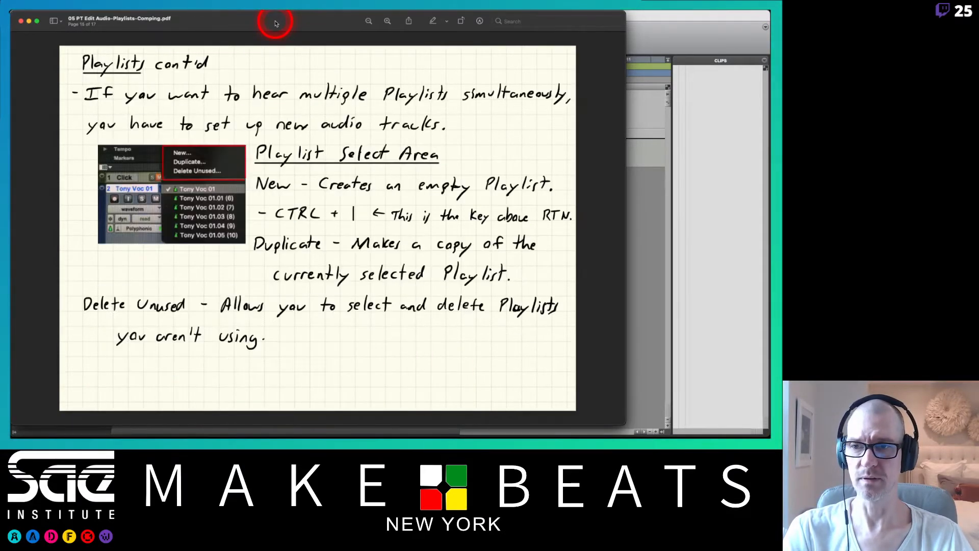
key("Left")
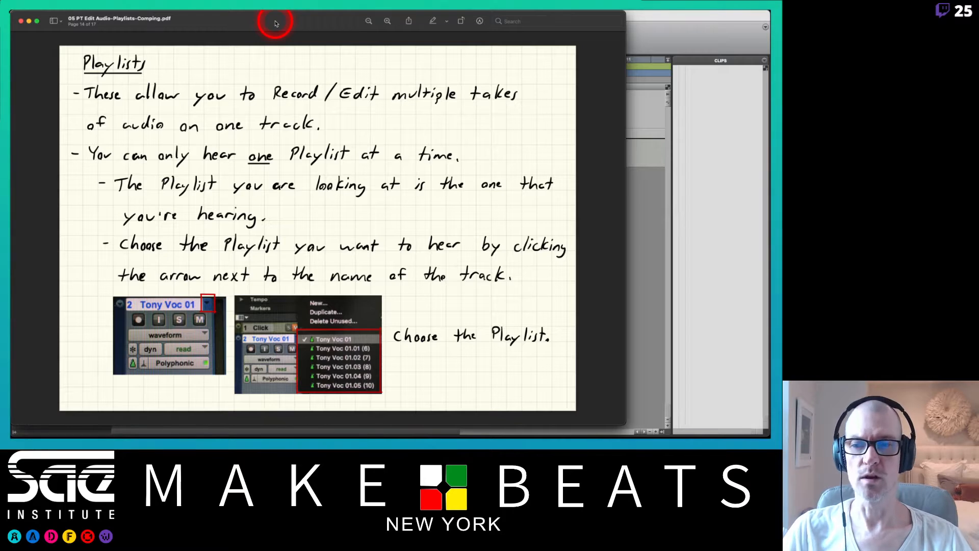
Switch to Pro Tools and set the edit mode to Spot.
left_click(634, 33)
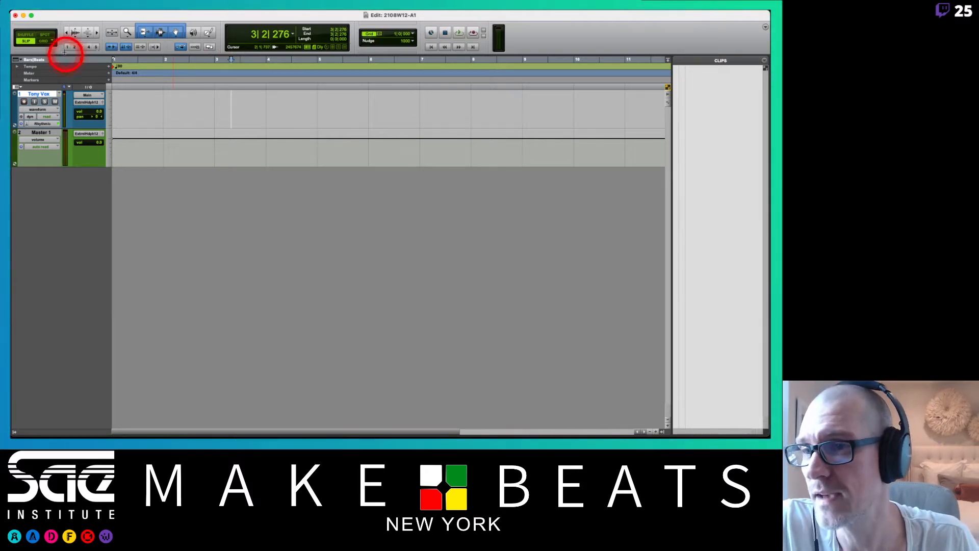
left_click(49, 35)
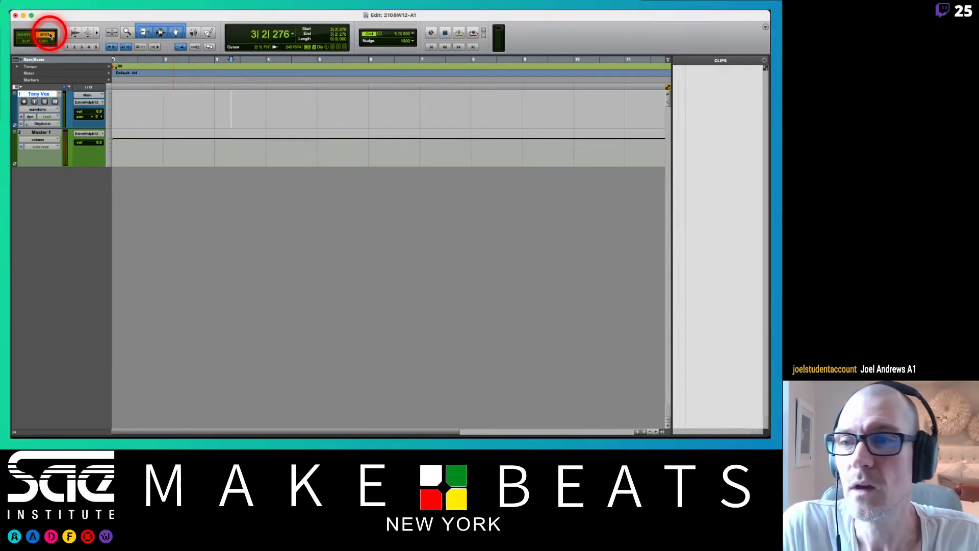
Switch to Finder, open pt 2 lab.pdf from the PT 2 Lab-PT 3 Lab exercise folder, and place it beside the Playlists notes.
key("super+Tab")
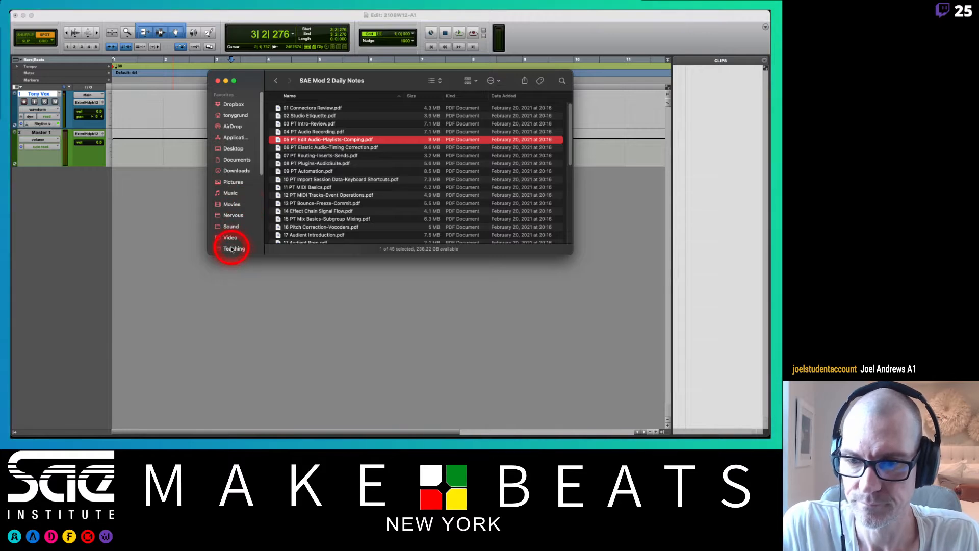
left_click(232, 249)
double_click(304, 146)
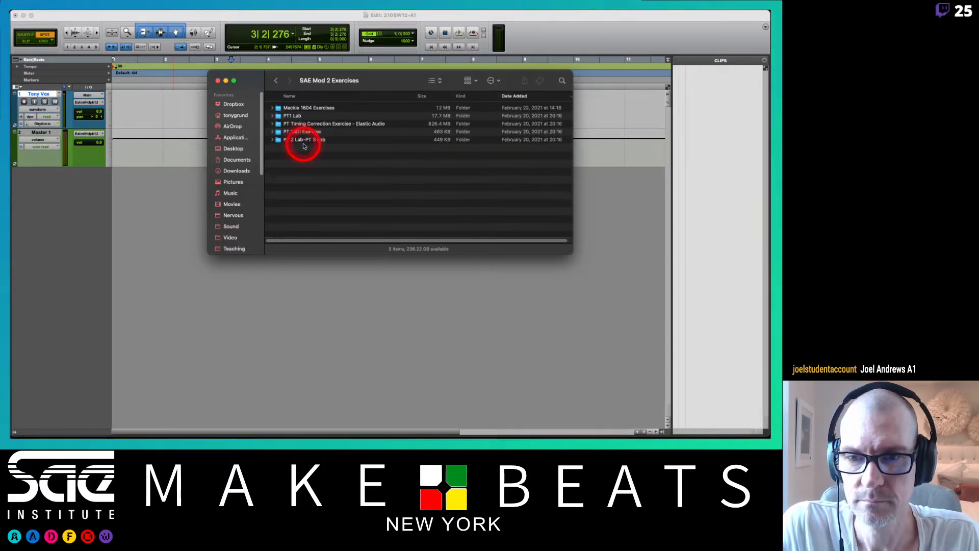
double_click(296, 140)
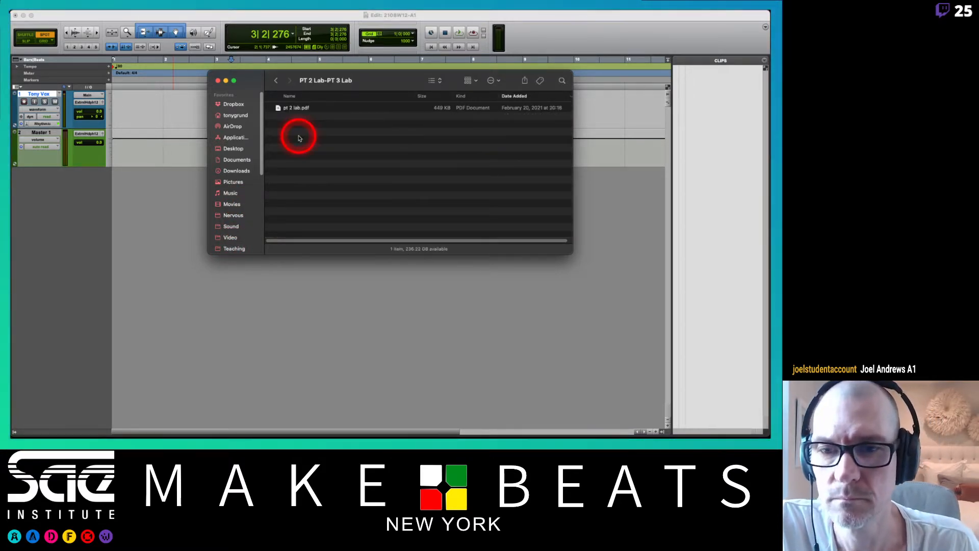
double_click(299, 112)
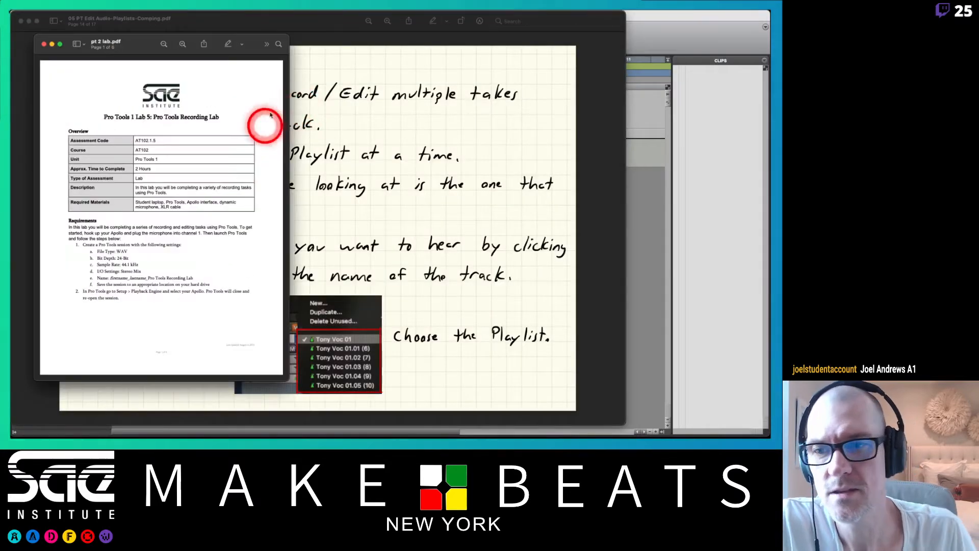
left_click_drag(143, 44, 622, 11)
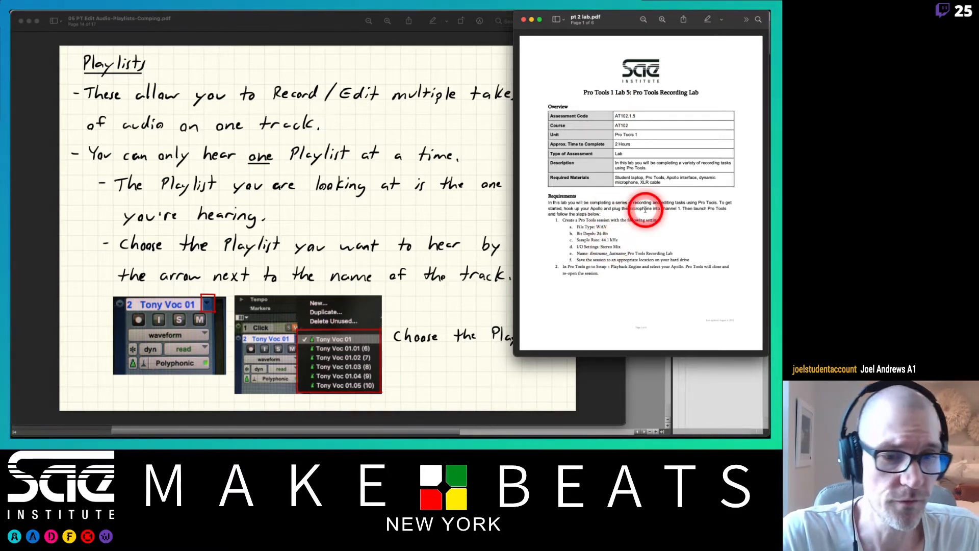
Go through pt 2 lab.pdf to page 3, then switch to Pro Tools.
scroll(645, 209, "down", 5)
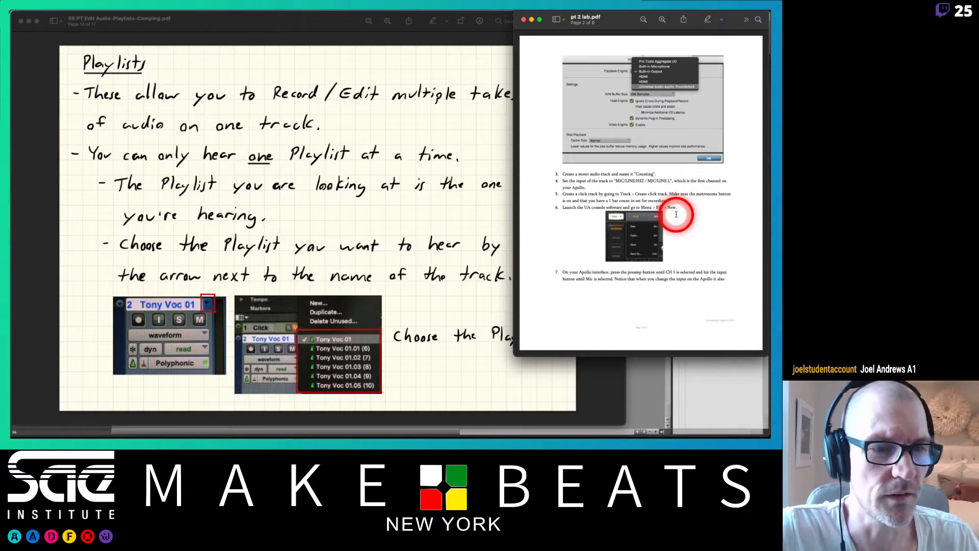
scroll(676, 214, "down", 3)
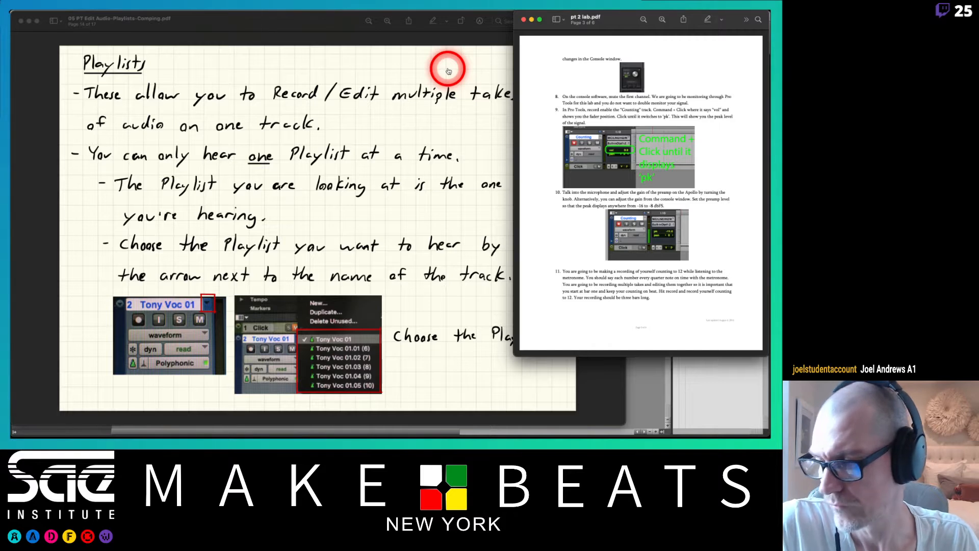
key("super+Tab")
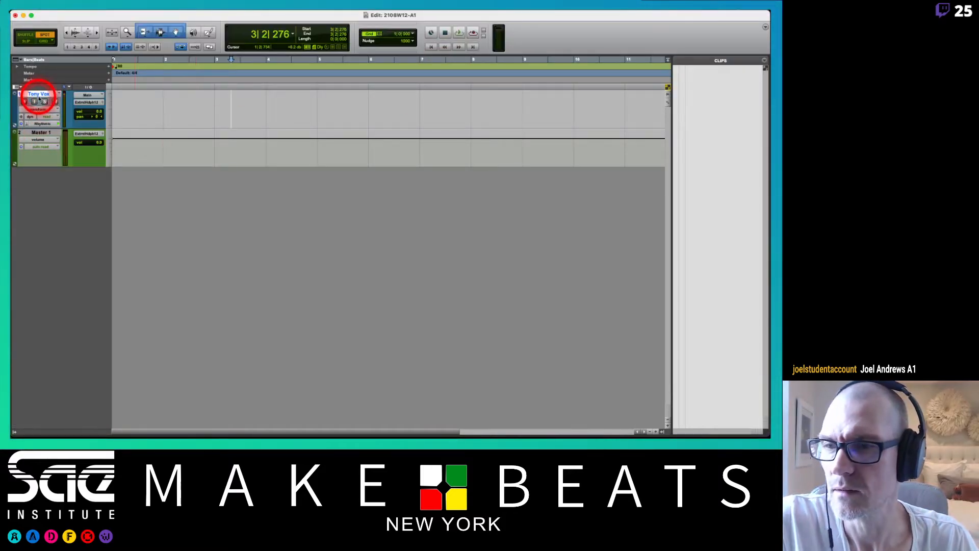
Rename the vocal track with the performer's first name followed by "Counting" and set its track height to large.
double_click(49, 94)
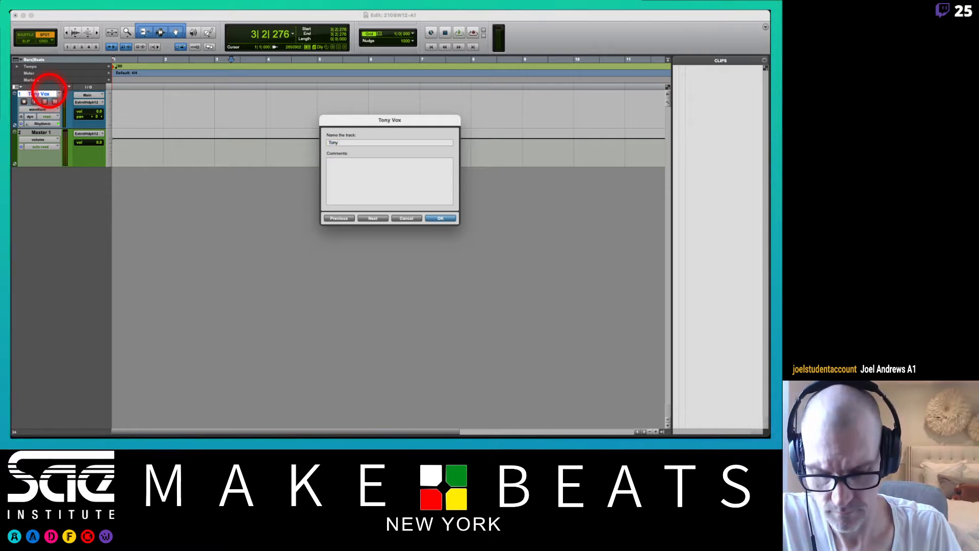
type("Tony Counting")
key("Return")
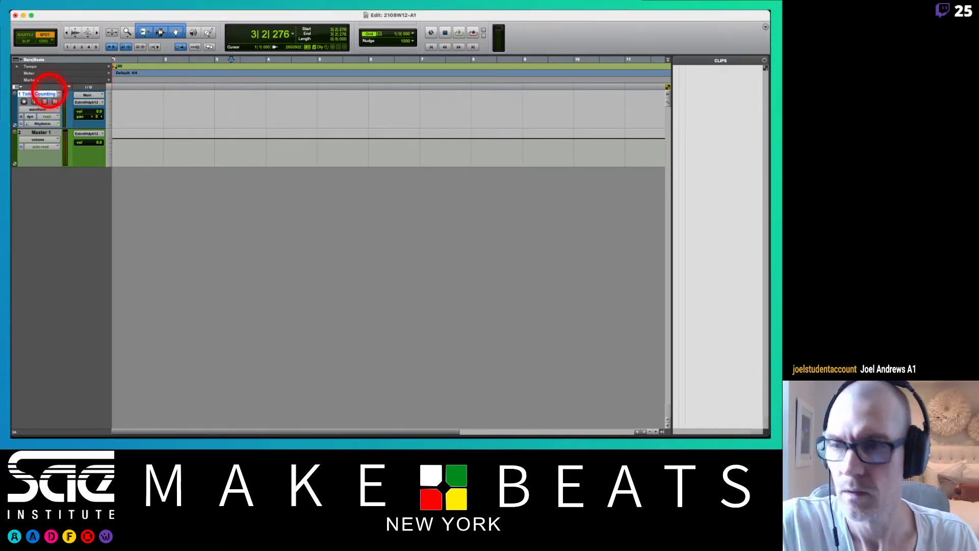
left_click(109, 106)
left_click(118, 115)
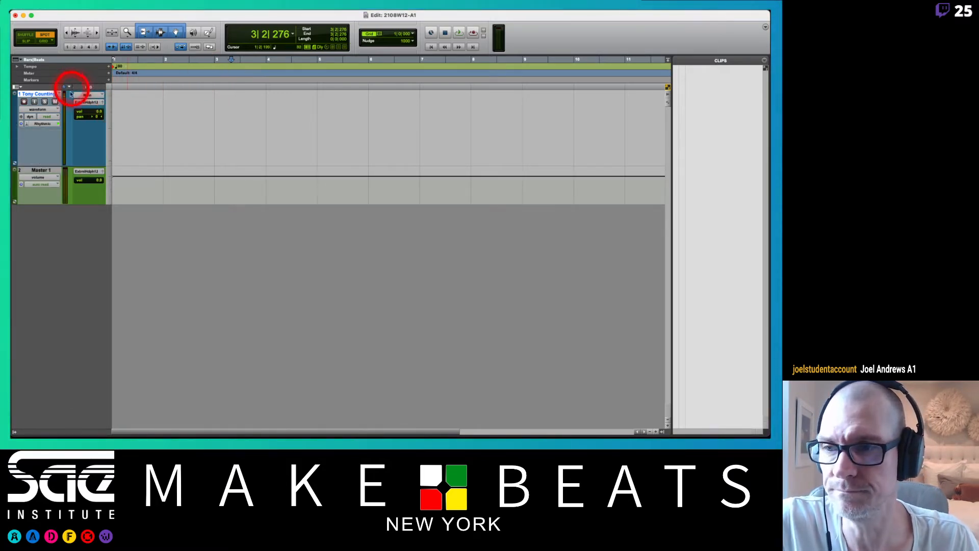
Mute the Counting track, turn on its input monitoring and record-enable it.
left_click(55, 102)
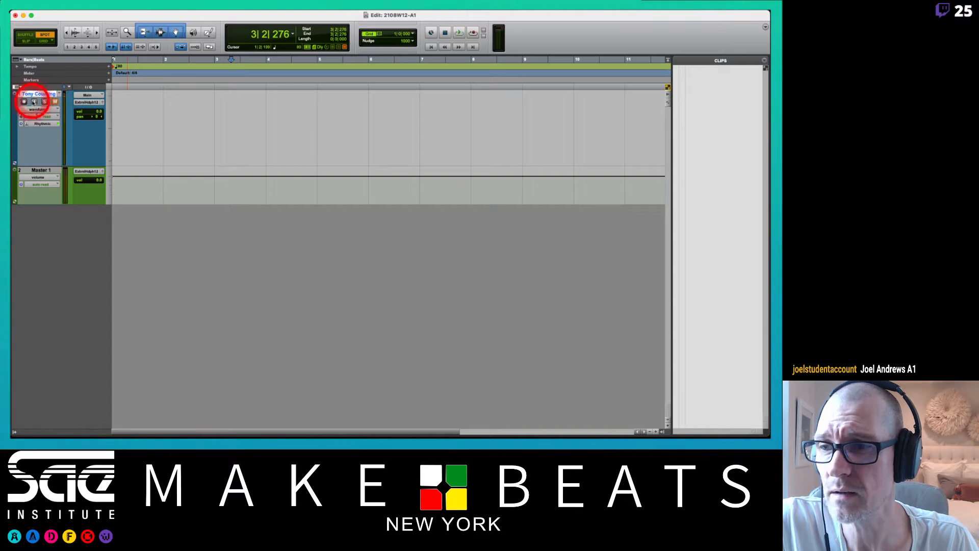
left_click(34, 101)
left_click(27, 101)
Set the edit mode to Grid and place the insertion point at the start of bar 3.
left_click(31, 41)
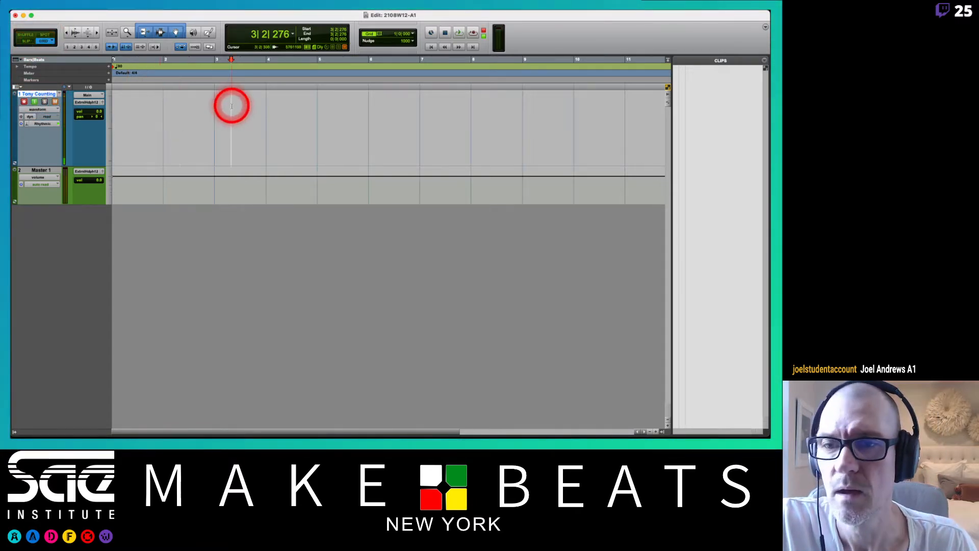
left_click(211, 107)
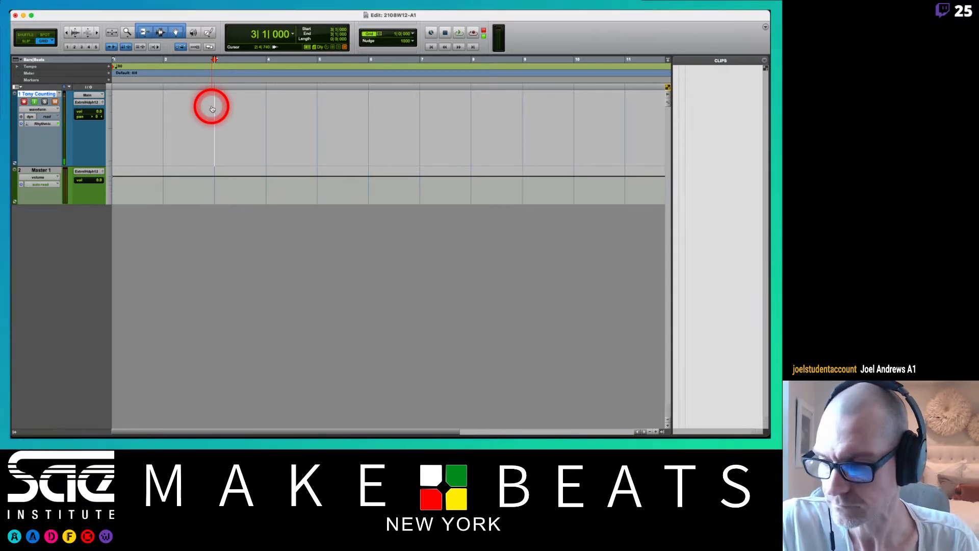
Check the peak-level instruction in the lab sheet and set the Counting track's volume readout to peak (pk).
key("super+Tab")
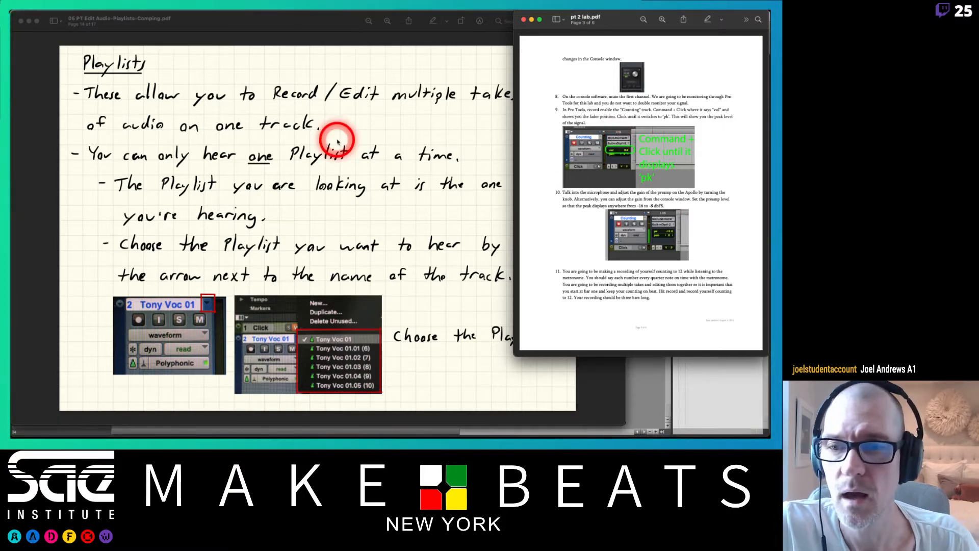
key("super+Tab")
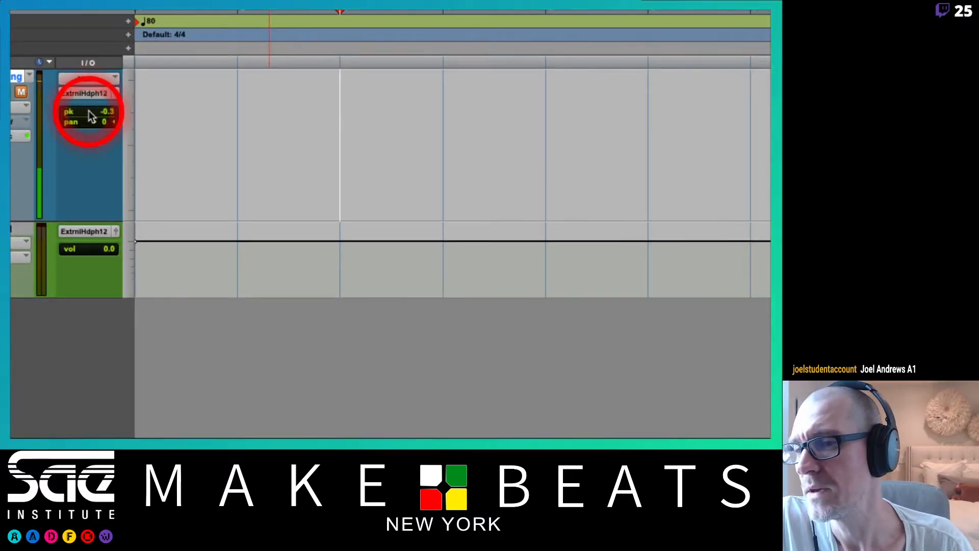
left_click(107, 113)
left_click(108, 113)
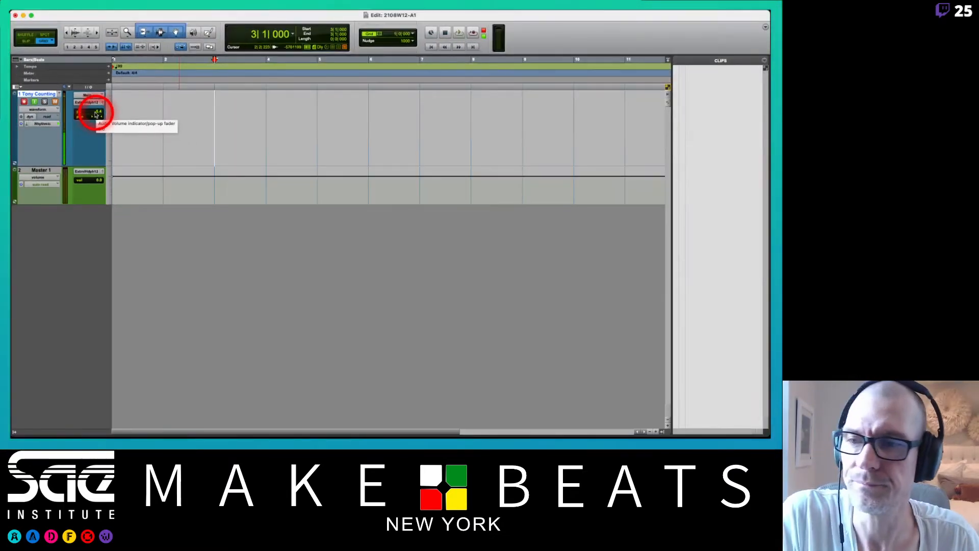
Check the counting instruction in the lab sheet, then create a click track and move it above the Counting track.
key("super+Tab")
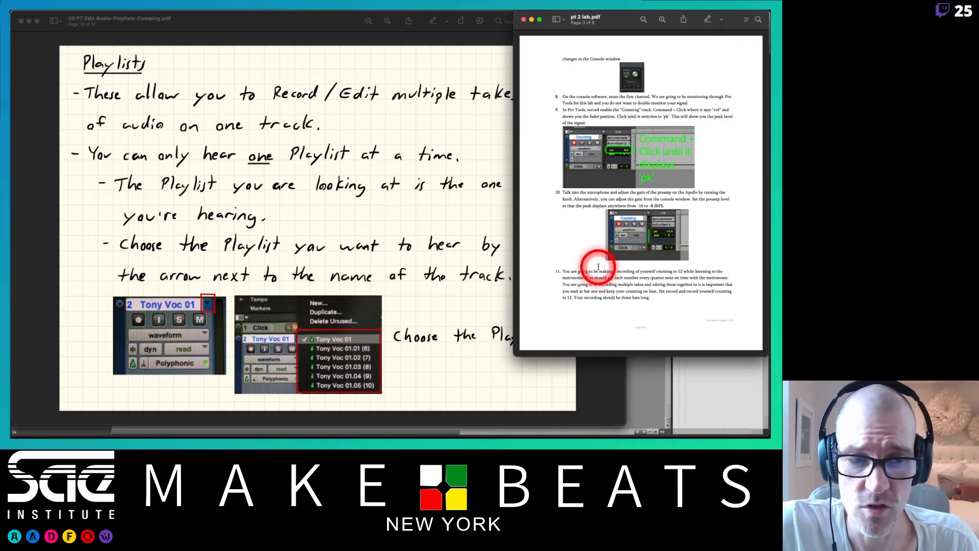
key("super+Tab")
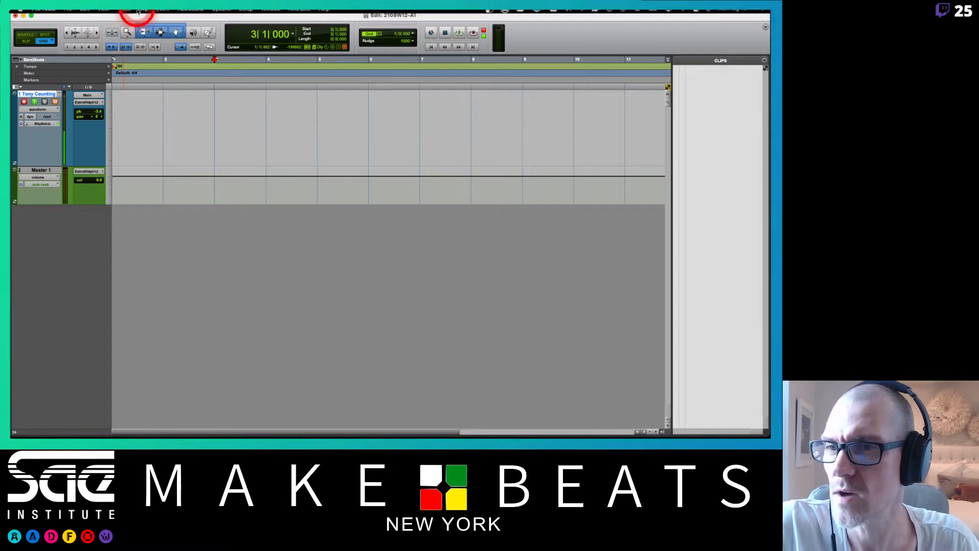
left_click(128, 15)
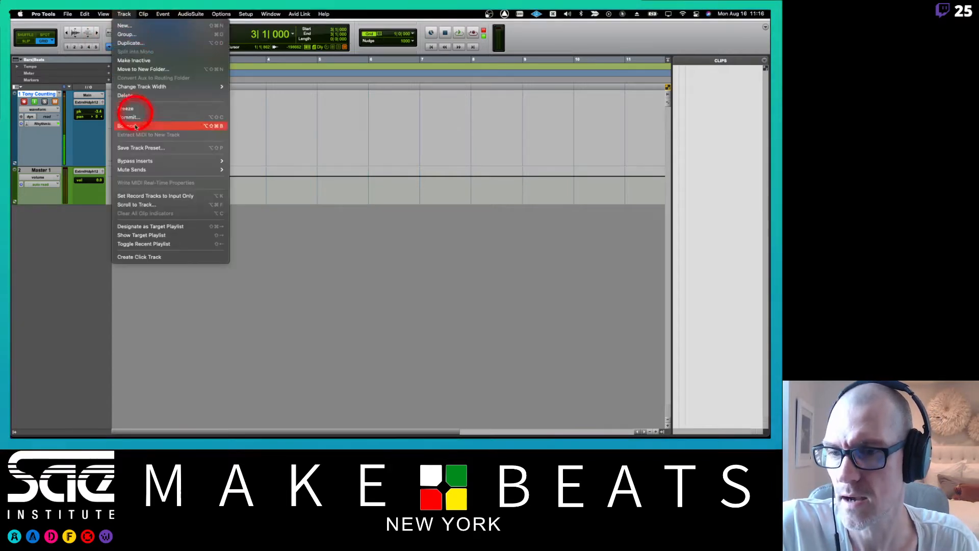
left_click(151, 257)
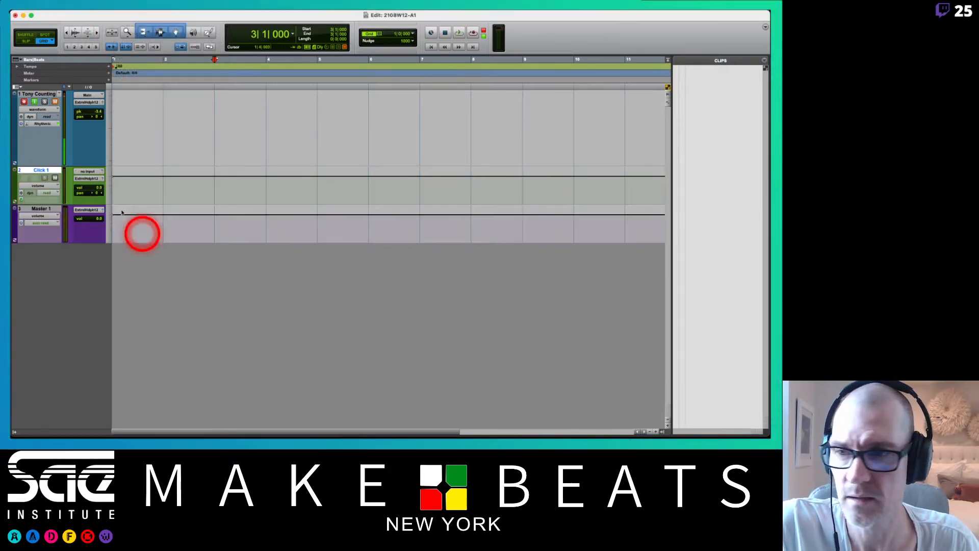
left_click_drag(48, 169, 89, 105)
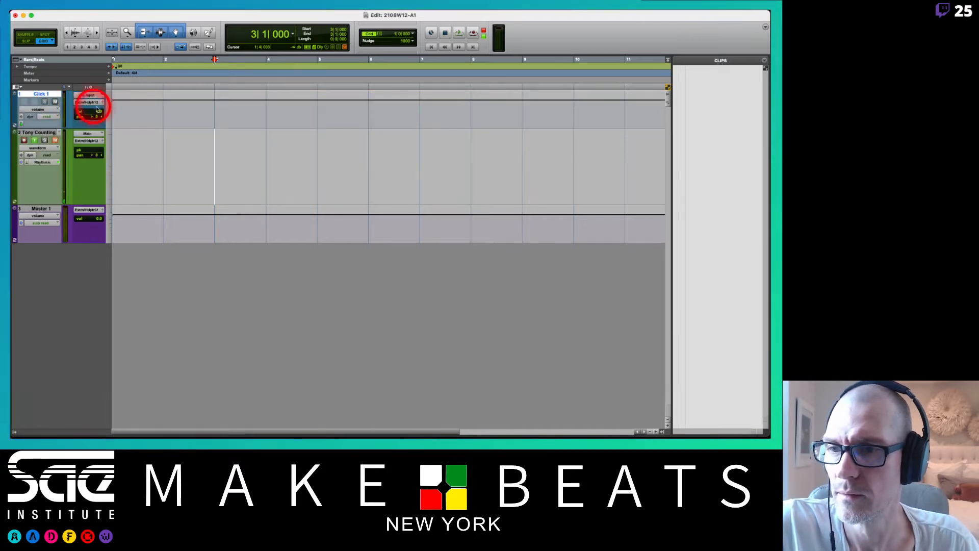
Set the click track's height to mini and lower its volume while listening to playback.
left_click(111, 112)
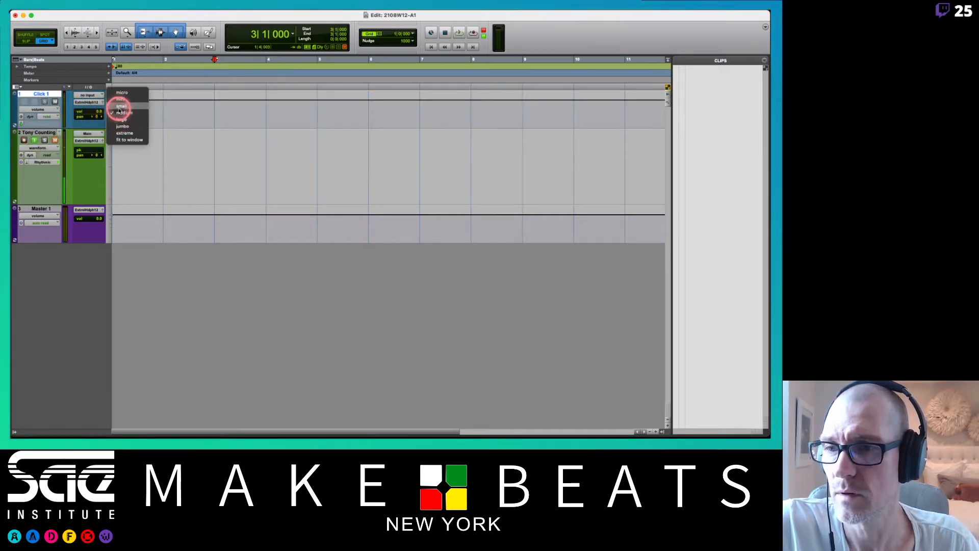
left_click(121, 99)
key("space")
left_click_drag(84, 105, 83, 109)
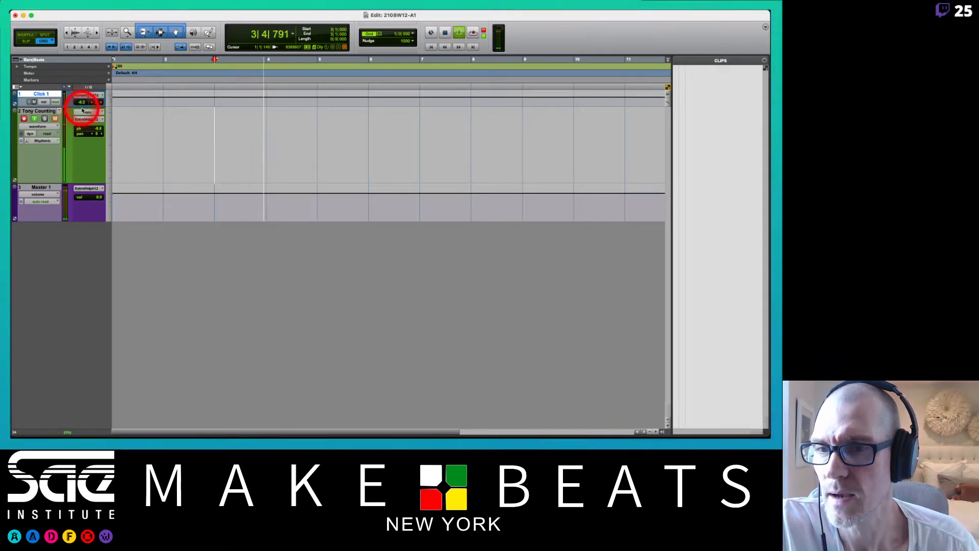
key("space")
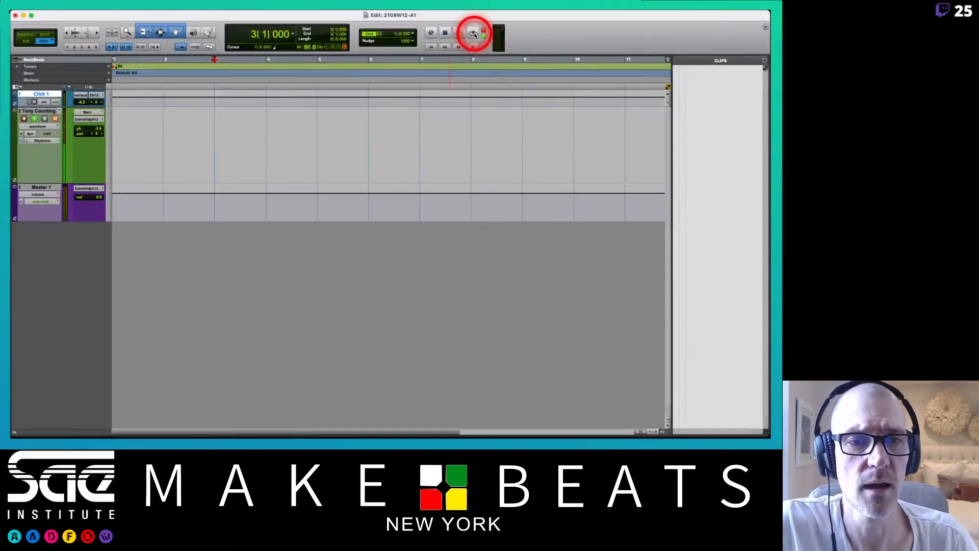
Set the transport to Normal record mode and record a counting take of about four bars from bar 3.
right_click(474, 34)
left_click(483, 45)
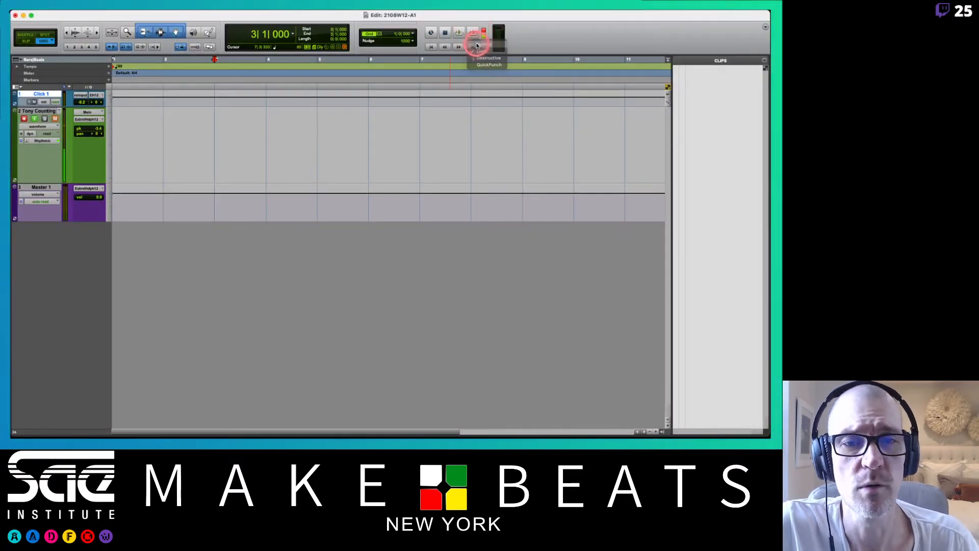
left_click(234, 139)
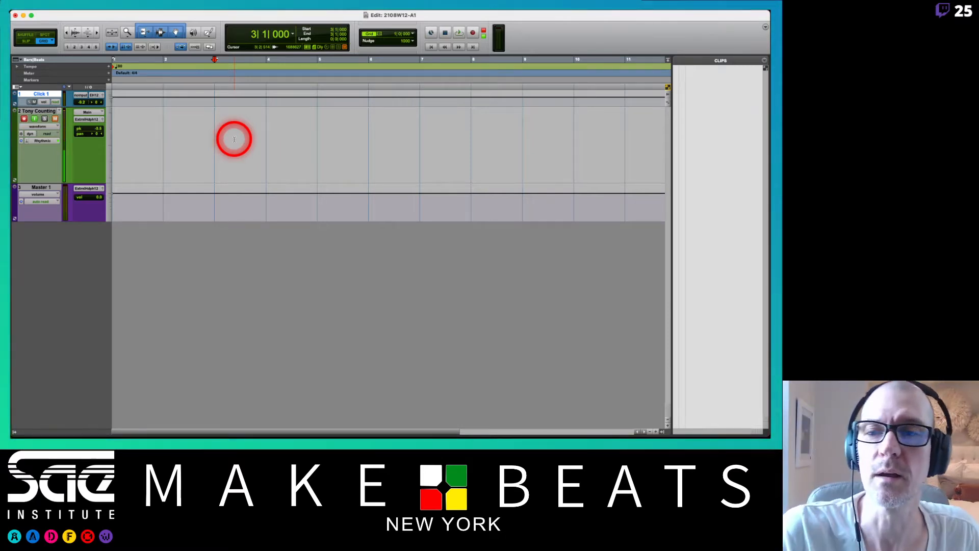
key("super+space")
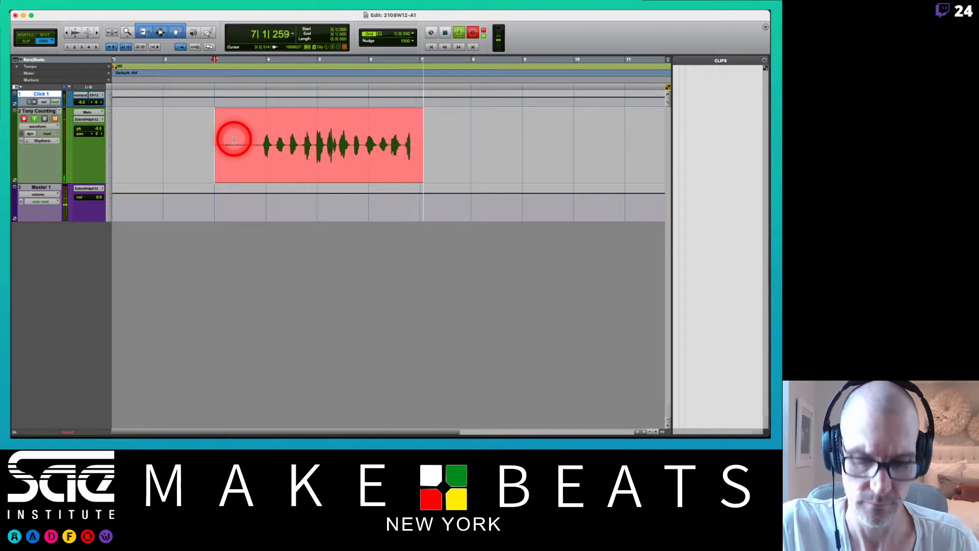
key("space")
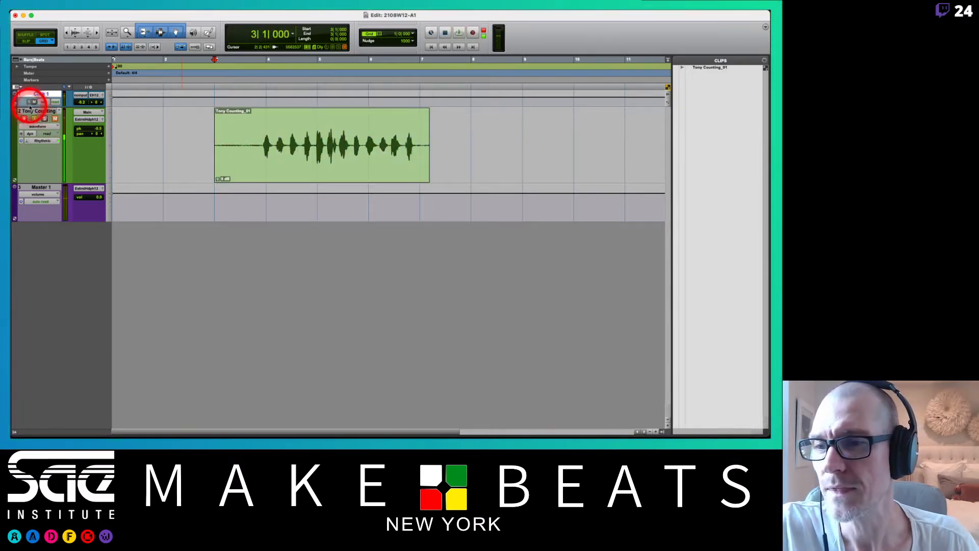
Lower the click track's volume to -17.7 dB and turn off record-enable and mute on the Counting track.
left_click(82, 102)
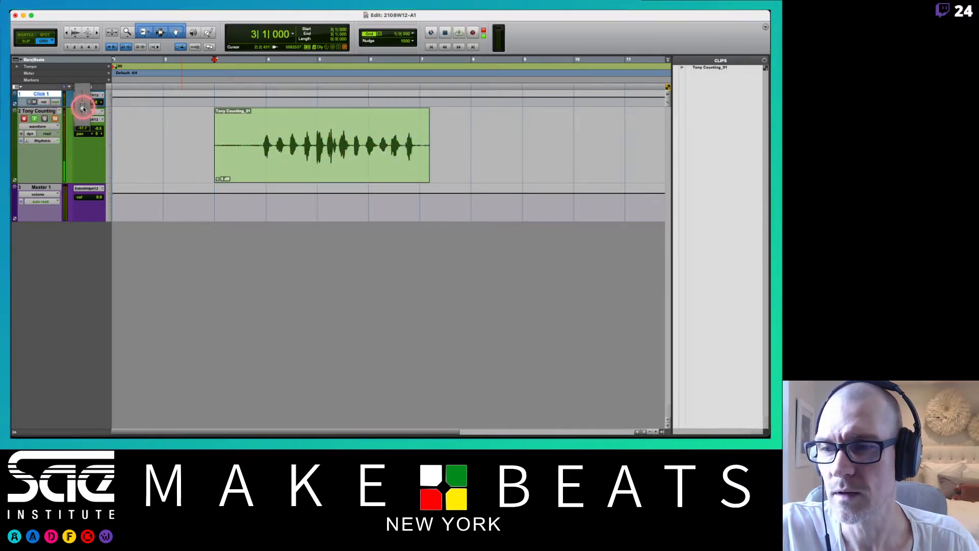
left_click_drag(82, 108, 84, 109)
left_click(22, 120)
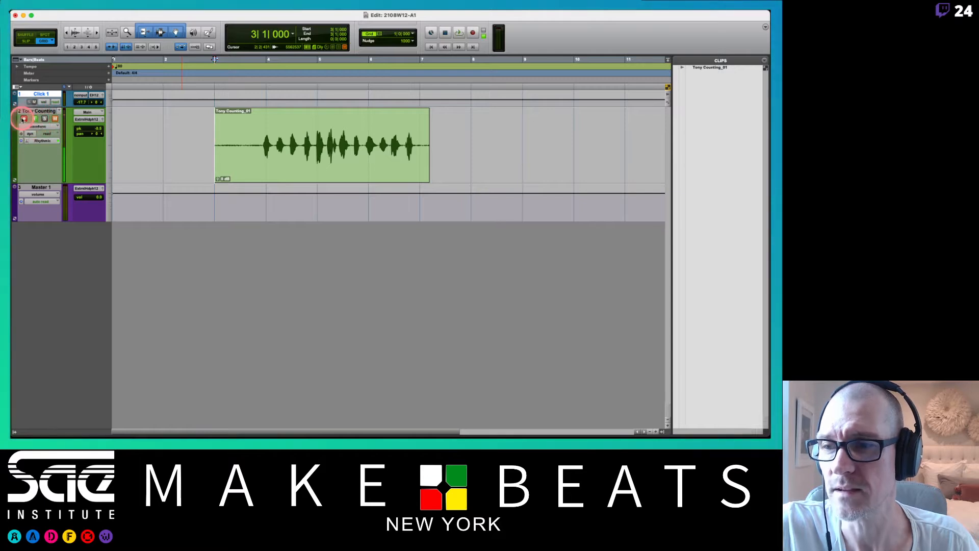
left_click(55, 118)
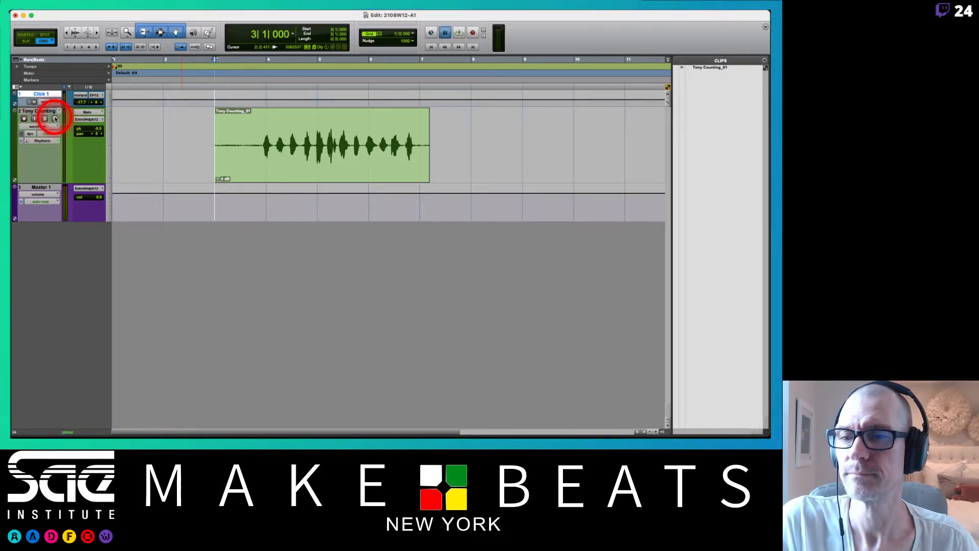
Play back the take and trim the clip's start to about 3|4|615, just before the first spoken count.
key("space")
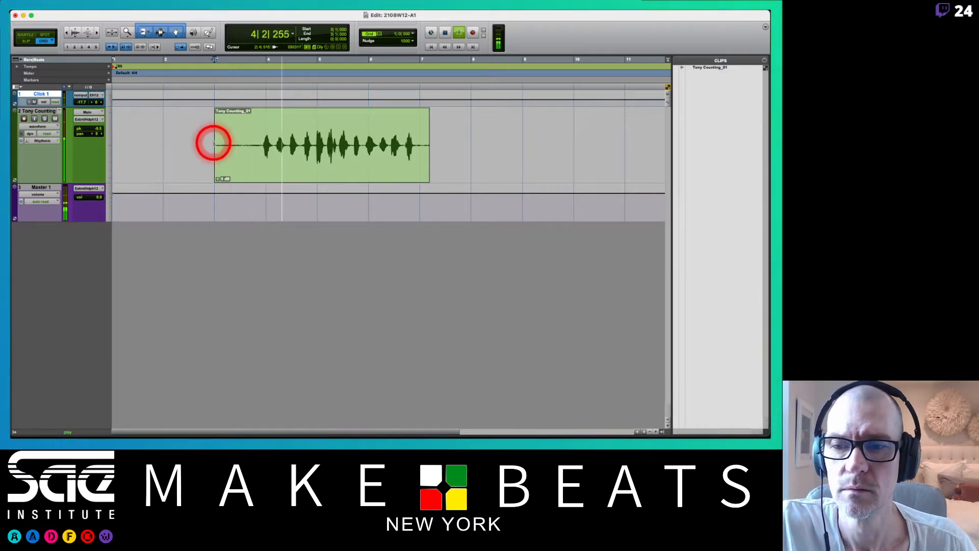
left_click_drag(214, 144, 260, 153)
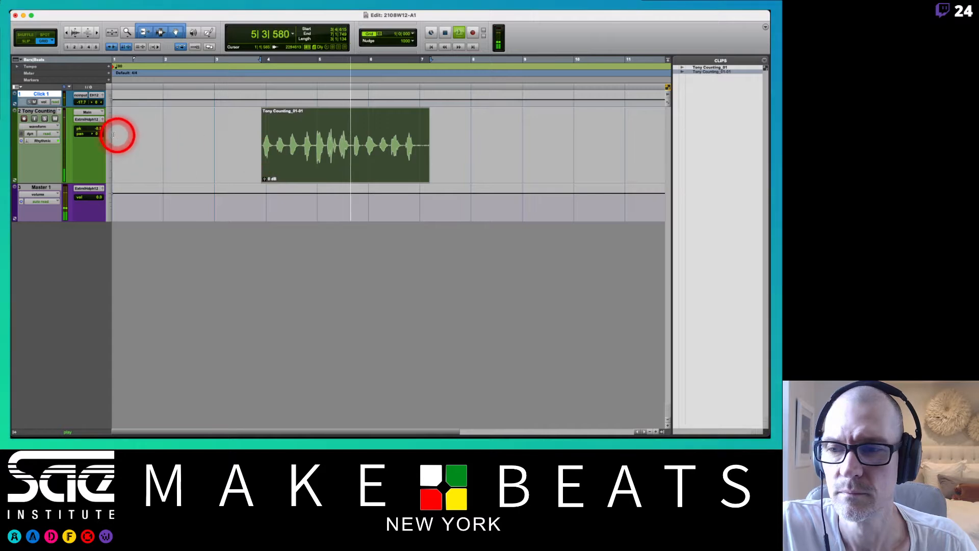
Switch the Counting track's level readout from peak back to volume (vol) and adjust its fader.
left_click(99, 129, "super")
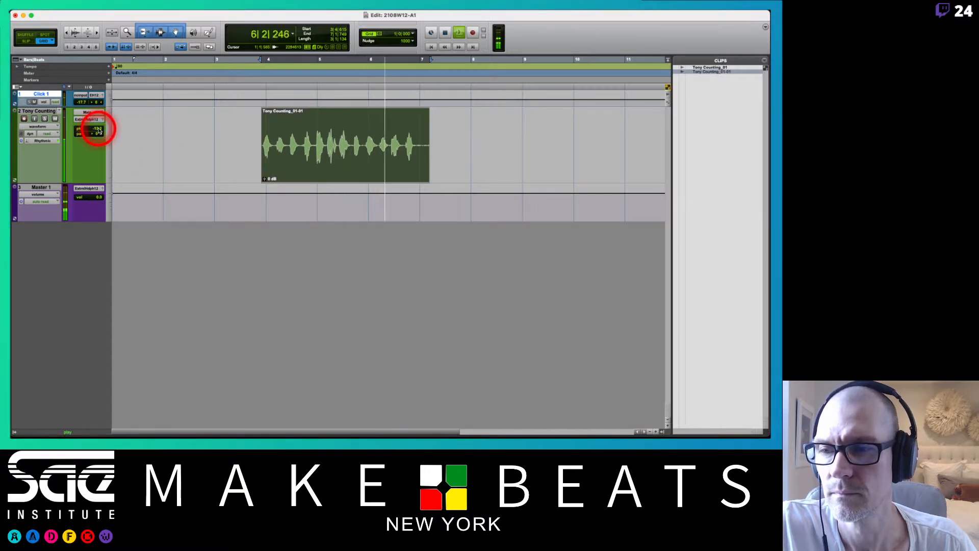
left_click(99, 129, "super")
left_click_drag(98, 128, 99, 128)
key("space")
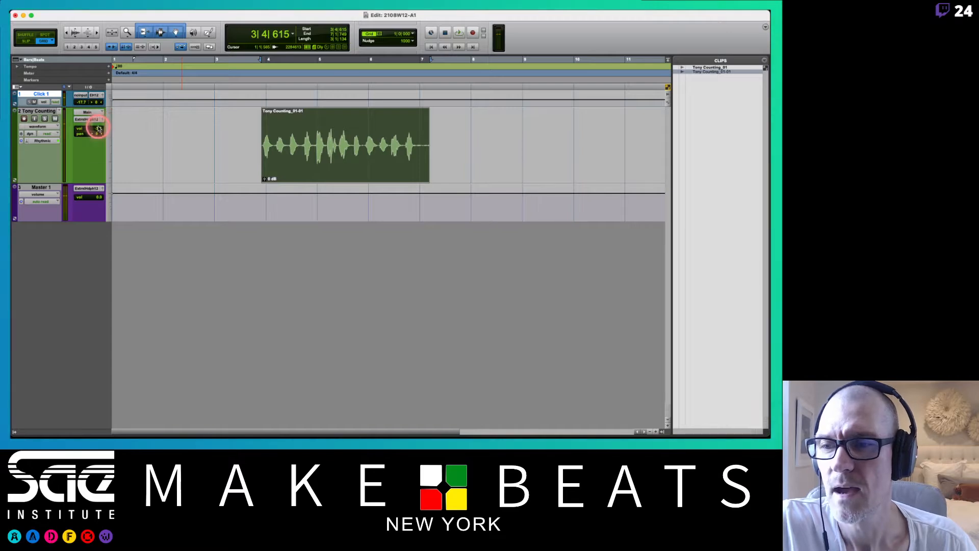
left_click(98, 128)
Play back the trimmed take with the click track muted and return the insertion point to the start of bar 3.
key("space")
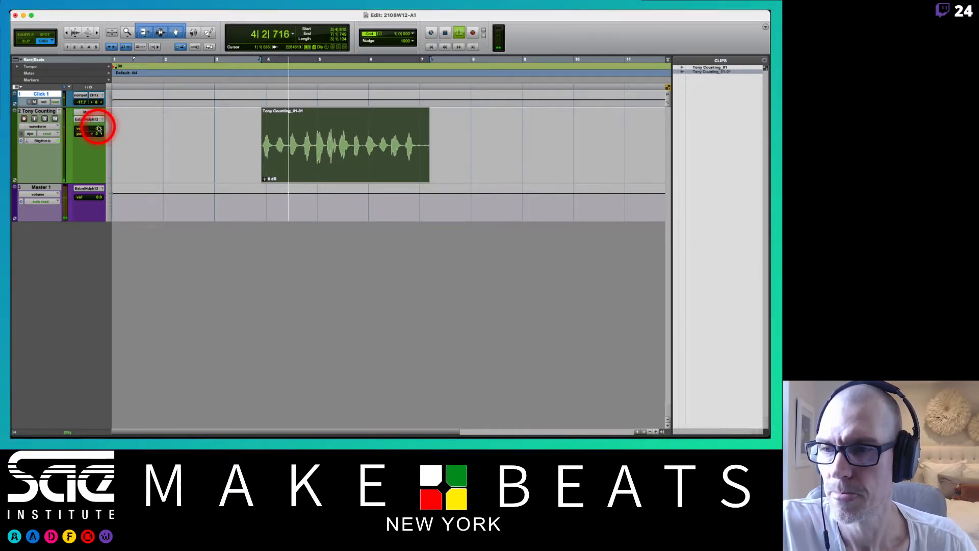
left_click(34, 102)
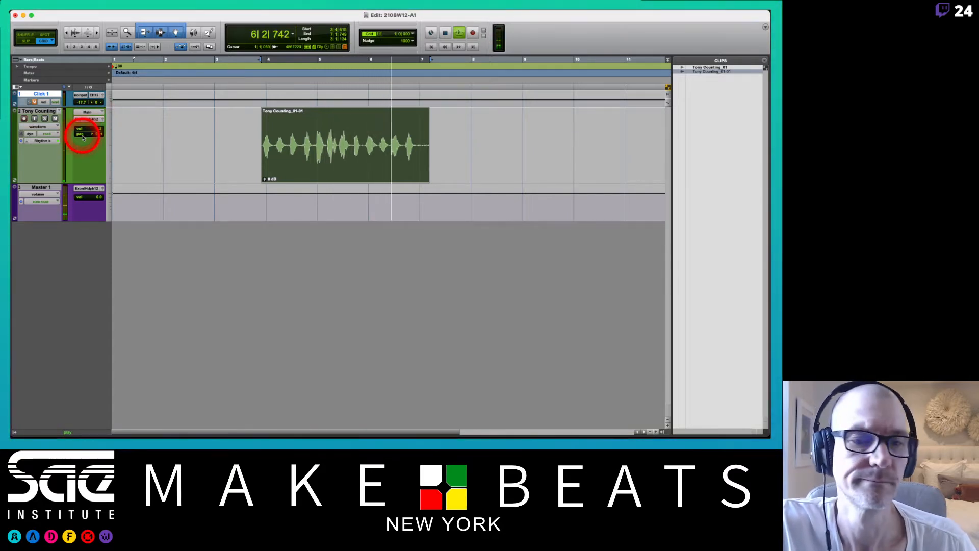
key("space")
left_click(441, 137)
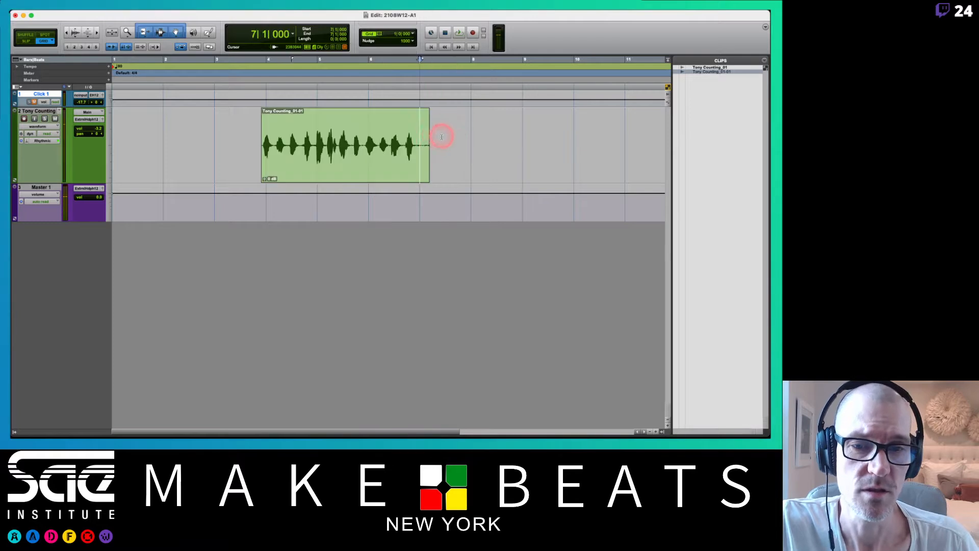
left_click(212, 127)
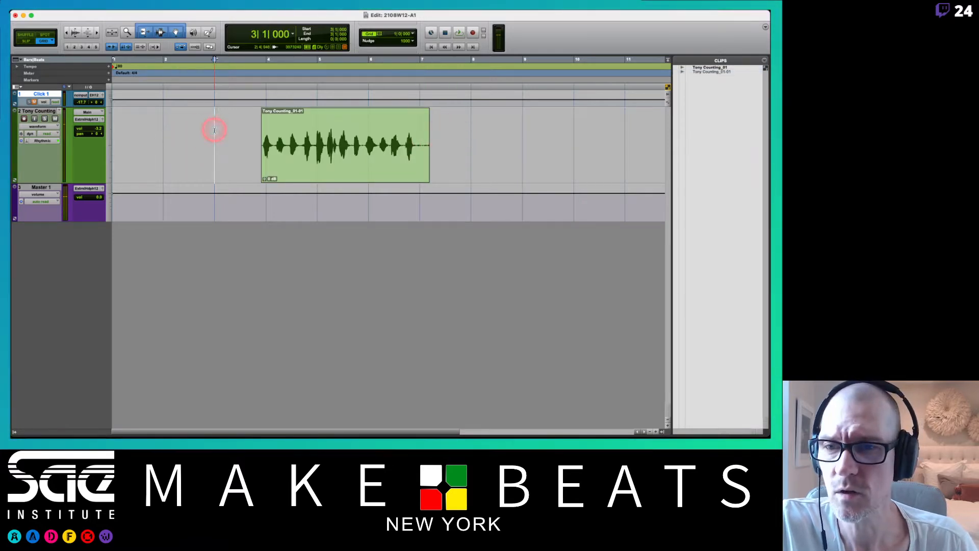
Cut off the counting take's tail after bar 7 and fine-trim the clip's start just before the first spoken count.
left_click(127, 47)
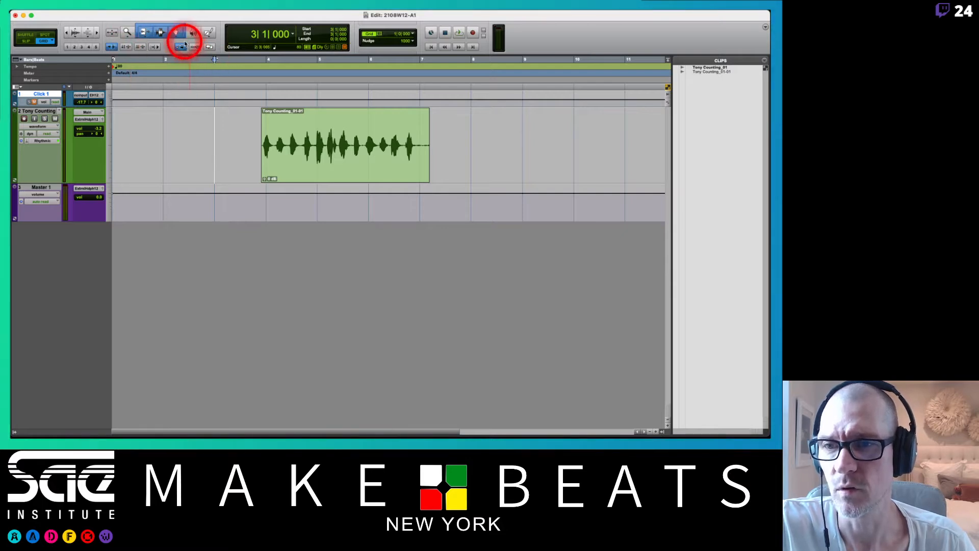
left_click(441, 138)
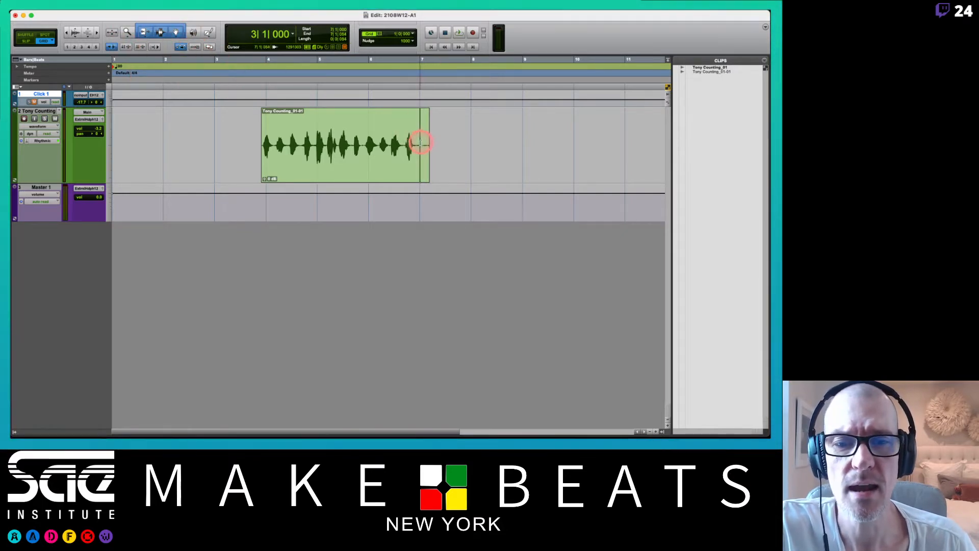
left_click_drag(421, 144, 441, 145)
key("Delete")
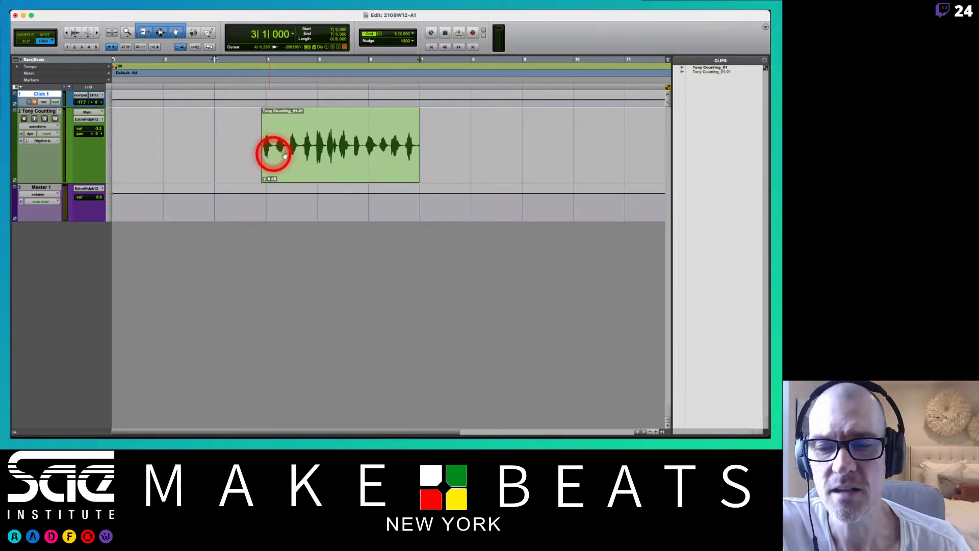
mouse_move(263, 142)
left_mouse_down()
mouse_move(231, 134)
mouse_move(259, 137)
left_mouse_up()
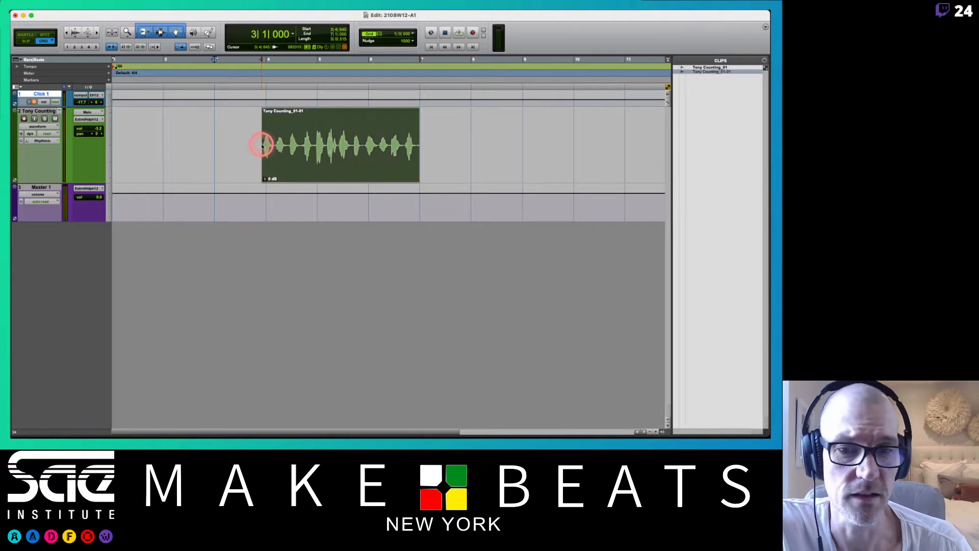
Add a short fade-out over the end of the counting clip, ending at bar 7, and switch to Slip edit mode.
left_click(417, 111)
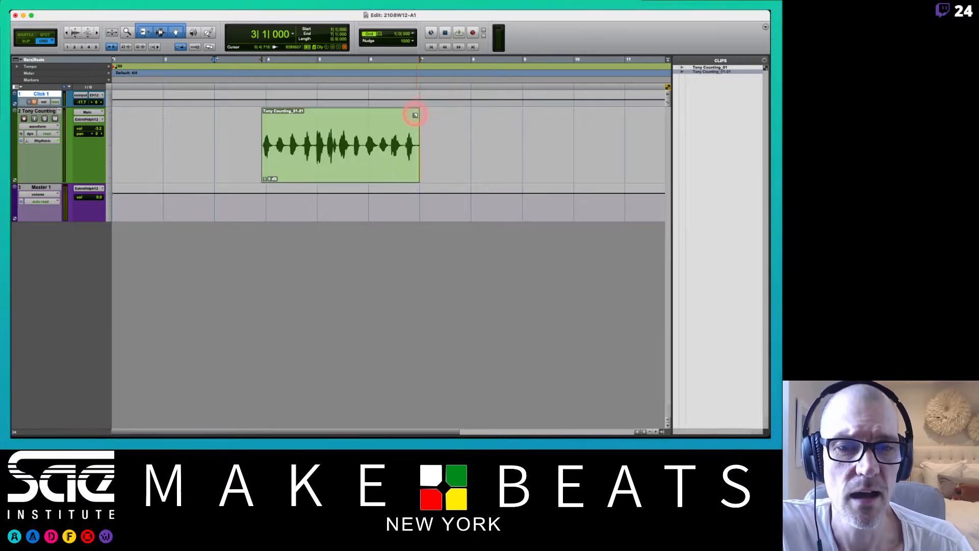
left_click_drag(413, 118, 412, 118)
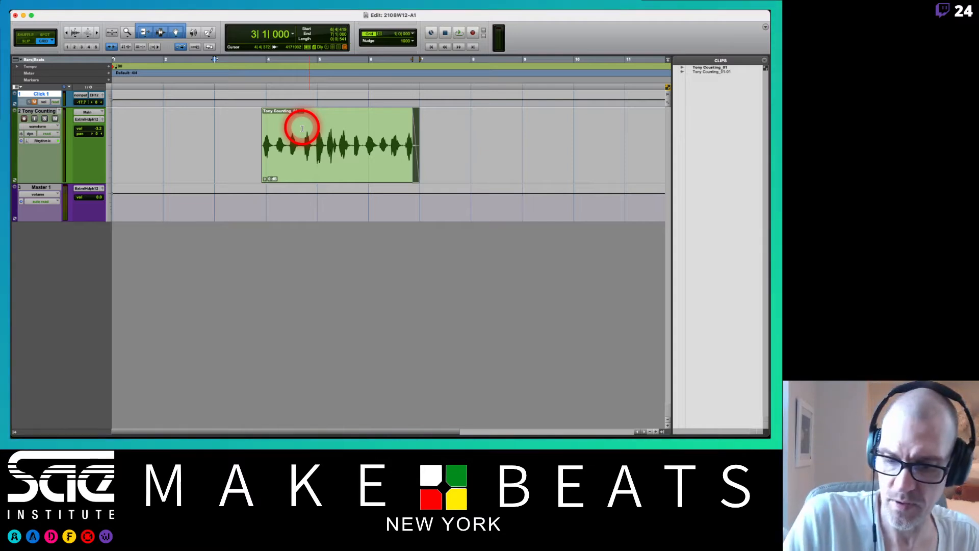
key("F2")
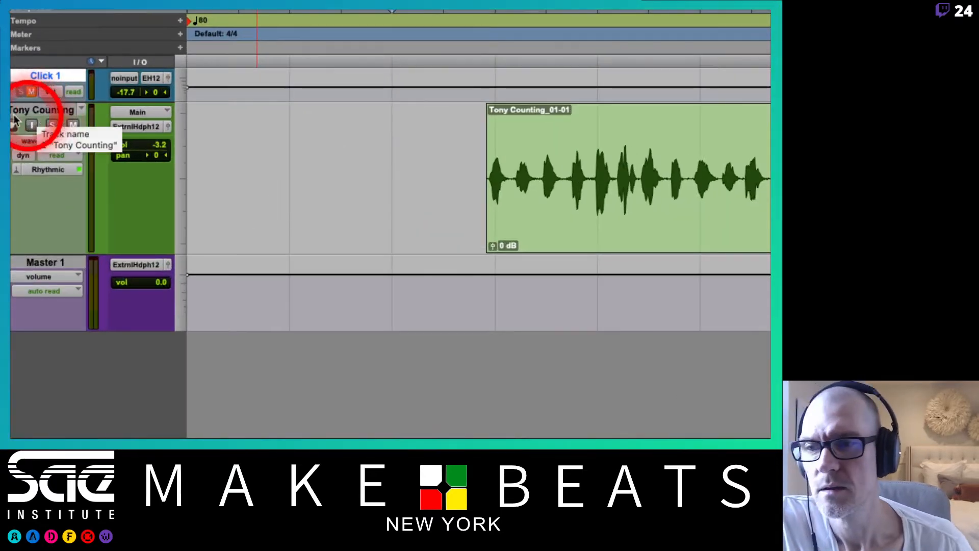
Create a new empty playlist on the Counting track, giving its name the suffix .02.
left_click(82, 108)
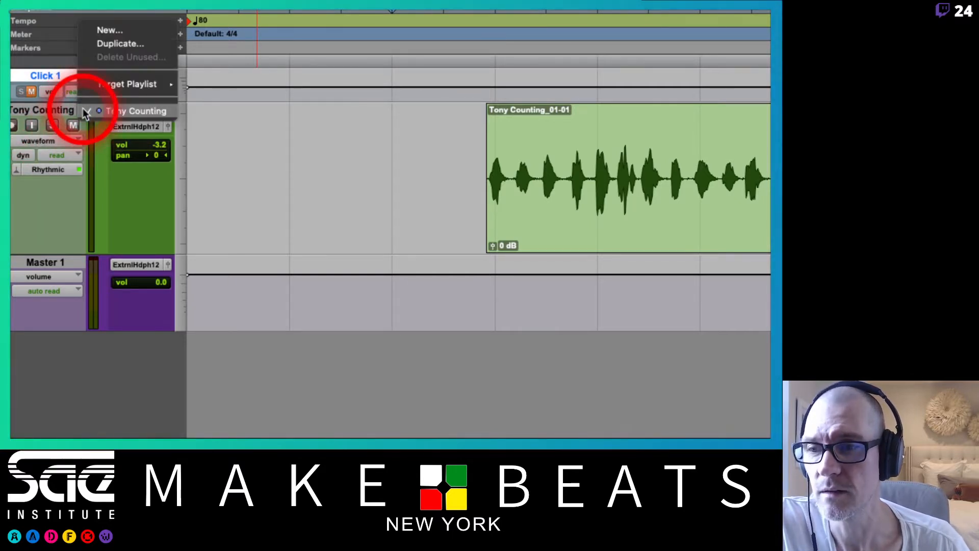
left_click(91, 112)
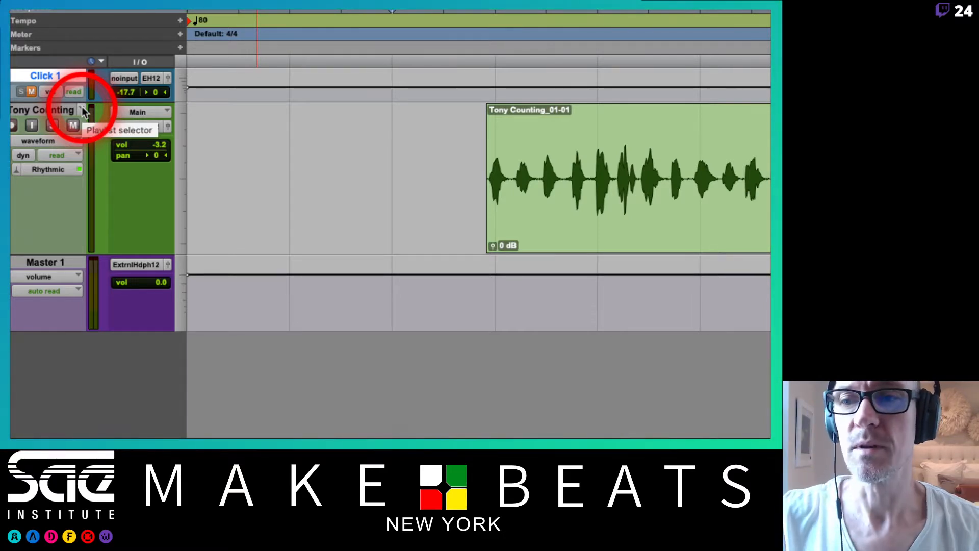
left_click(82, 108)
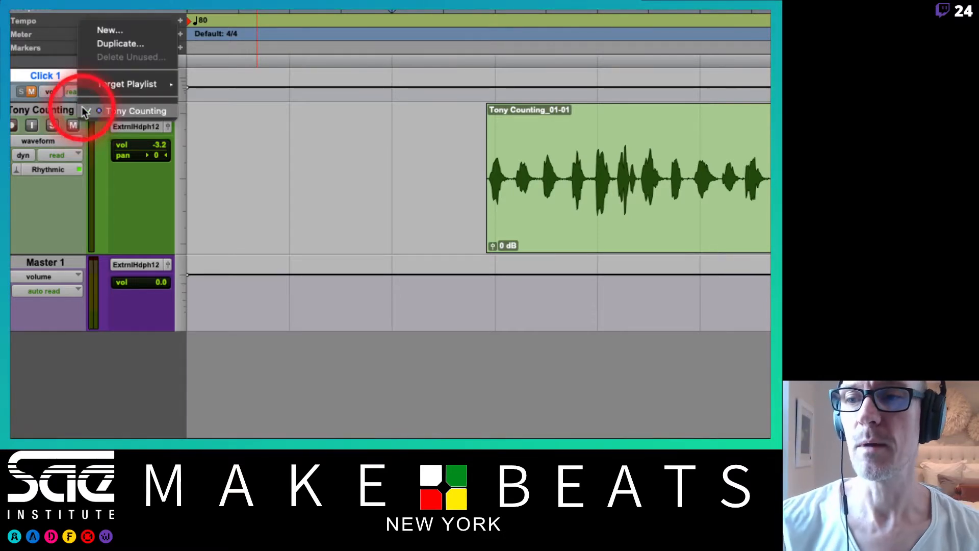
left_click(132, 32)
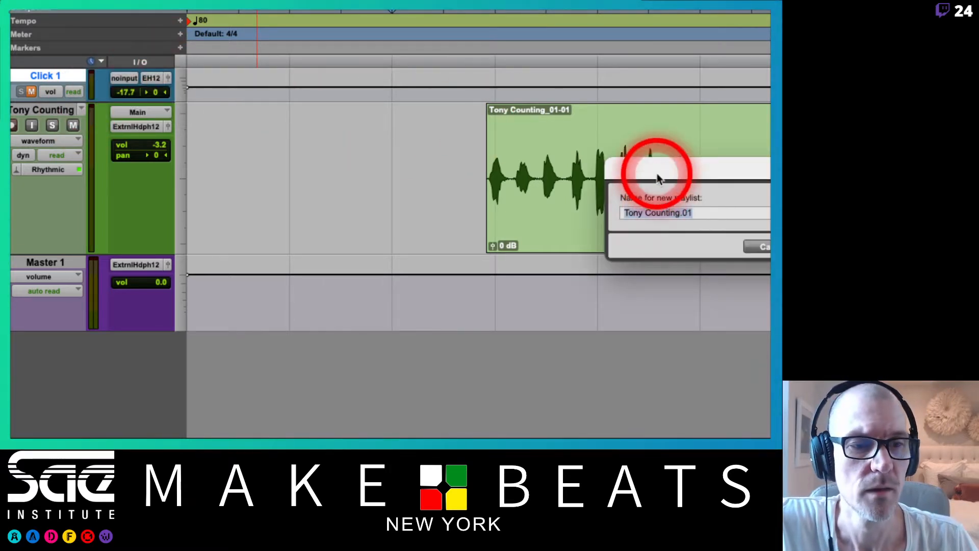
left_click_drag(658, 178, 253, 61)
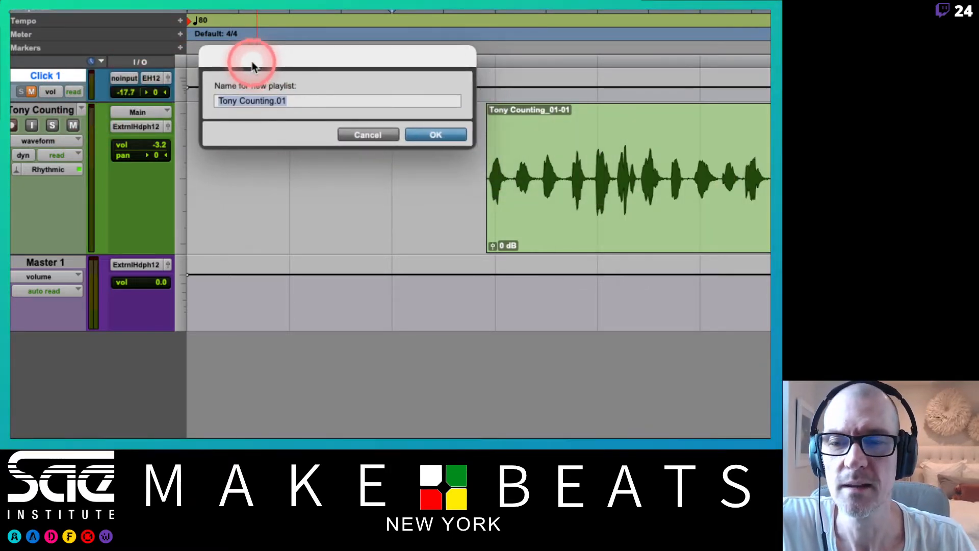
left_click(301, 100)
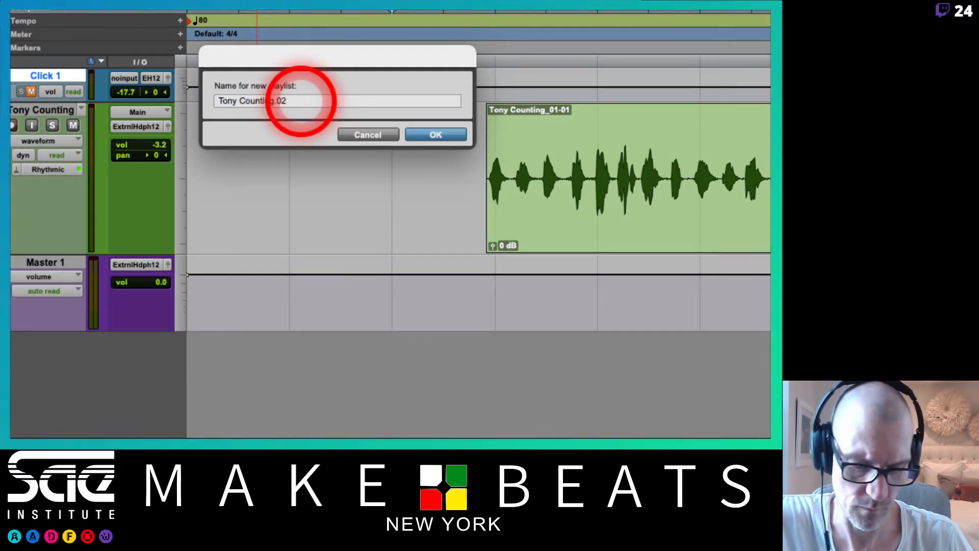
key("Return")
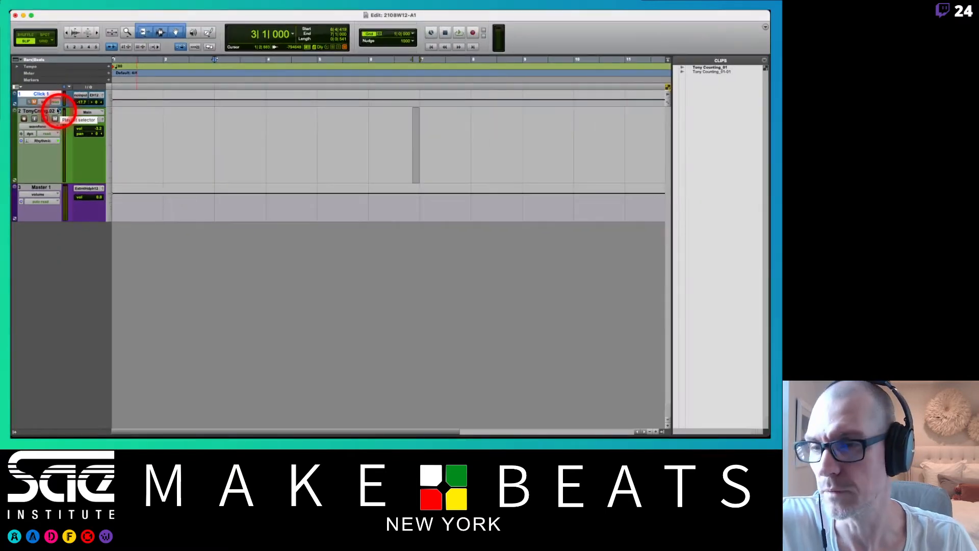
Switch the Counting track back to its original playlist and rename it with the suffix .01.
left_click(57, 110)
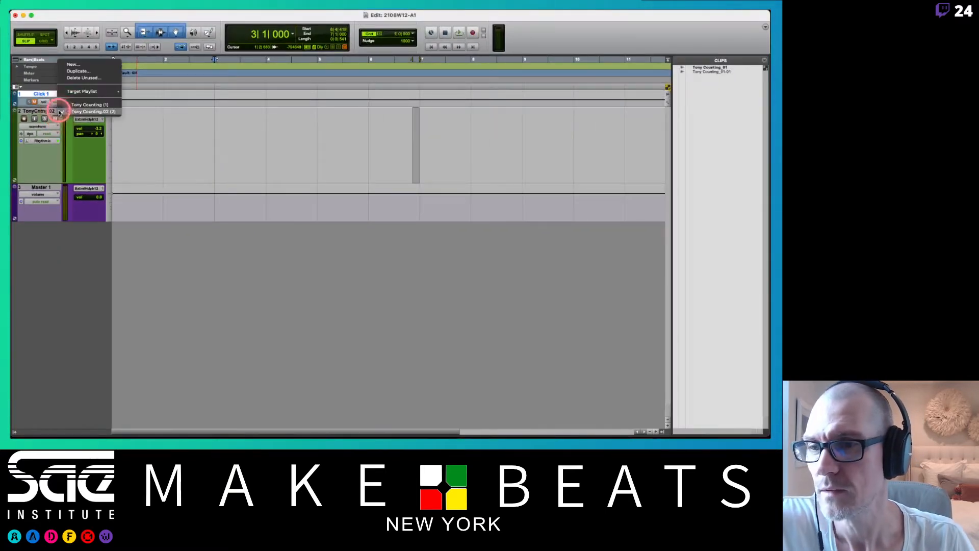
left_click(78, 104)
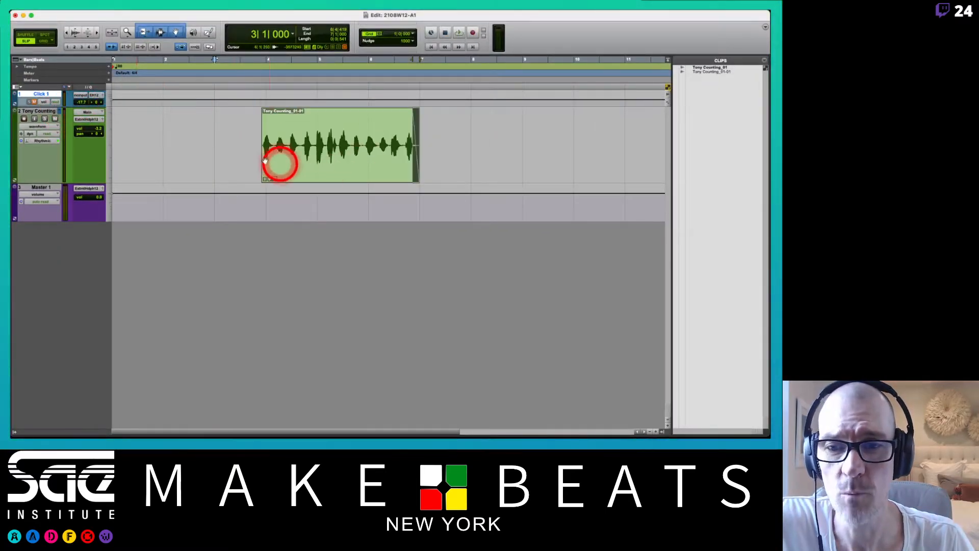
left_click(316, 122)
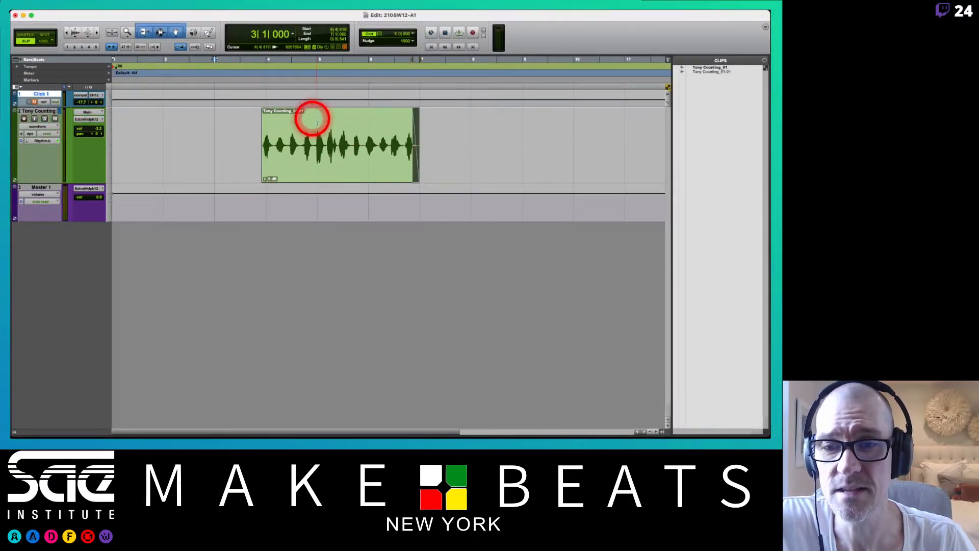
double_click(45, 111)
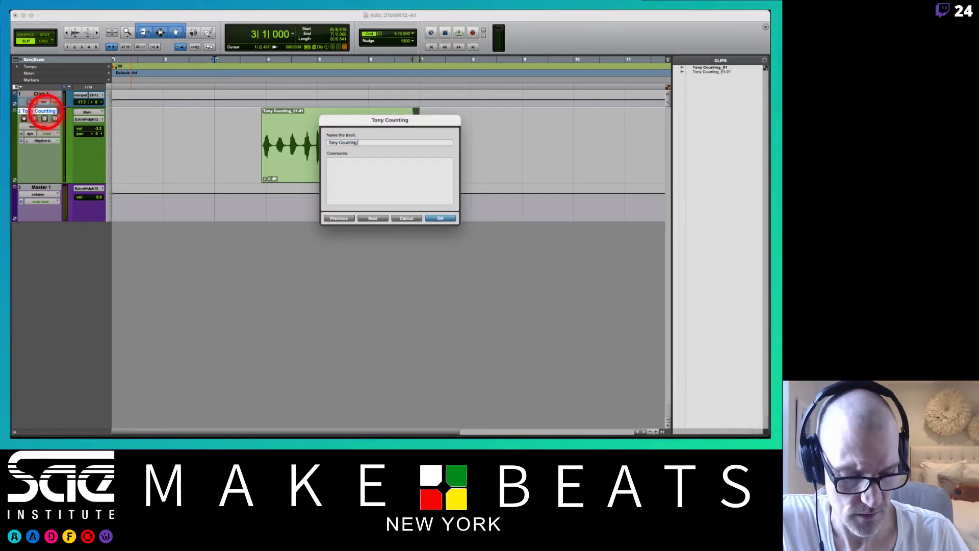
key("Return")
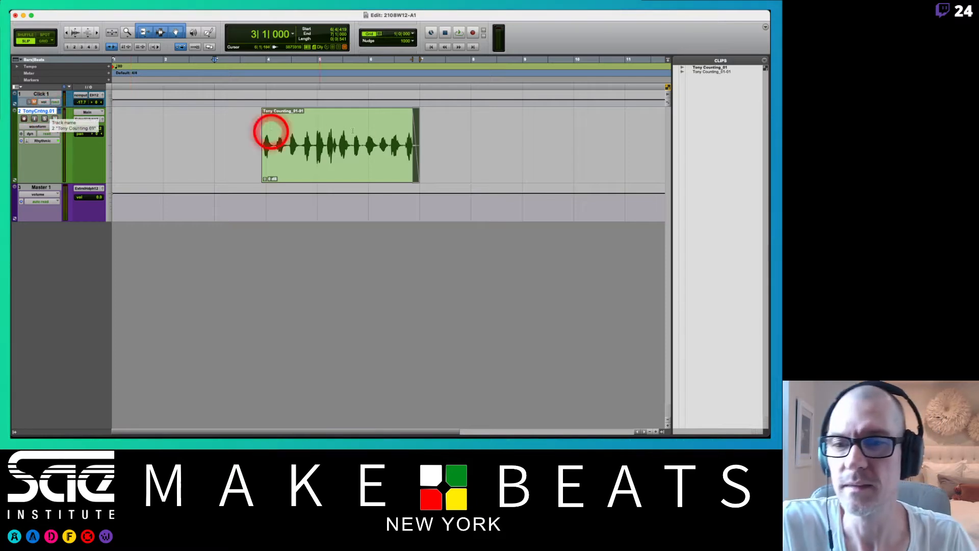
Switch the Counting track to the empty .02 playlist and record-enable the track.
left_click(60, 111)
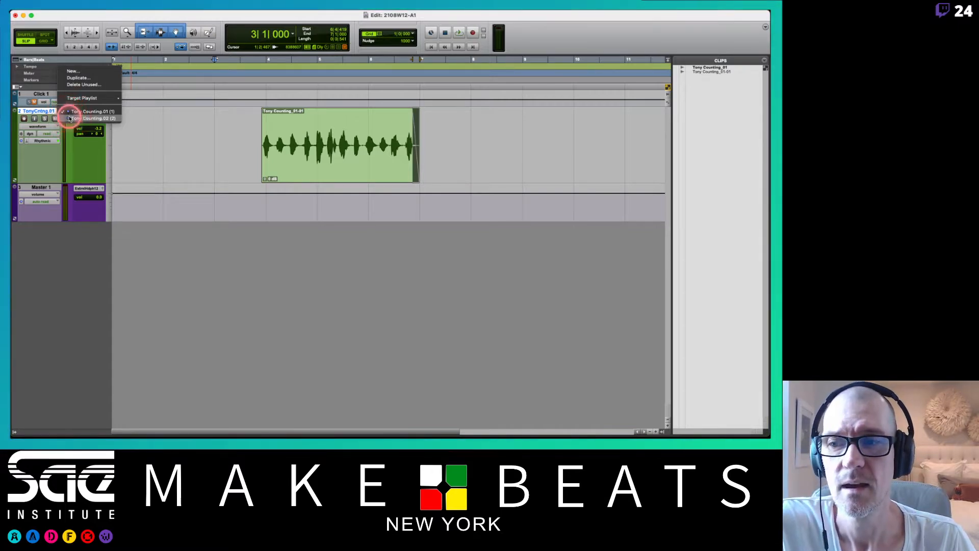
left_click(70, 118)
left_click(390, 102)
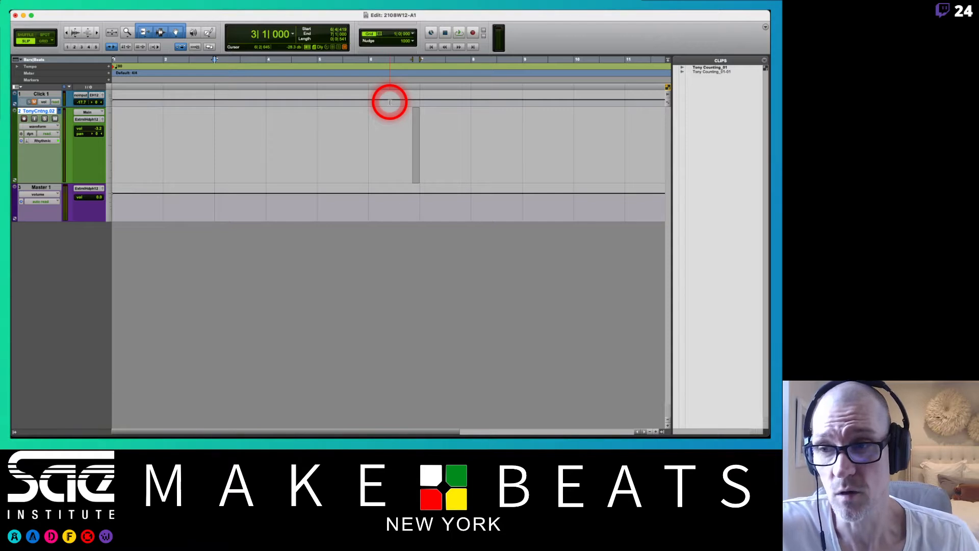
left_click(23, 118)
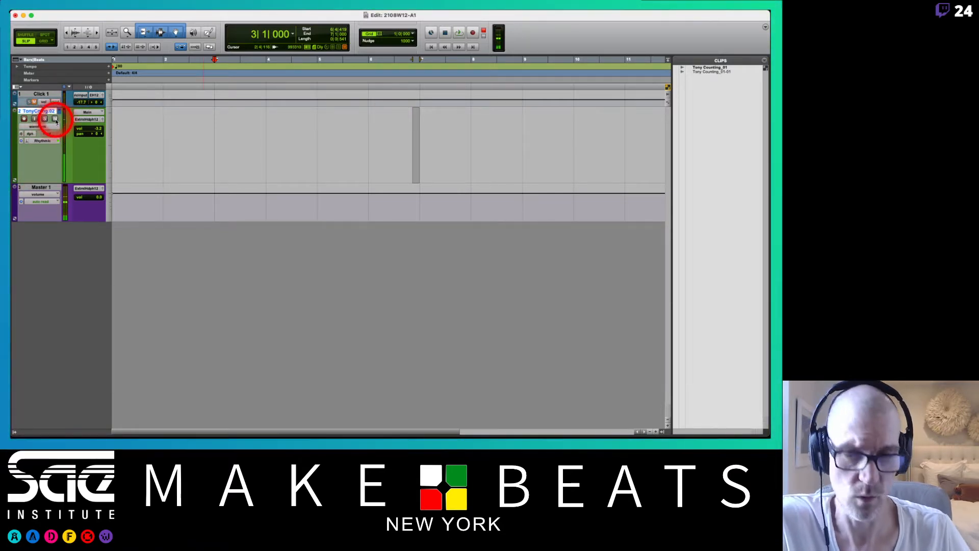
Record a second spoken counting take from bar 3 to just past bar 7, restarting the false start, and disable record-enable.
key("super+space")
key("space")
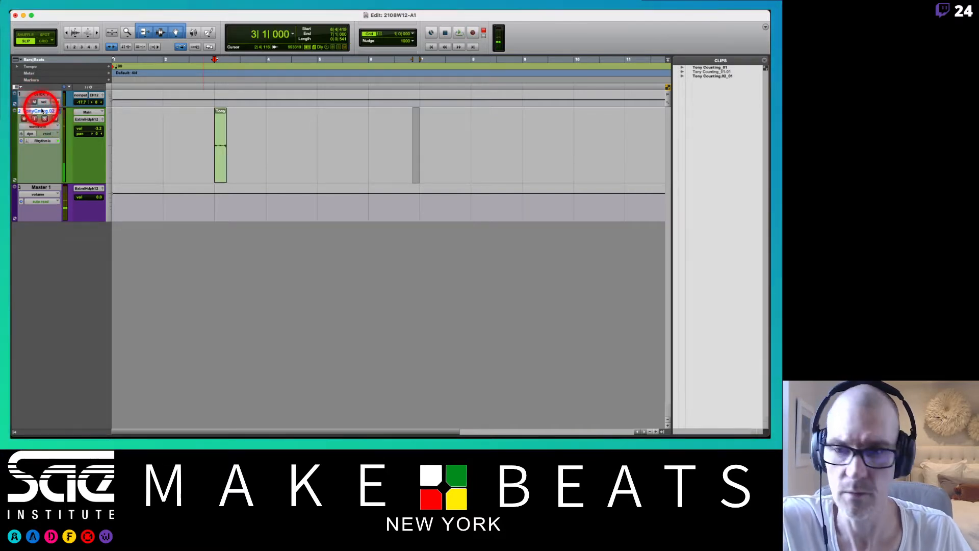
key("super+space")
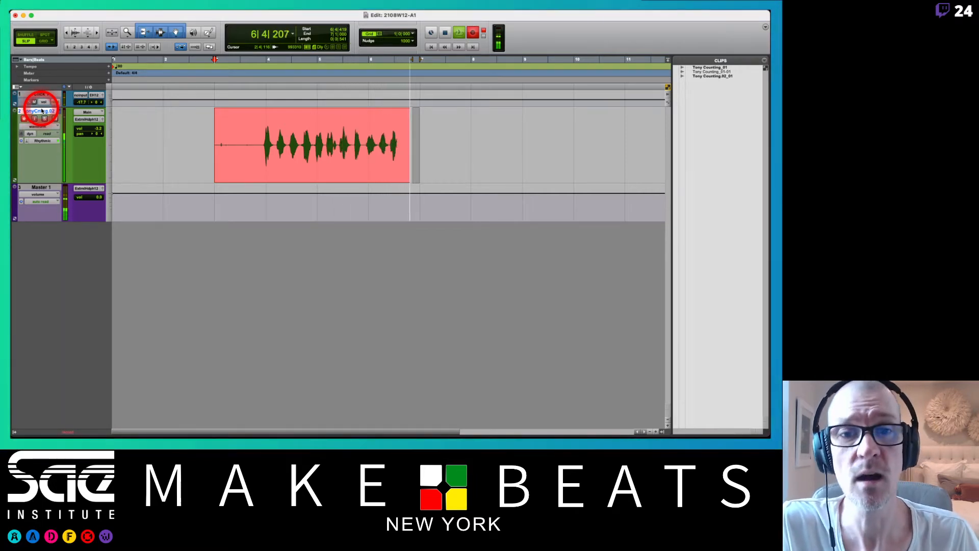
key("space")
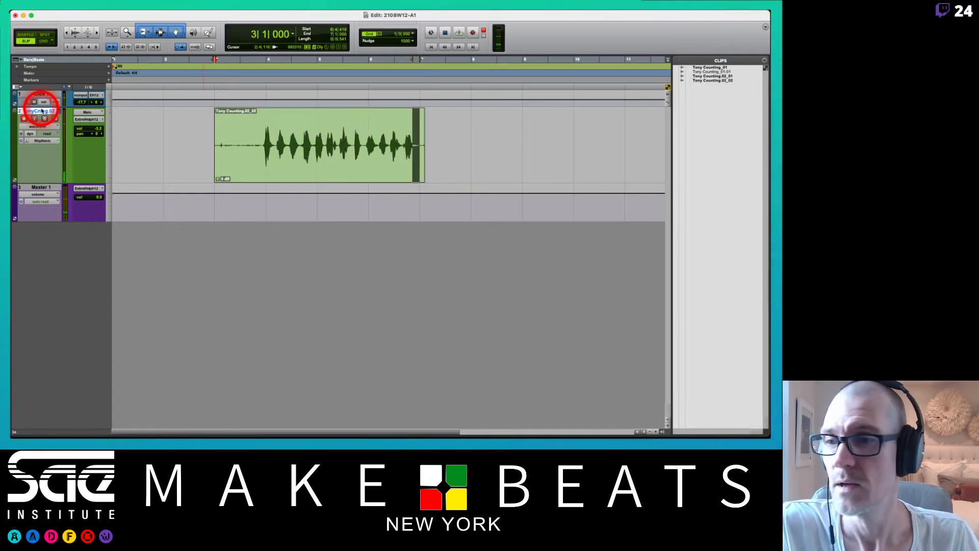
left_click(24, 119)
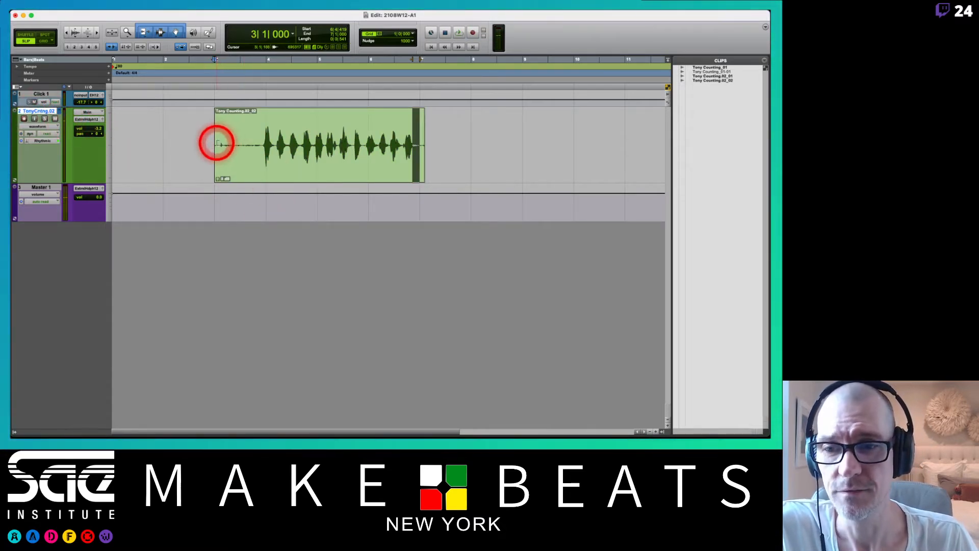
Trim the second take's start to just before the first count and its end to just before bar 7.
left_click_drag(217, 142, 259, 153)
left_click(428, 144)
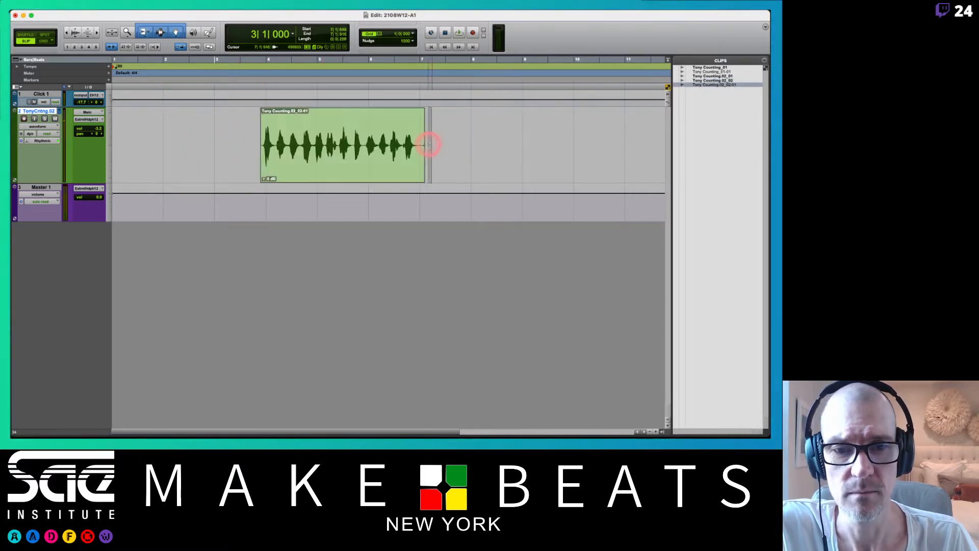
left_click_drag(428, 145, 417, 147)
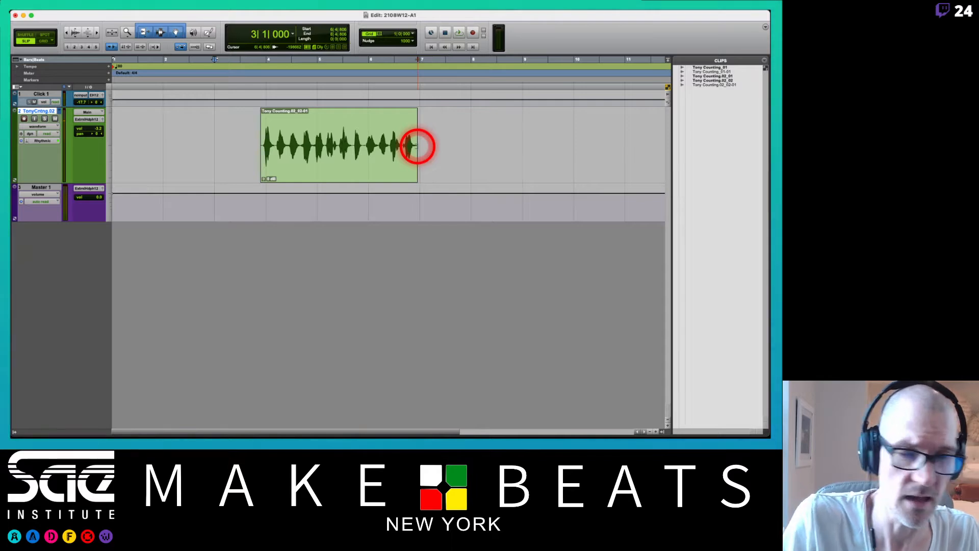
Switch the Counting track to the .01 playlist and play the first take from bar 3 with the click track muted.
left_click(58, 112)
left_click(75, 102)
key("space")
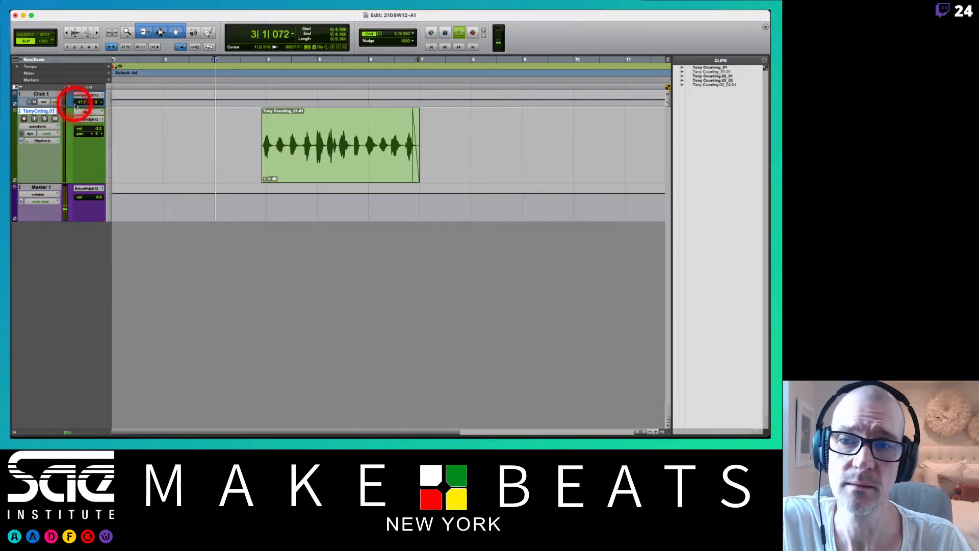
left_click(34, 102)
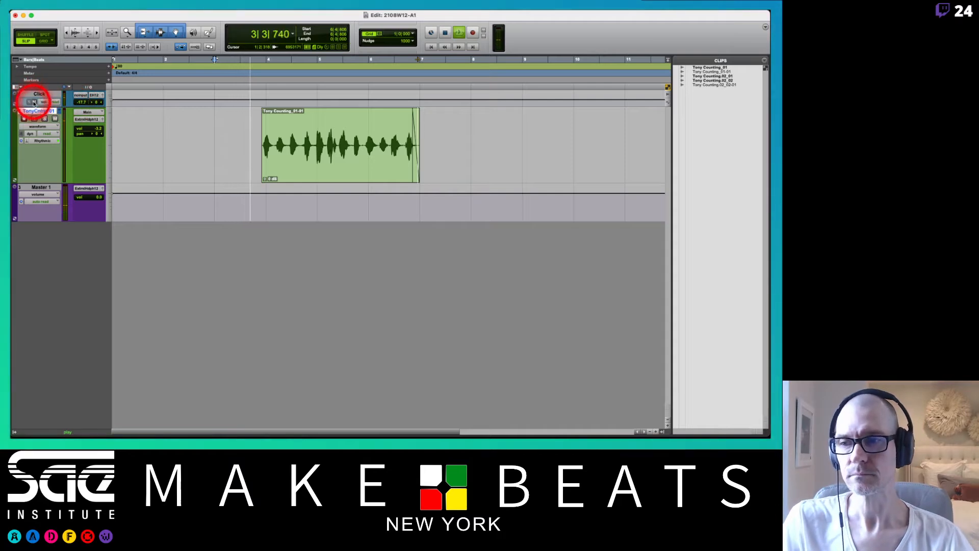
left_click(35, 102)
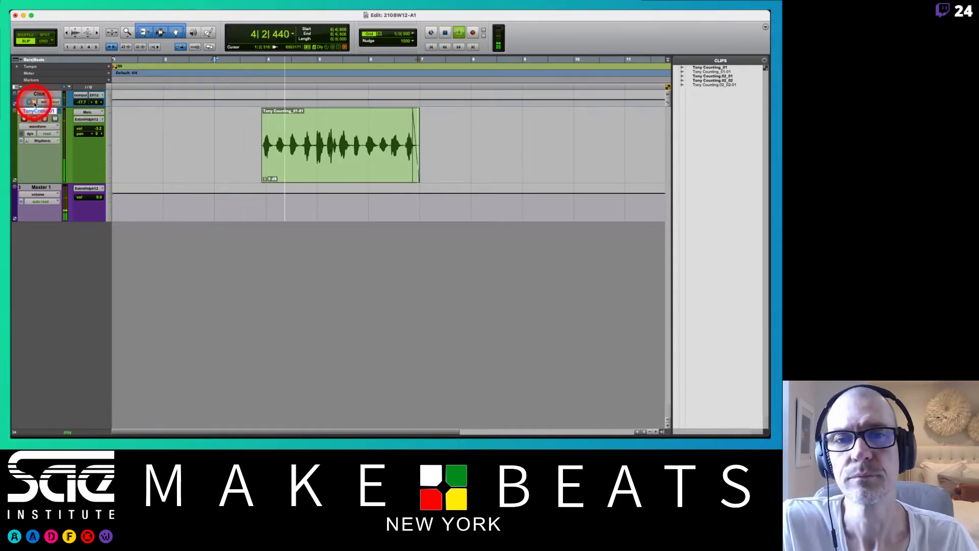
key("space")
Switch the Counting track to the .02 playlist and play back the second take from bar 3.
left_click(59, 112)
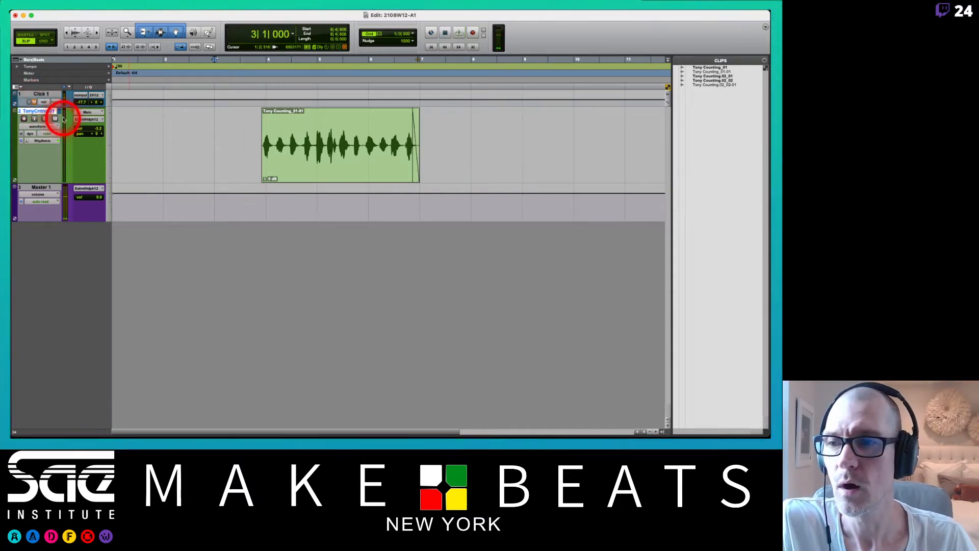
left_click(66, 109)
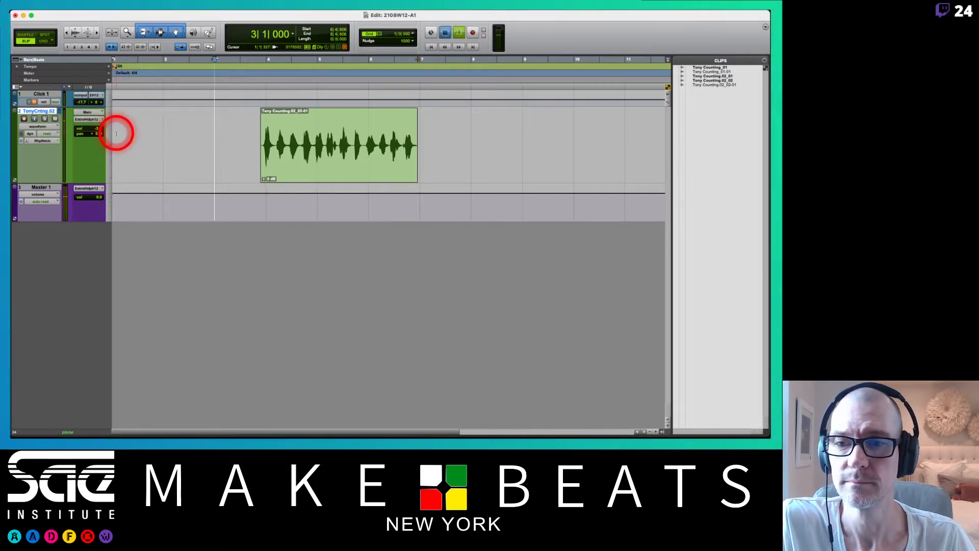
key("space")
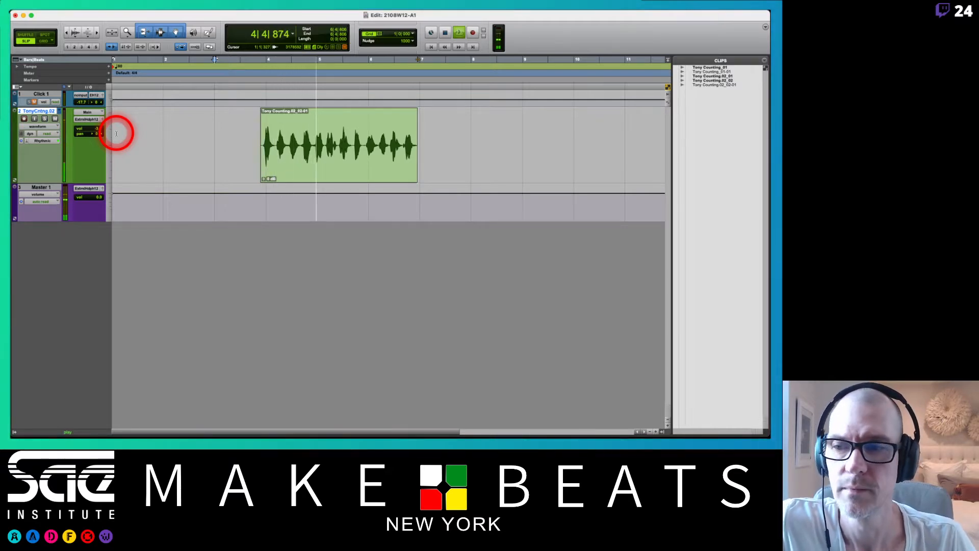
key("space")
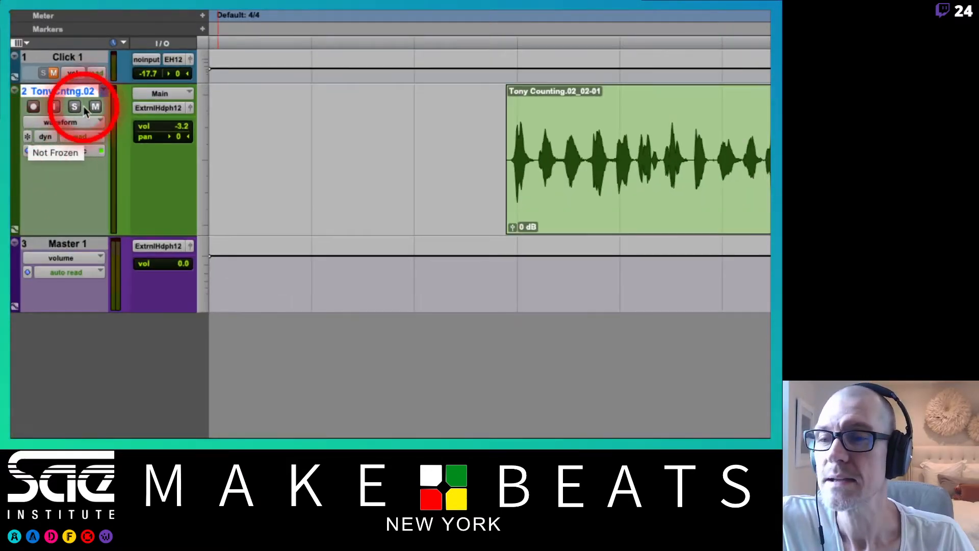
Consult the lab PDF's instructions on new playlists and recording more takes, plus the Playlists notes, and return to the Pro Tools session.
left_click_drag(105, 92, 152, 28)
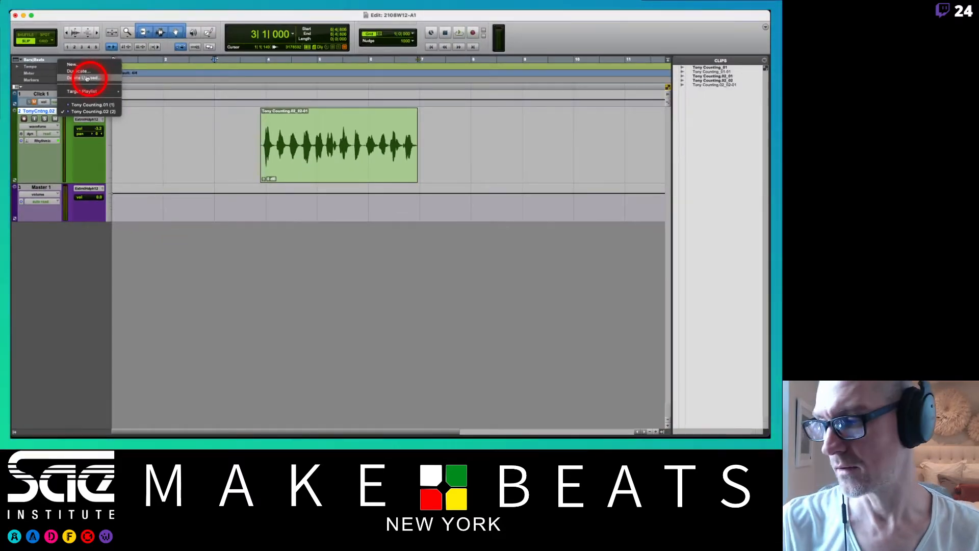
key("super+Tab")
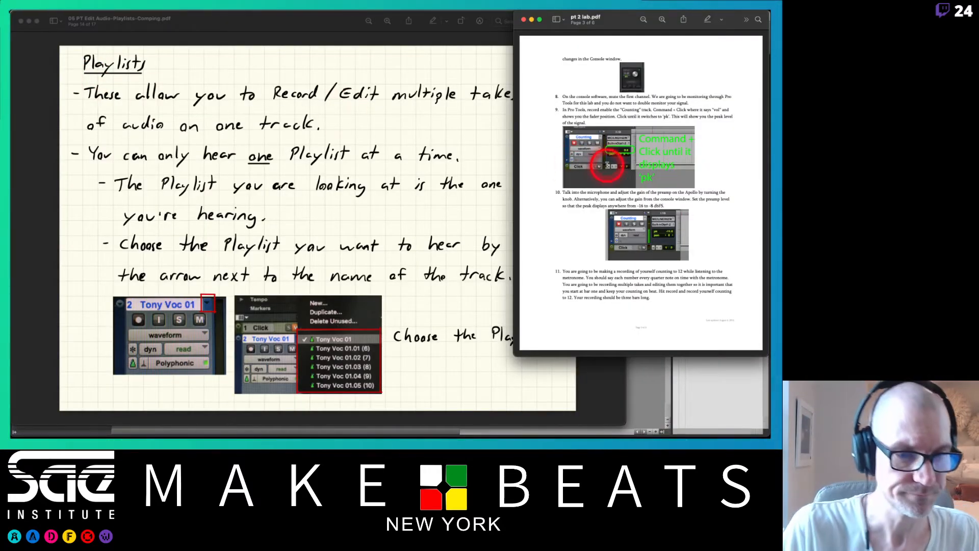
scroll(607, 164, "down", 3)
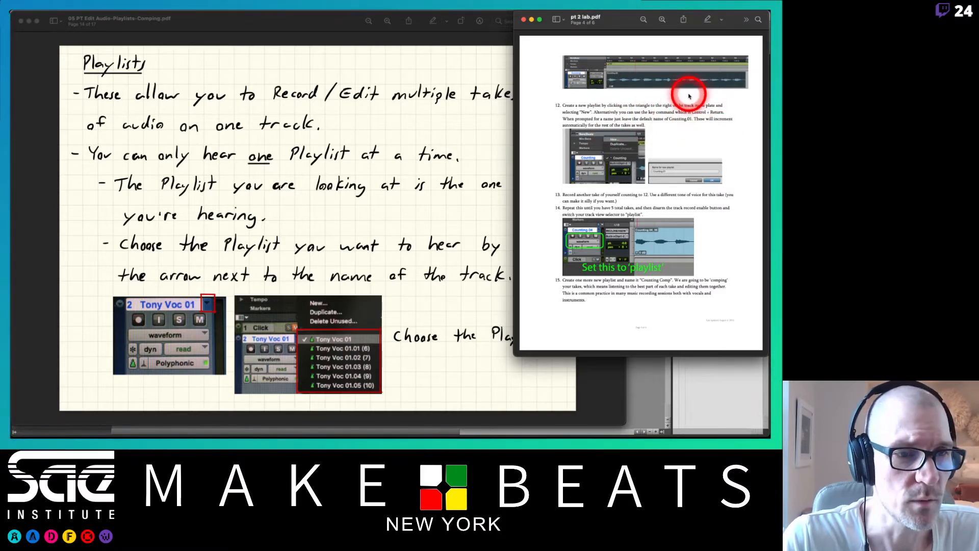
left_click(293, 28)
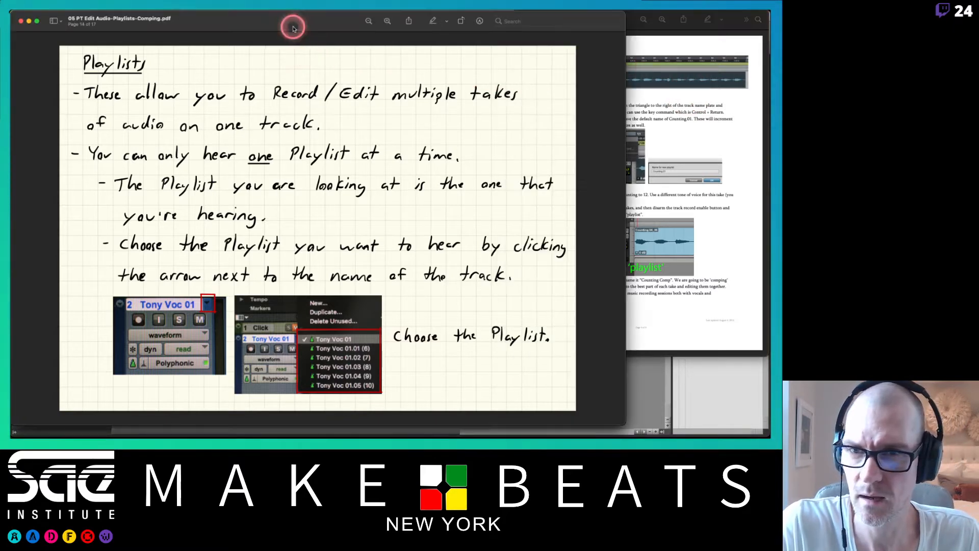
key("super+Tab")
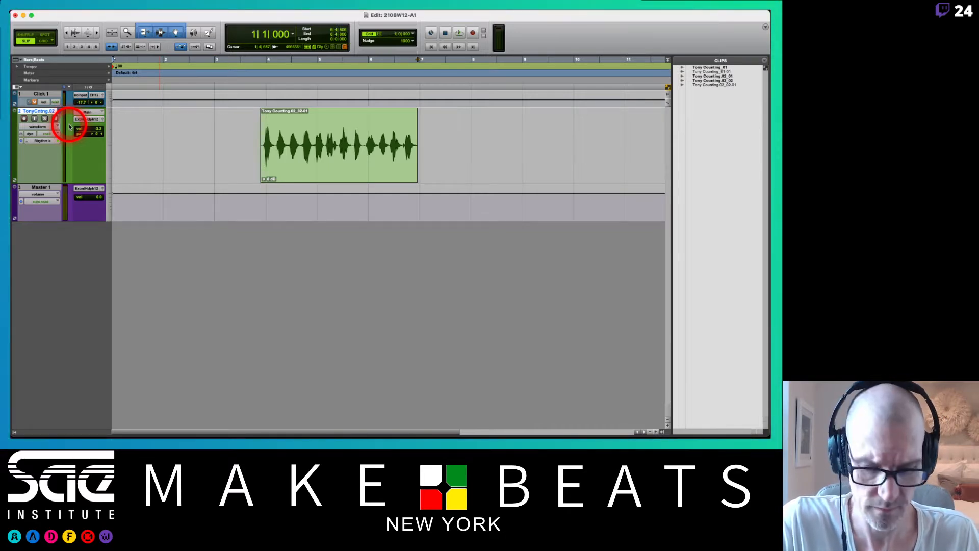
key("ctrl+backslash")
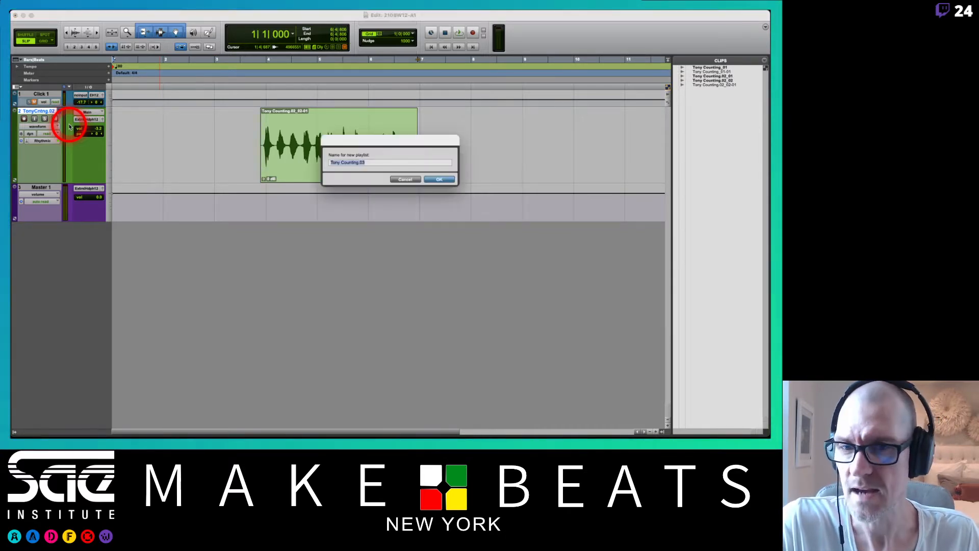
left_click(408, 179)
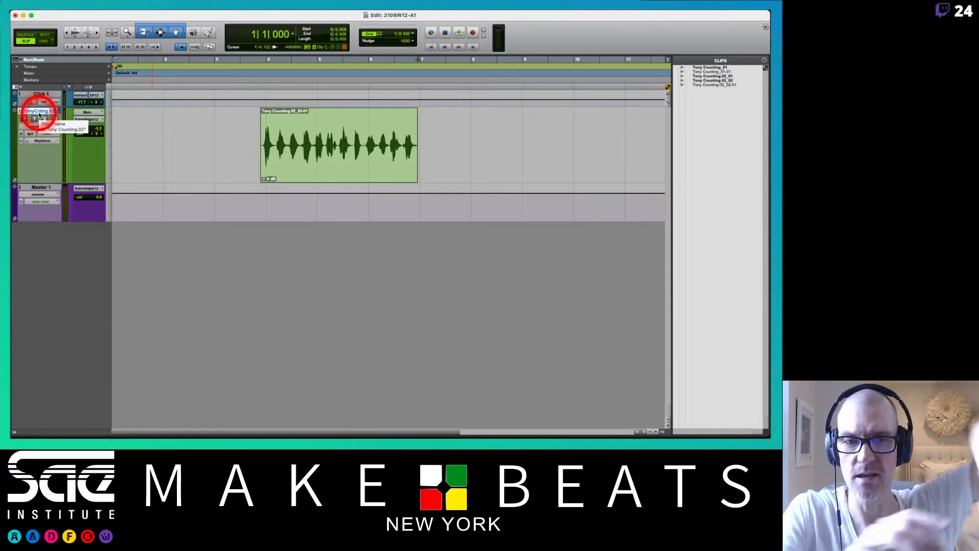
key("KP_Enter")
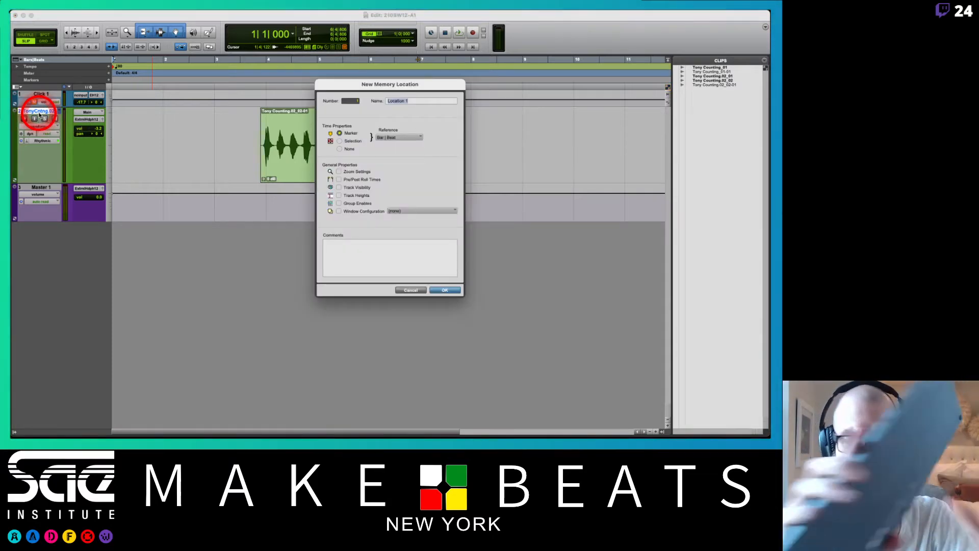
left_click(413, 290)
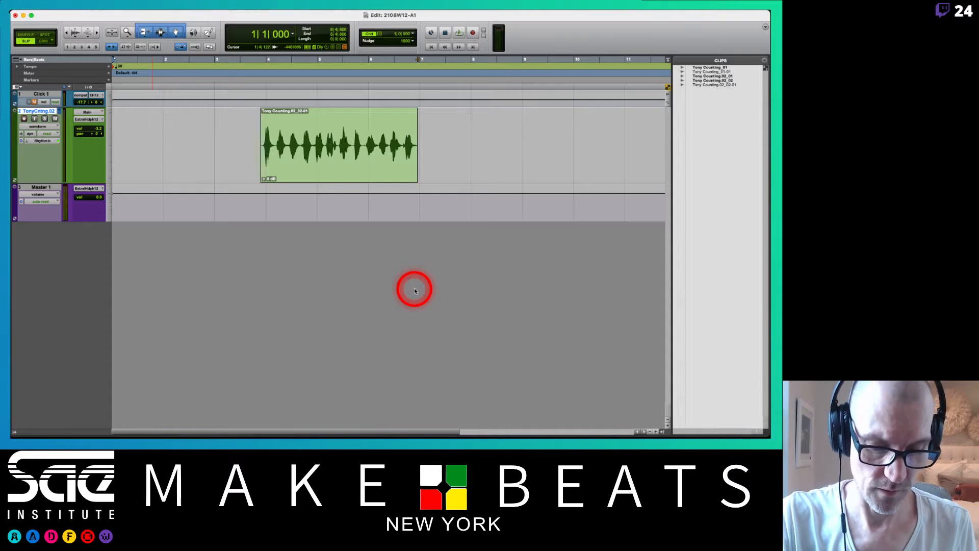
key("ctrl+backslash")
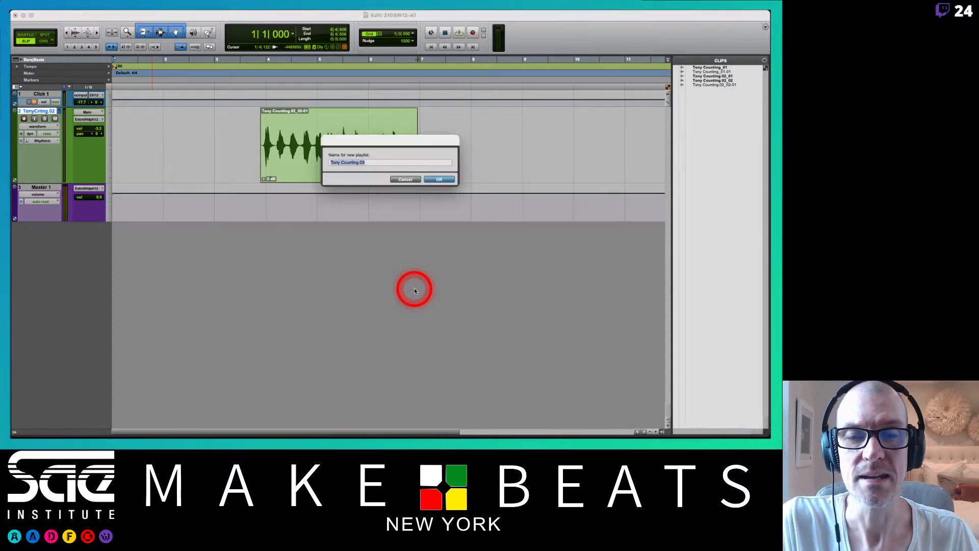
left_click(405, 179)
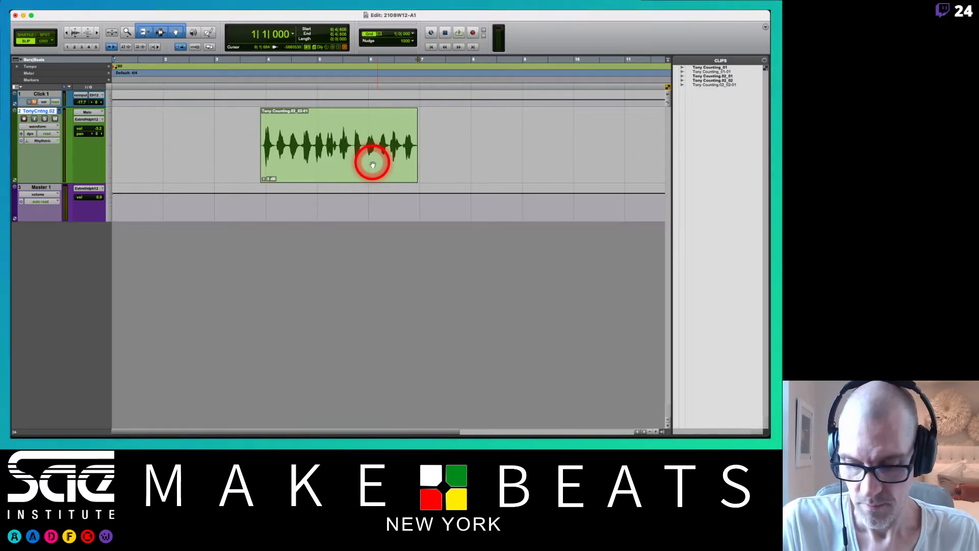
Create an empty .03 playlist on the Counting track and place the playback cursor at bar 3 using the grid.
key("ctrl+backslash")
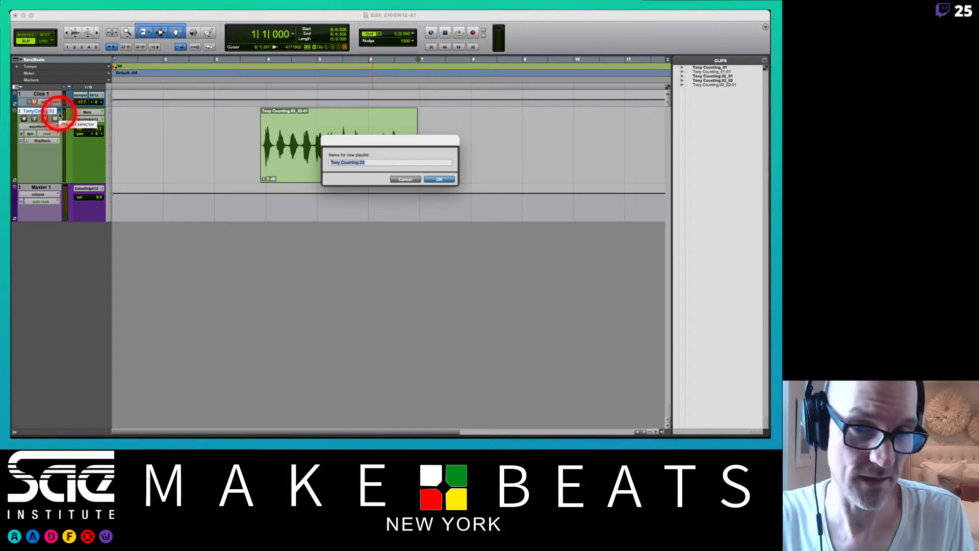
key("Return")
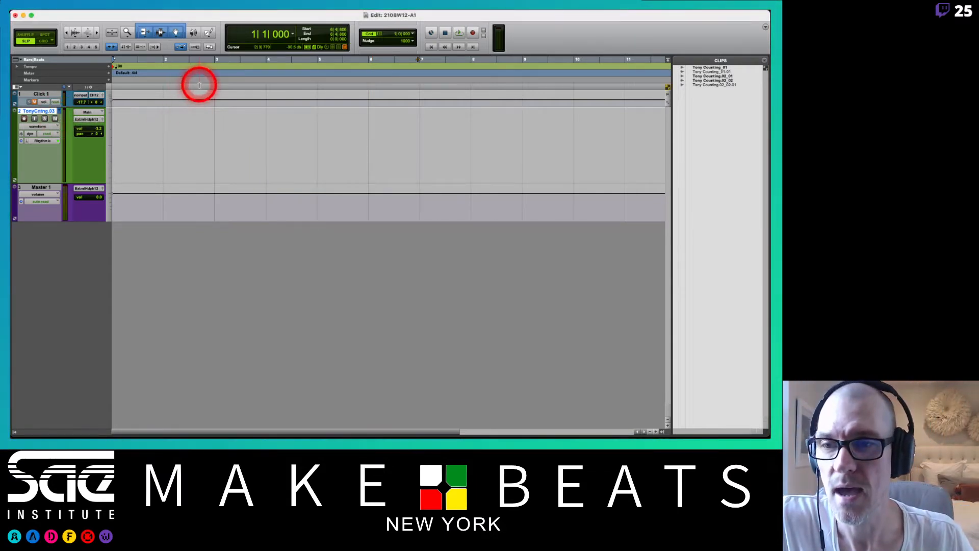
key("F4")
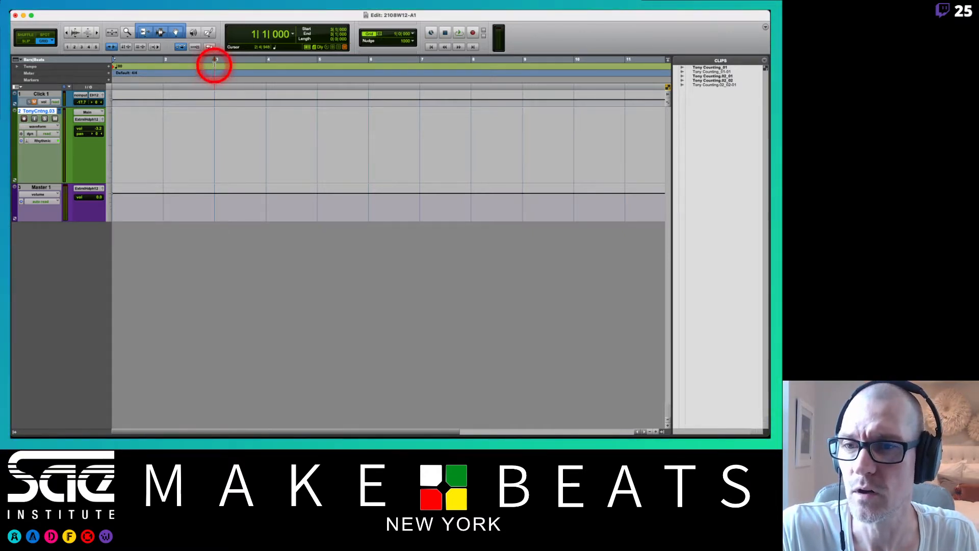
left_click(213, 59)
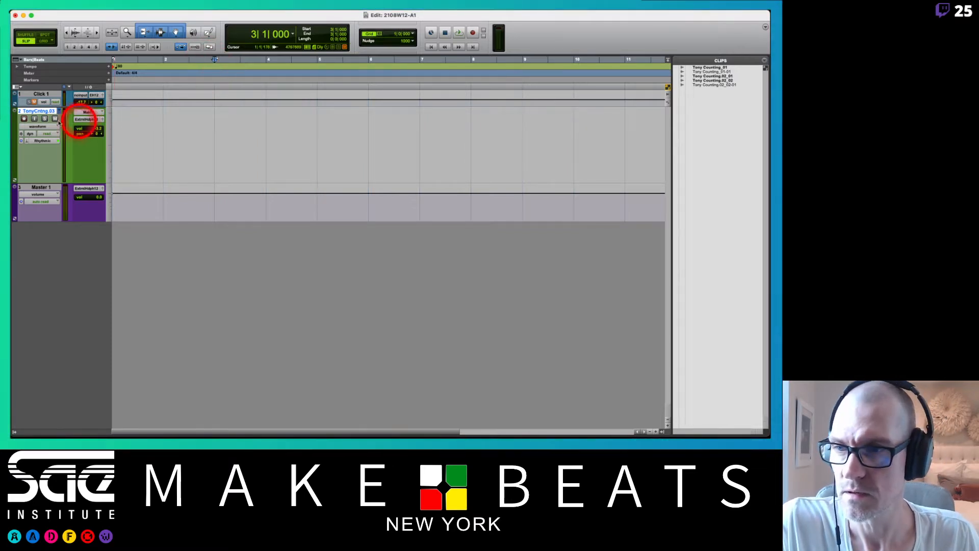
Unmute the click, record-enable the Counting track and record a third spoken counting take from bar 3 to just past bar 7.
left_click(33, 103)
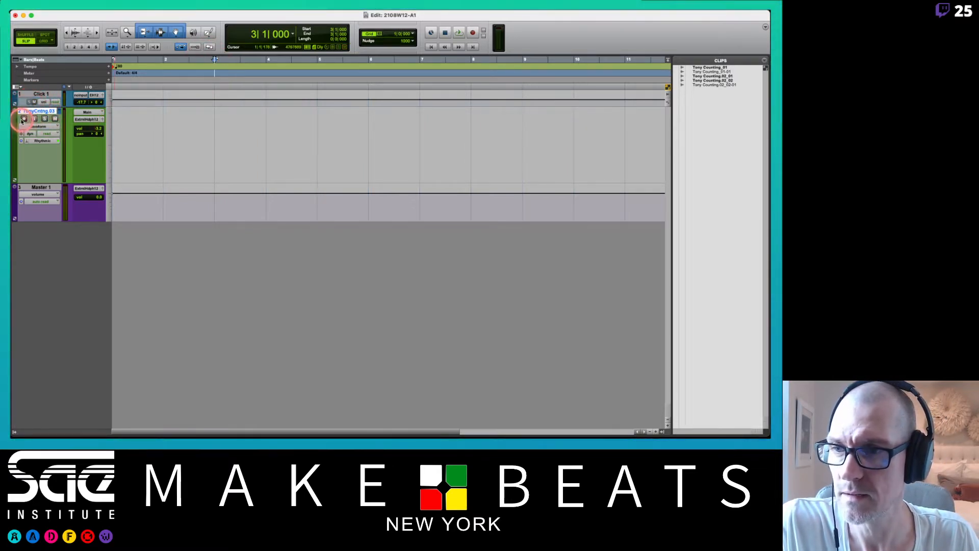
left_click(23, 119)
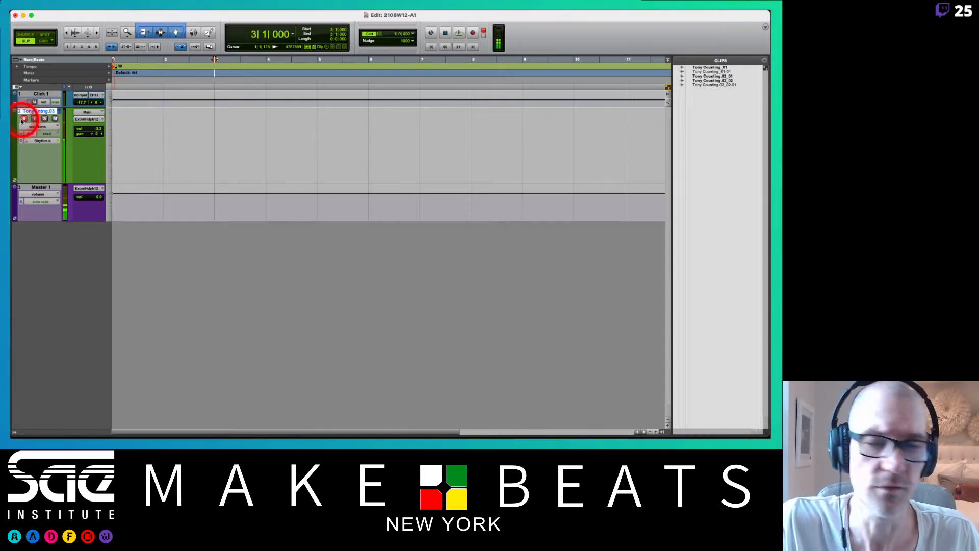
key("super+space")
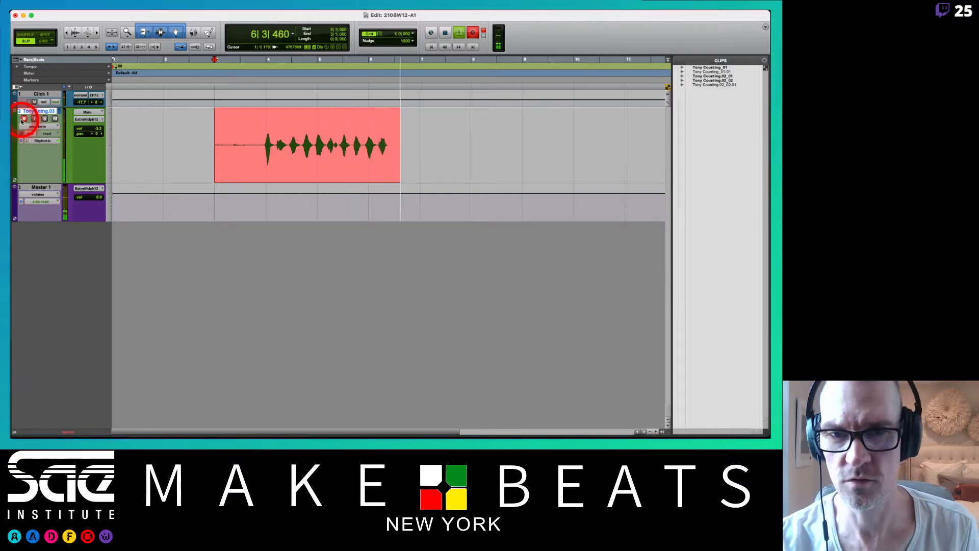
key("space")
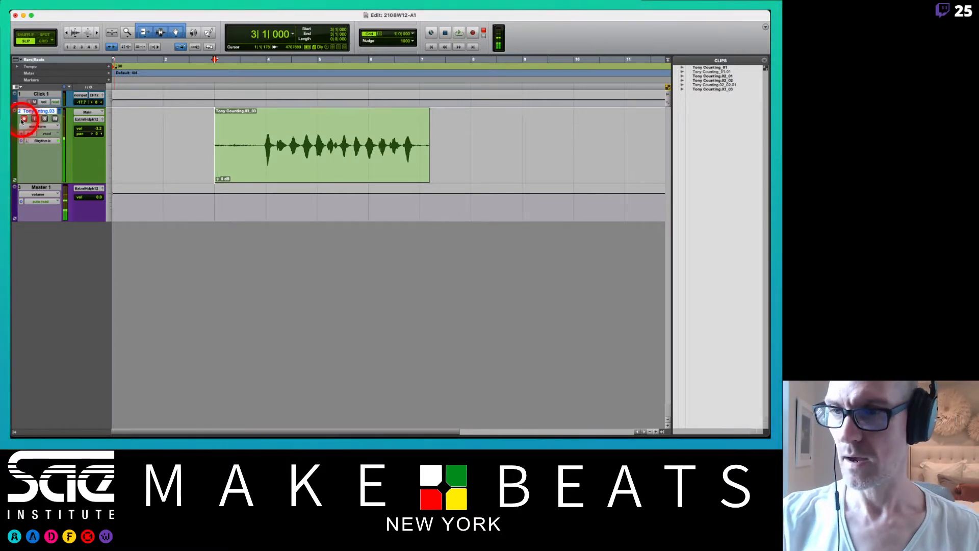
Create an empty .04 playlist on the Counting track and record a fourth take from bar 3 to just past bar 7.
left_click(60, 111)
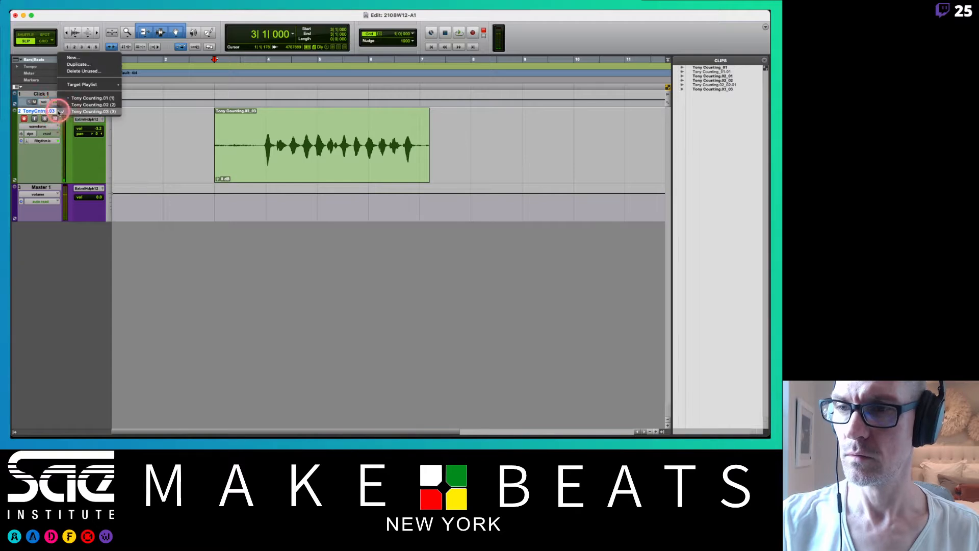
left_click(78, 59)
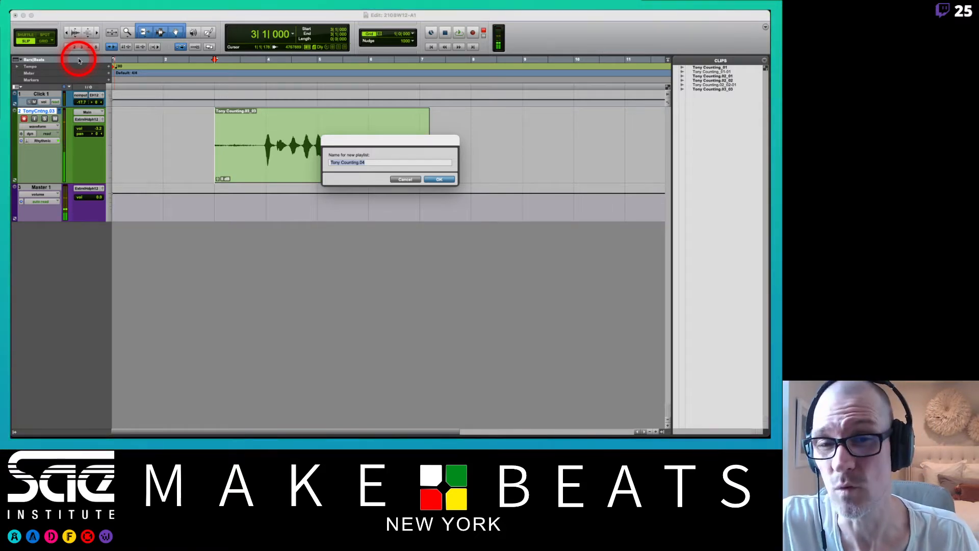
key("Return")
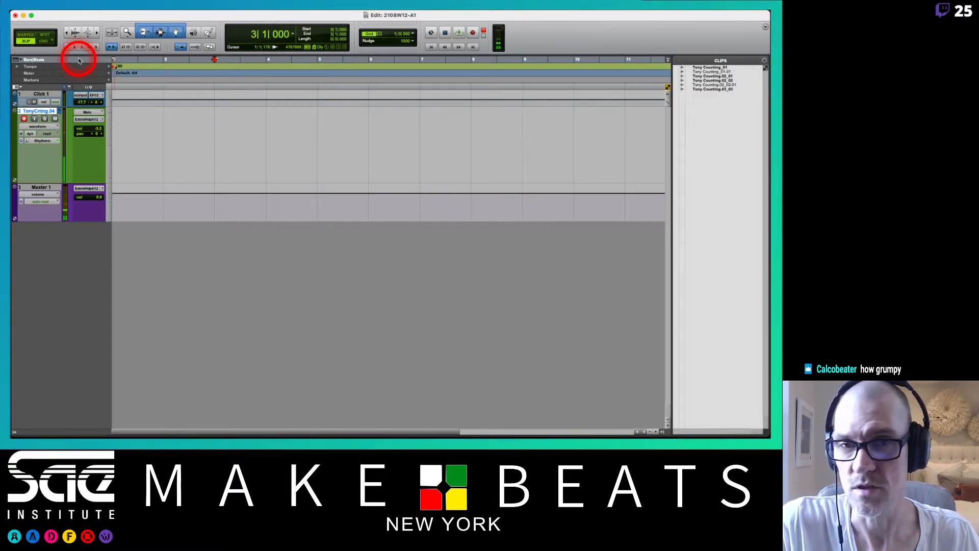
key("super+space")
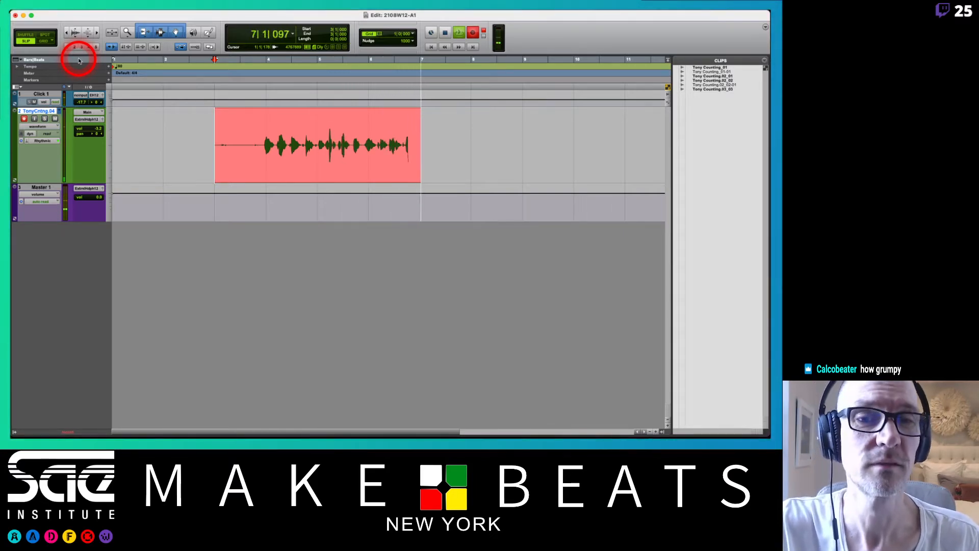
key("space")
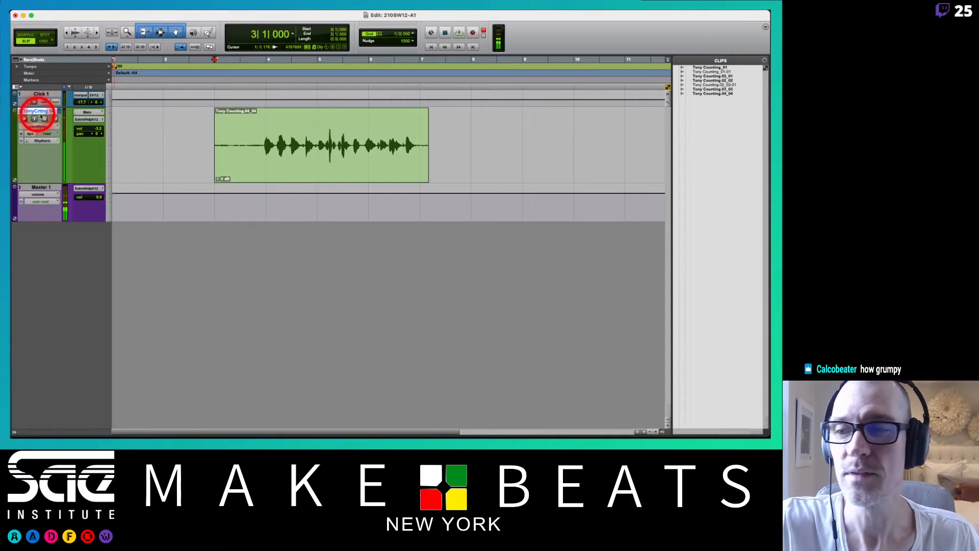
left_click(60, 110)
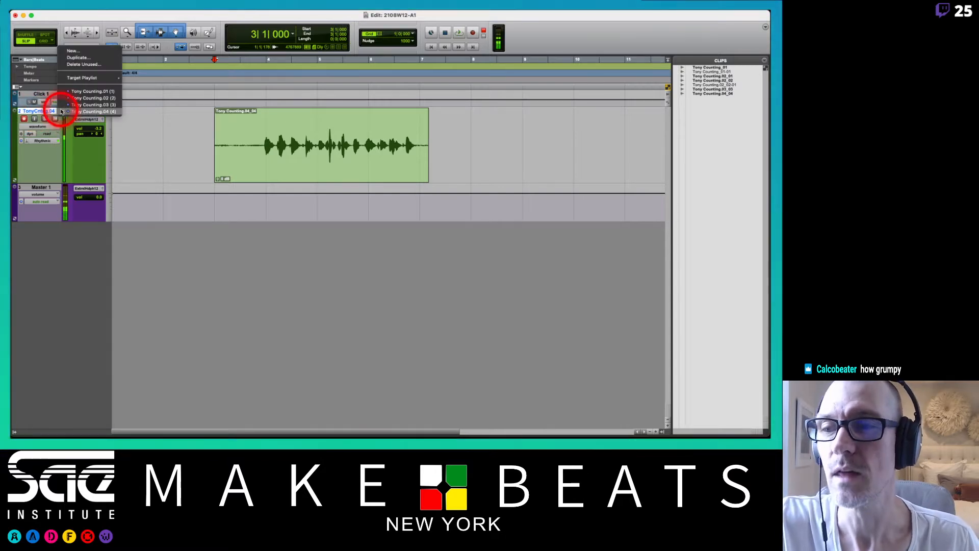
left_click(75, 53)
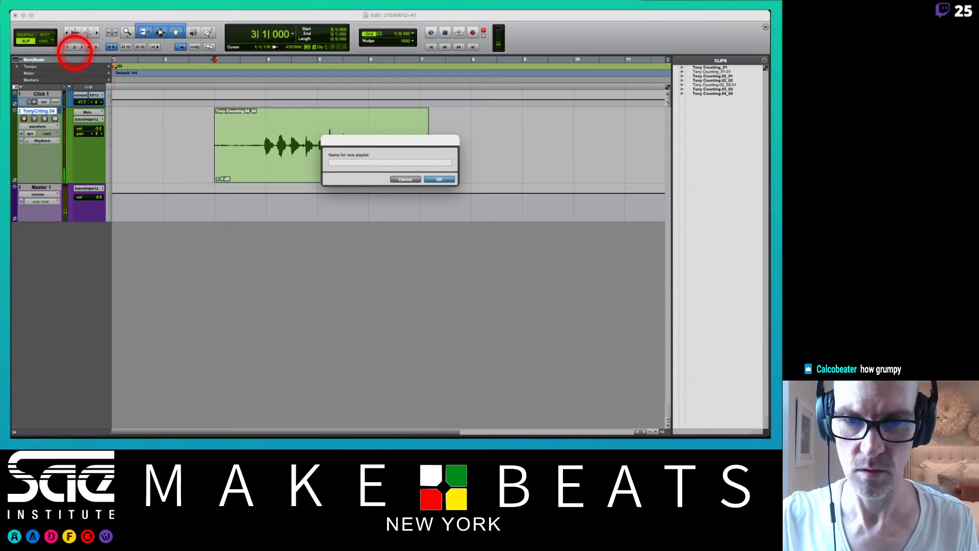
left_click(406, 180)
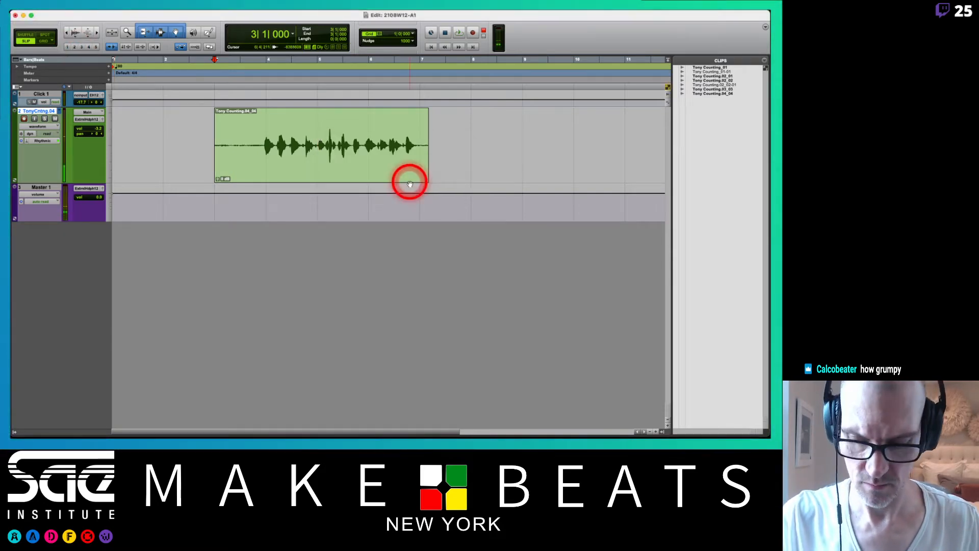
Add a blank .05 playlist to the Counting track and record the fifth take from bar 3 to just past bar 7.
key("ctrl+backslash")
key("Return")
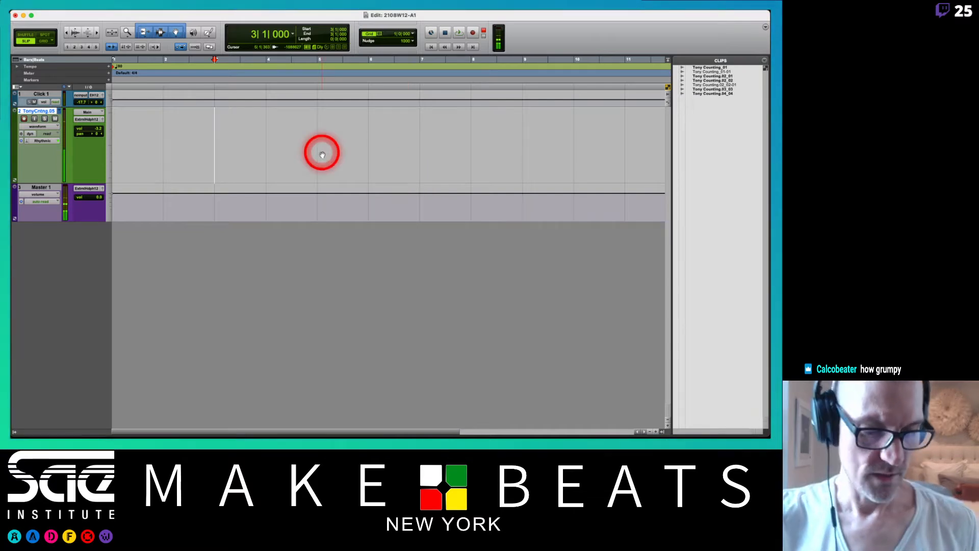
key("super+space")
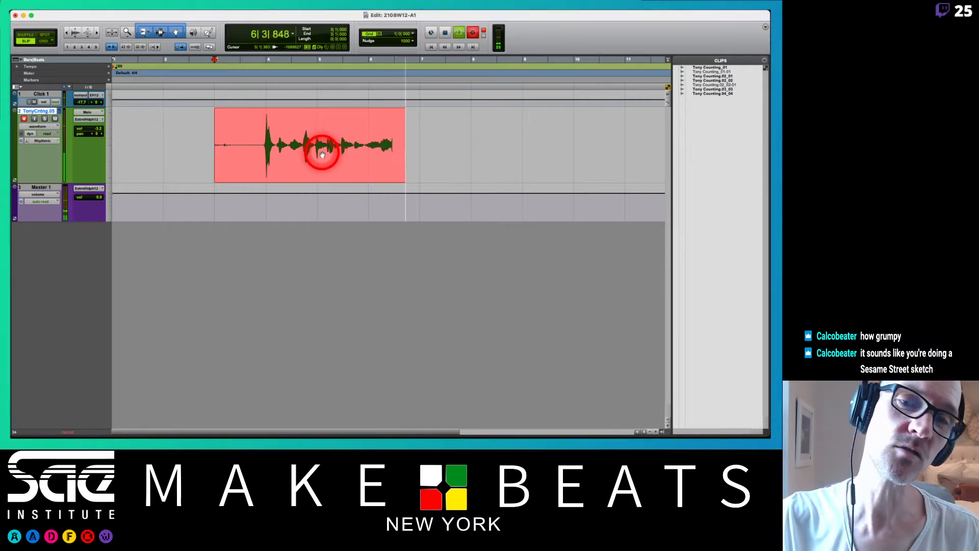
key("space")
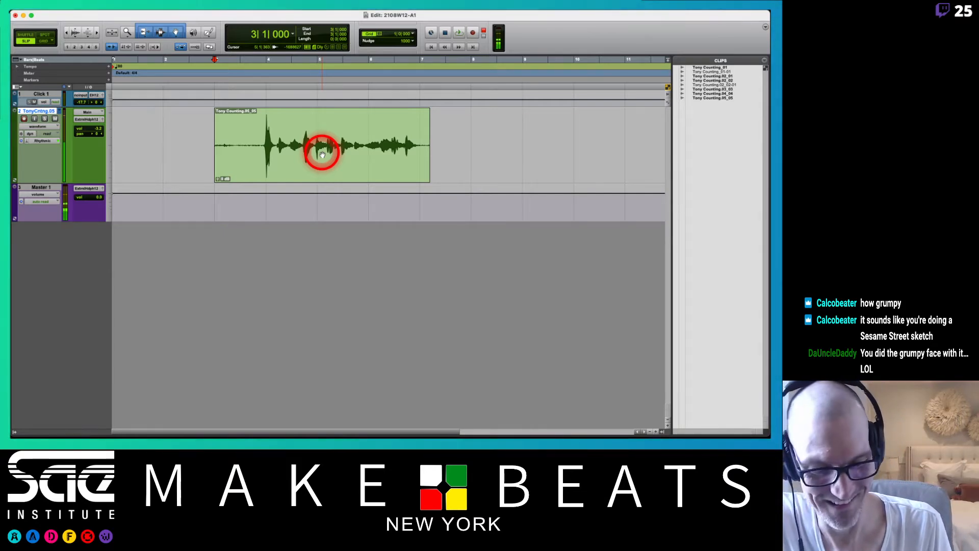
Add a blank .06 playlist to the Counting track and record the sixth take from bar 3 to just past bar 7.
key("ctrl+backslash")
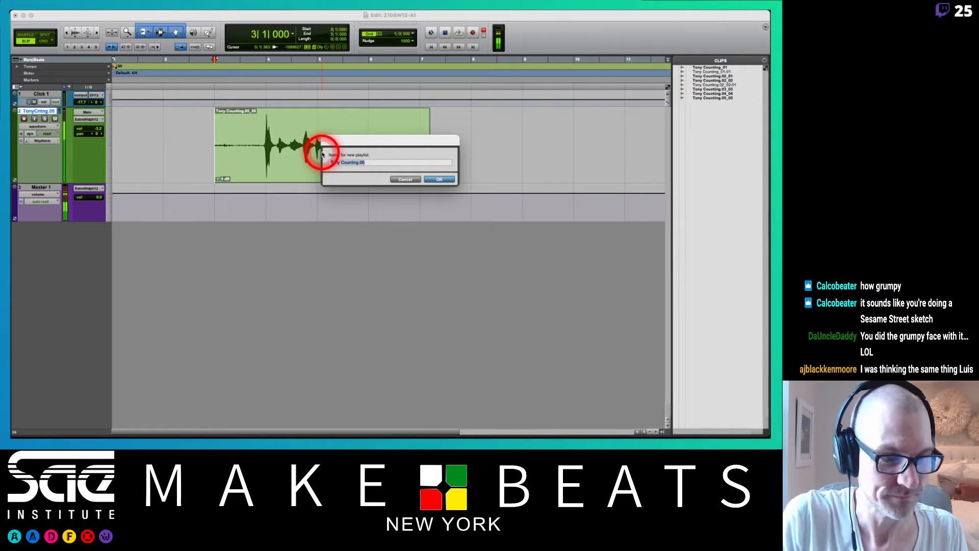
key("Return")
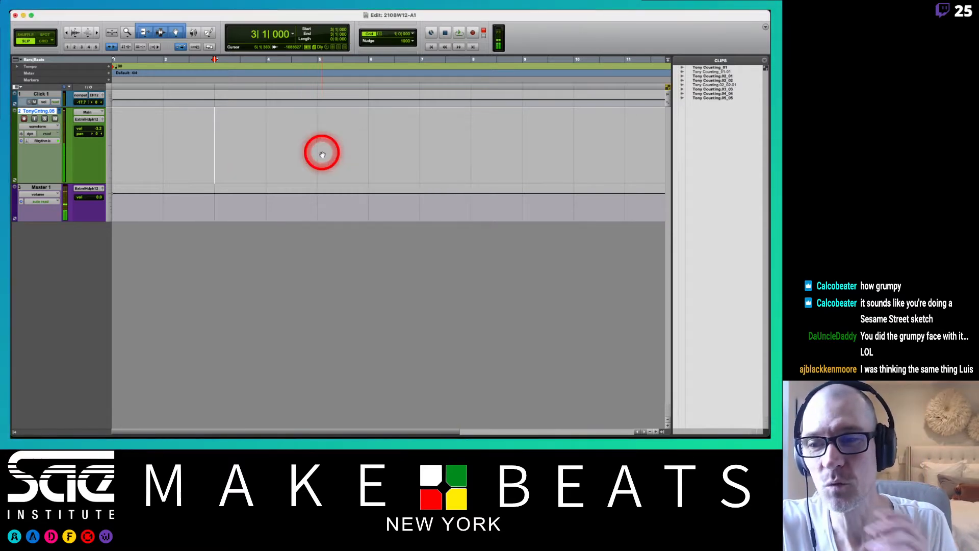
key("super+space")
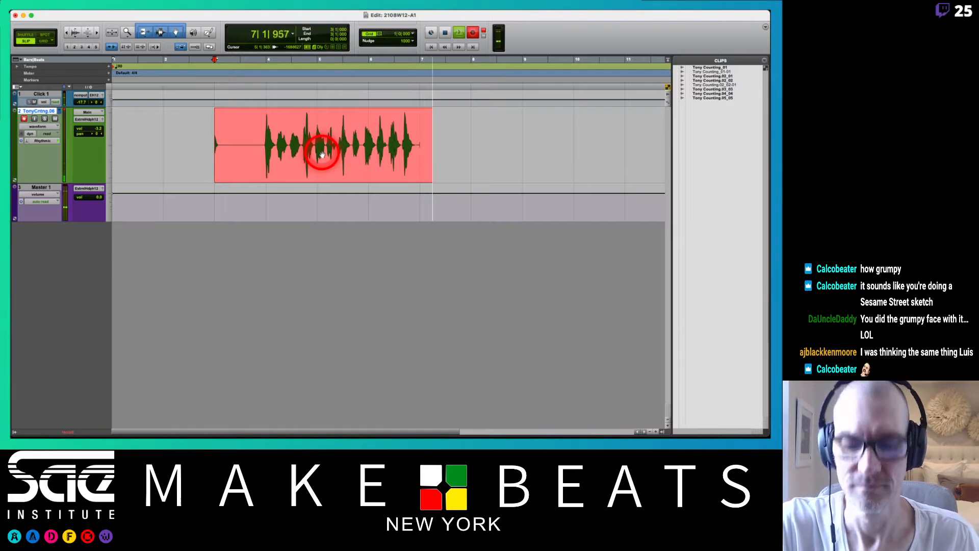
key("space")
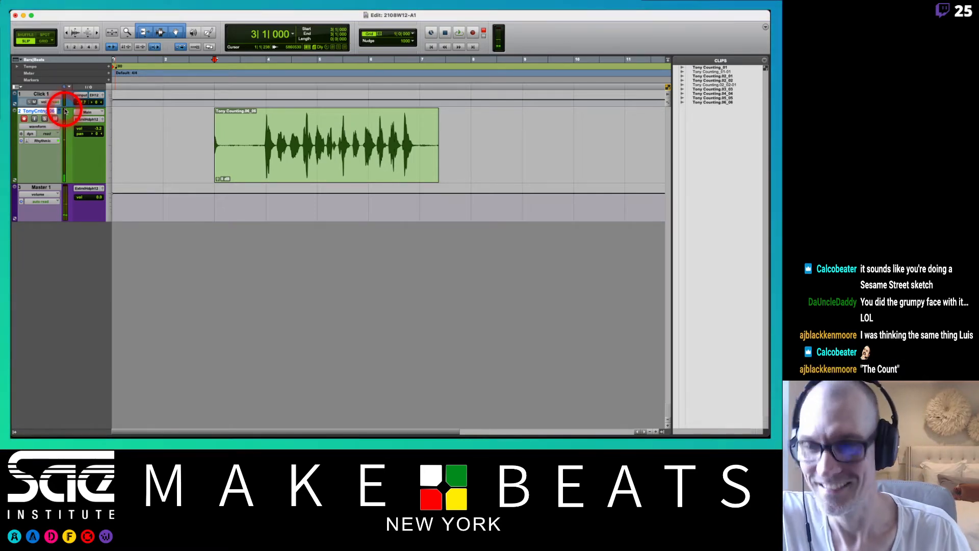
Add a blank .07 playlist to the Counting track, record the seventh take from bar 3 to past bar 7, and disarm the track.
key("ctrl+backslash")
key("Return")
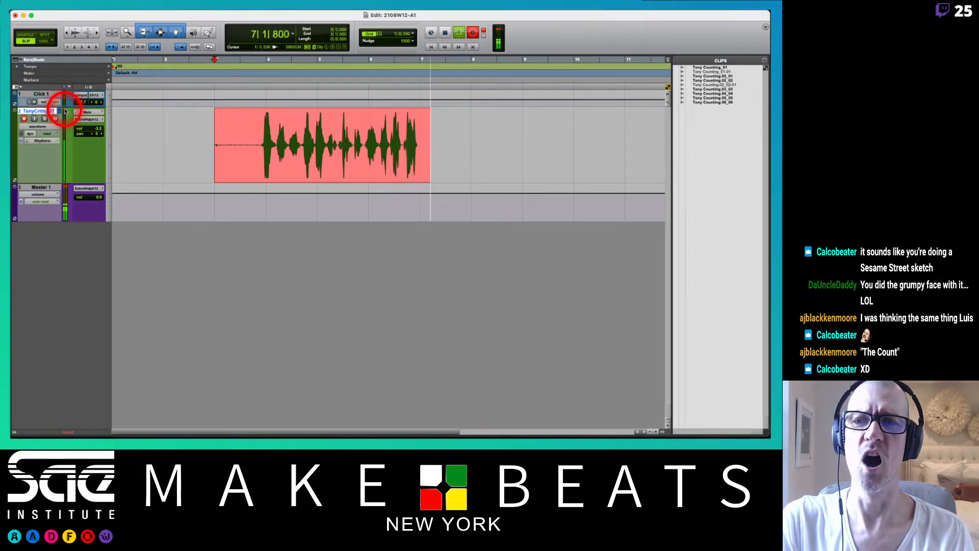
key("space")
left_click(65, 111)
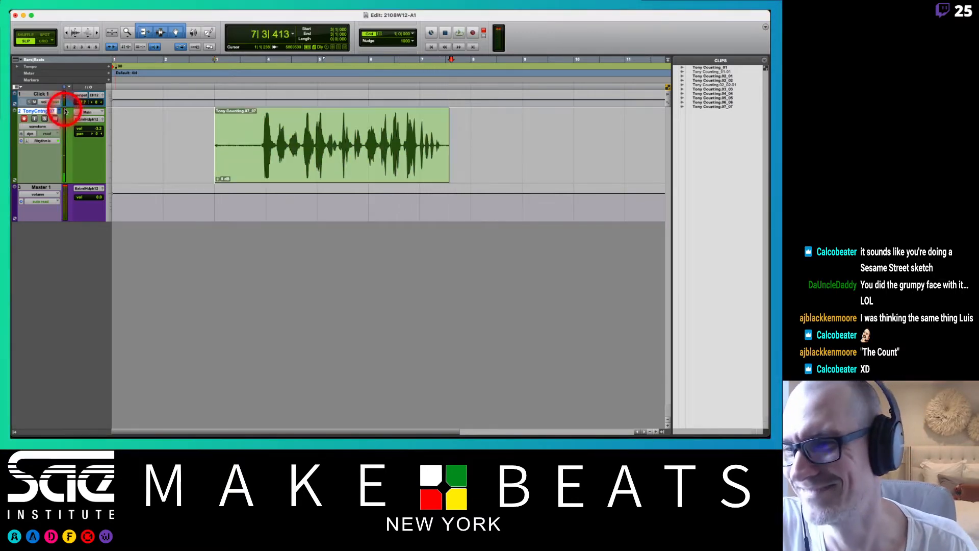
left_click(25, 119)
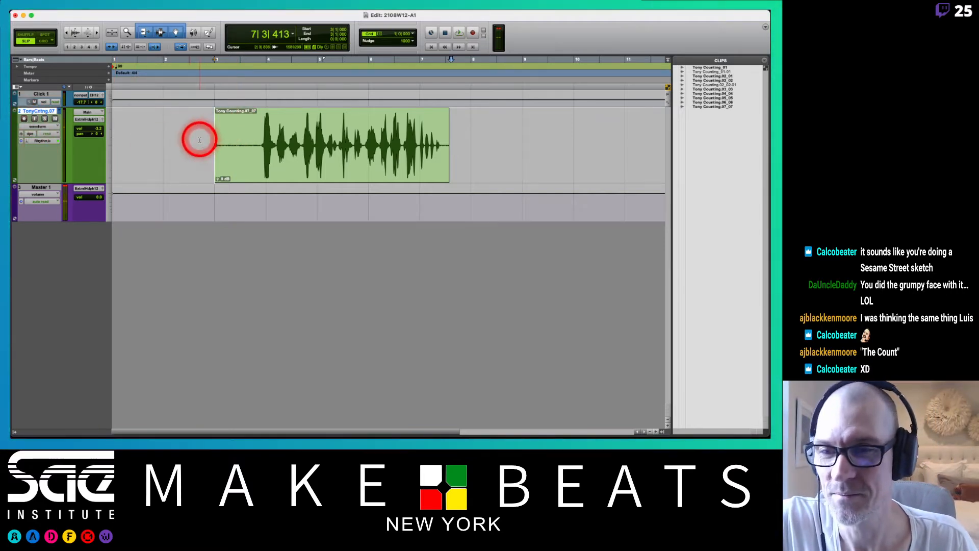
Trim the .07 take by deleting the silence before the first count near bar 4 and the tail after bar 7 beat 2.
left_click_drag(199, 139, 259, 153)
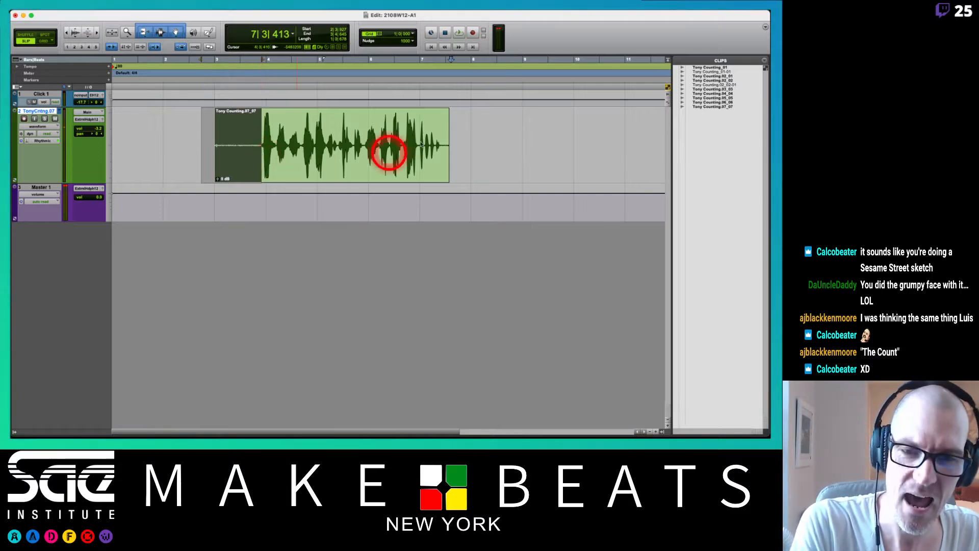
key("Delete")
left_click_drag(454, 141, 442, 144)
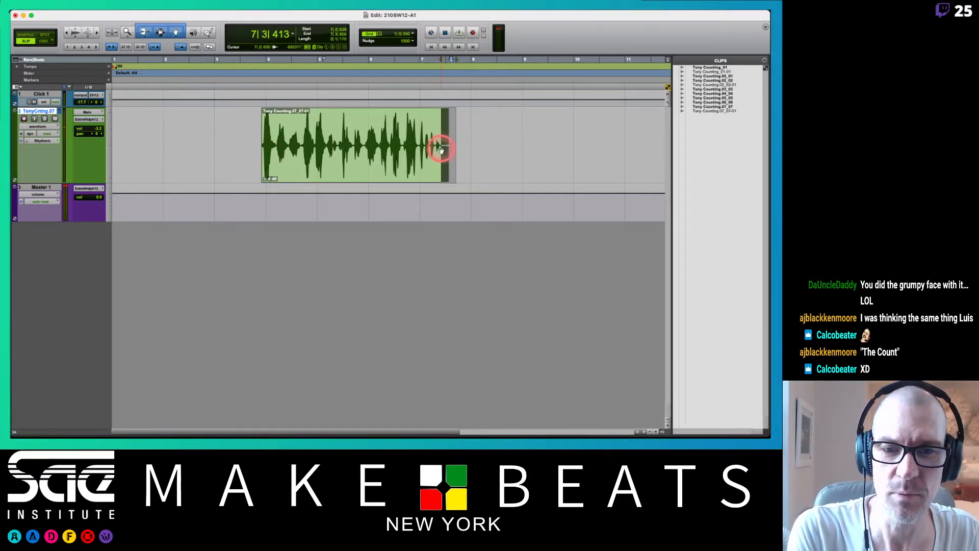
key("Delete")
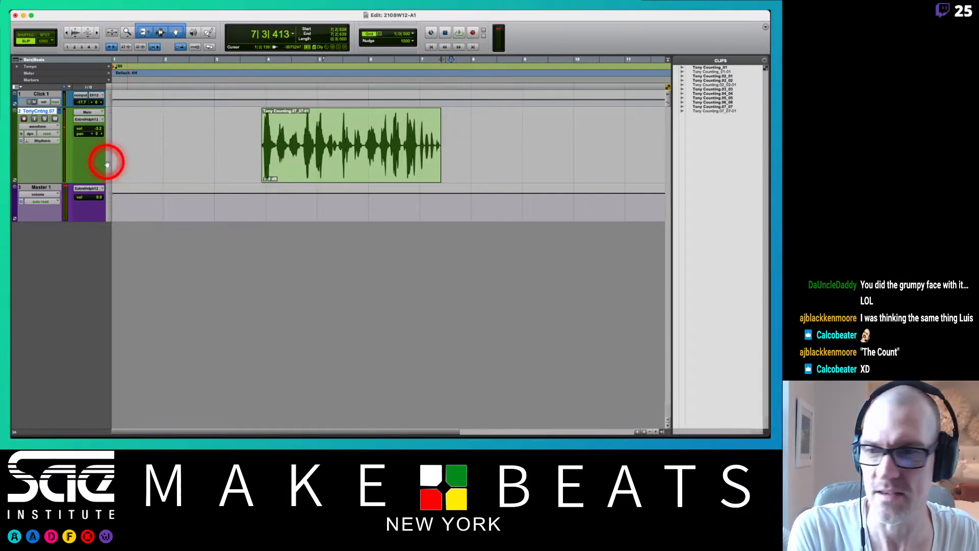
Switch the Counting track to the .06 playlist and delete the take's silence before bar 4 and its tail from just before bar 7.
left_click(57, 110)
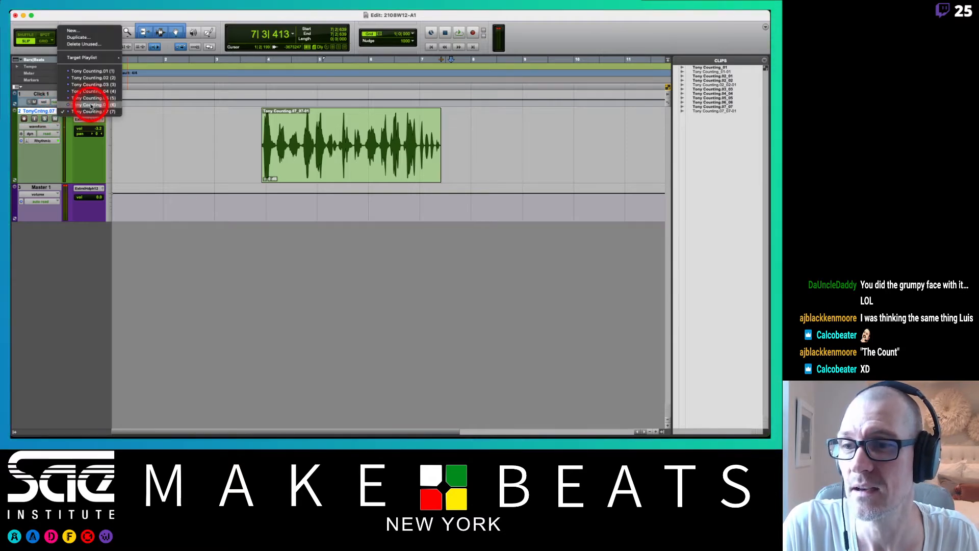
left_click(45, 109)
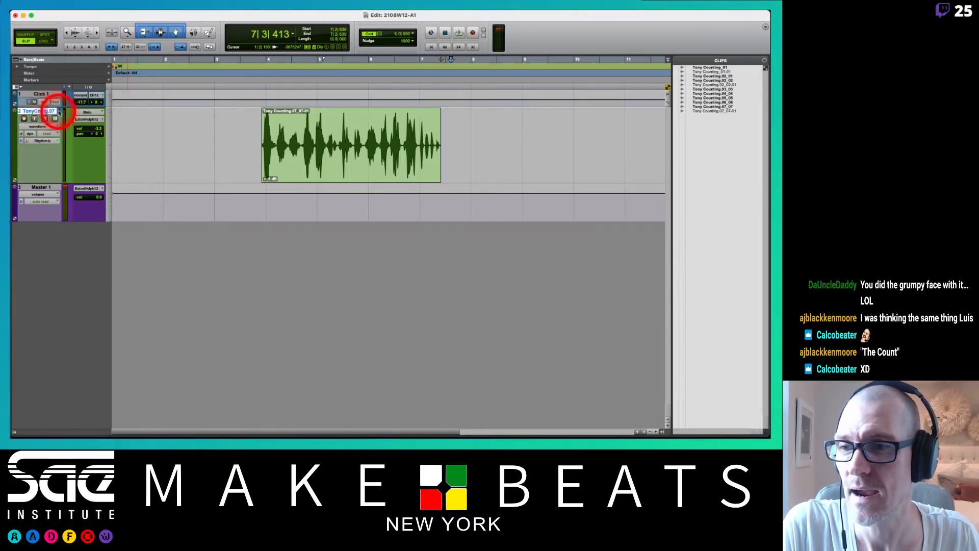
left_click(59, 111)
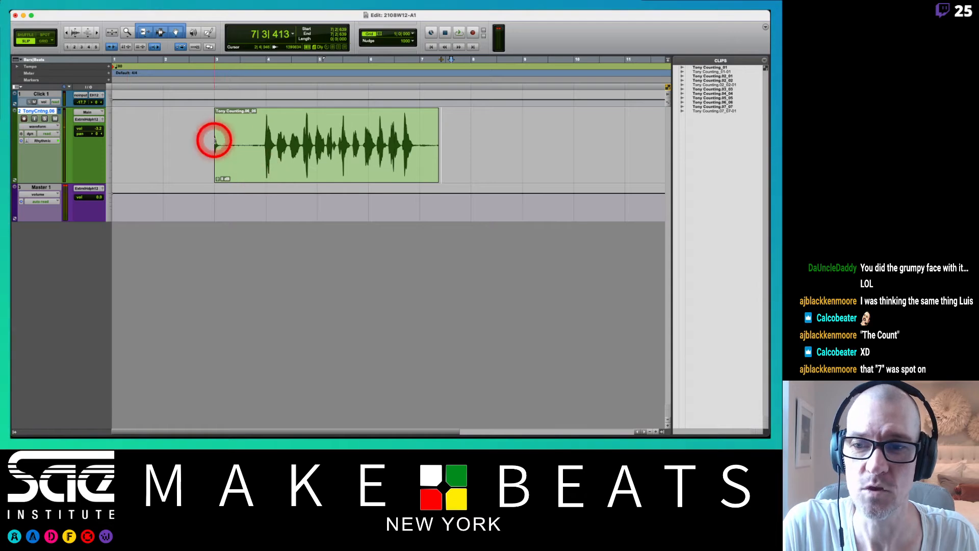
left_click_drag(206, 140, 261, 150)
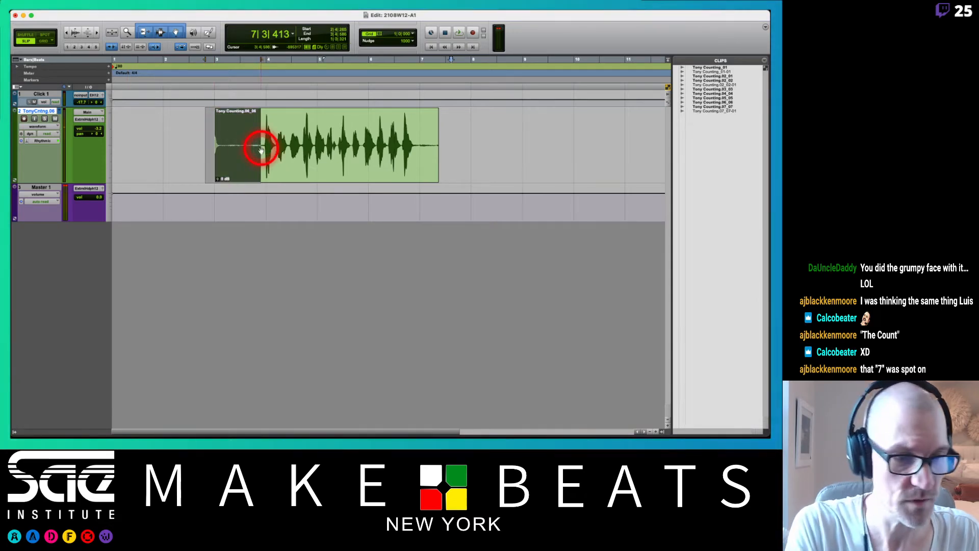
key("Delete")
left_click_drag(456, 141, 418, 150)
key("Delete")
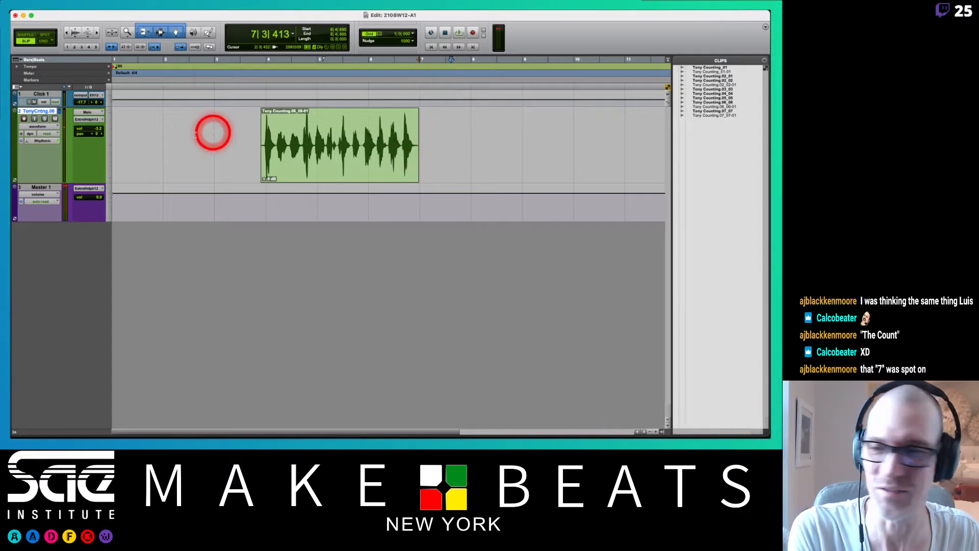
Show the .05 playlist and trim away the take's silent lead-in before bar 4 and its end from just after bar 7.
left_click(61, 111)
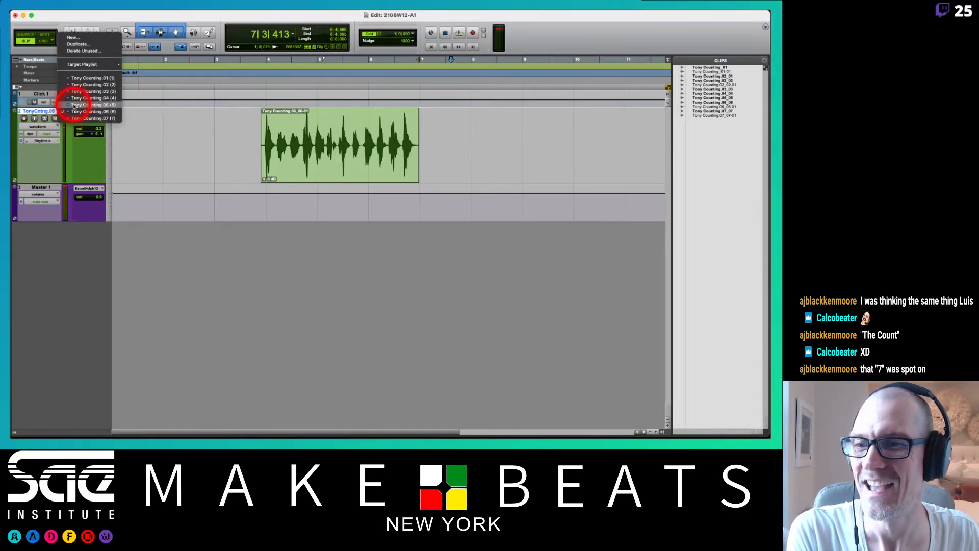
left_click(72, 98)
left_click_drag(199, 138, 259, 150)
key("Delete")
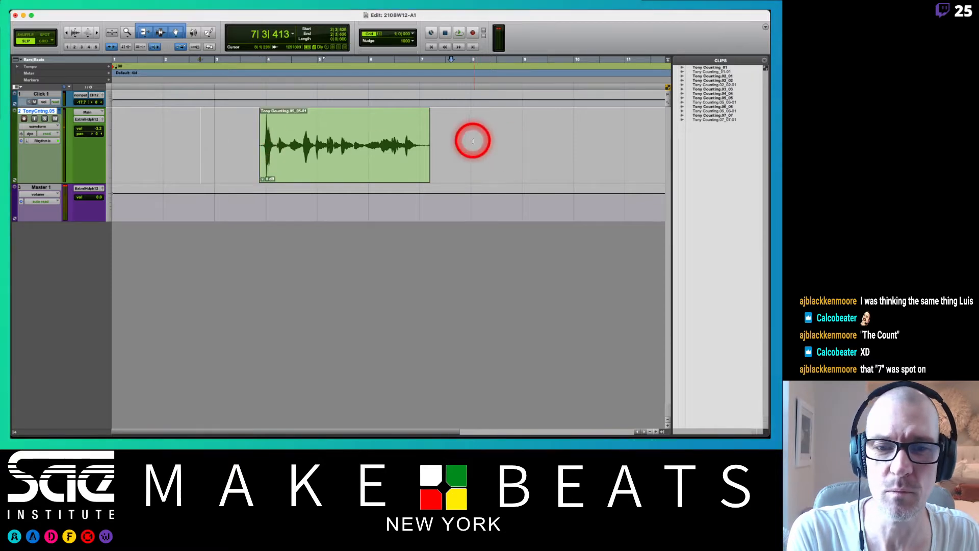
left_click_drag(470, 141, 423, 141)
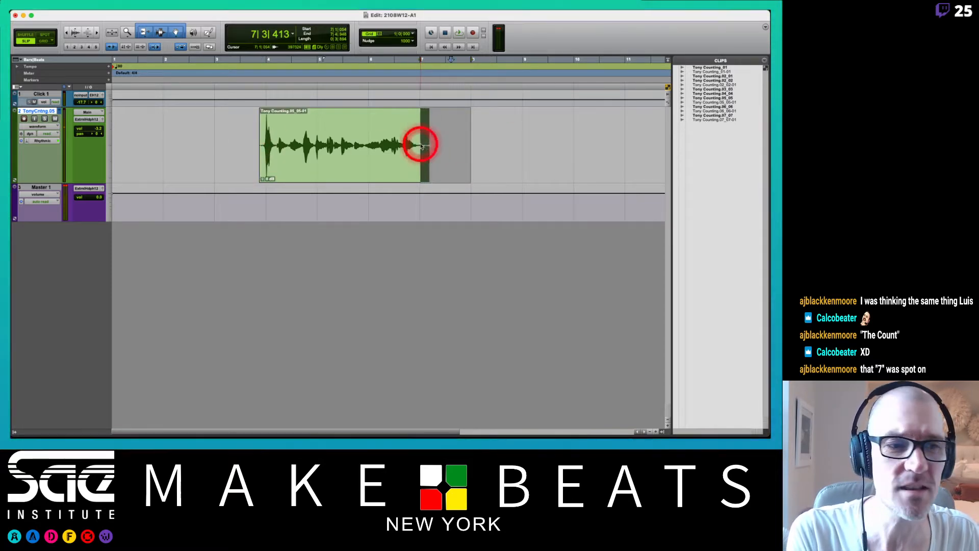
key("Delete")
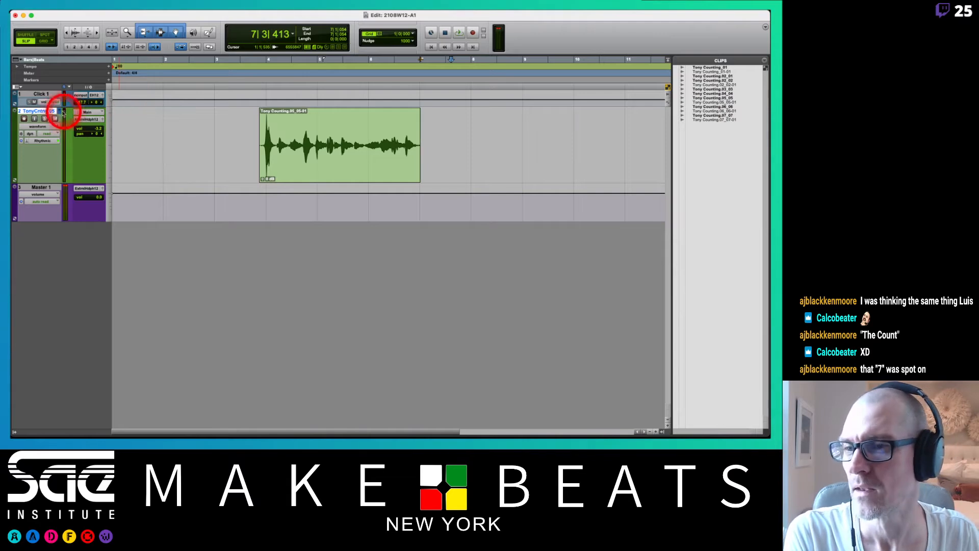
Show the .04 playlist and cut the silence before the first count near bar 4 and everything past the start of bar 7.
left_click(60, 111)
left_click(69, 104)
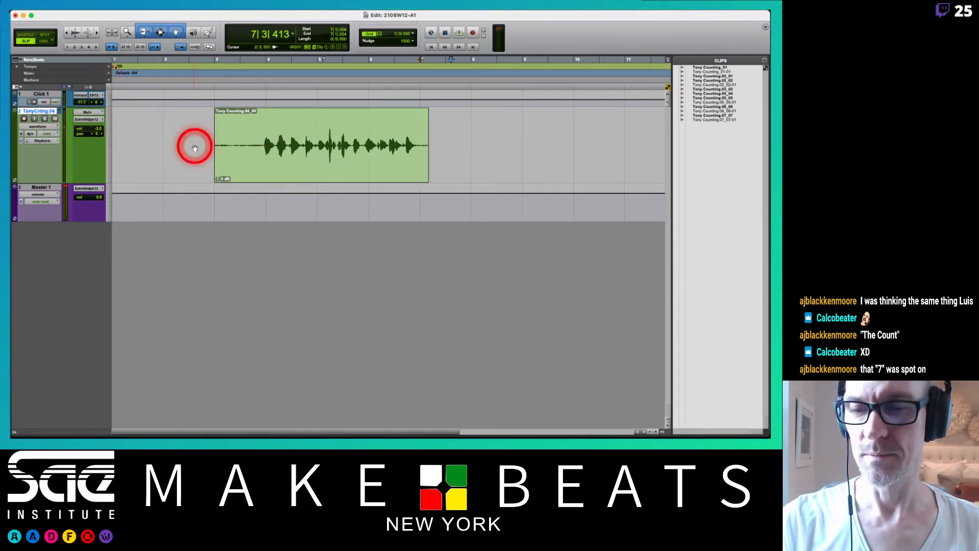
left_click_drag(200, 146, 263, 147)
key("Delete")
left_click_drag(466, 132, 420, 135)
key("Delete")
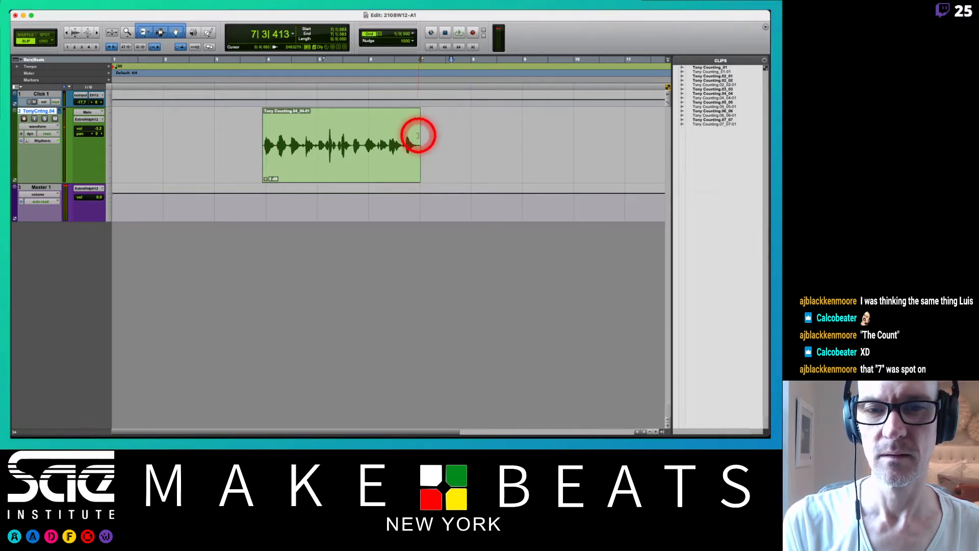
Show the .03 playlist and remove the take's empty lead-in before bar 4 and its tail from just before bar 7.
left_click(59, 110)
left_click(68, 102)
left_click_drag(190, 134, 259, 144)
key("Delete")
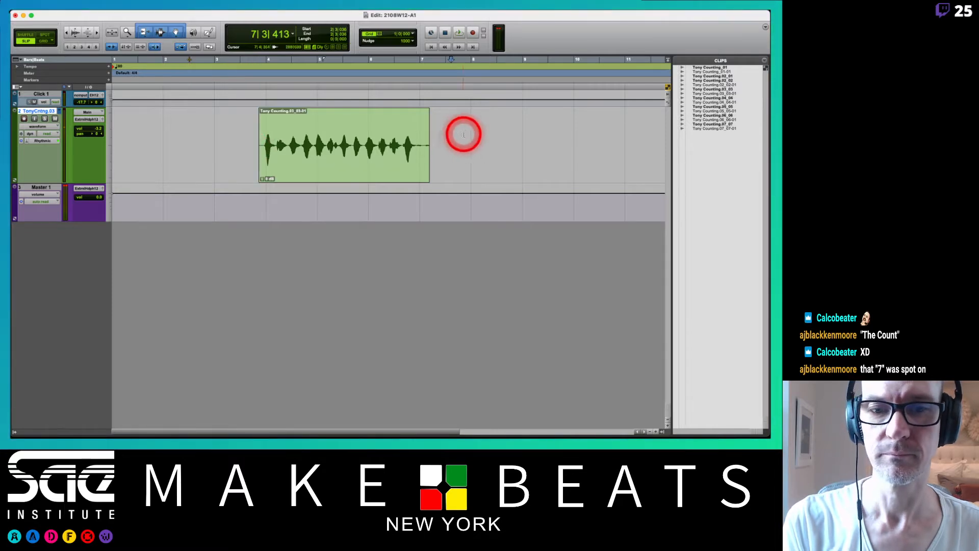
left_click_drag(463, 137, 416, 142)
key("Delete")
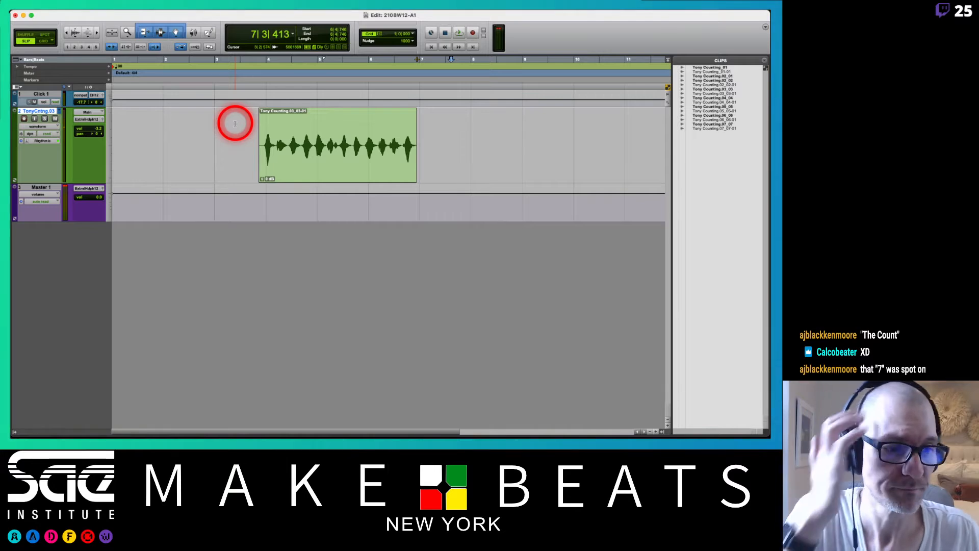
View the trimmed take on the .01 playlist and return the Counting track to the .03 playlist.
left_click(64, 111)
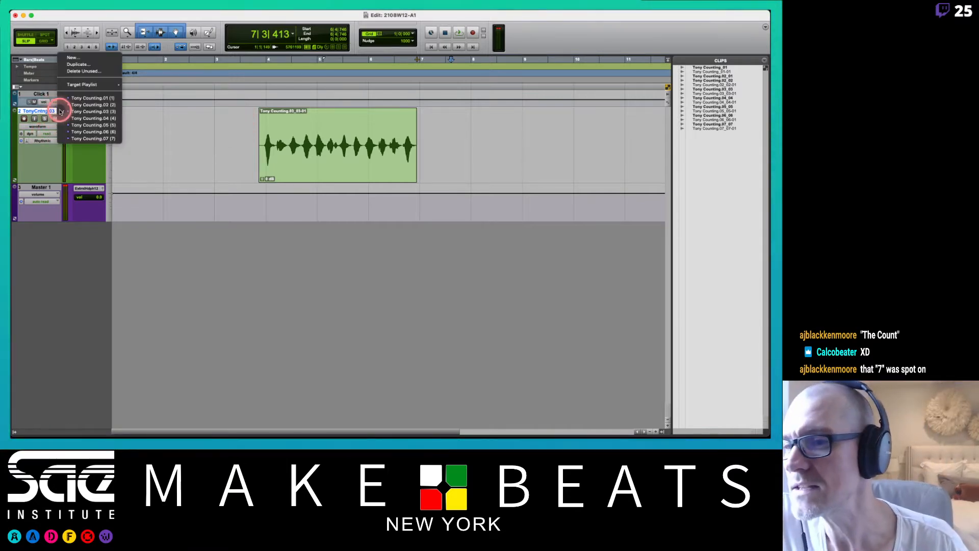
left_click(79, 98)
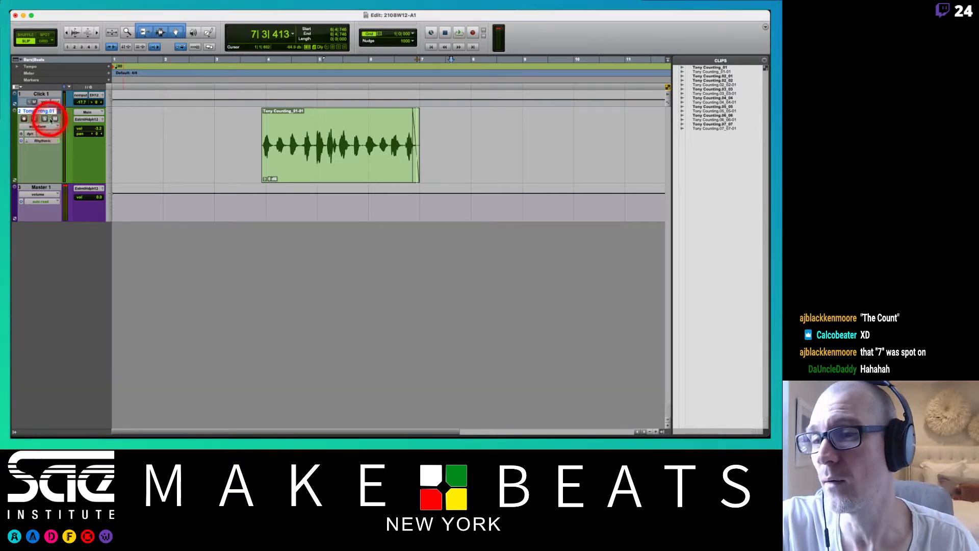
left_click(62, 111)
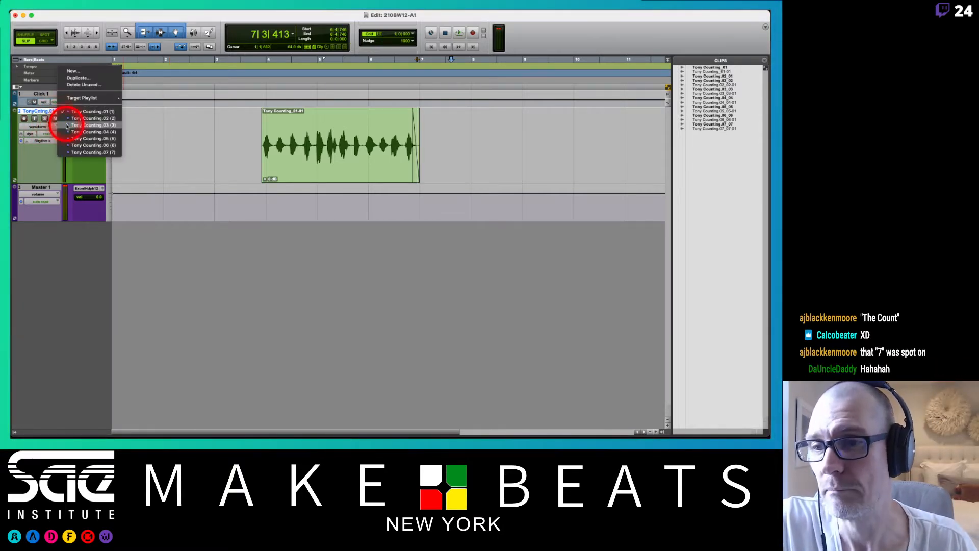
left_click(67, 120)
Mute the Click track and audition the .03 take from about 3|3|416, just before the clip.
left_click(250, 135)
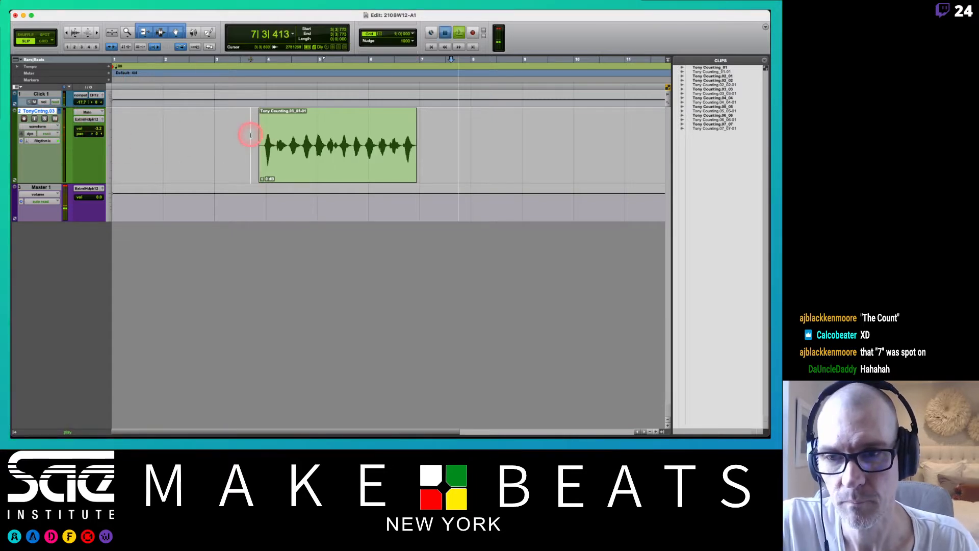
key("space")
left_click(246, 60)
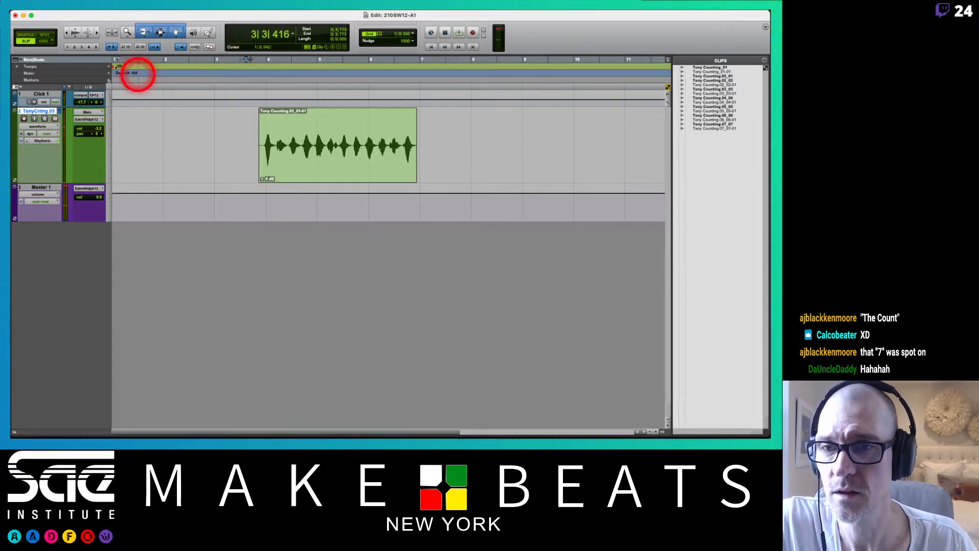
left_click(33, 102)
key("space")
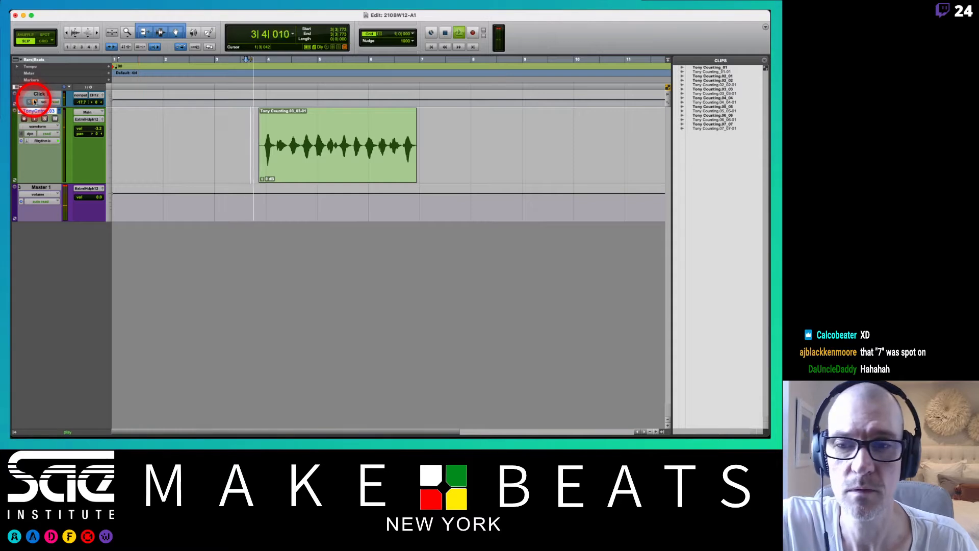
left_click(92, 127)
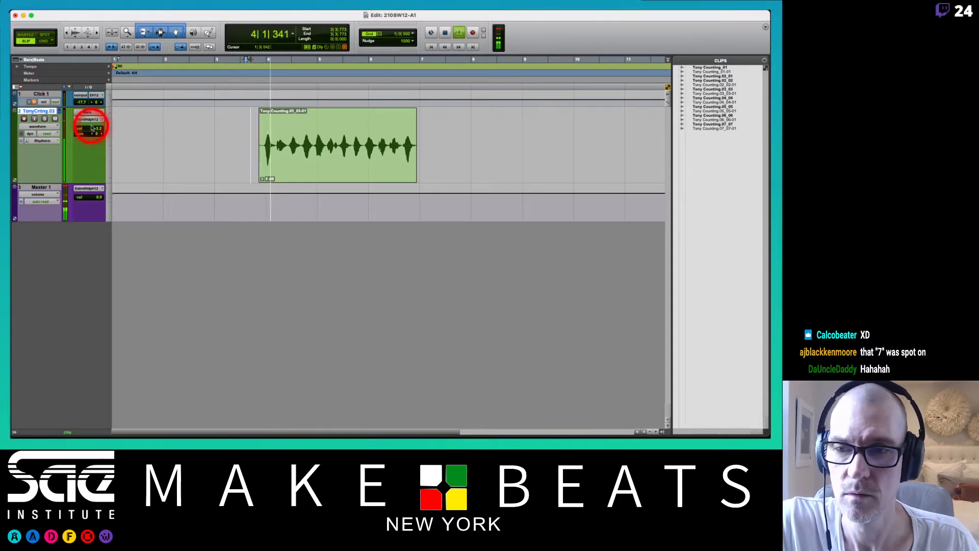
Stop playback, switch the Counting track to the .04 playlist and listen to that take from about bar 5.
left_click(60, 111)
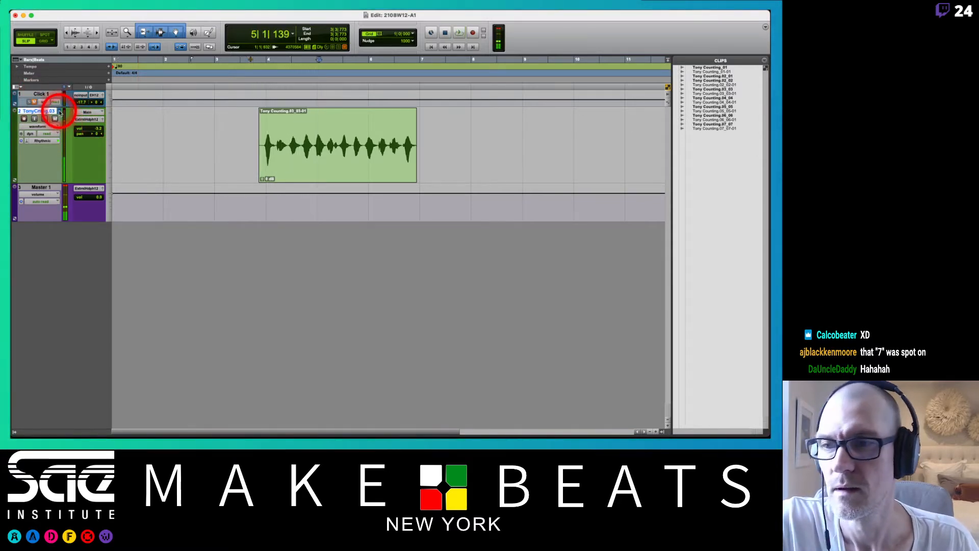
left_click(61, 118)
key("space")
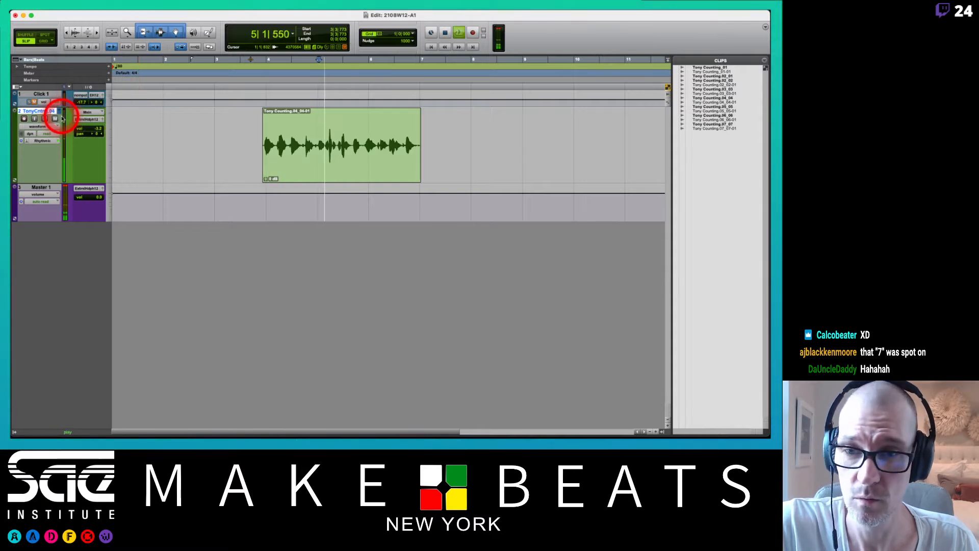
left_click(166, 87)
key("space")
Turn off Insertion Follows Playback and audition the .04 take from about 3|3|476.
left_click(154, 48)
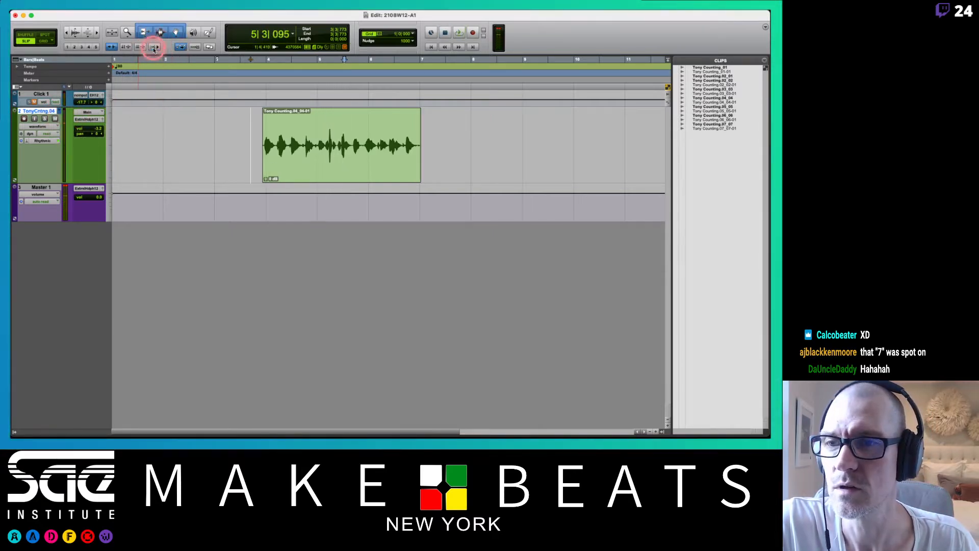
left_click(234, 59, "alt")
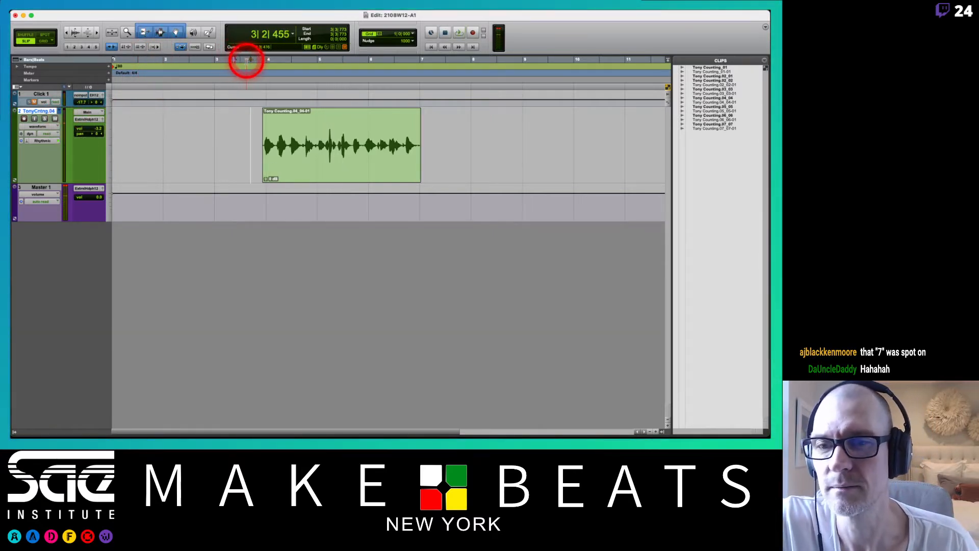
left_click(246, 59, "alt")
key("space")
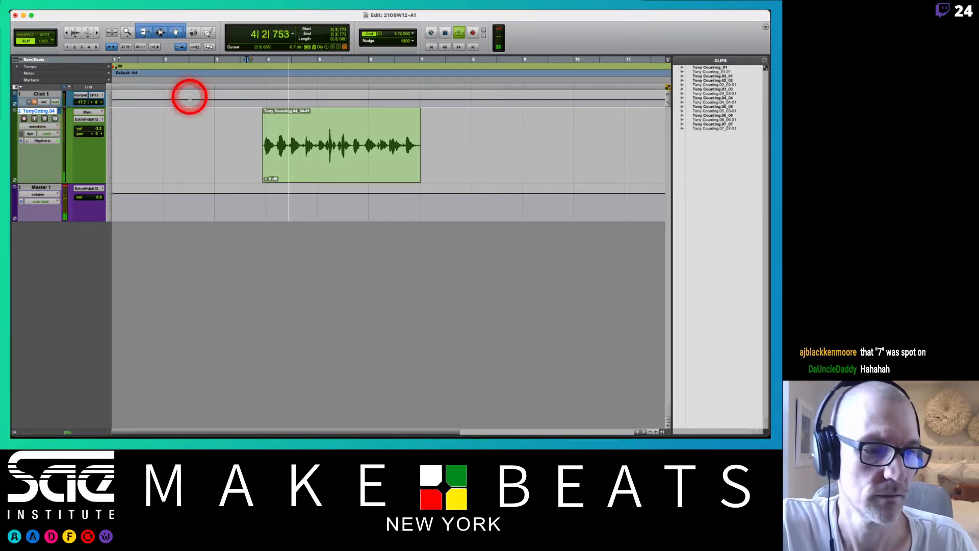
key("space")
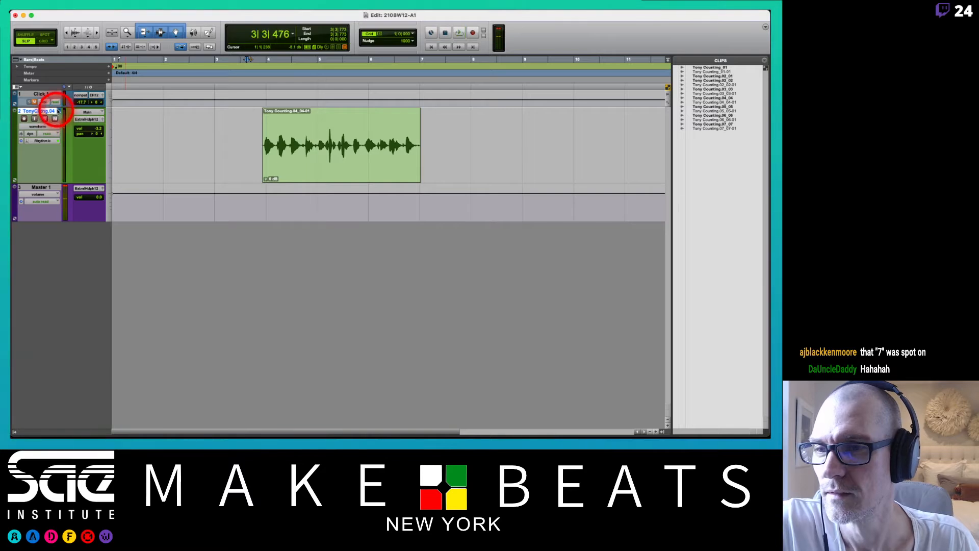
Switch the Counting track to the .05 playlist and audition its take from 3|3|476, stopping before the count ends.
left_click(60, 111)
left_click(64, 118)
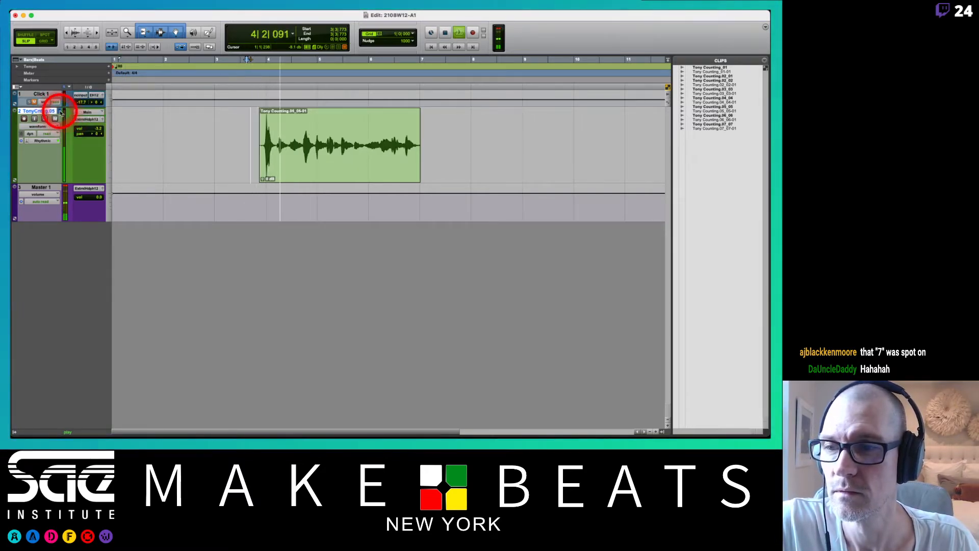
left_click(60, 111)
left_click(67, 118)
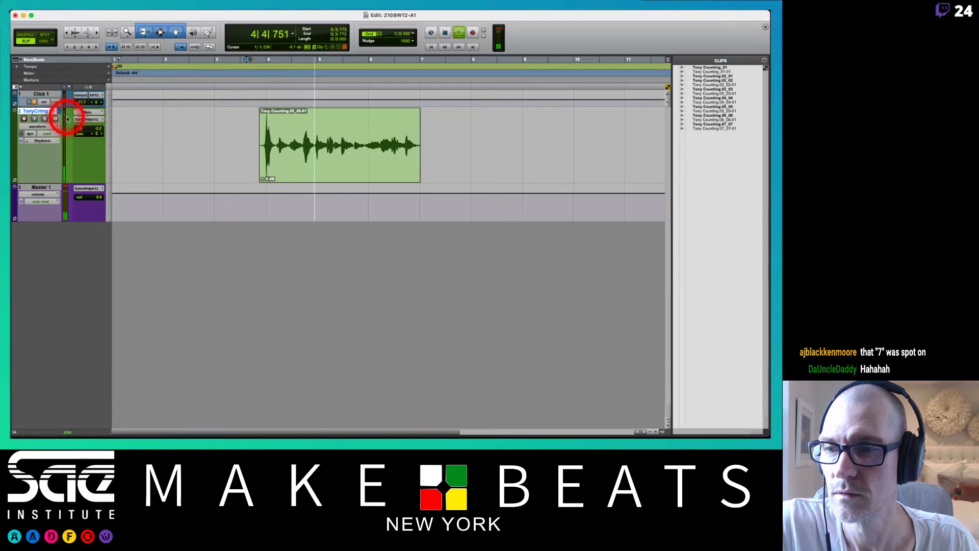
key("space")
Audition the .06 playlist's take from 3|3|476, and do the same with the .07 playlist's longer take.
left_click(59, 111)
left_click(66, 118)
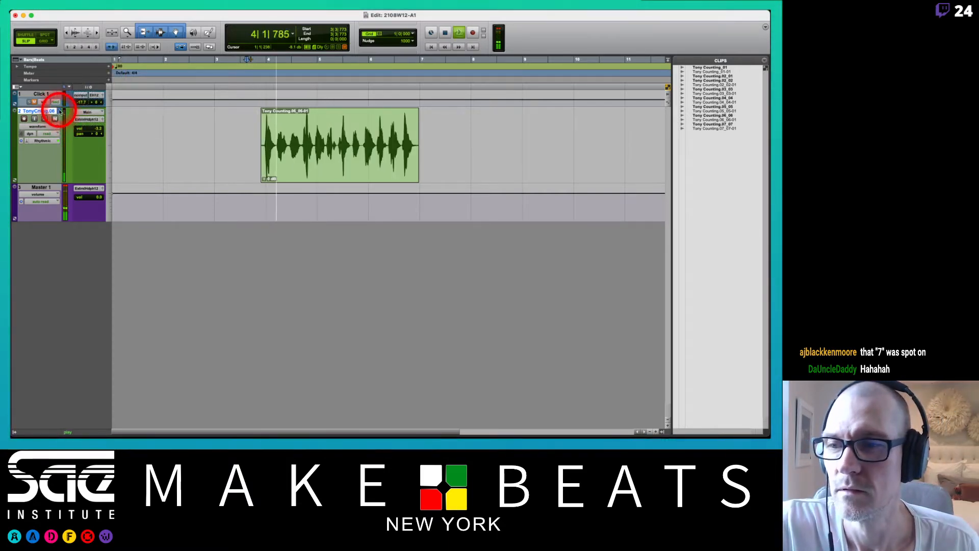
key("space")
left_click(61, 111)
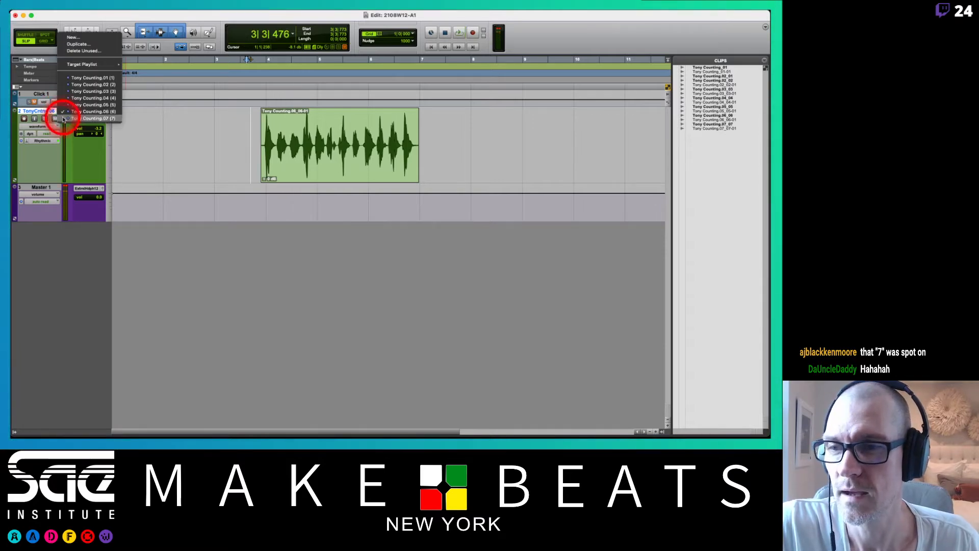
left_click(65, 118)
key("space")
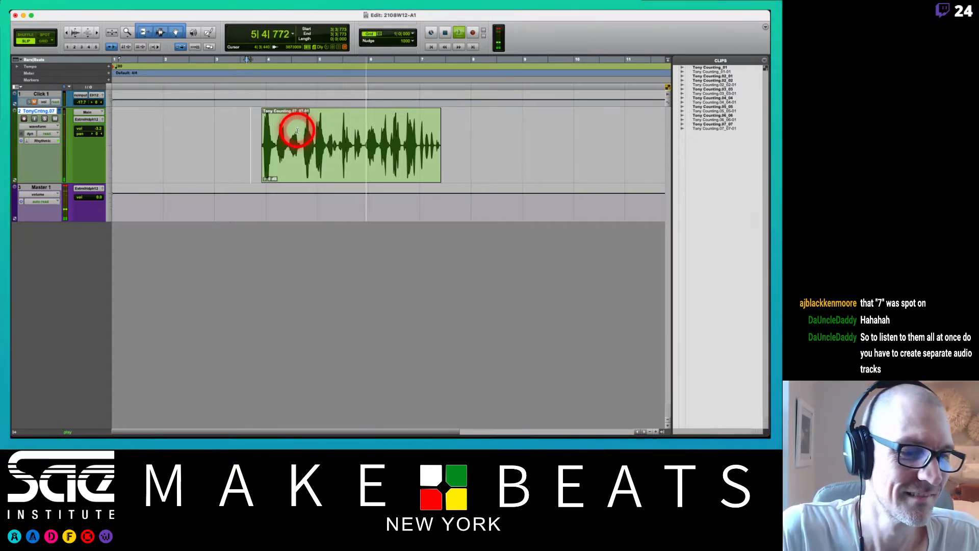
key("space")
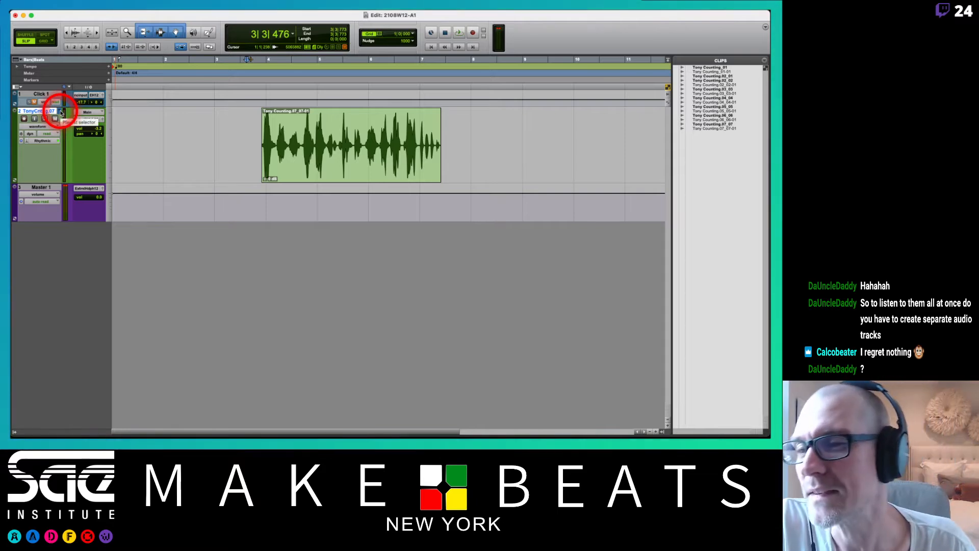
Switch the Counting track back to the .03 playlist and play its opening, and repeat this for the .04 playlist.
left_click(61, 112)
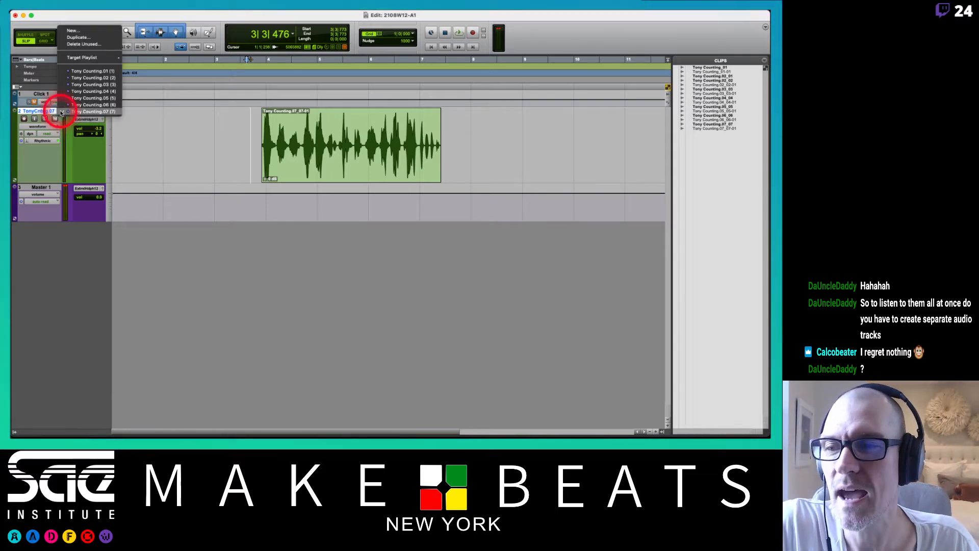
left_click(73, 85)
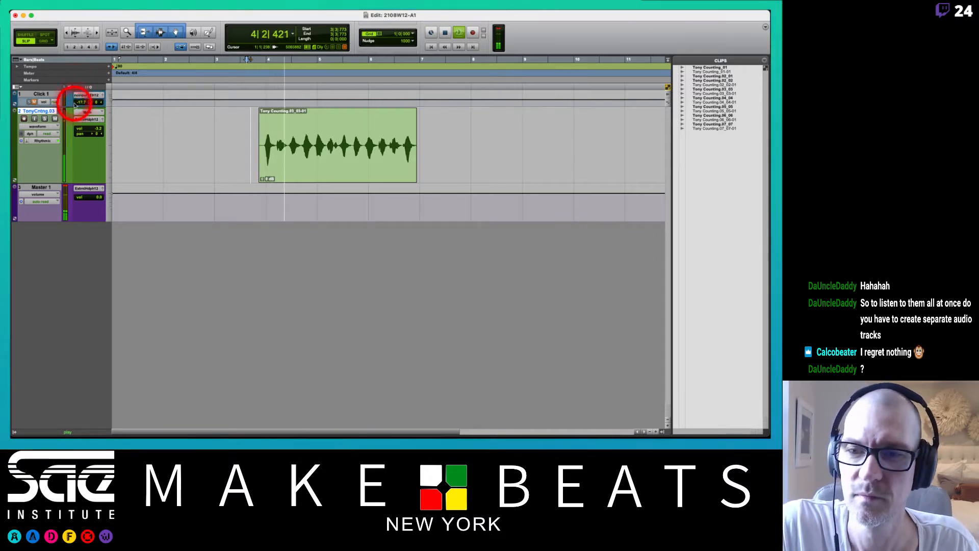
key("space")
left_click(59, 111)
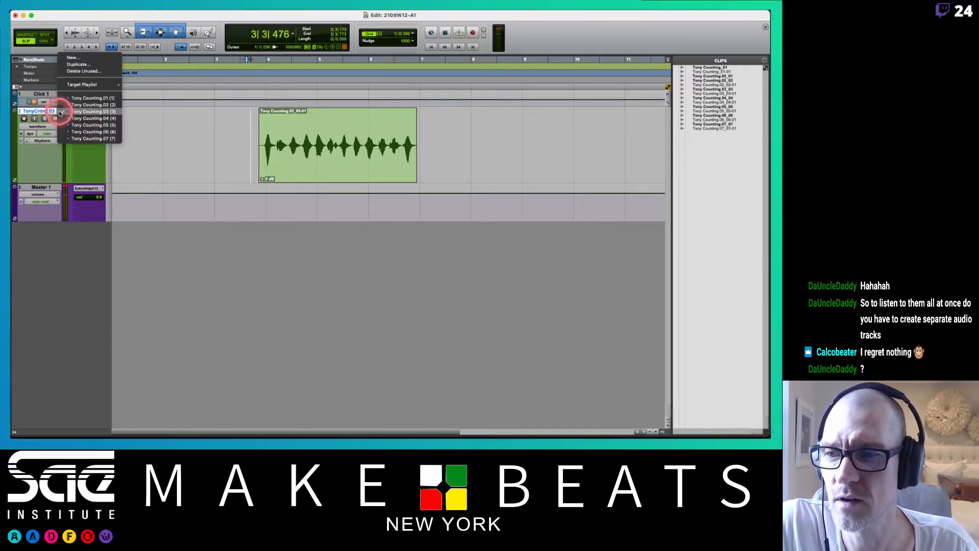
left_click(63, 119)
key("space")
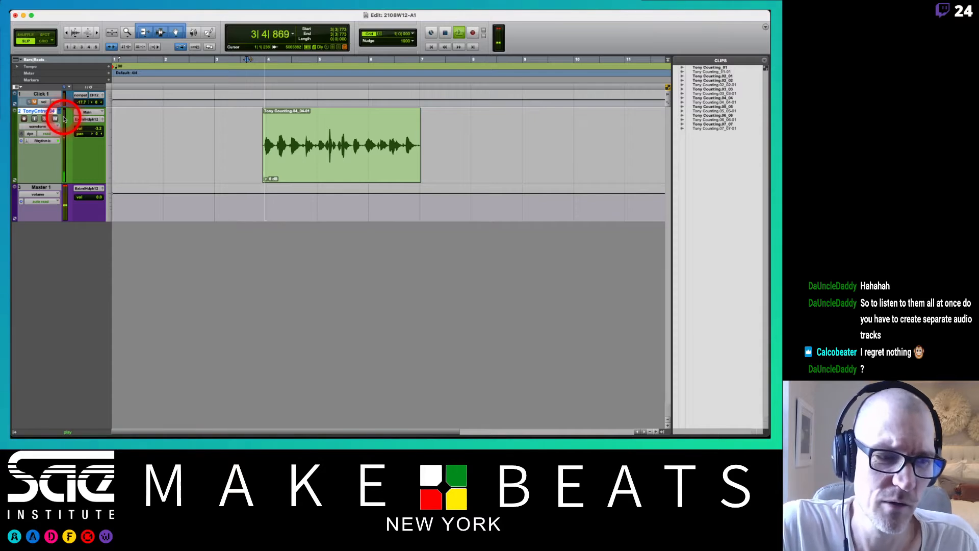
key("space")
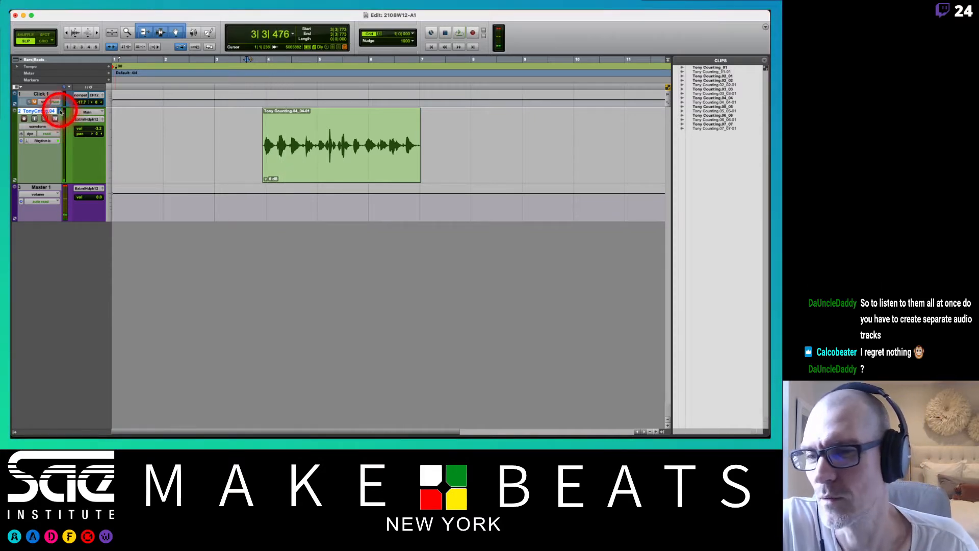
Switch the Counting track to the .07 playlist and listen to its take again from 3|3|476.
left_click(60, 111)
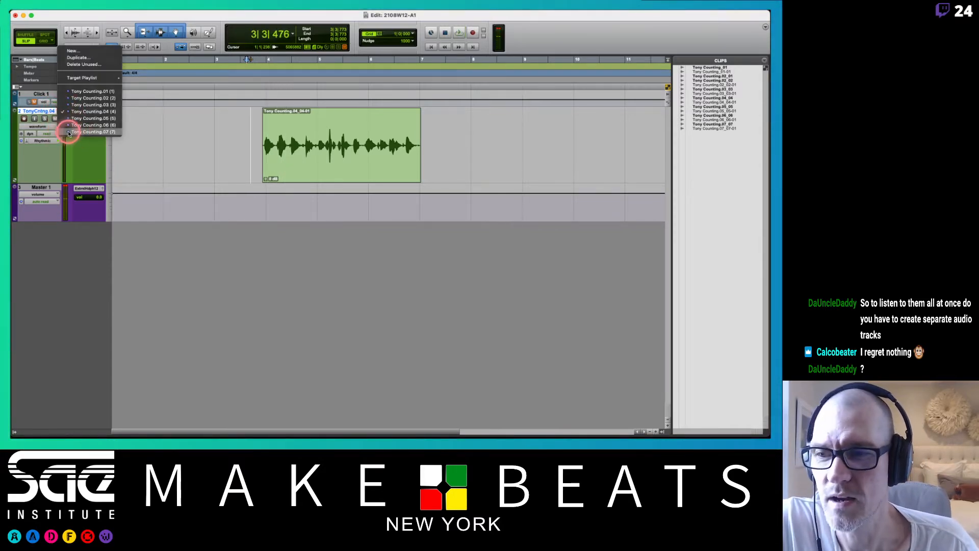
left_click(69, 132)
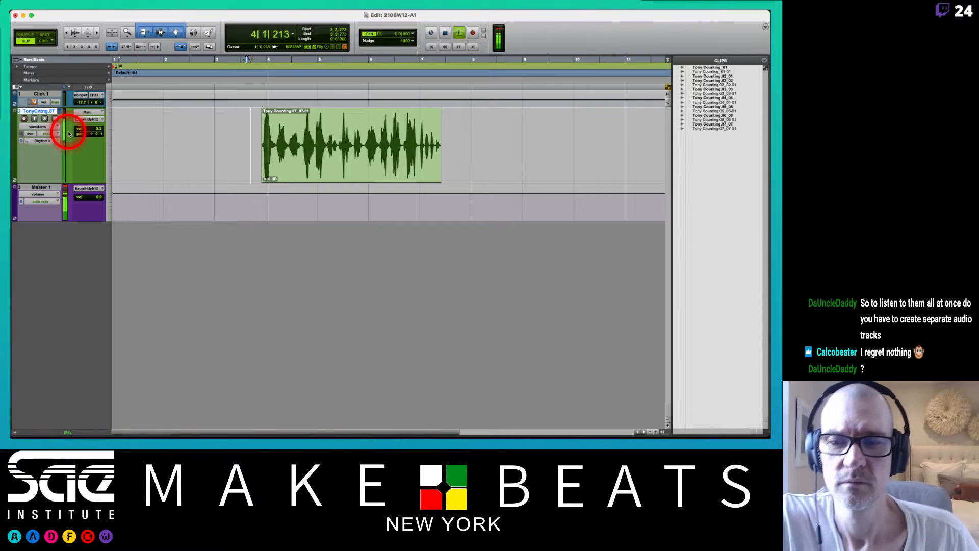
key("space")
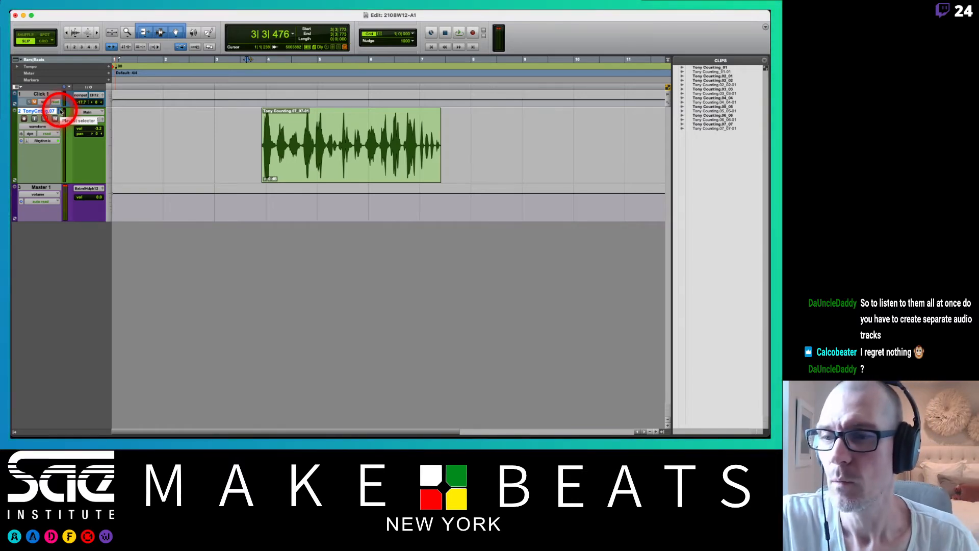
Create a new empty playlist on the Counting track, using the Counting name with "Comp.01" added.
left_click(61, 111)
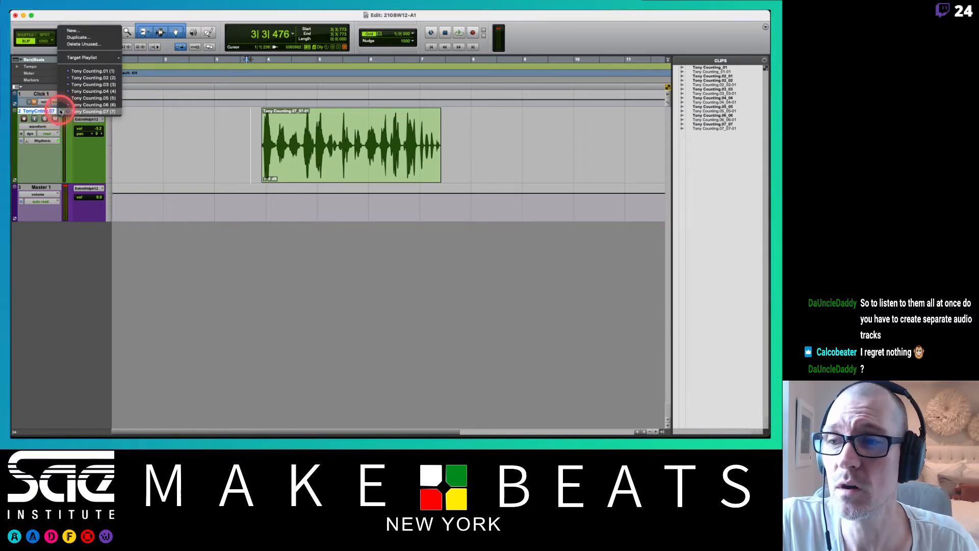
left_click(72, 31)
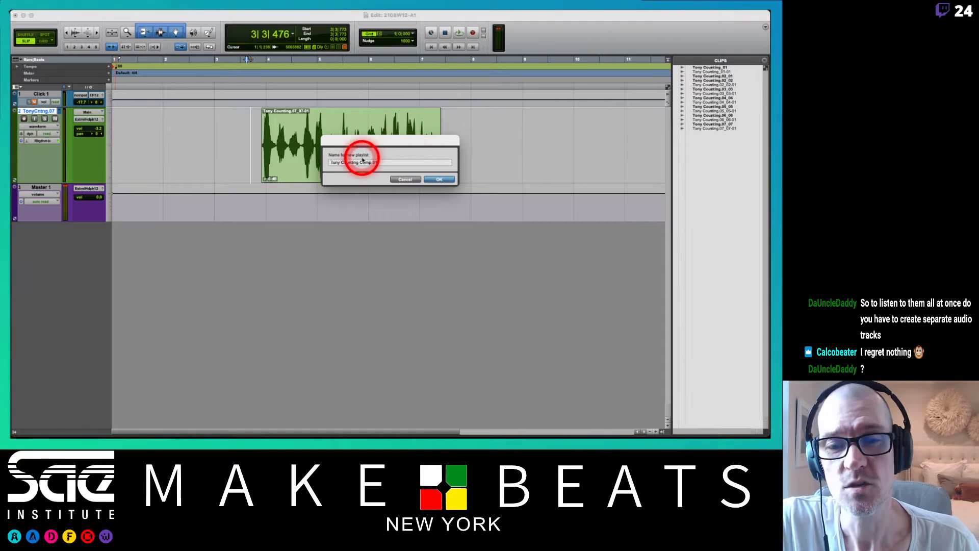
key("Return")
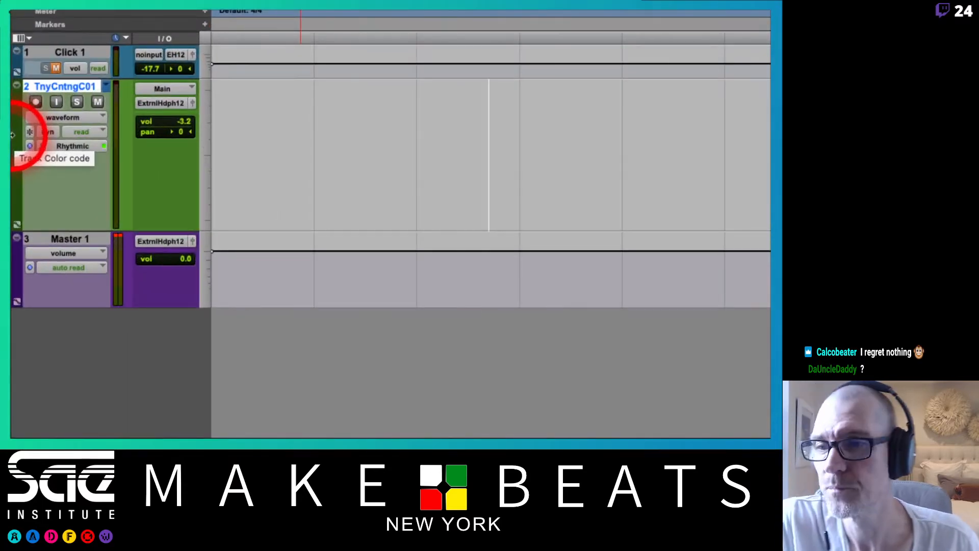
Change the Counting track's view from waveform to playlists so all seven takes are laid out in lanes below it.
left_click(76, 120)
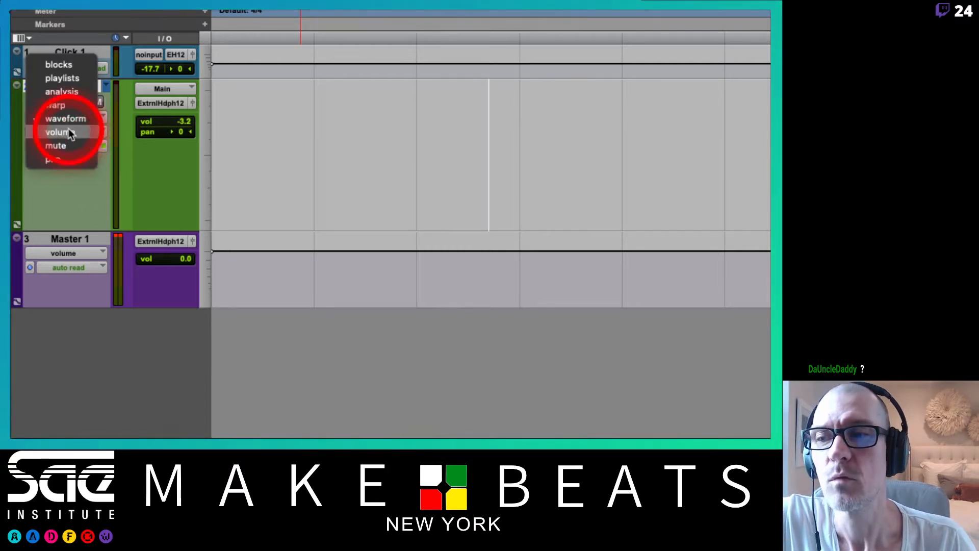
left_click(74, 80)
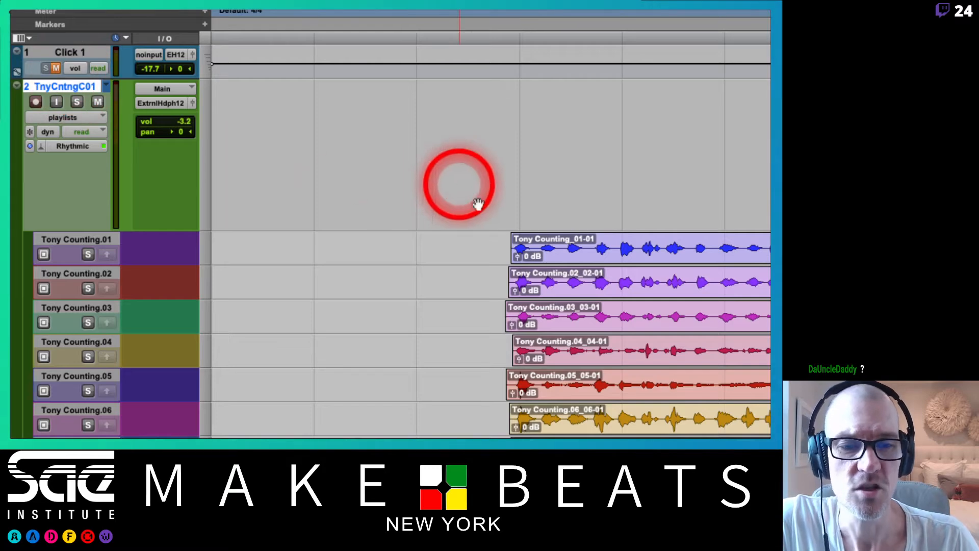
scroll(608, 262, "right", 3)
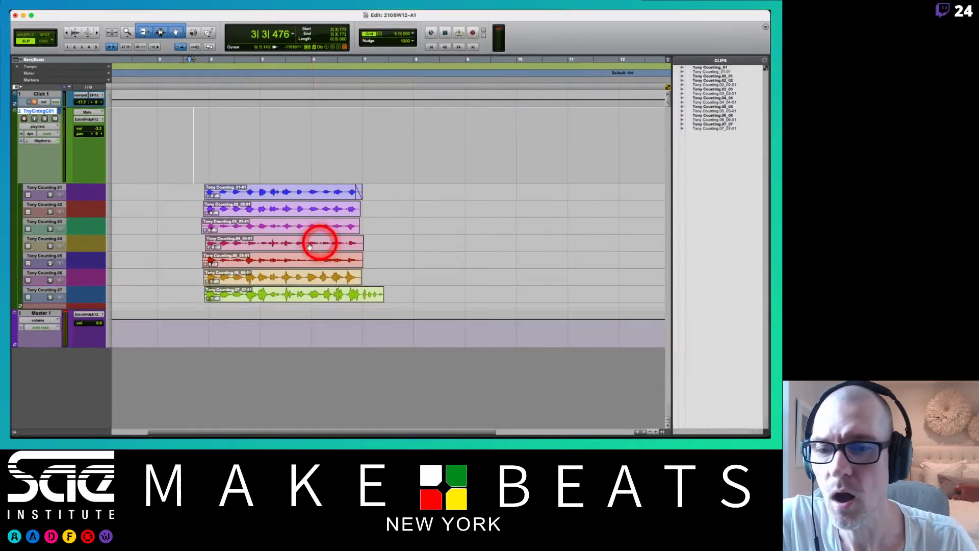
Set the height of the Counting track's playlist lanes to medium.
left_click(108, 194)
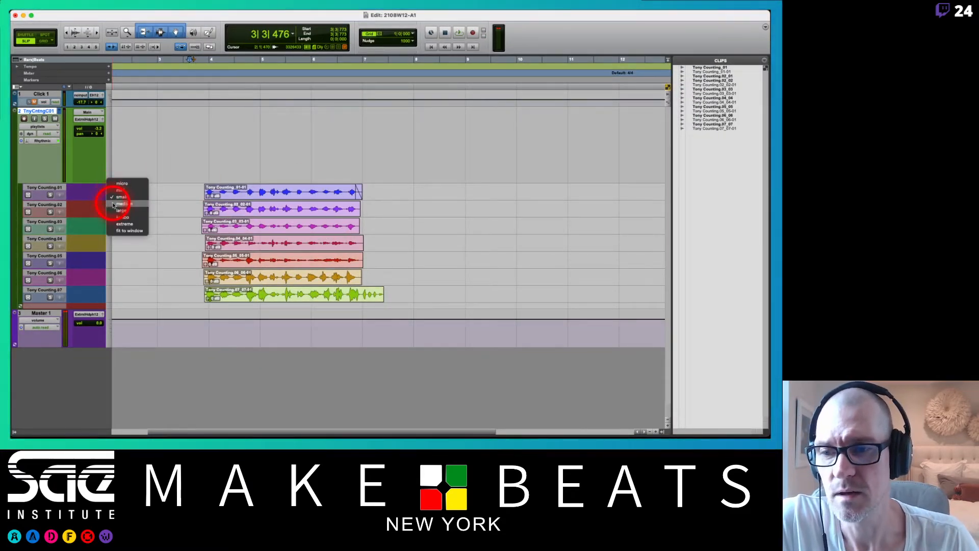
left_click(116, 203)
scroll(384, 202, "down", 5)
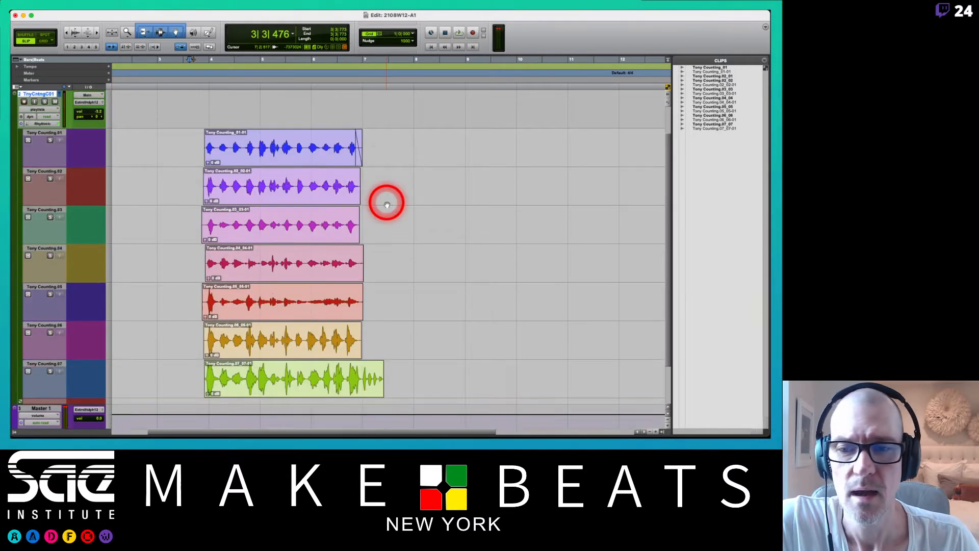
scroll(385, 203, "up", 2)
scroll(386, 204, "up", 2)
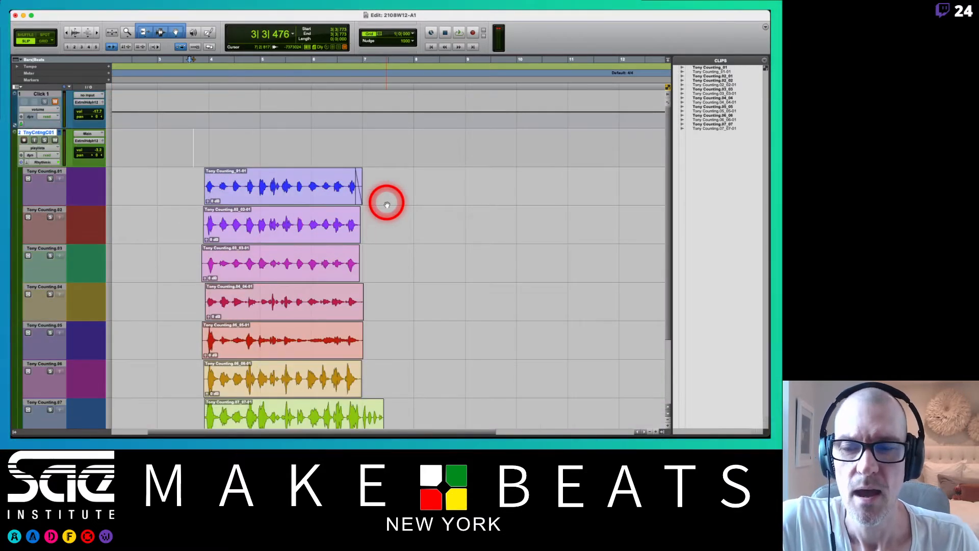
scroll(386, 204, "down", 2)
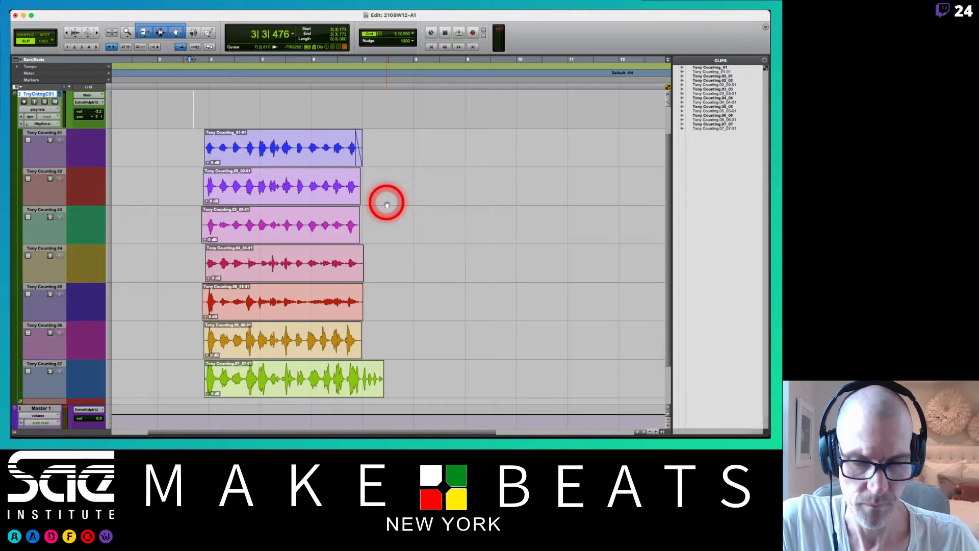
Turn on Link Timeline and Edit Selection so playback starts from the edit cursor.
key("super+bracketright")
scroll(386, 203, "right", 5)
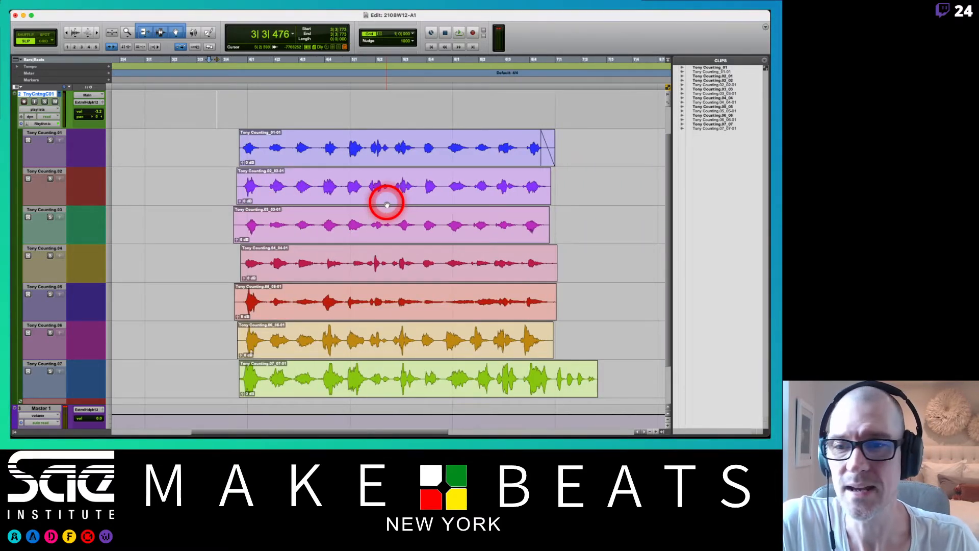
left_click(127, 47)
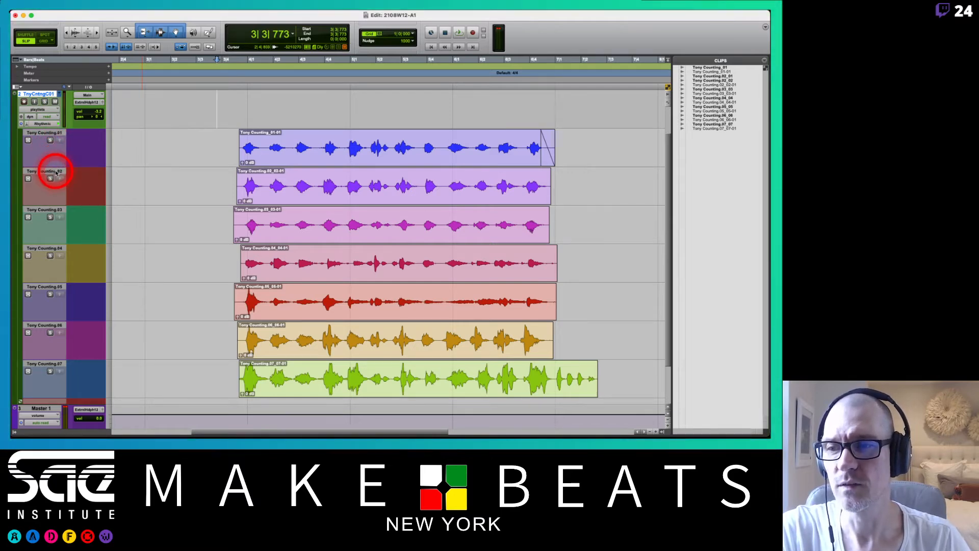
Demonstrate swapping the .01 and .04 takes into the Counting track's main lane, and return it to the empty Comp.01 playlist.
left_click(62, 94)
left_click(68, 98)
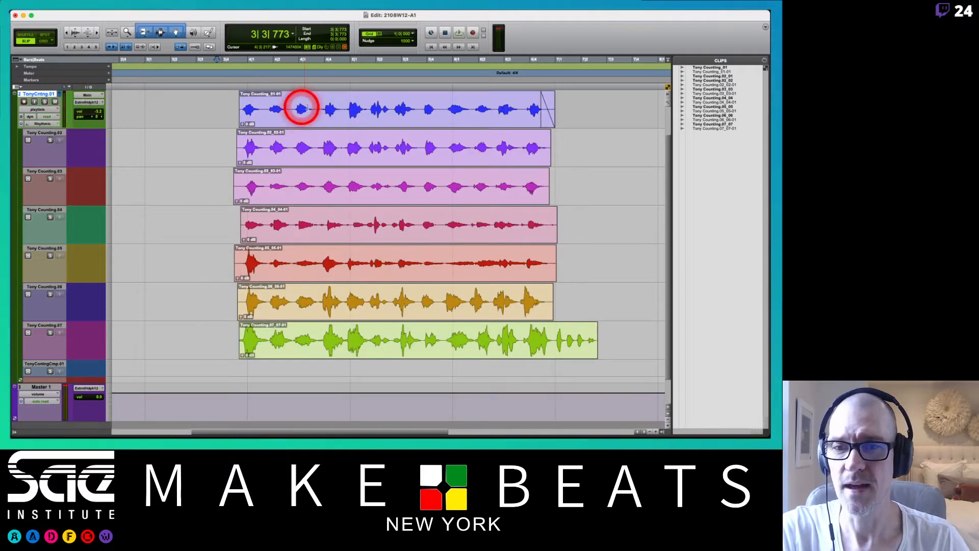
left_click(62, 96)
left_click(72, 109)
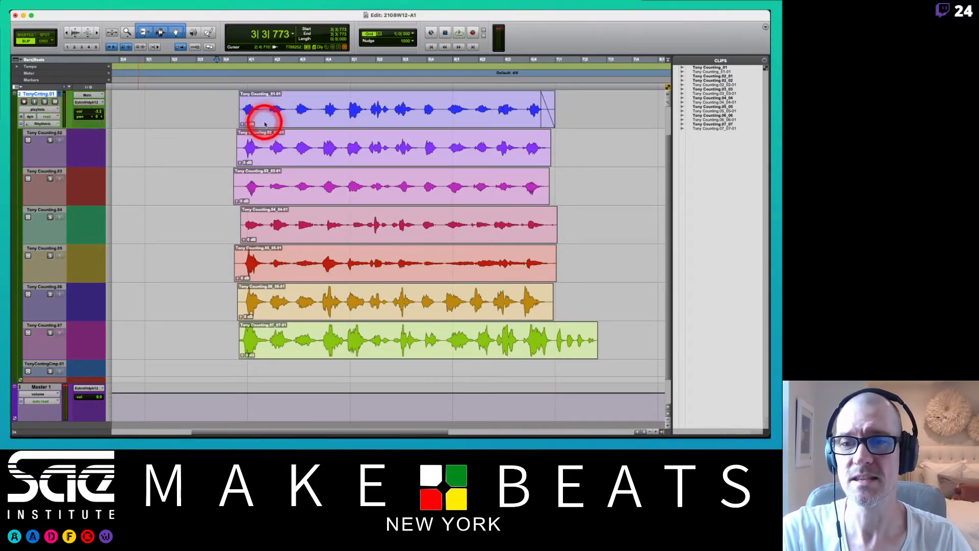
left_click(59, 94)
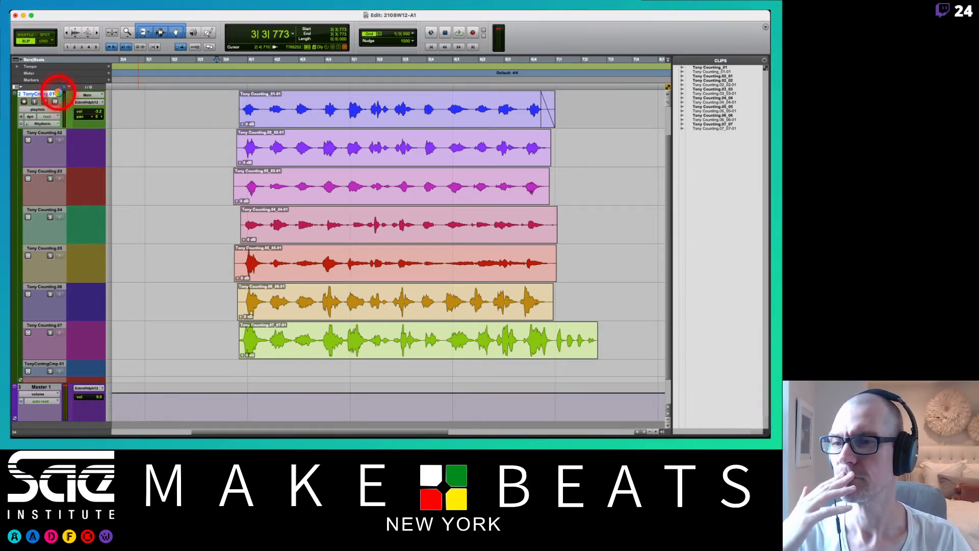
left_click(59, 95)
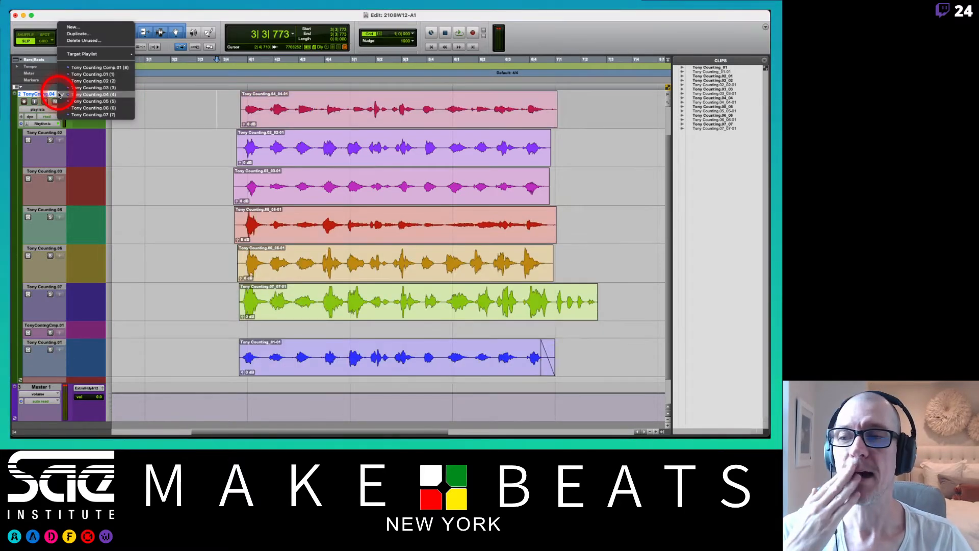
left_click(86, 68)
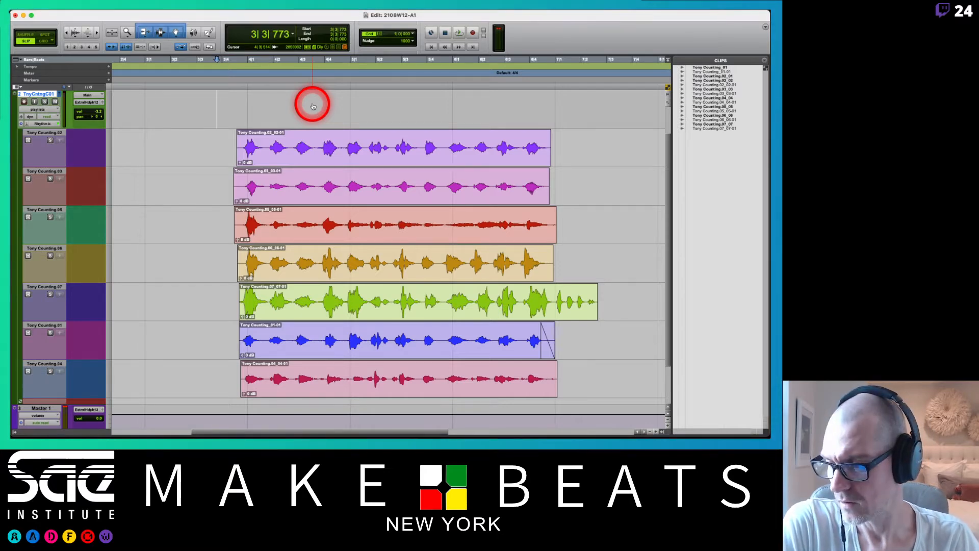
Switch to the Playlists-Comping PDF and review page 16 on plugins applying to all playlists and new playlist naming.
key("super+Tab")
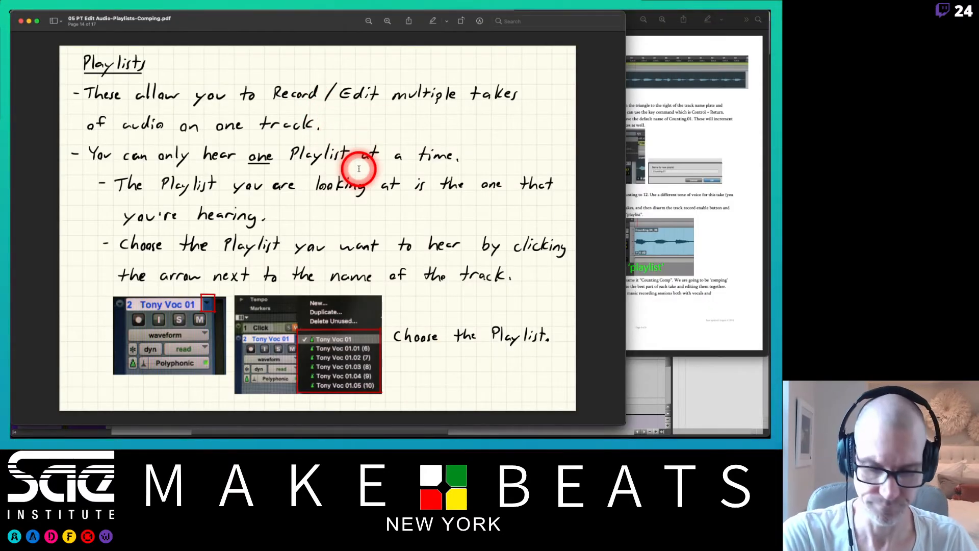
key("Right")
key("Right")
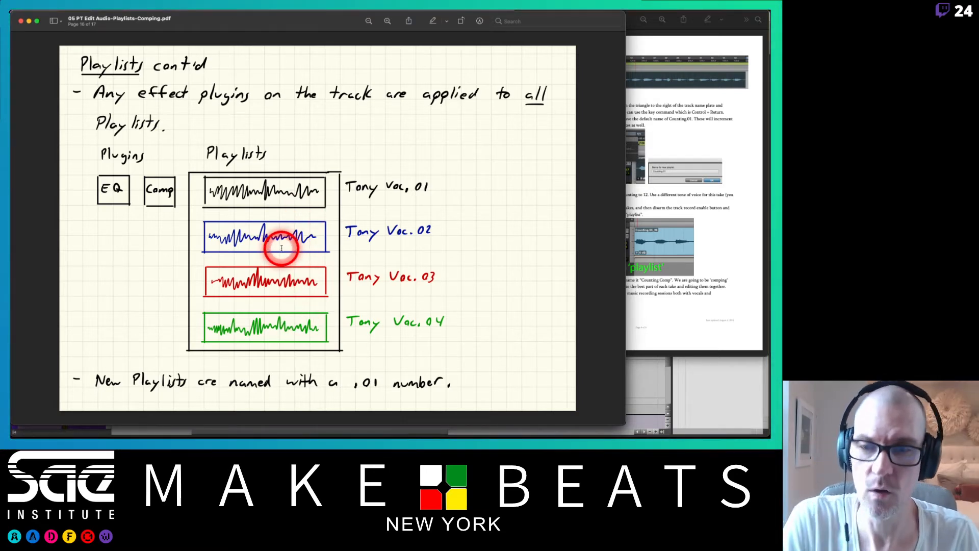
Switch back to Pro Tools and reorder the Counting take lanes numerically from .01 to .07.
key("super+Tab")
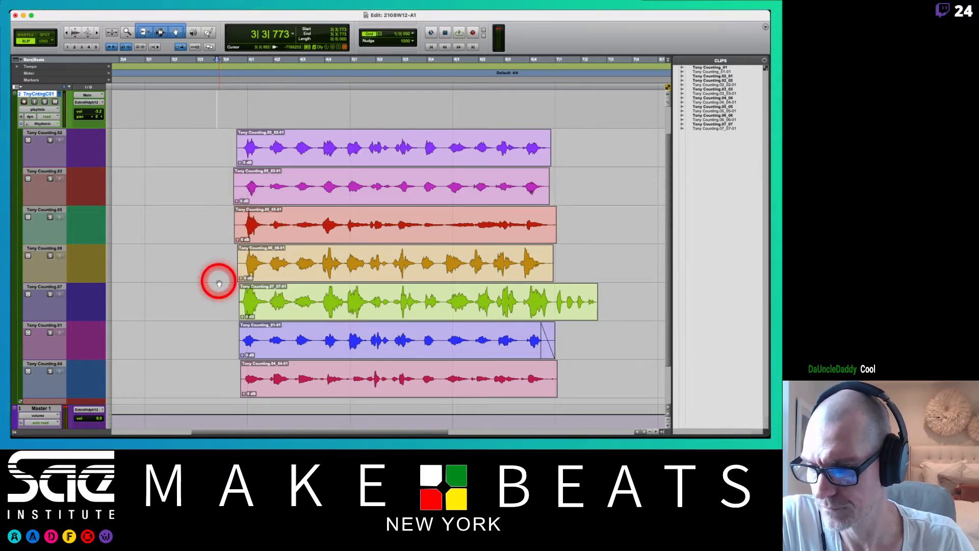
left_click(234, 373)
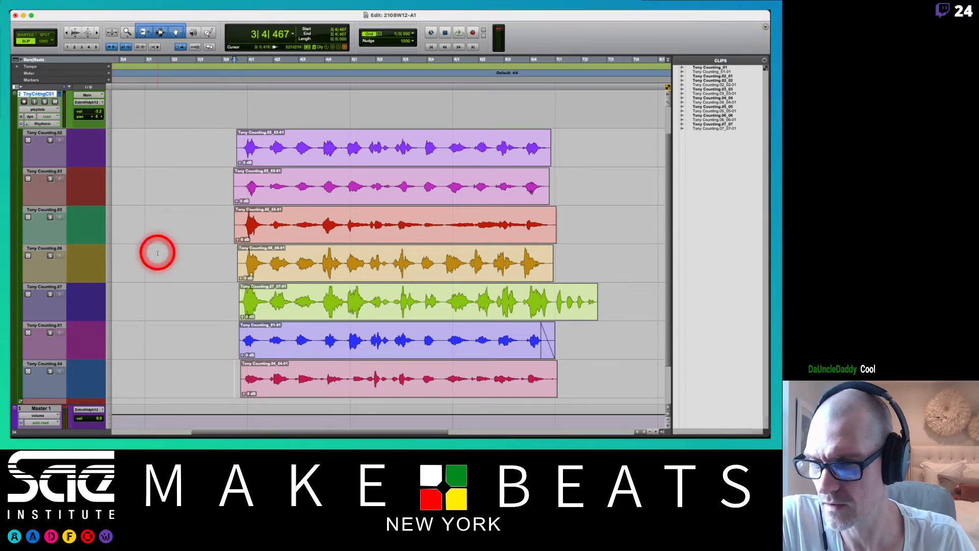
left_click_drag(53, 366, 46, 208)
left_click_drag(44, 363, 33, 133)
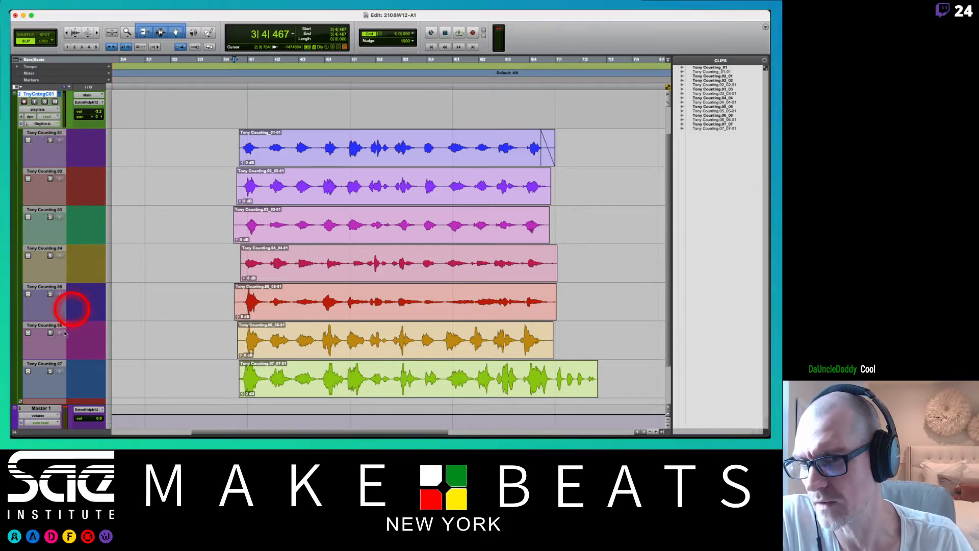
Audition takes .04 and .03 in solo, starting just before the first count at about 3|4|244.
left_click(227, 252)
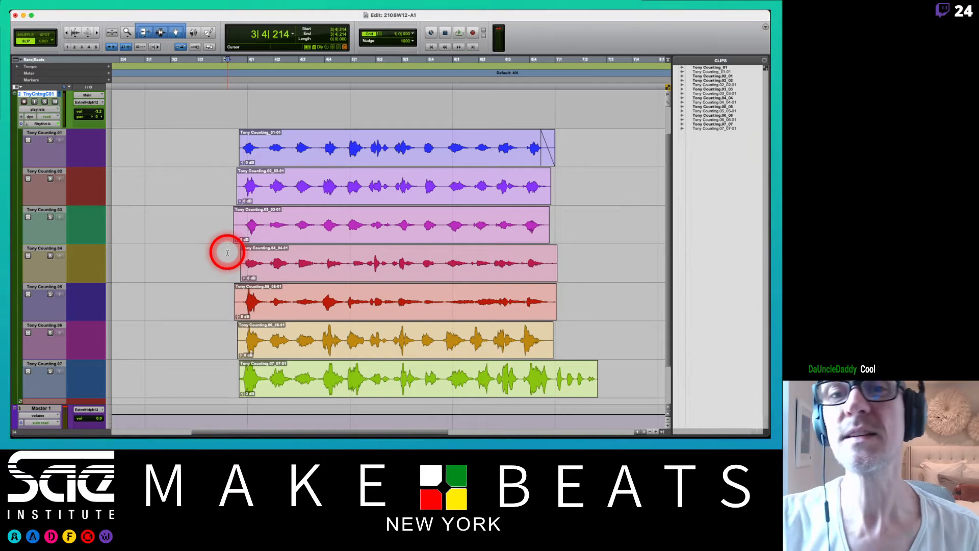
left_click(50, 256)
key("space")
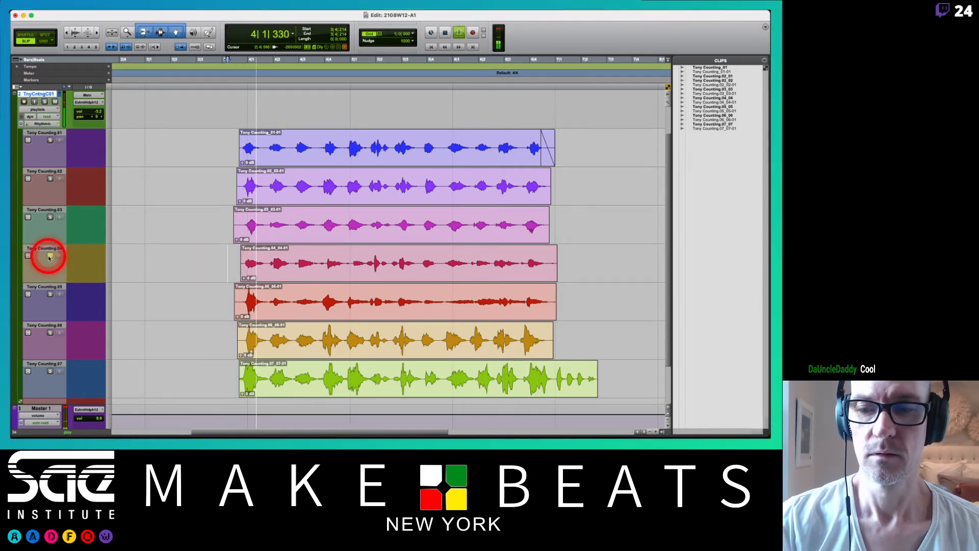
left_click(50, 255)
key("space")
left_click(49, 218)
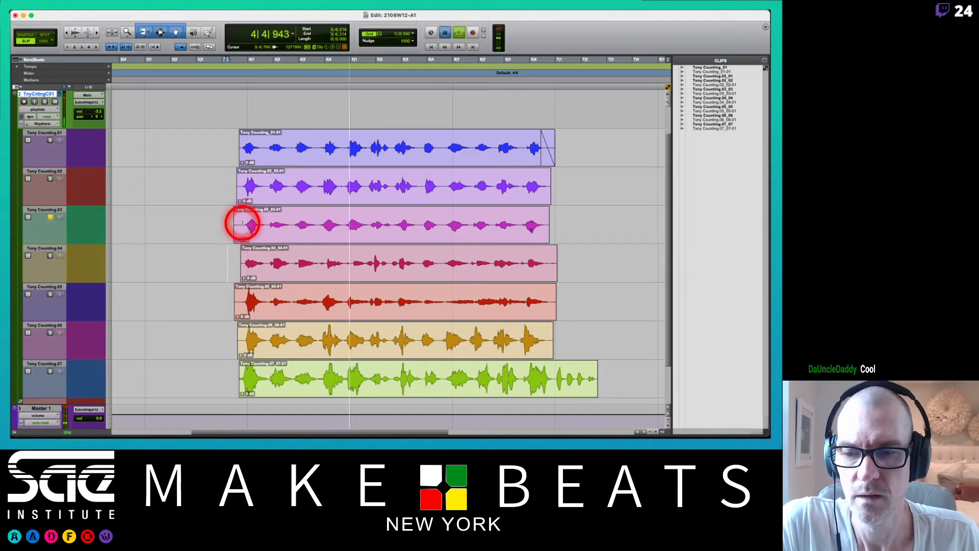
key("space")
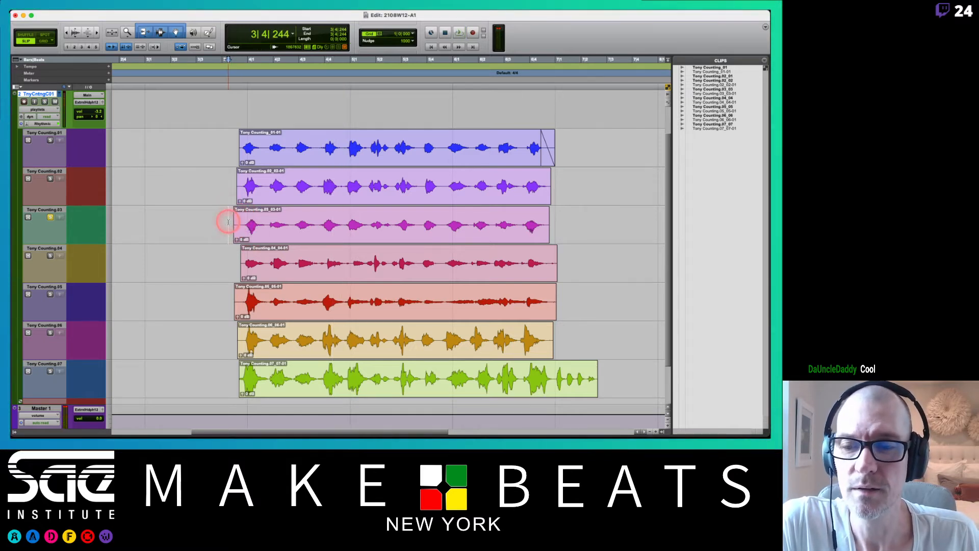
Select the first four counts of take .03, starting at 3|4|244, and copy them up to the comp playlist.
left_click_drag(228, 222, 340, 232)
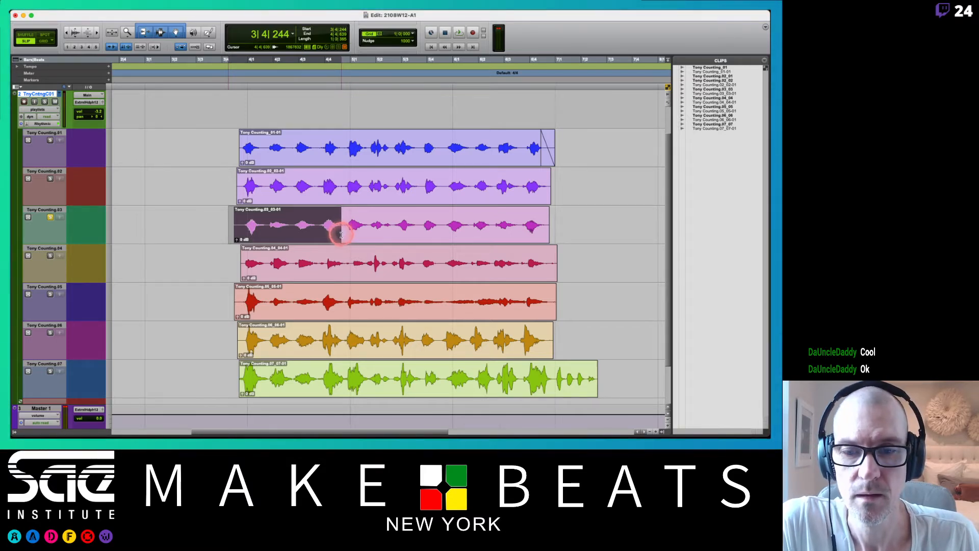
left_click_drag(343, 235, 341, 238)
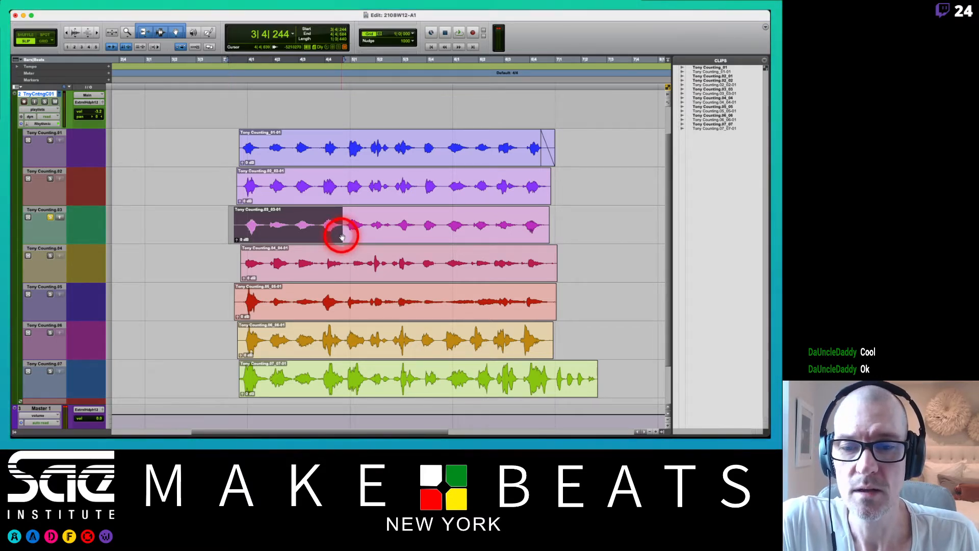
key("t")
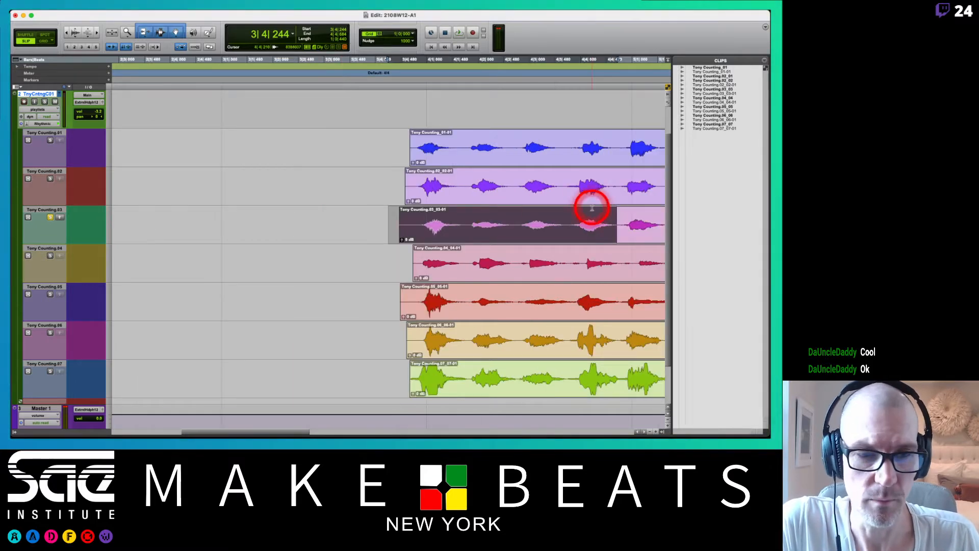
scroll(596, 209, "right", 3)
mouse_move(516, 224)
left_mouse_down()
mouse_move(507, 225)
mouse_move(529, 224)
mouse_move(492, 225)
mouse_move(525, 225)
left_mouse_up()
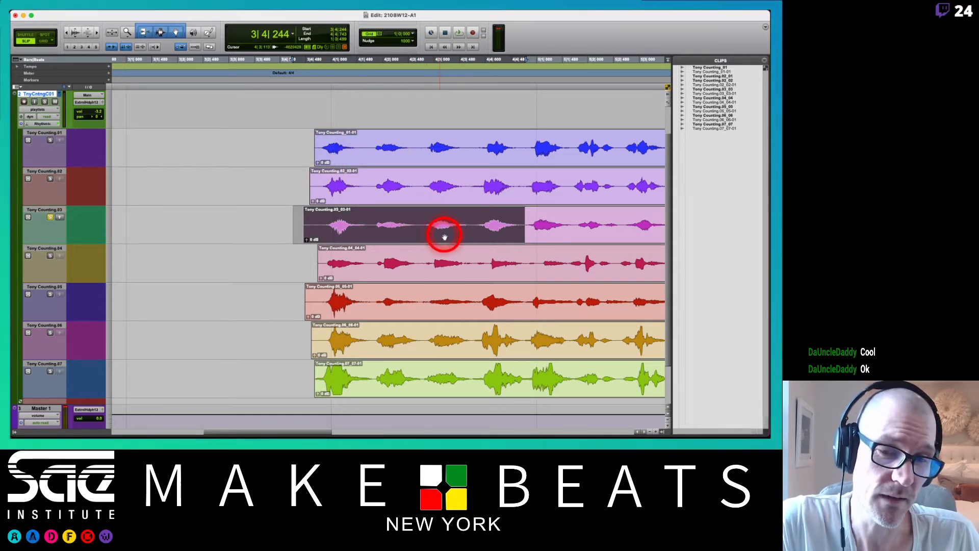
left_click(60, 218)
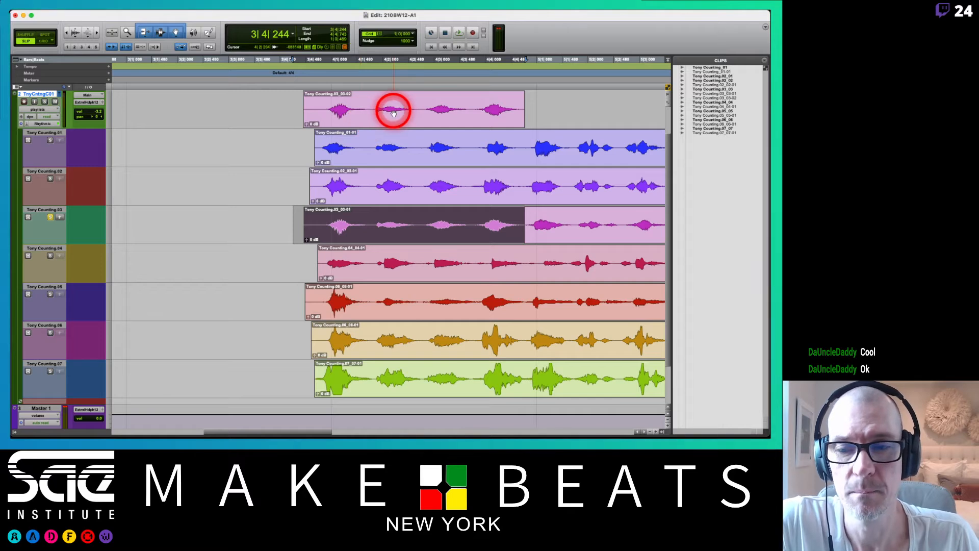
Audition the second group of counts in takes .04 and .07, playing each soloed lane from 4|4|780.
left_click(49, 217)
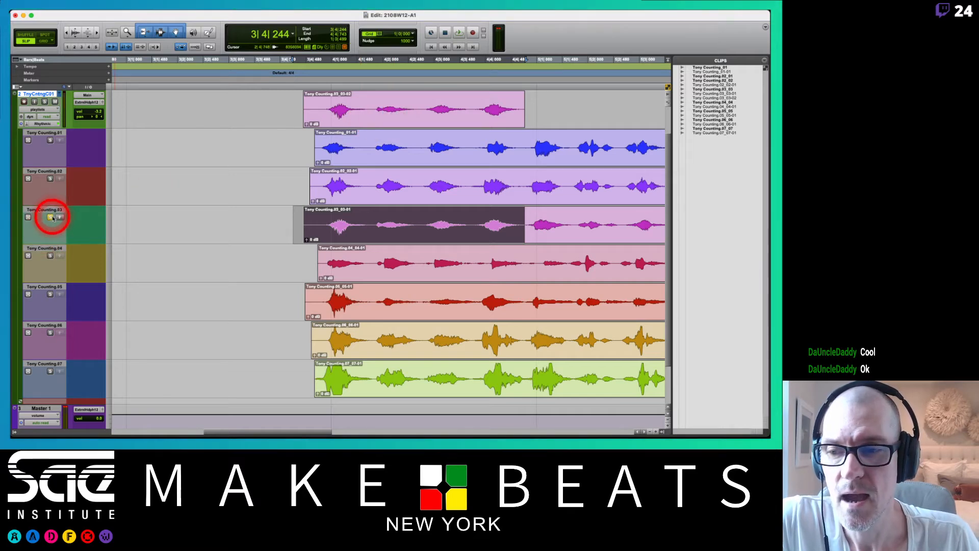
left_click(49, 256)
scroll(157, 258, "right", 5)
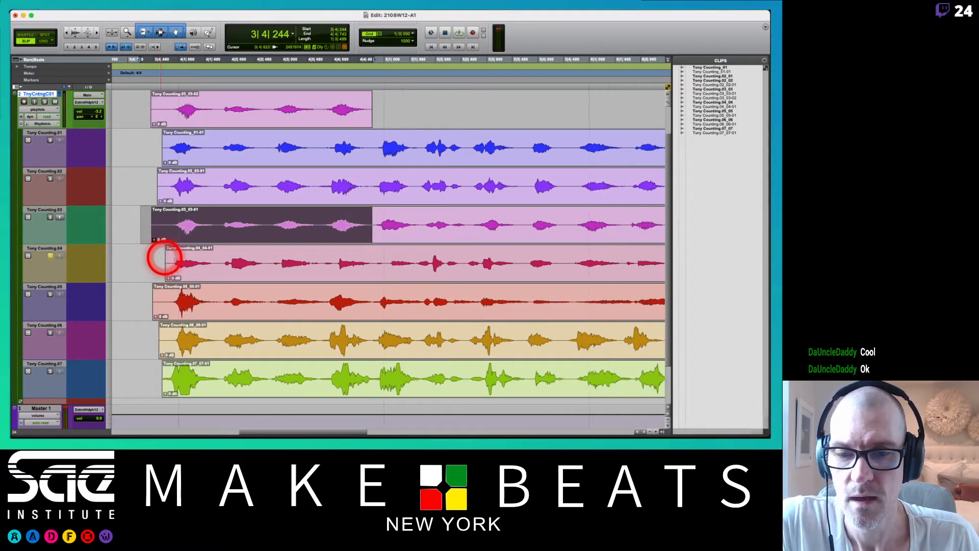
left_click(374, 261)
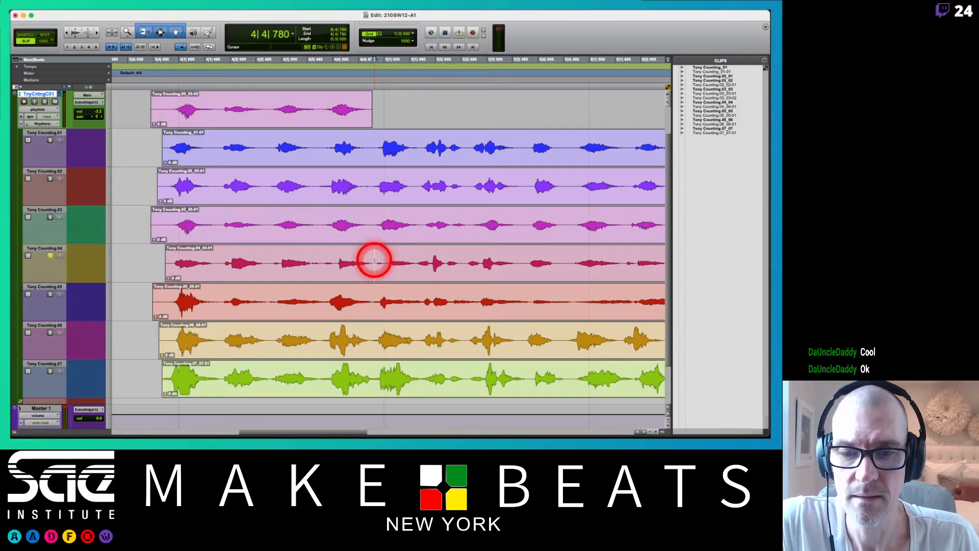
key("space")
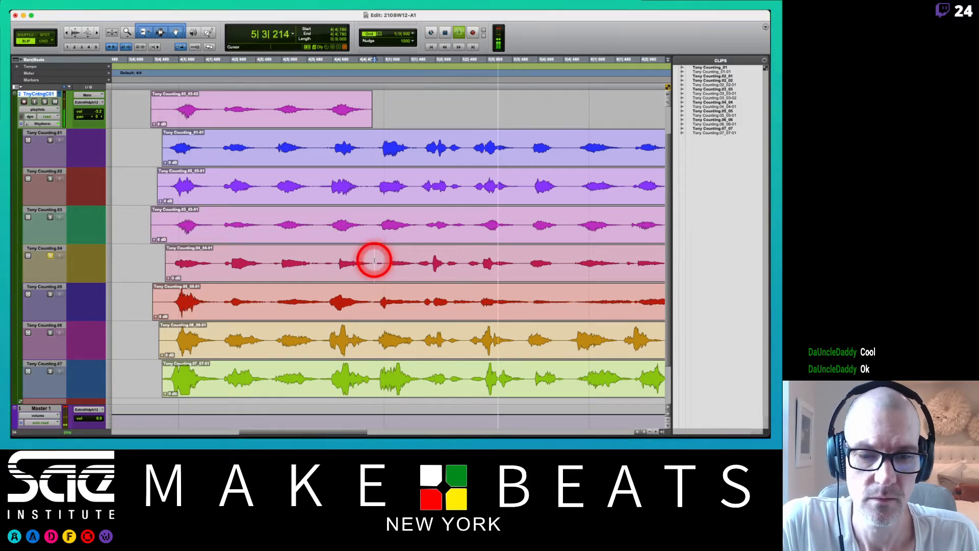
key("space")
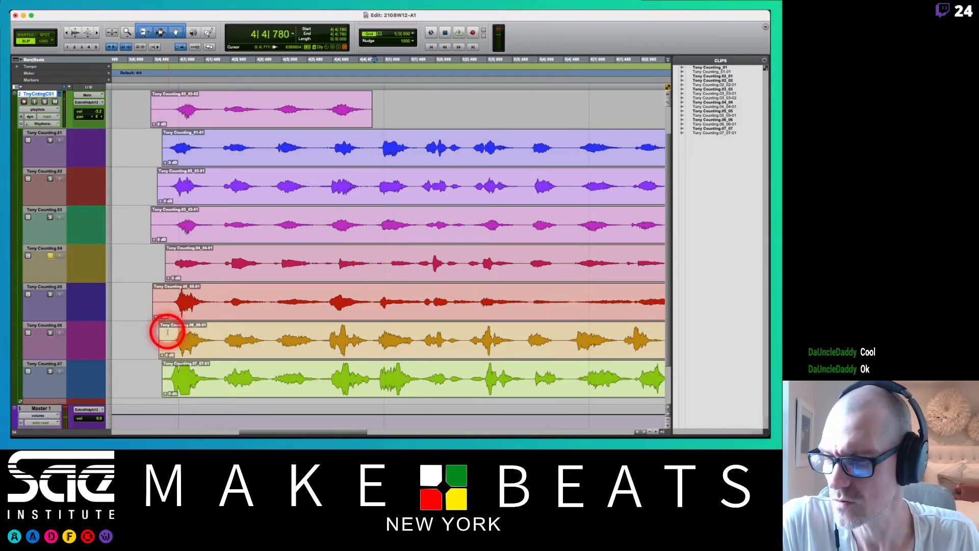
left_click(49, 372)
key("space")
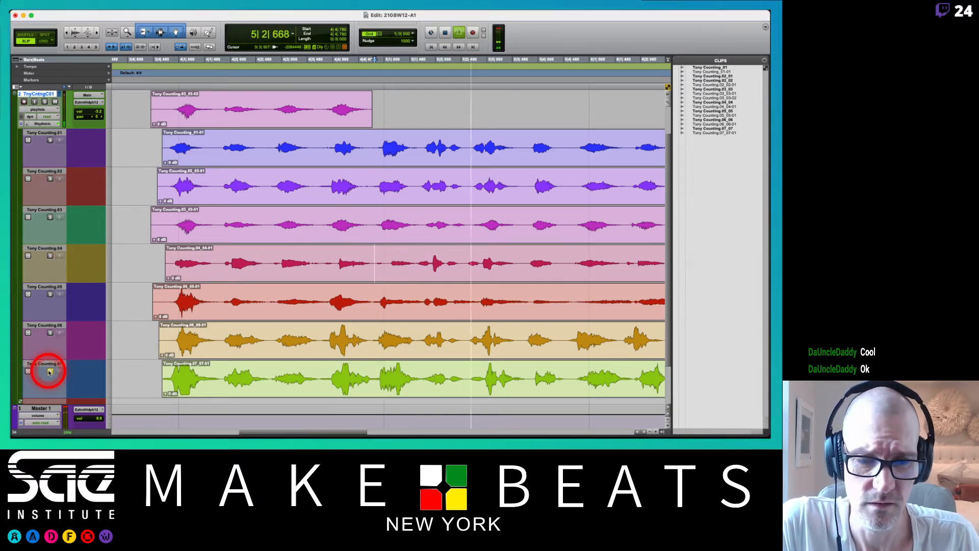
key("space")
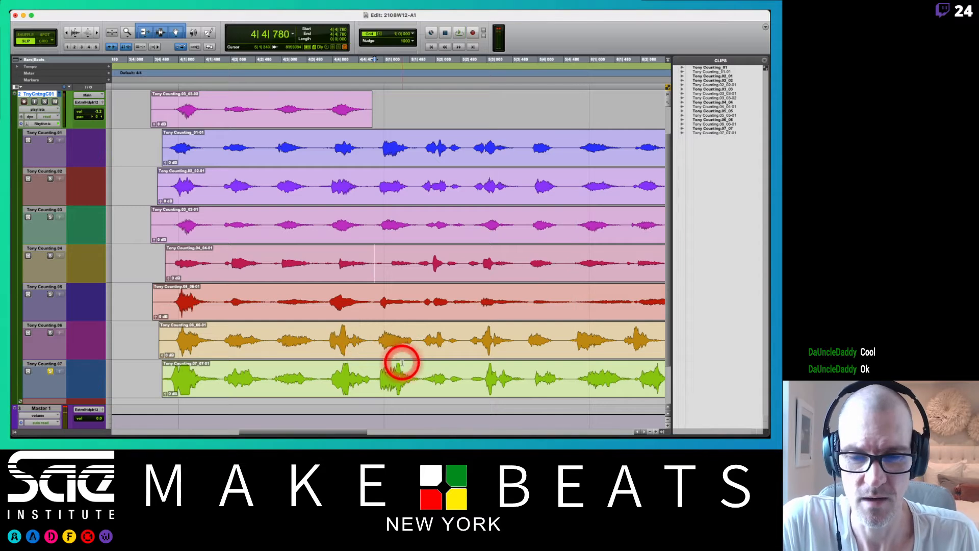
Select the middle four counts of take .07 from 4|4|780 and copy them up to the comp playlist.
left_click_drag(374, 376, 573, 381)
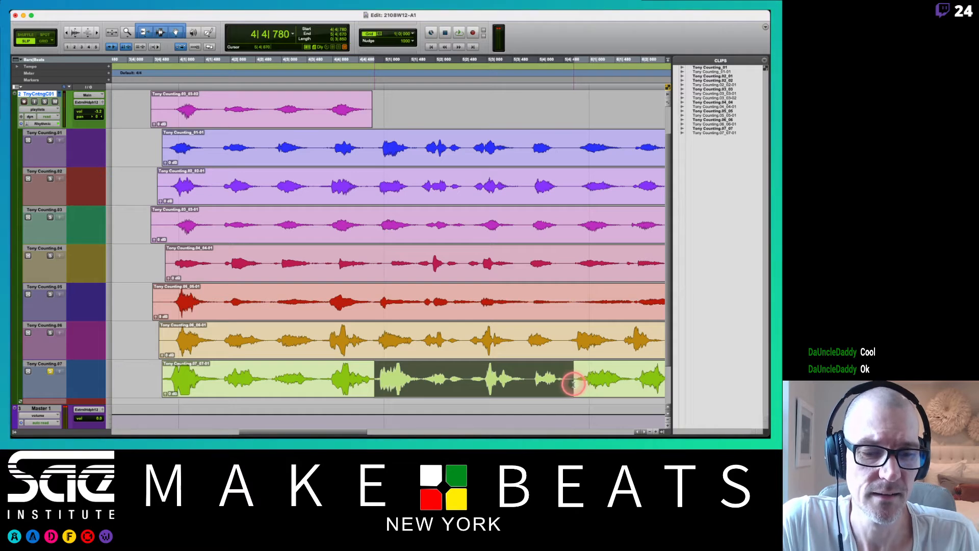
left_click_drag(571, 381, 571, 381)
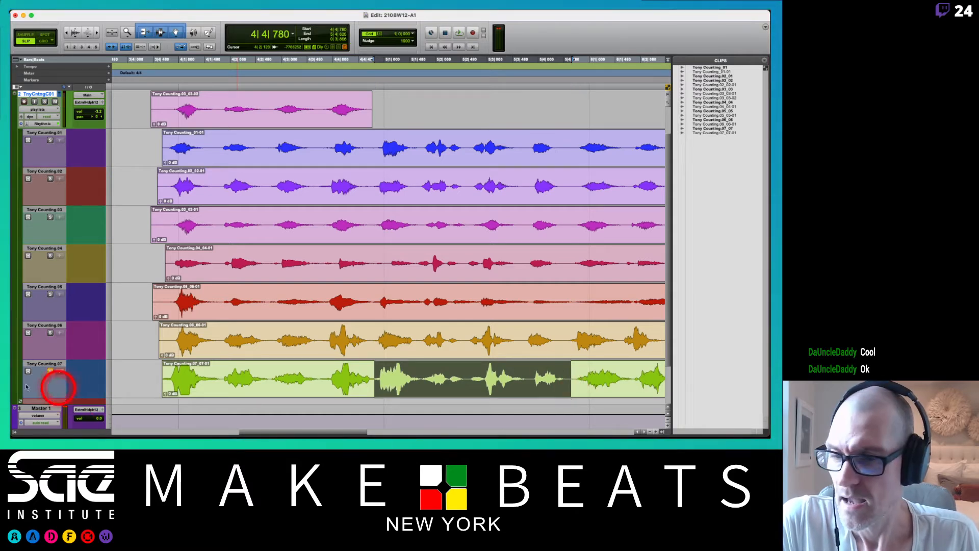
left_click(60, 372)
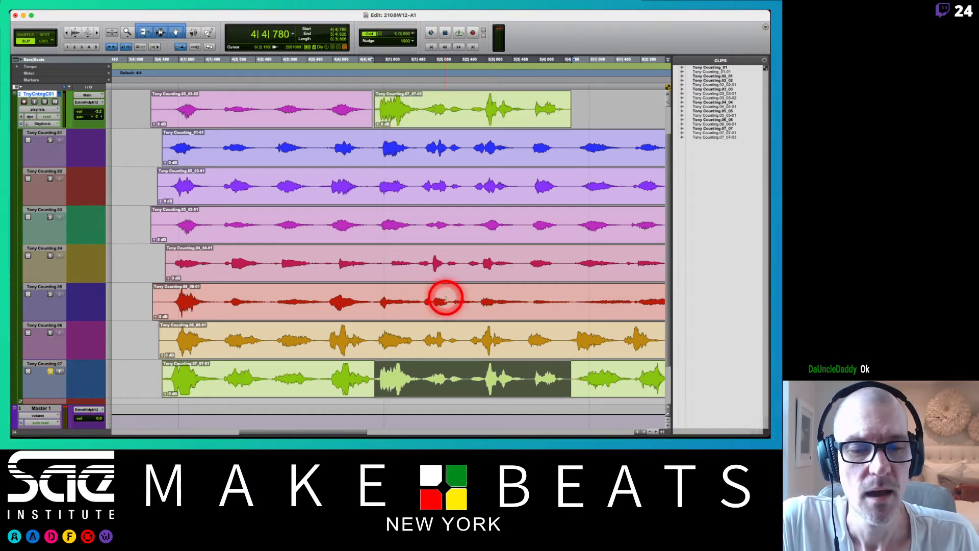
Select the last four counts of take .04 from 5|4|626, audition them in solo, and copy them to the comp playlist.
scroll(444, 297, "right", 5)
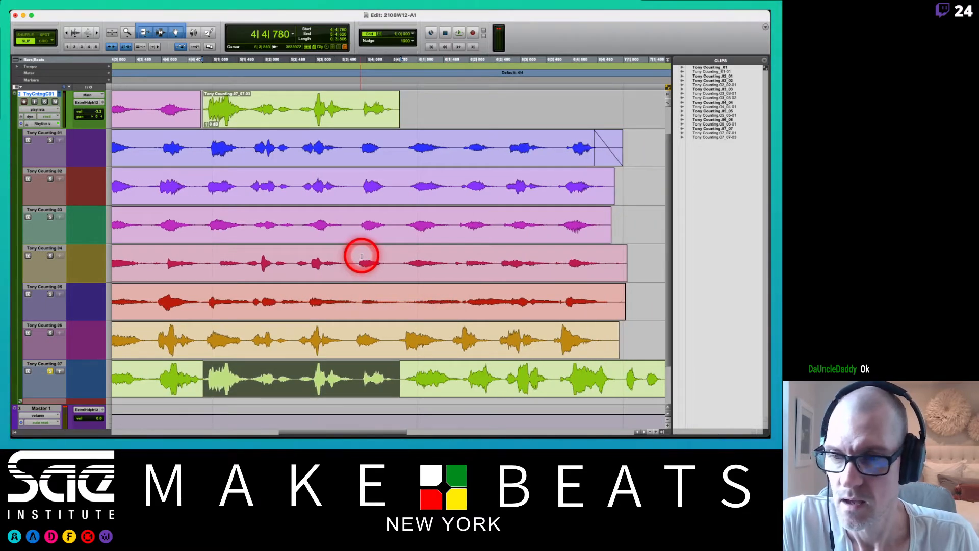
left_click_drag(400, 261, 606, 269)
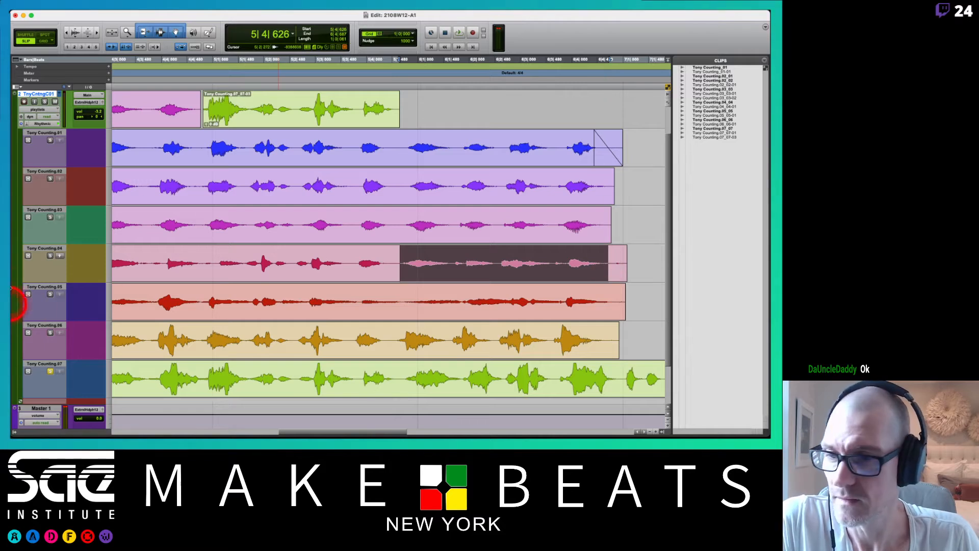
left_click(48, 256)
key("space")
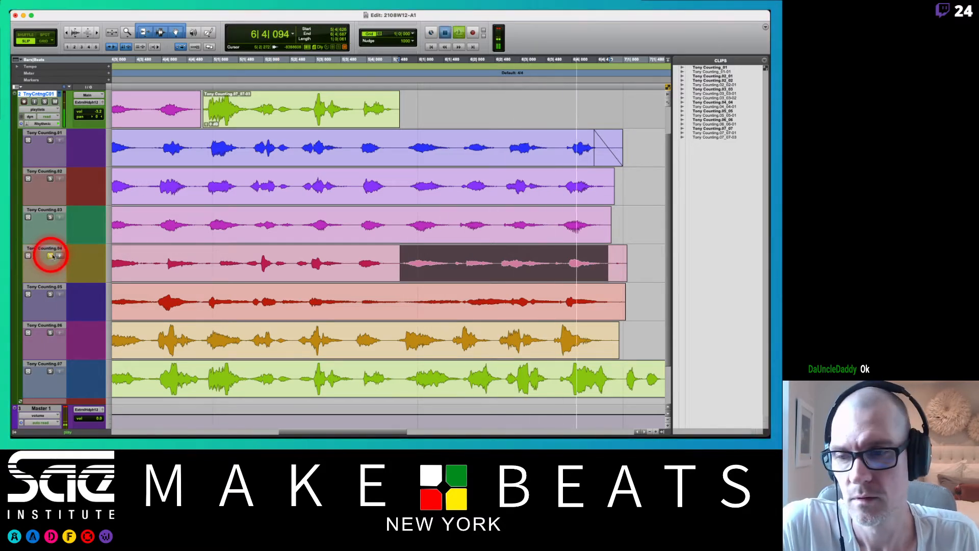
key("space")
left_click(60, 255)
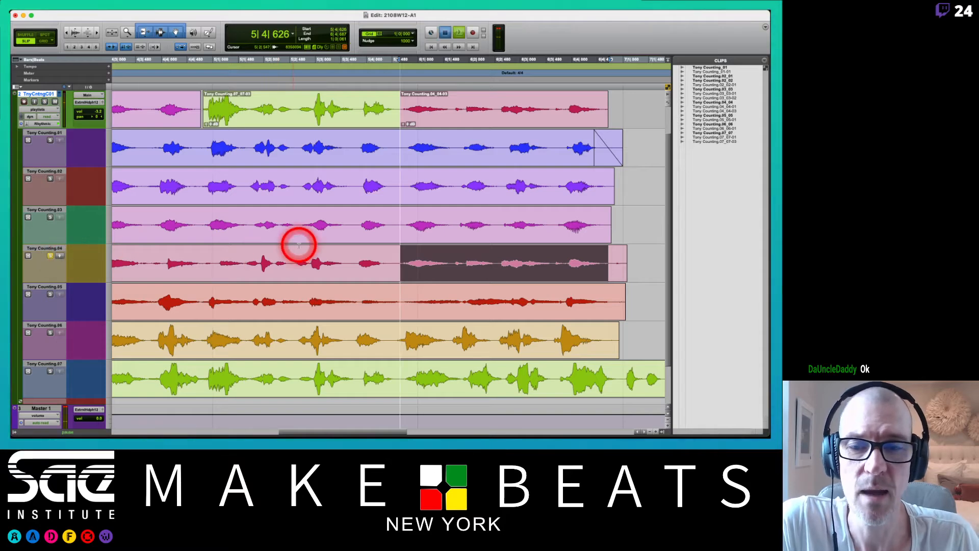
Play the assembled comp on the main Counting lane from before its first clip.
scroll(299, 245, "up", 2)
scroll(298, 245, "left", 5)
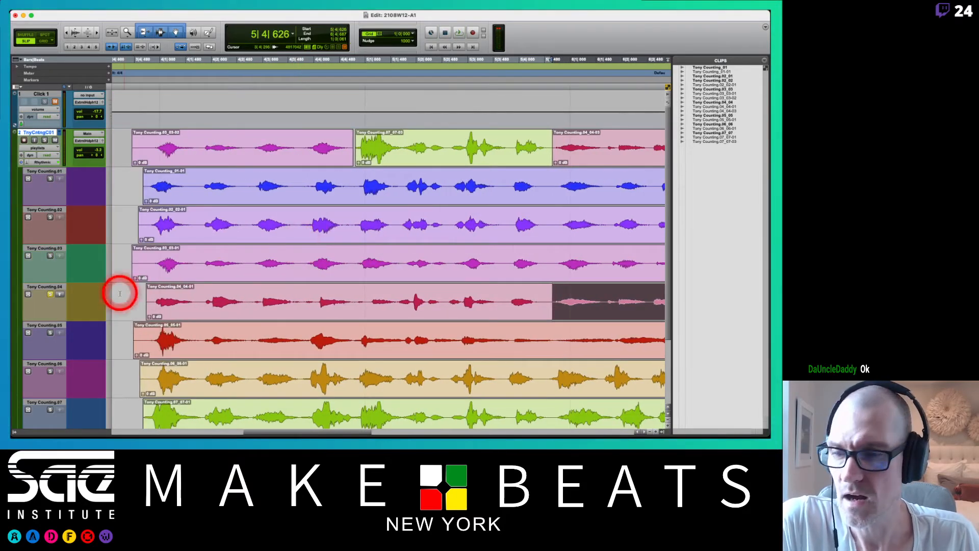
scroll(177, 301, "left", 2)
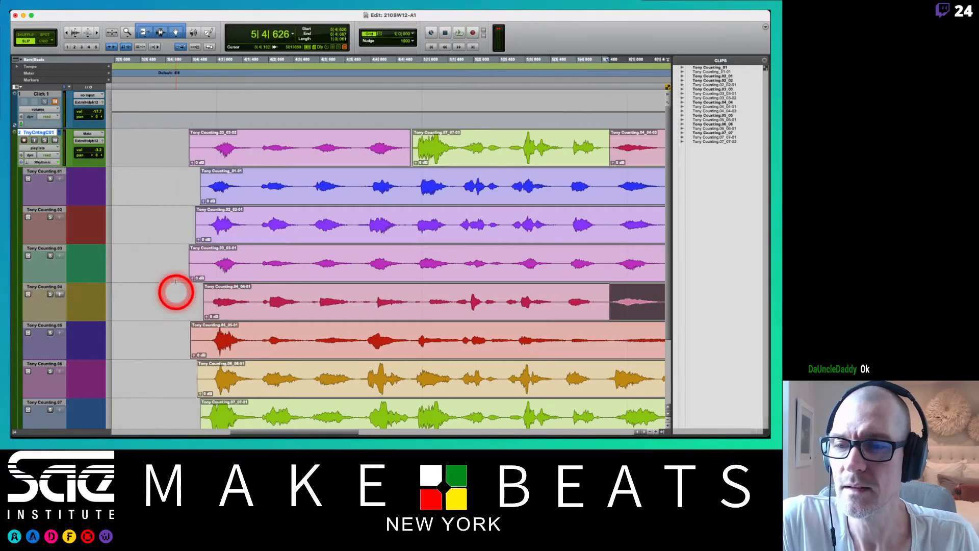
left_click(175, 136)
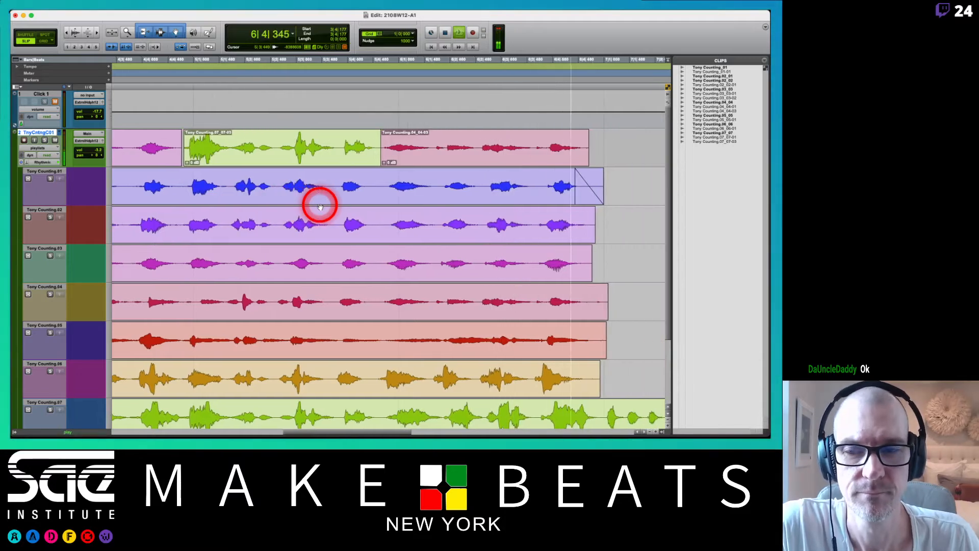
Close the gap before the comp's middle clip and crossfade the joins between all three comp clips.
scroll(320, 204, "left", 3)
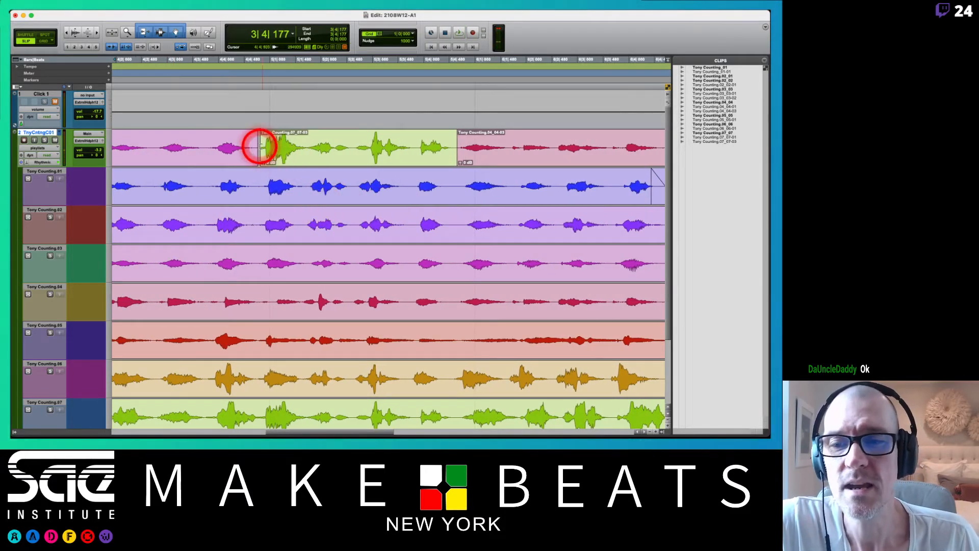
left_click(261, 148)
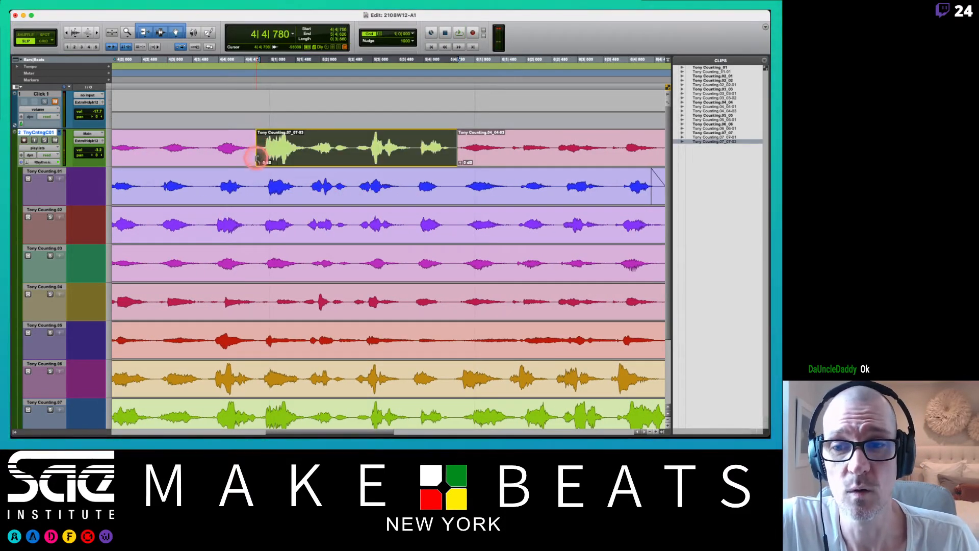
left_click_drag(258, 168, 261, 149)
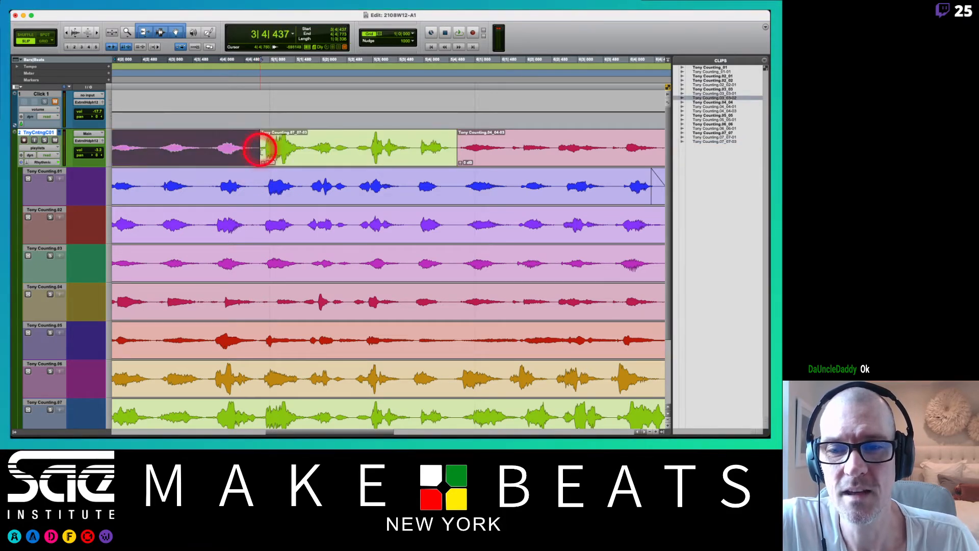
left_click(260, 163)
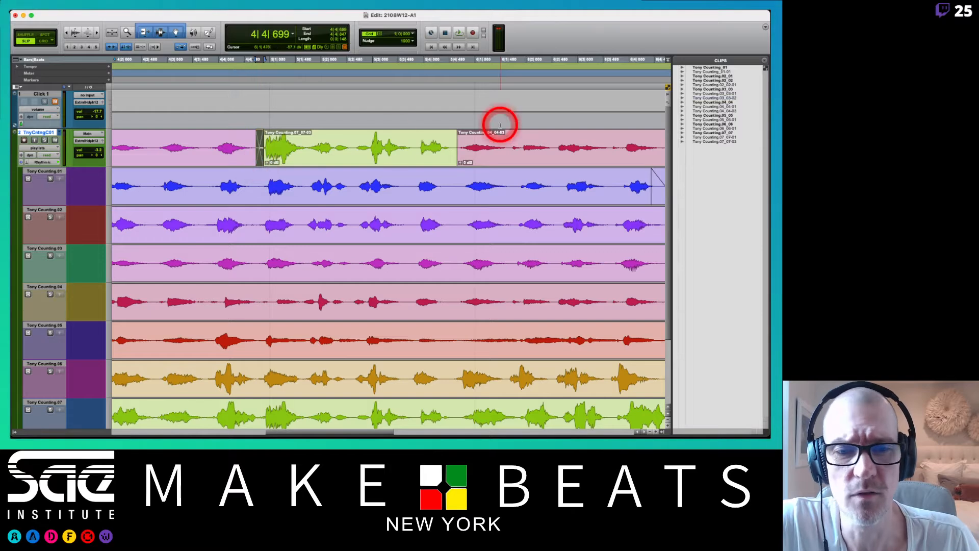
left_click_drag(454, 164, 459, 165)
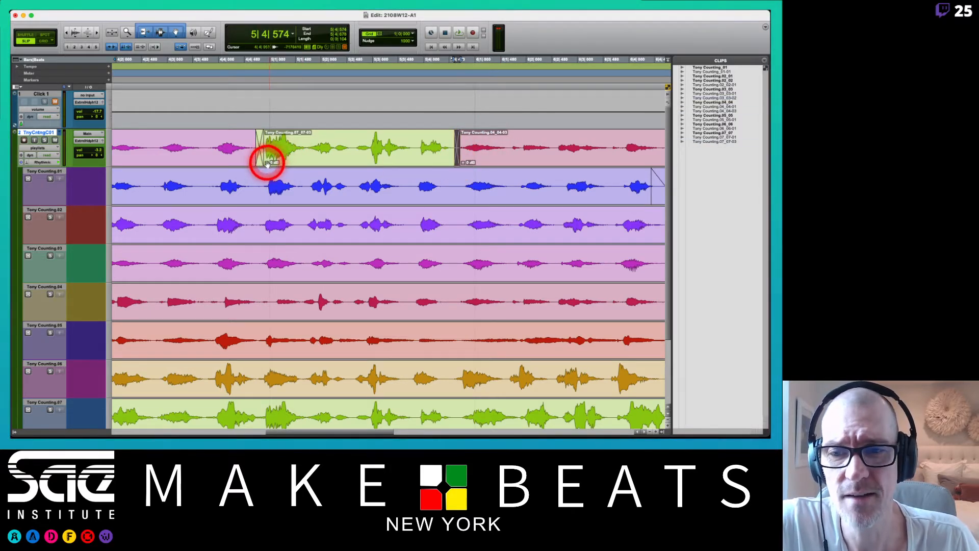
Lower the clip gain of the comp's middle clip and trim the start of its first clip to 3|4|719.
left_click_drag(267, 163, 268, 165)
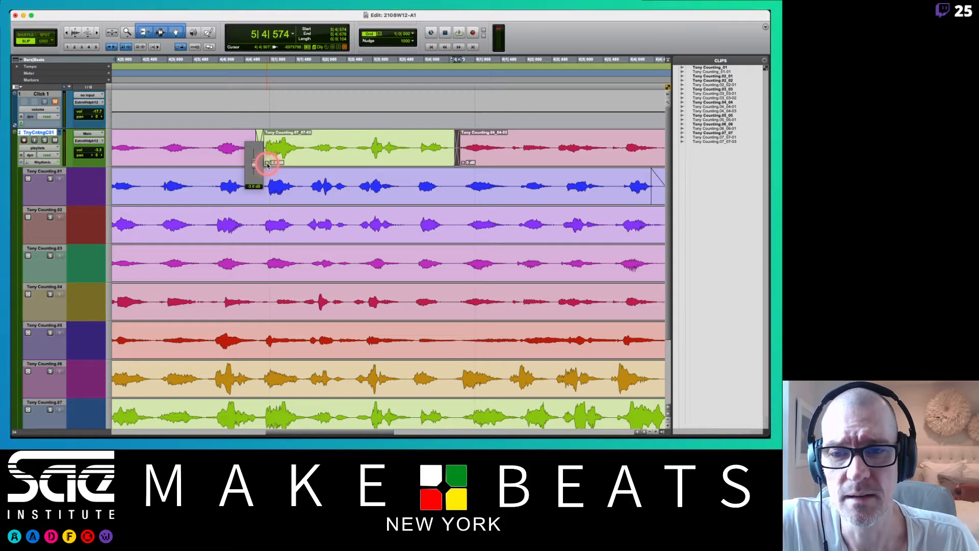
scroll(266, 101, "left", 10)
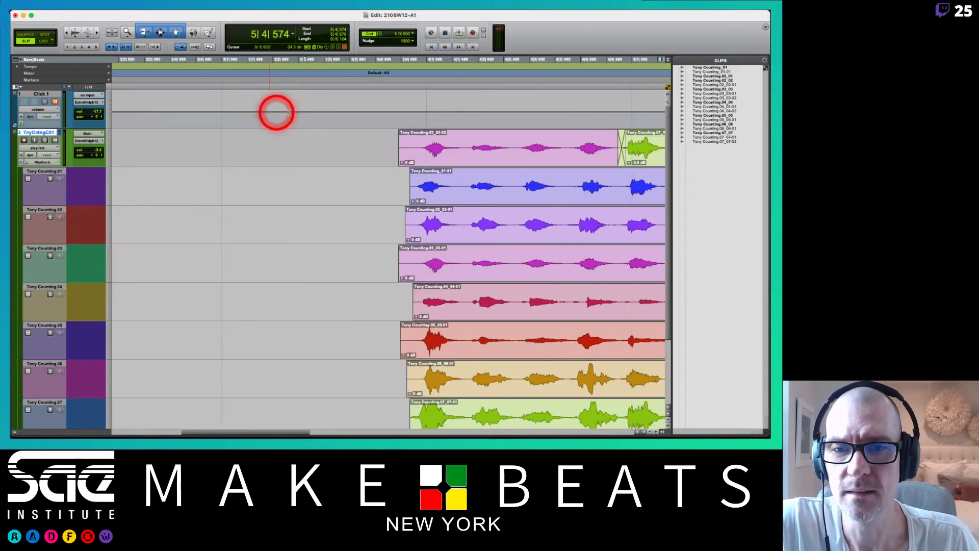
scroll(301, 107, "right", 5)
left_click(235, 147)
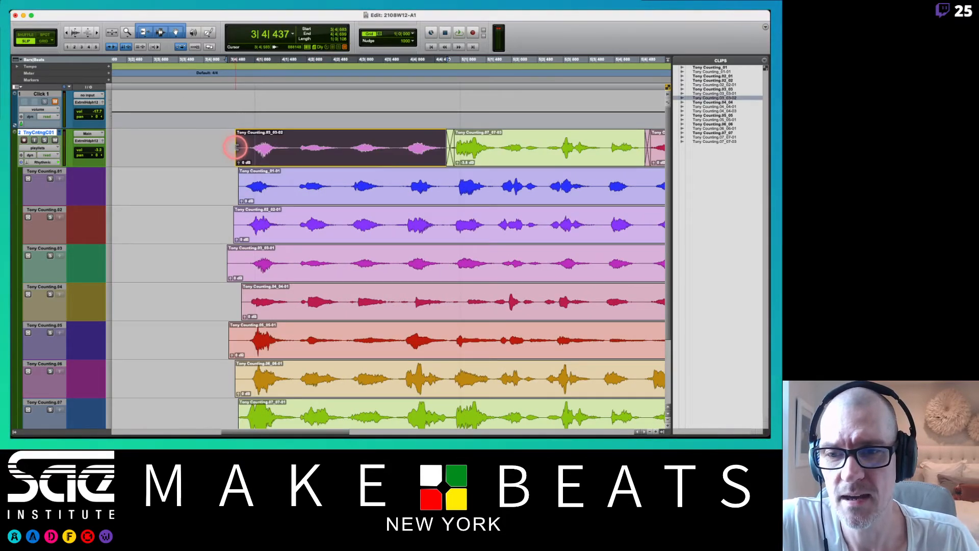
left_click_drag(236, 148, 243, 147)
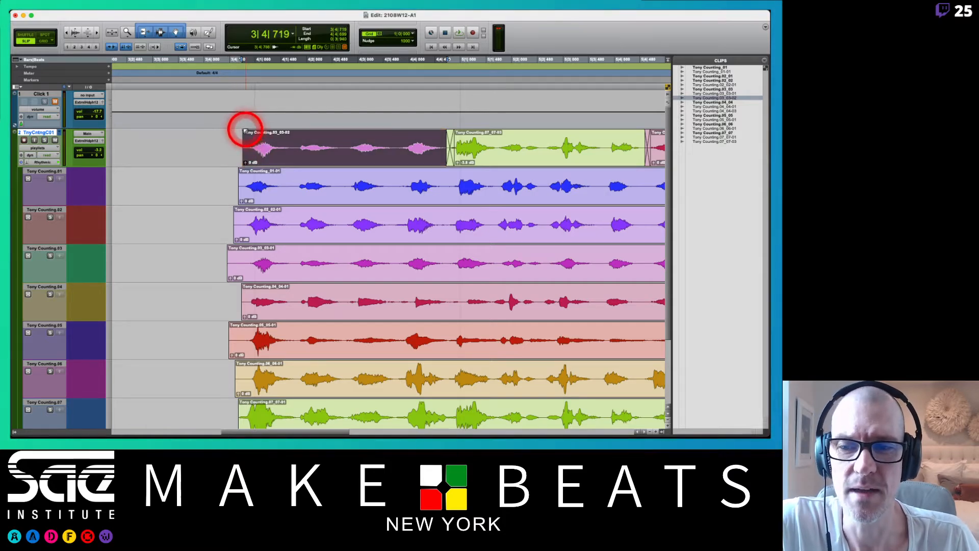
Fade in the start of the comp's first clip and fade out the end of its last clip.
scroll(294, 159, "right", 10)
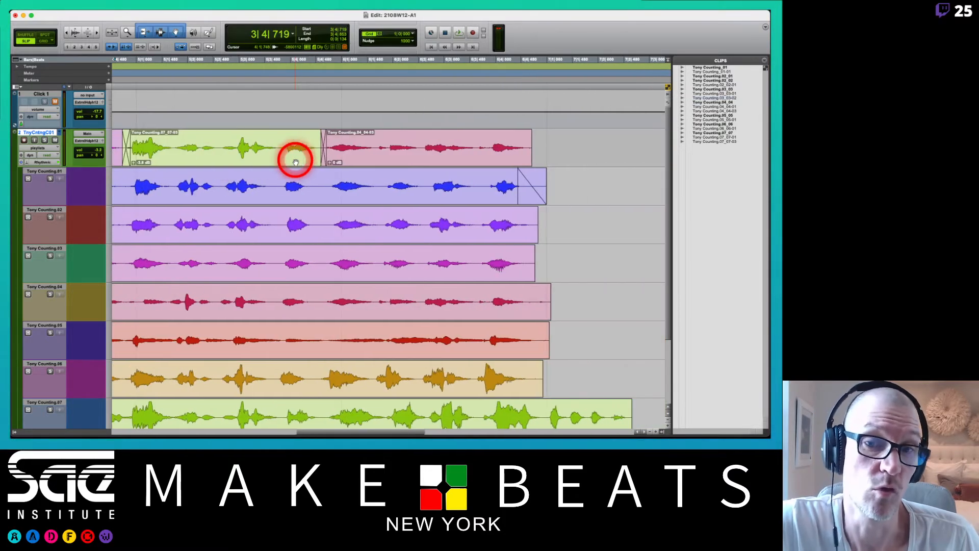
left_click(529, 133)
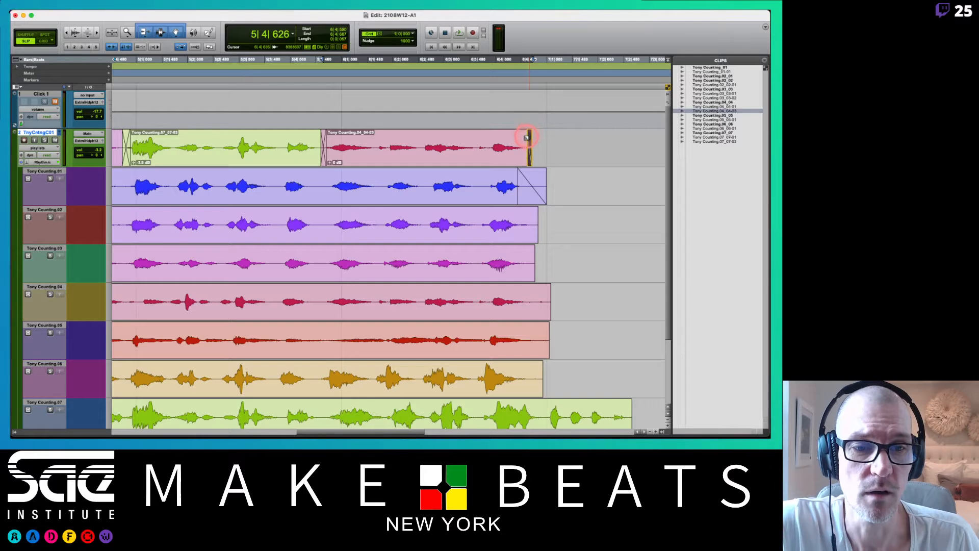
left_click_drag(527, 138, 525, 138)
Play the whole comp twice from 3|4|645, just before its first clip, through to the last count.
scroll(522, 148, "left", 10)
scroll(521, 148, "right", 4)
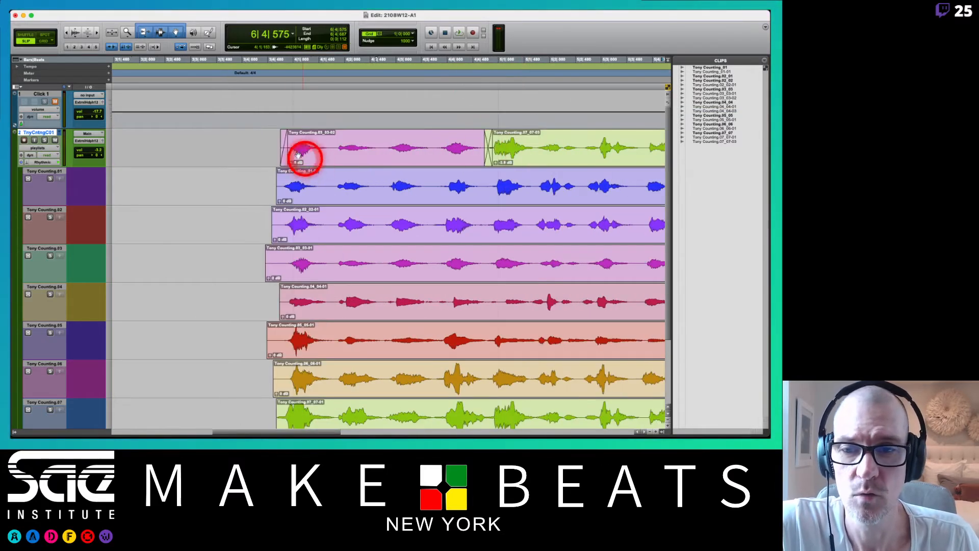
left_click(276, 137)
key("space")
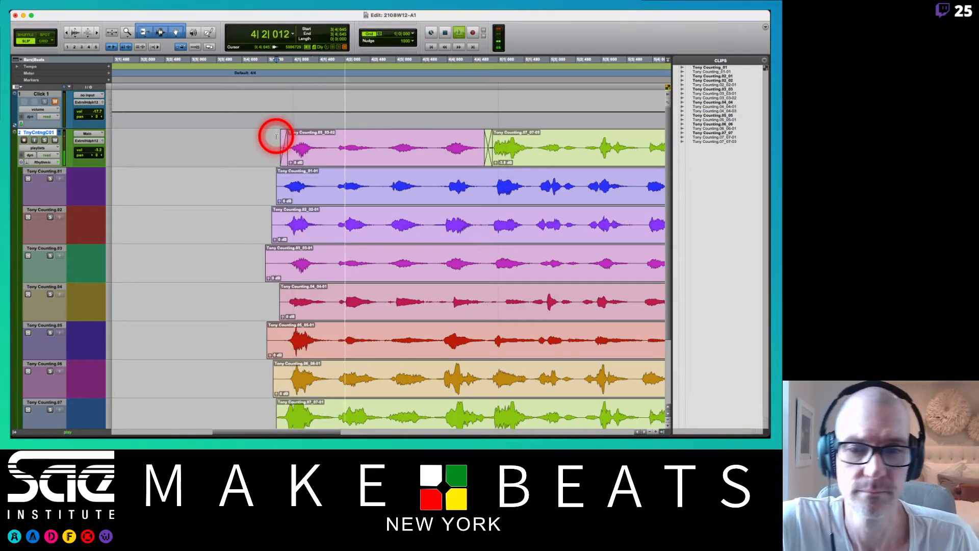
scroll(276, 137, "right", 5)
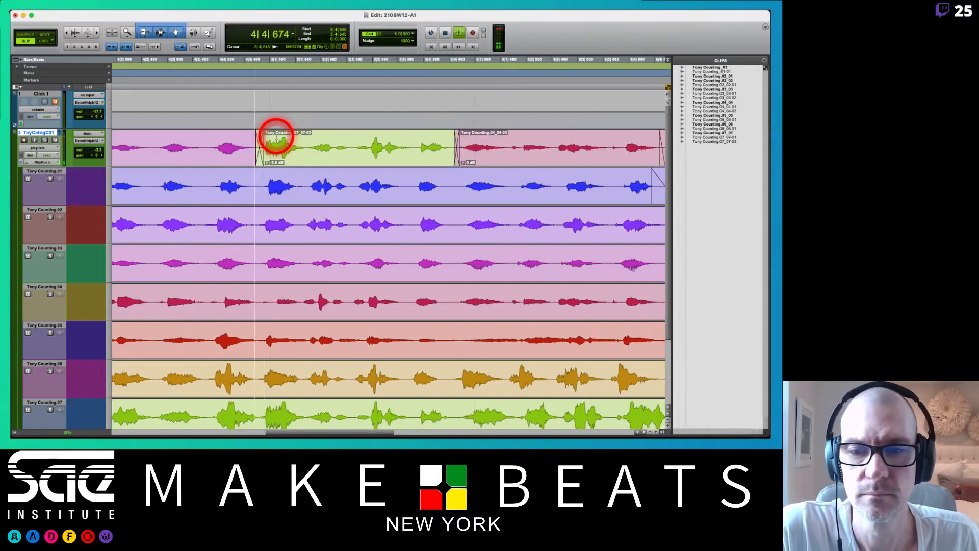
scroll(275, 136, "right", 1)
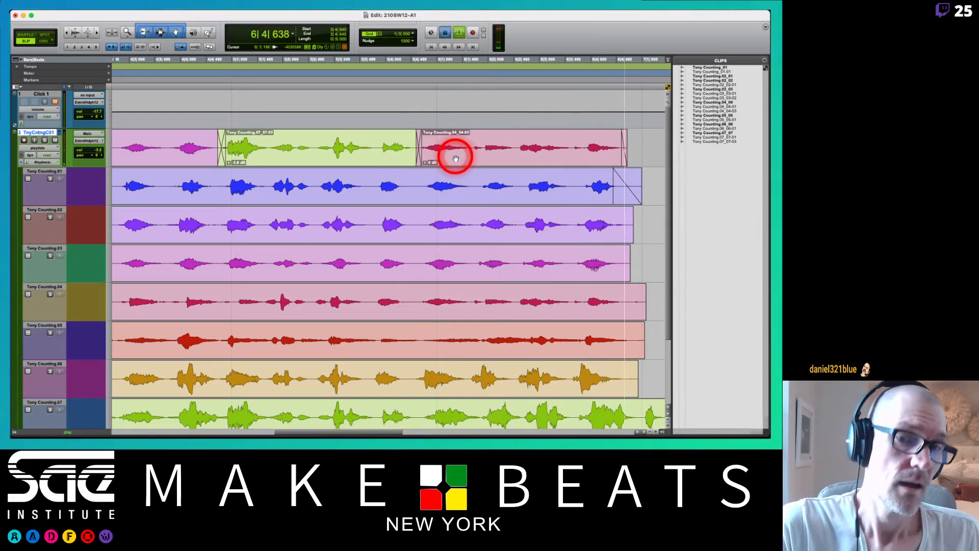
key("space")
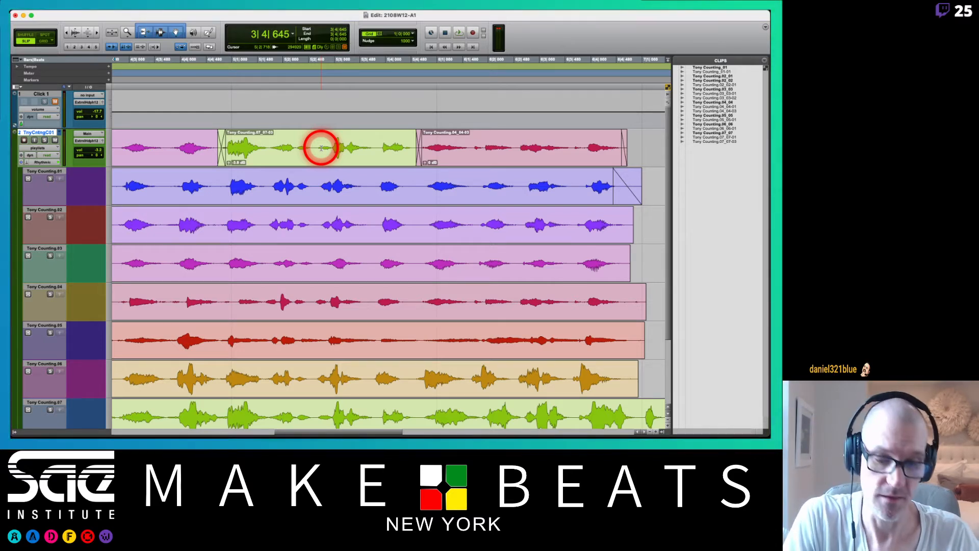
key("r")
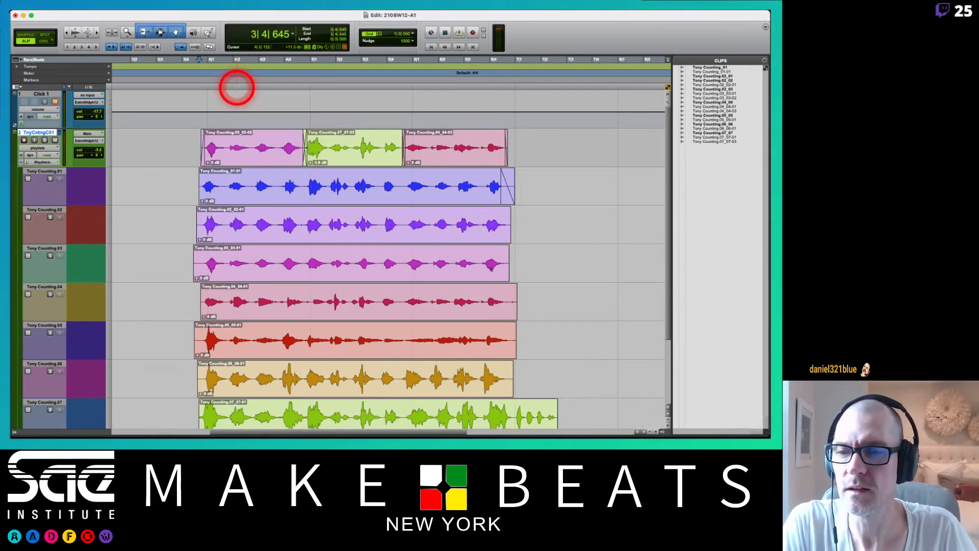
key("space")
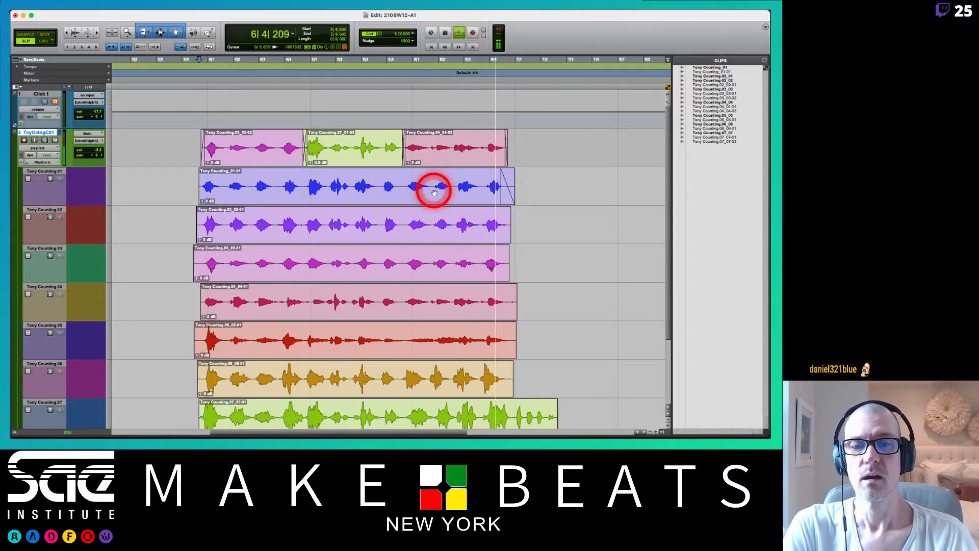
key("space")
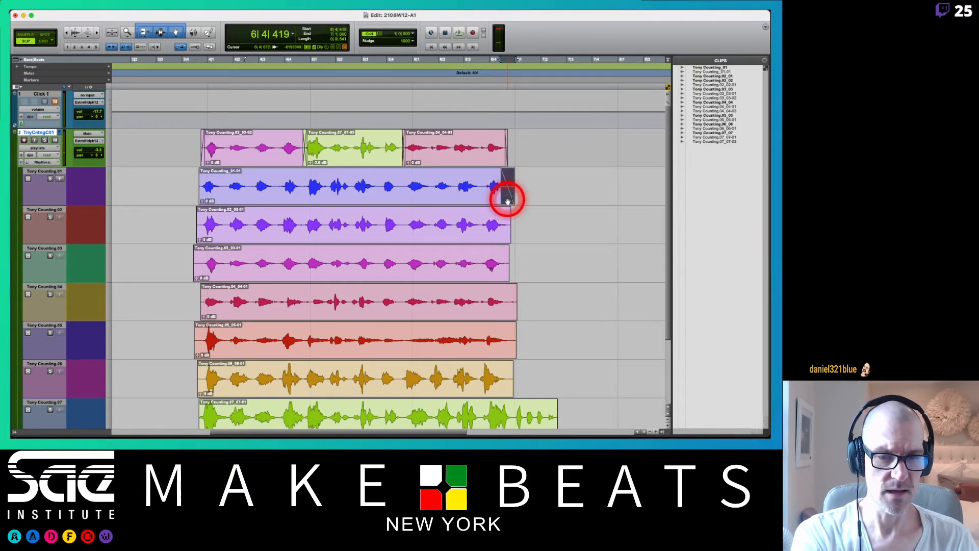
Remove the fade at the end of take .01 and copy its last count from 6|3|710 to the comp playlist.
left_click(484, 176)
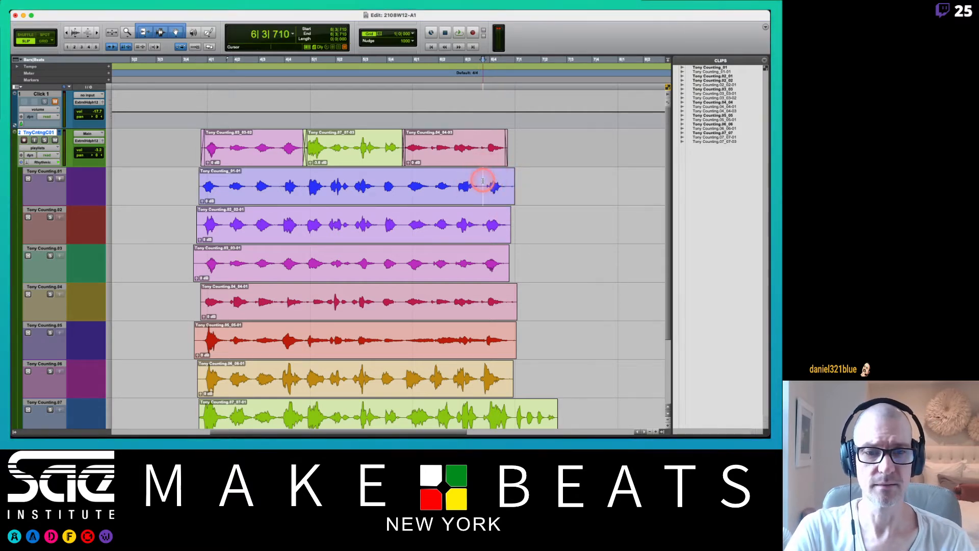
left_click_drag(483, 179, 524, 178)
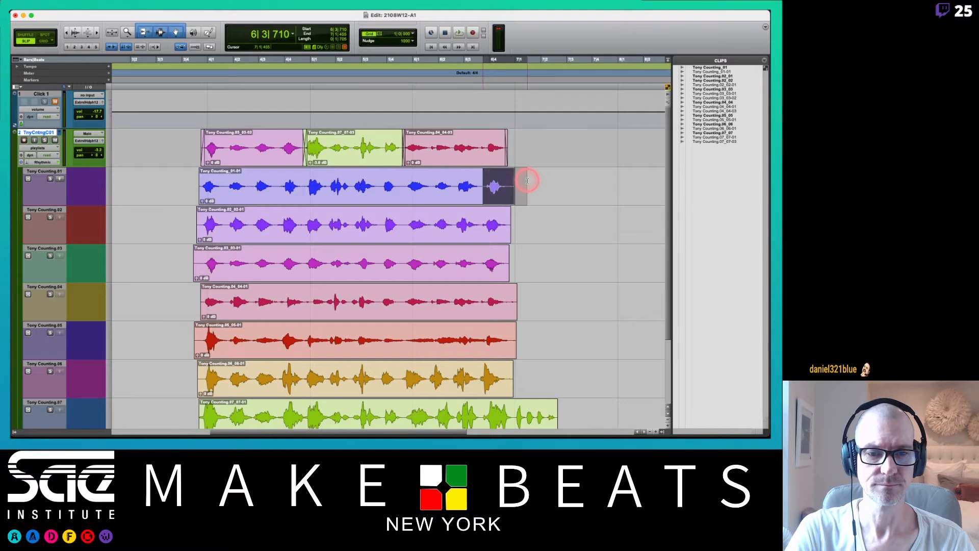
left_click(60, 179)
Play the join into the comp's newly added last count from 6|2|487, and replay it once.
key("t")
key("t")
key("t")
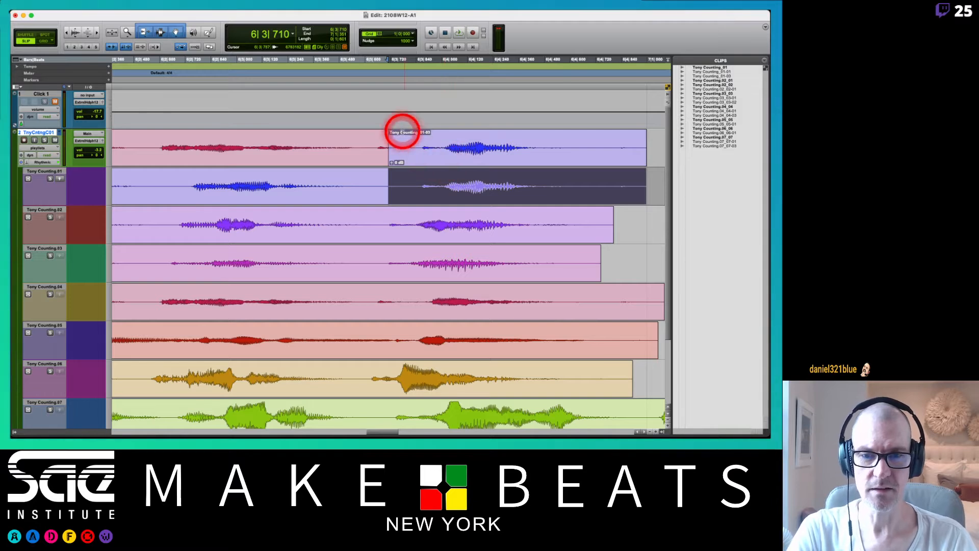
left_click(136, 60)
key("space")
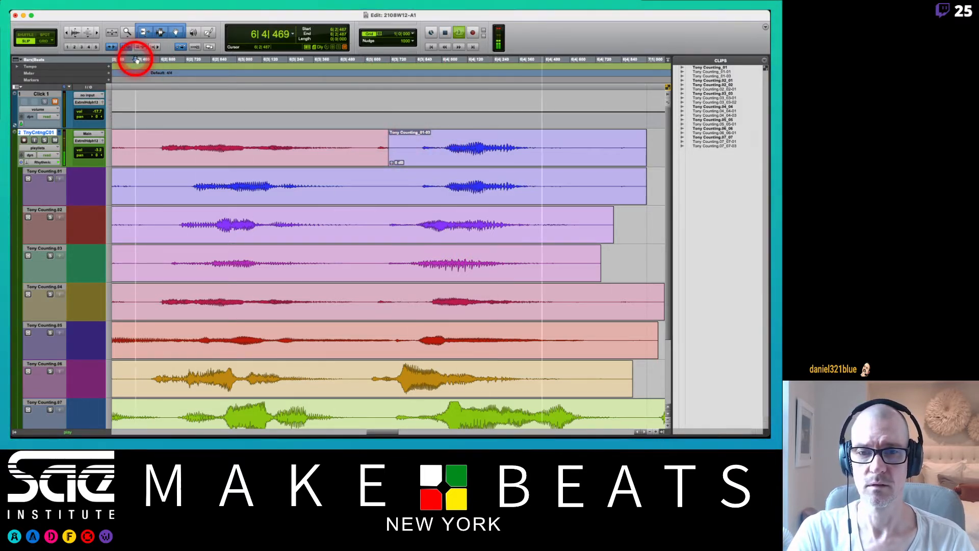
key("space")
key("space")
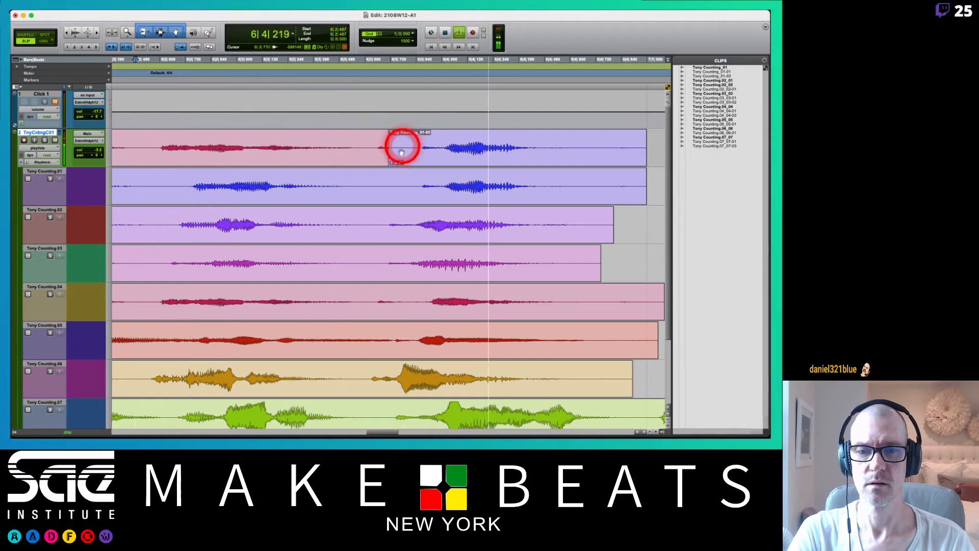
key("space")
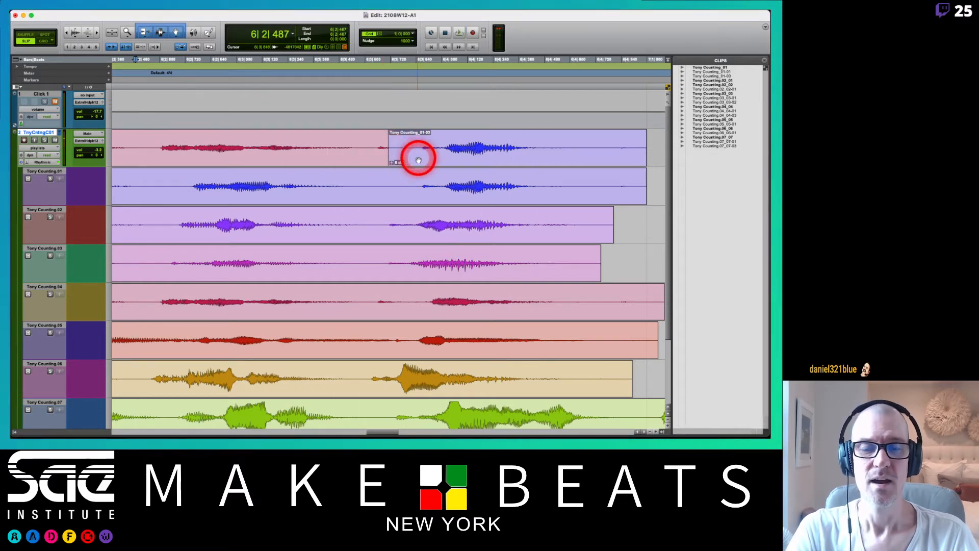
Move the comp's last count slightly earlier, crossfade it with the preceding clip, and play the join from 6|2|444.
left_click_drag(399, 146, 371, 162)
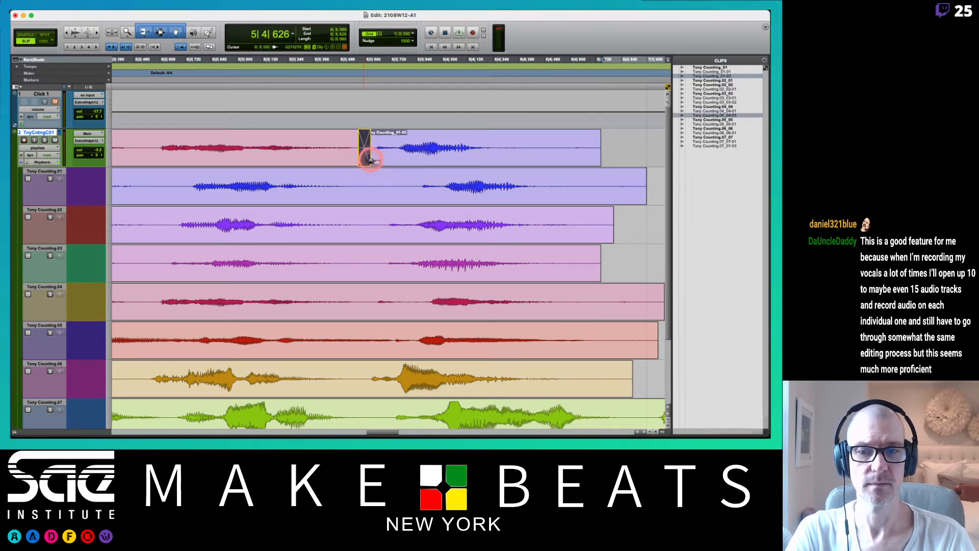
left_click(126, 59)
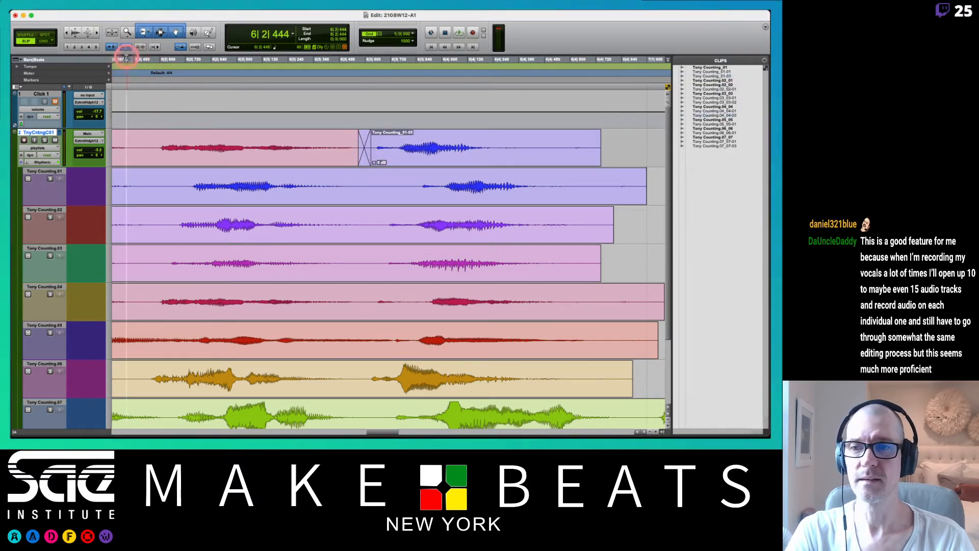
key("space")
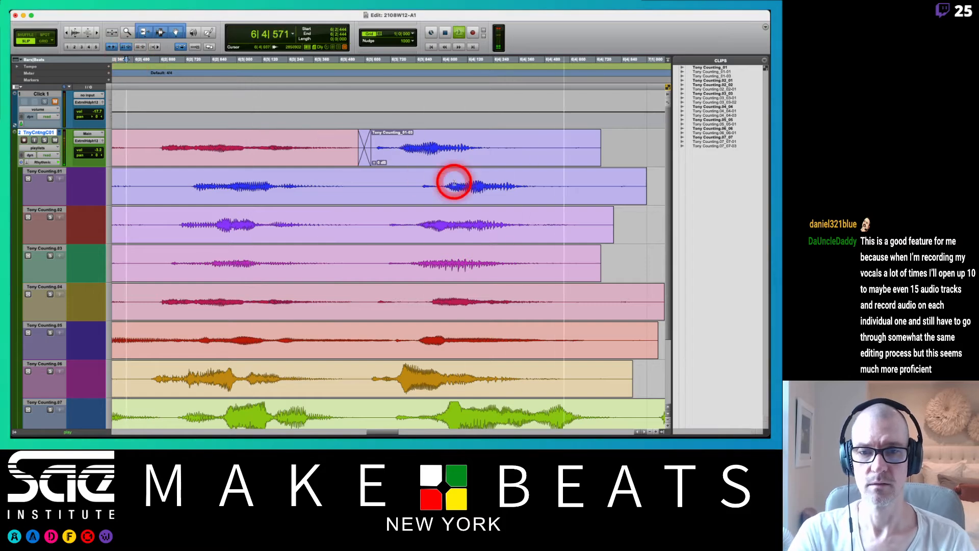
key("space")
Play the complete four-clip comp from 3|4|318 through to its end.
key("r")
key("r")
key("r")
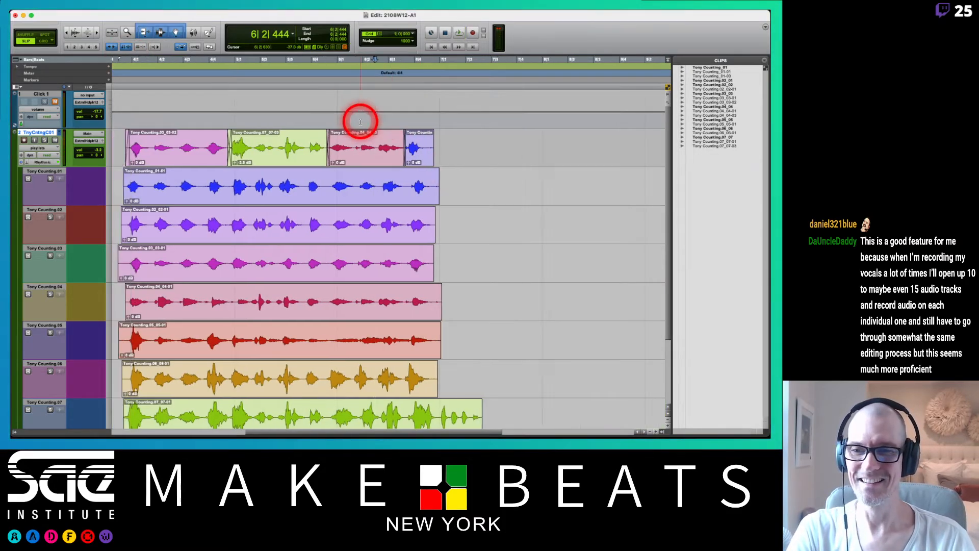
scroll(361, 121, "left", 3)
left_click(153, 61)
key("space")
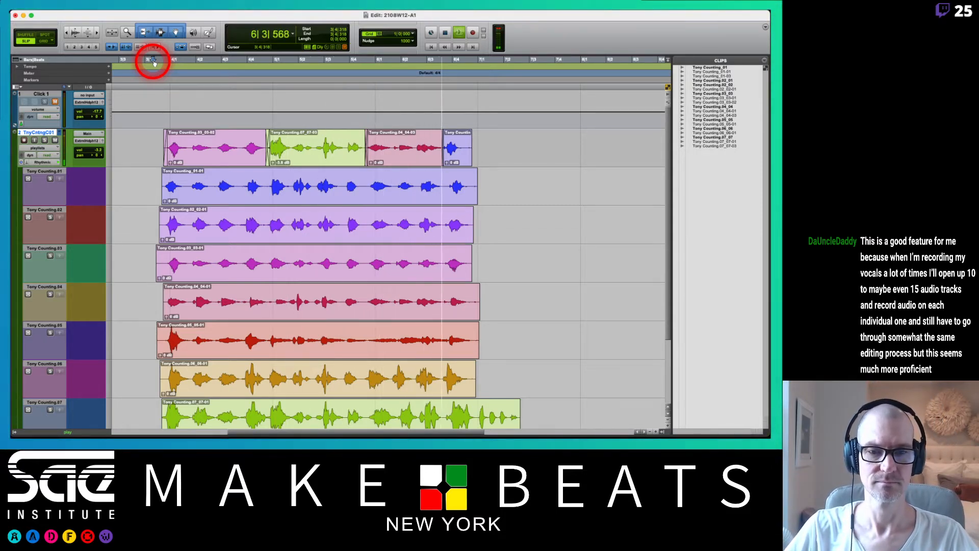
key("space")
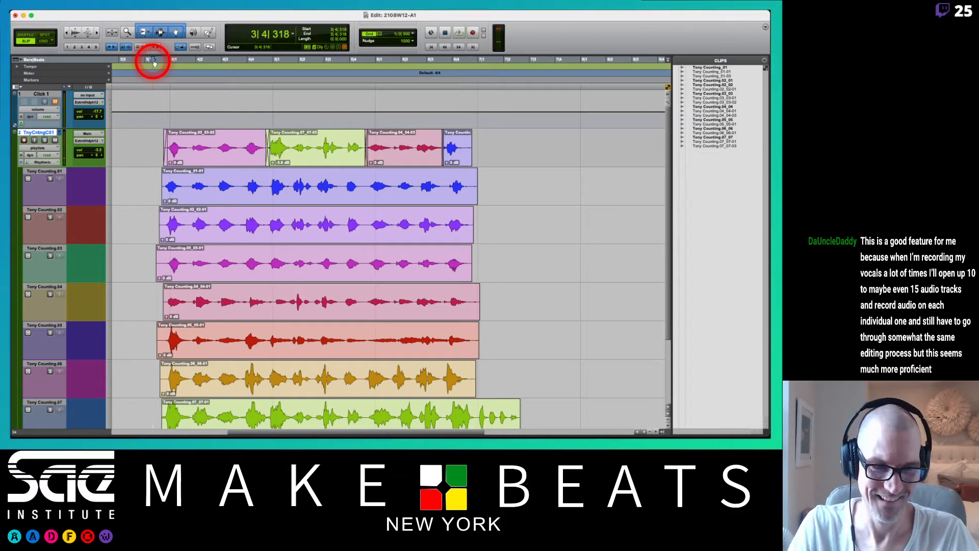
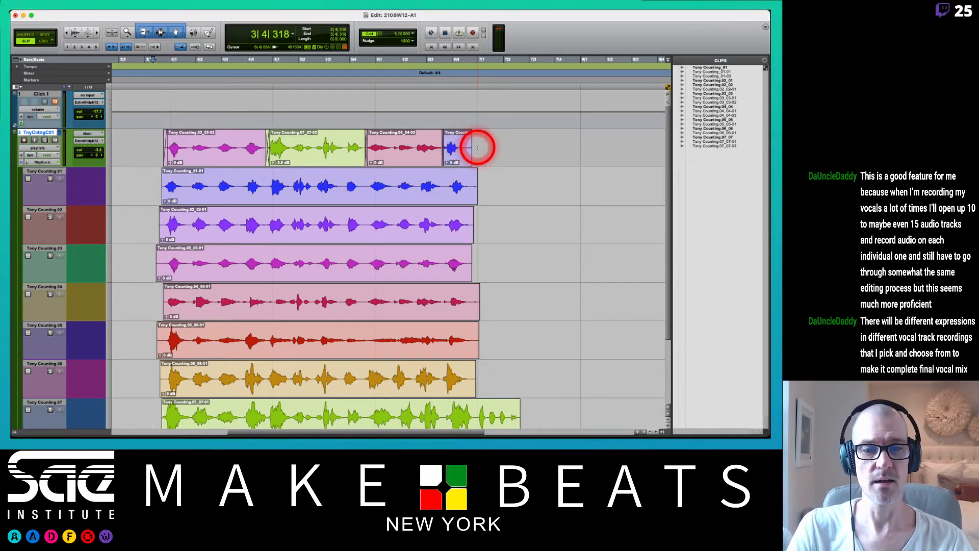
Trim the end of the comp's last clip around 6|4|345, fade it out, and return the track to waveform view.
left_click_drag(477, 147, 461, 132)
key("Delete")
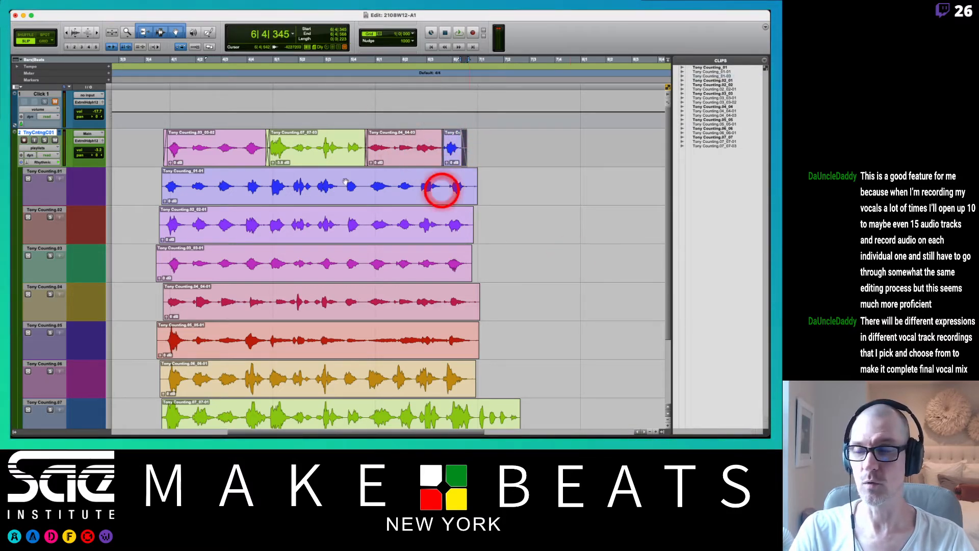
left_click(56, 147)
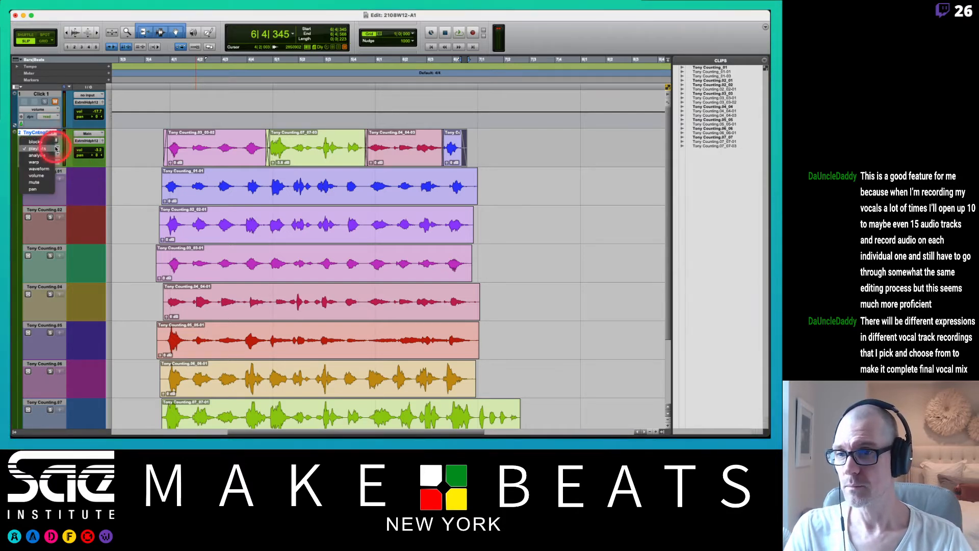
left_click(44, 170)
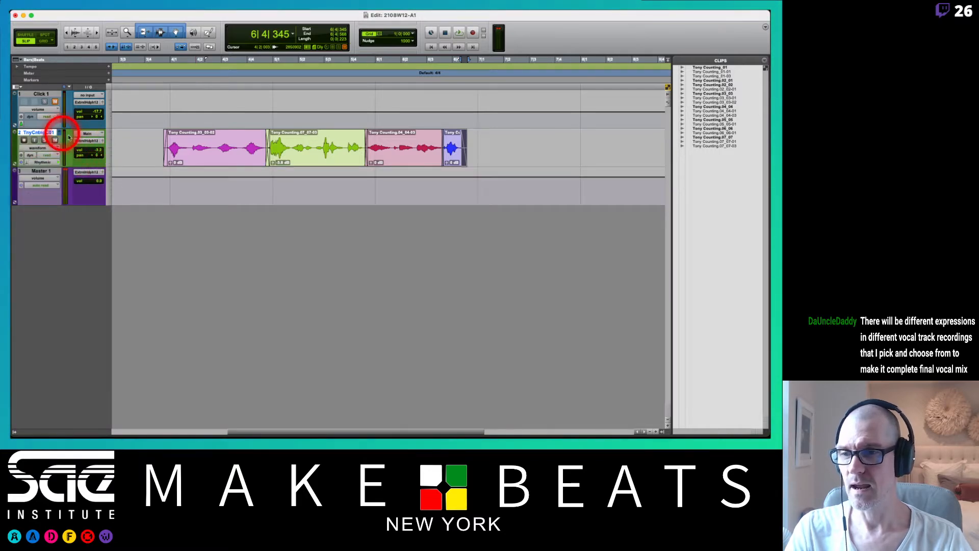
Create a mono audio track with a Samples timebase, named with the vocalist's first name followed by "Voc Lp".
key("super+shift+n")
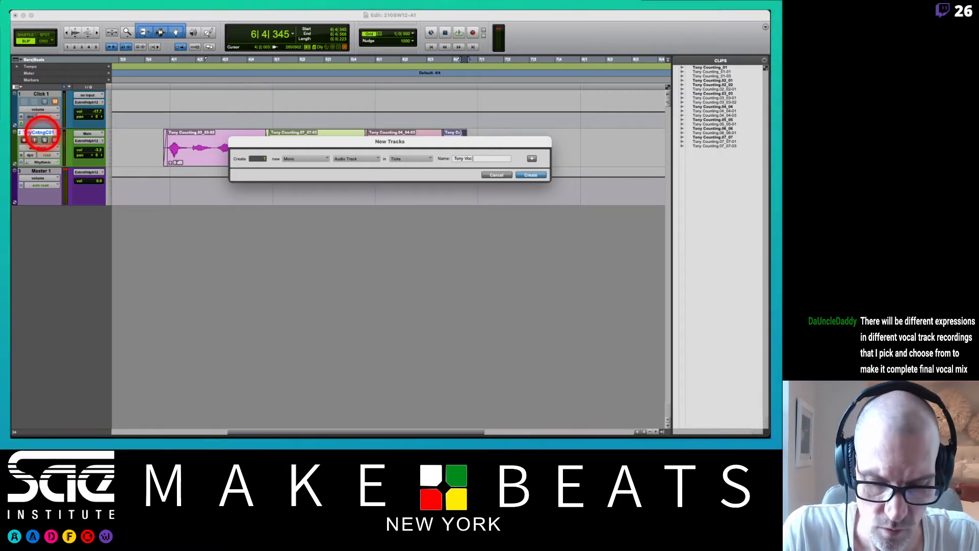
left_click(426, 158)
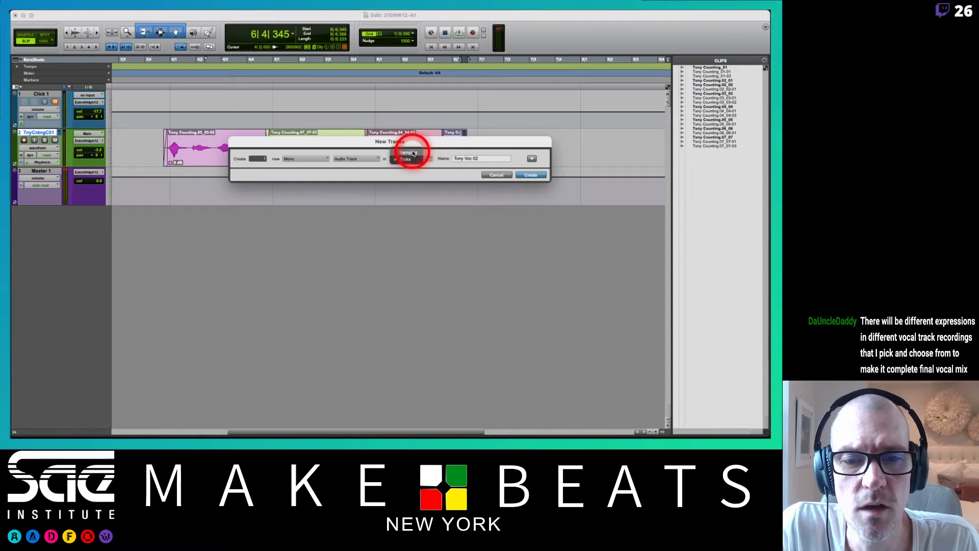
left_click(408, 153)
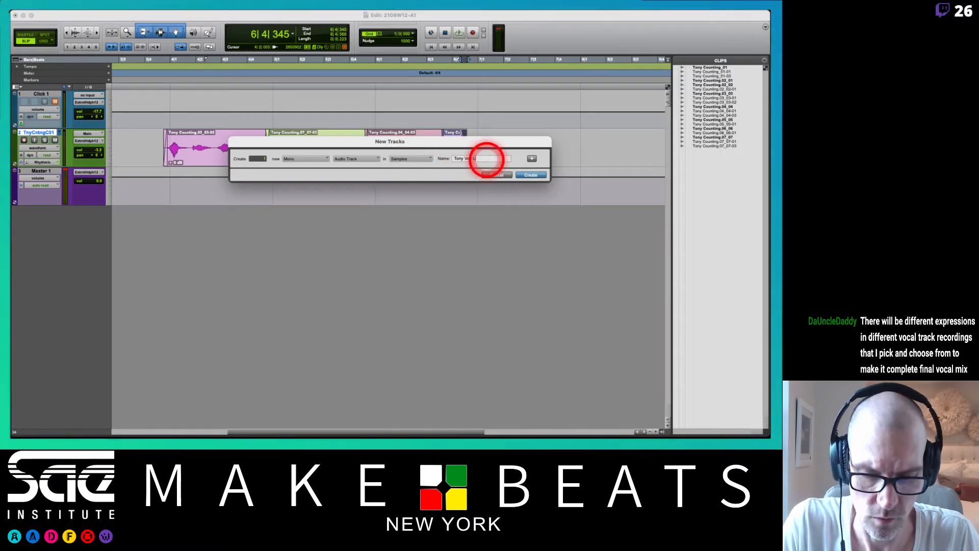
key("Return")
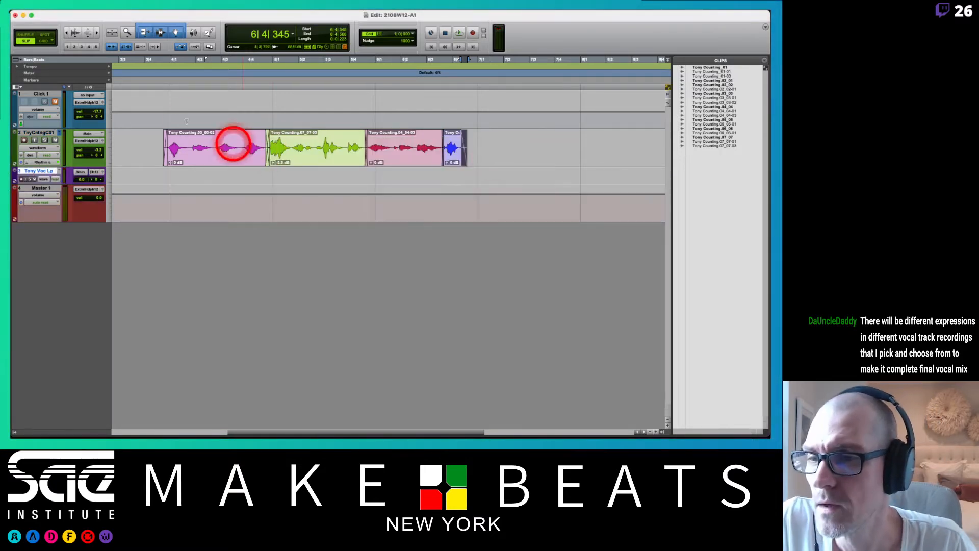
Mute the comp track, unmute the click, and set the comp track's height to small and the new vocal track's to medium.
left_click(56, 140)
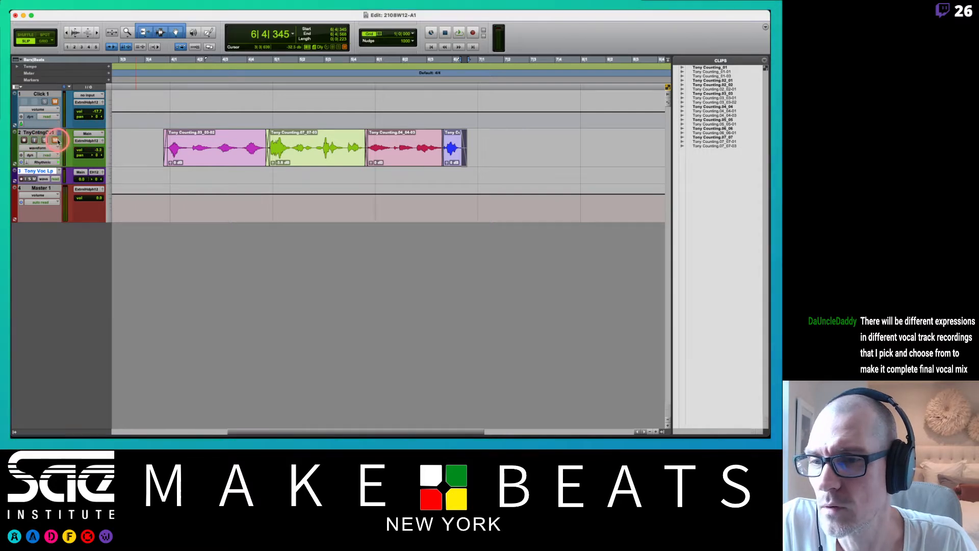
left_click(54, 102)
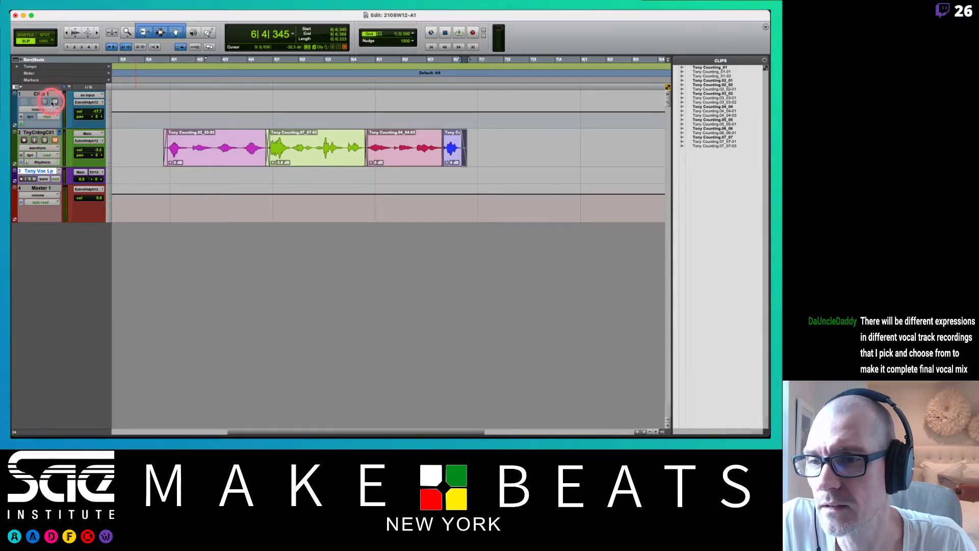
left_click(110, 147)
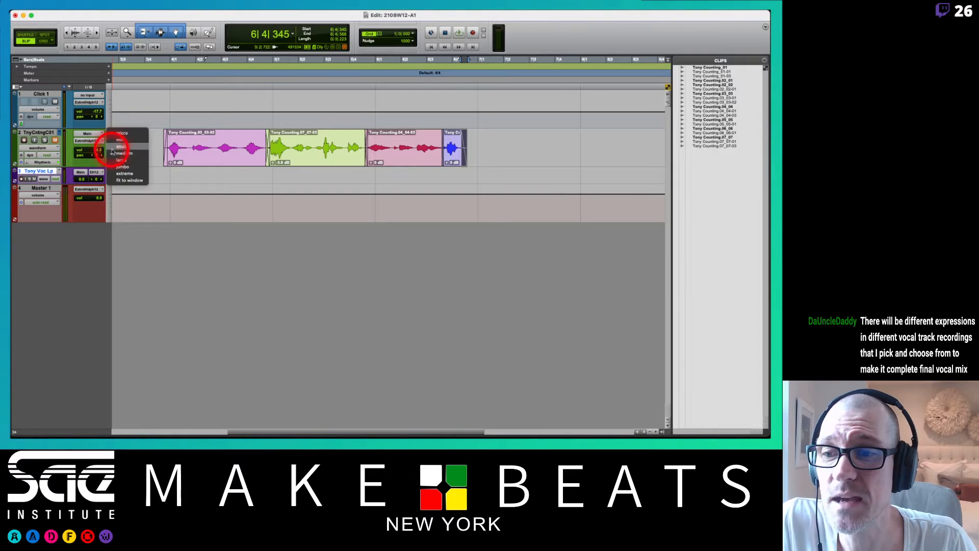
left_click(113, 172)
left_click(111, 155)
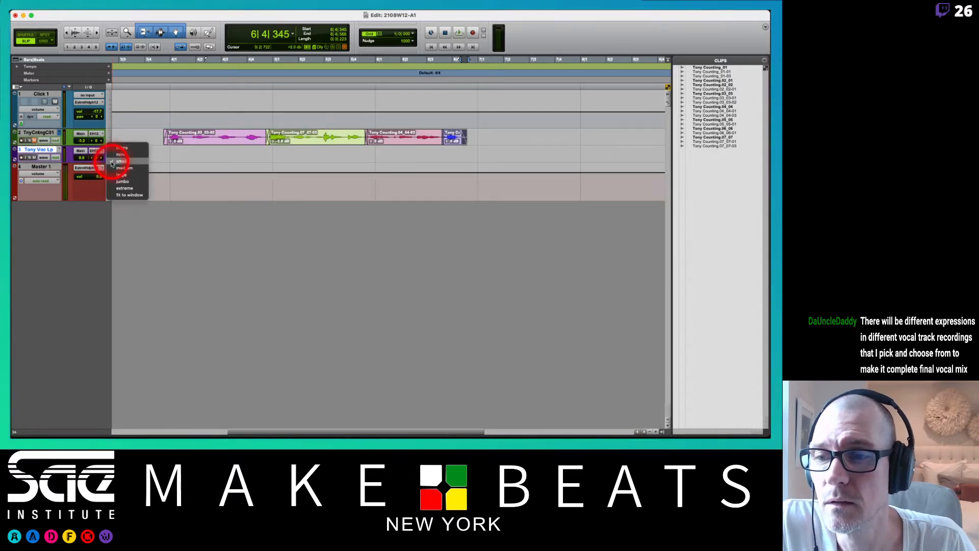
left_click(111, 169)
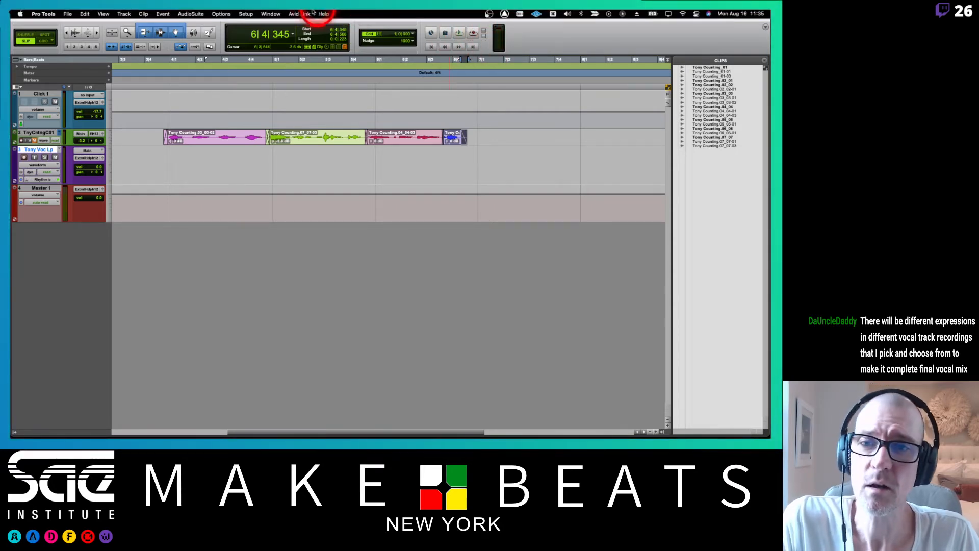
Enable "Automatically Create New Playlists When Loop Recording" in the Operation preferences.
left_click(245, 14)
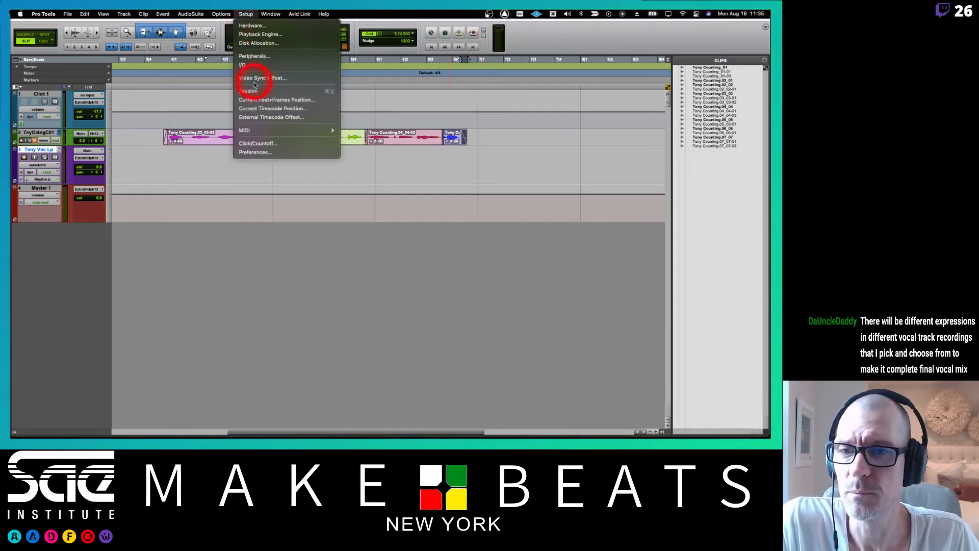
left_click(248, 152)
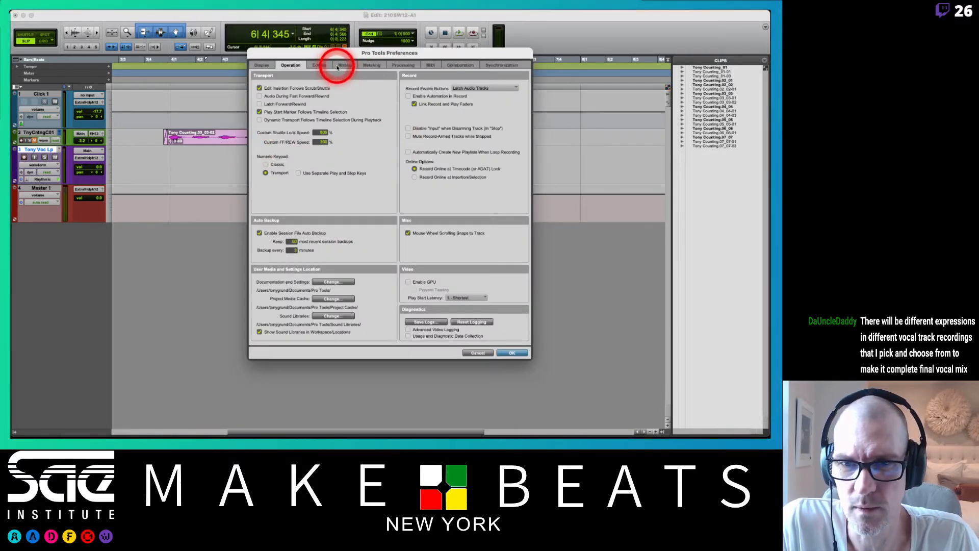
left_click(340, 65)
left_click(321, 65)
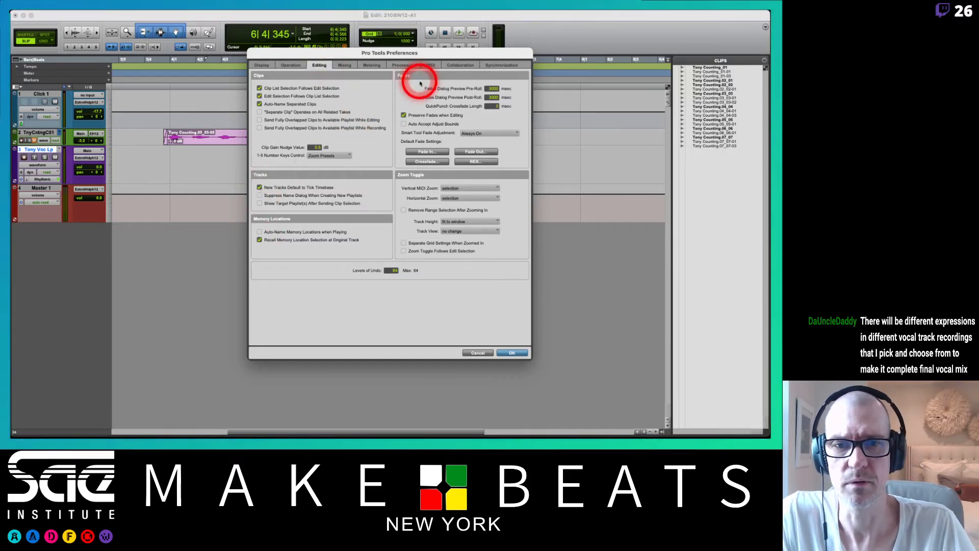
left_click(290, 66)
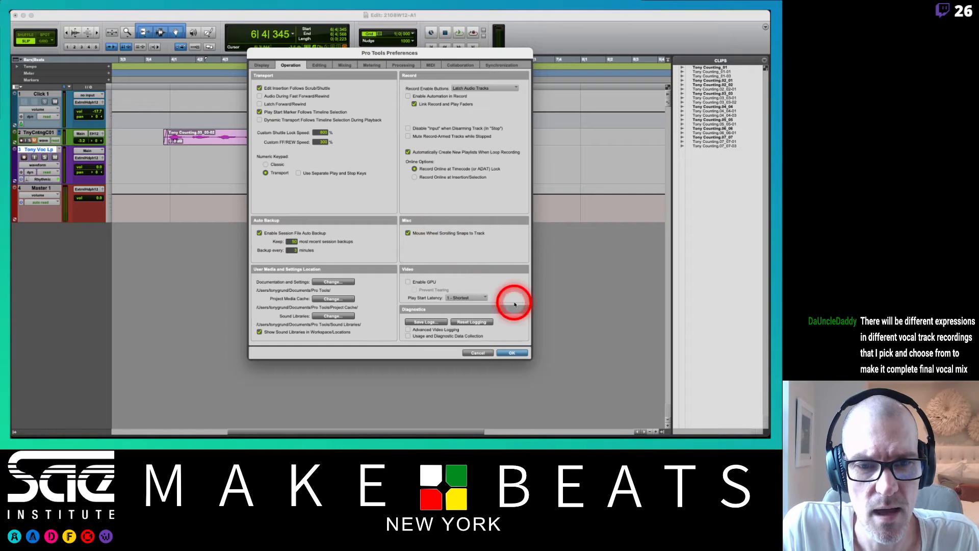
left_click(505, 352)
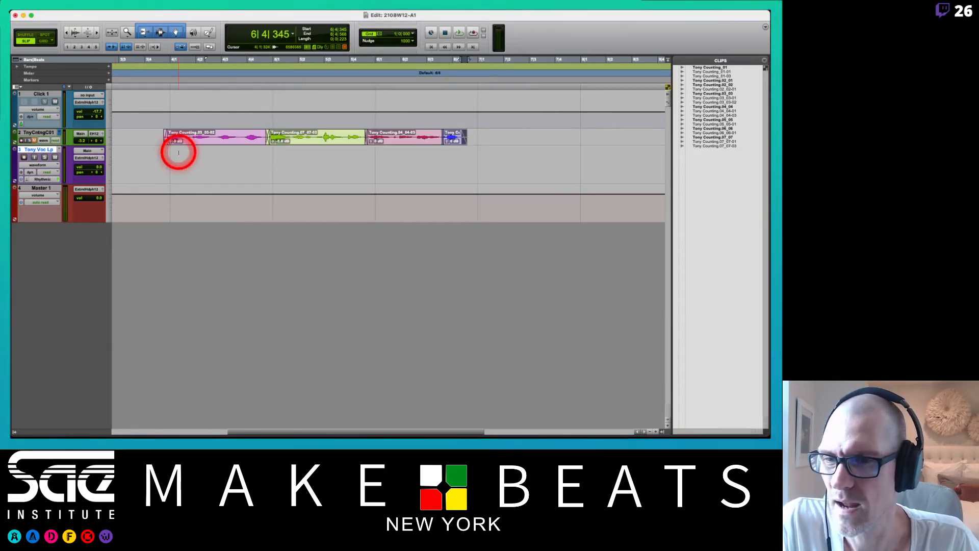
Record-enable the new vocal track and record a take over a selection starting at 3|4|660, about one bar long.
left_click_drag(162, 155, 275, 161)
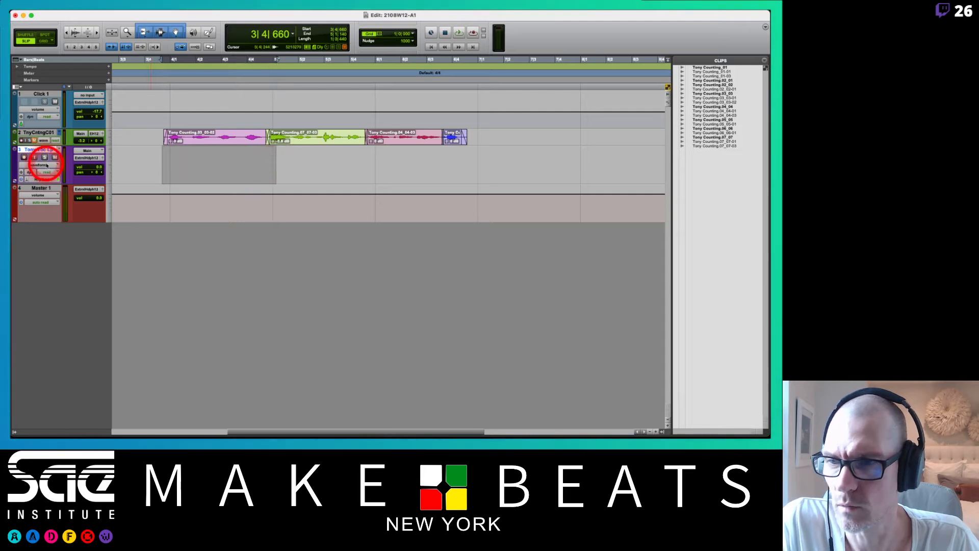
left_click(24, 157)
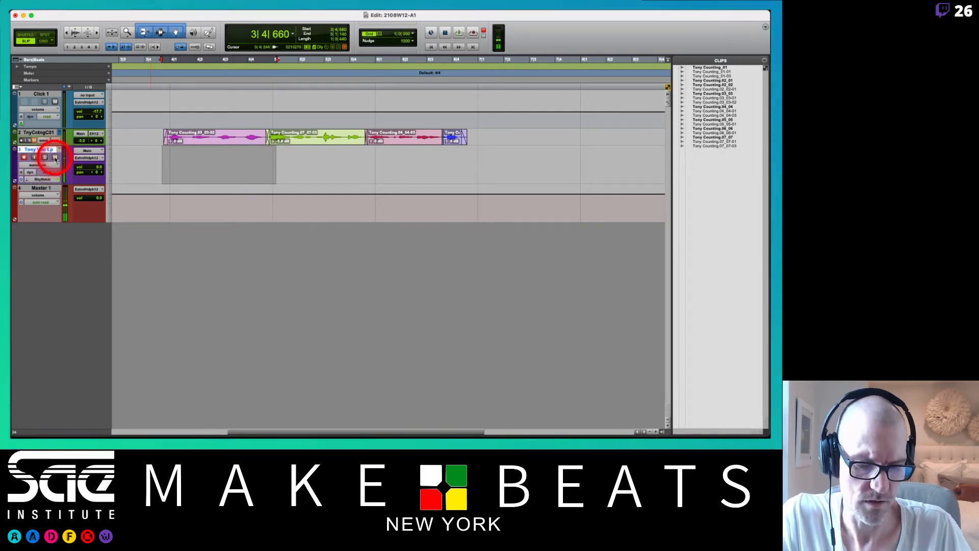
key("super+space")
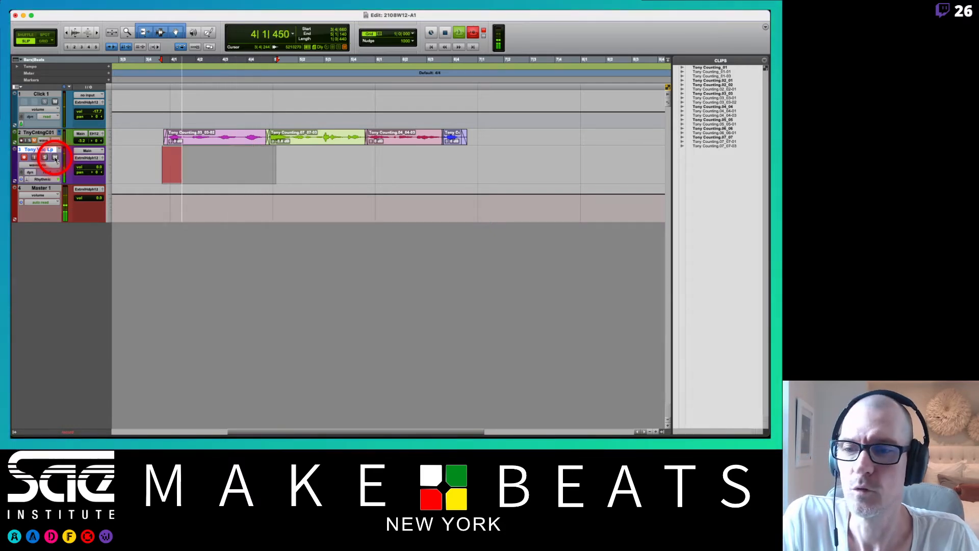
key("space")
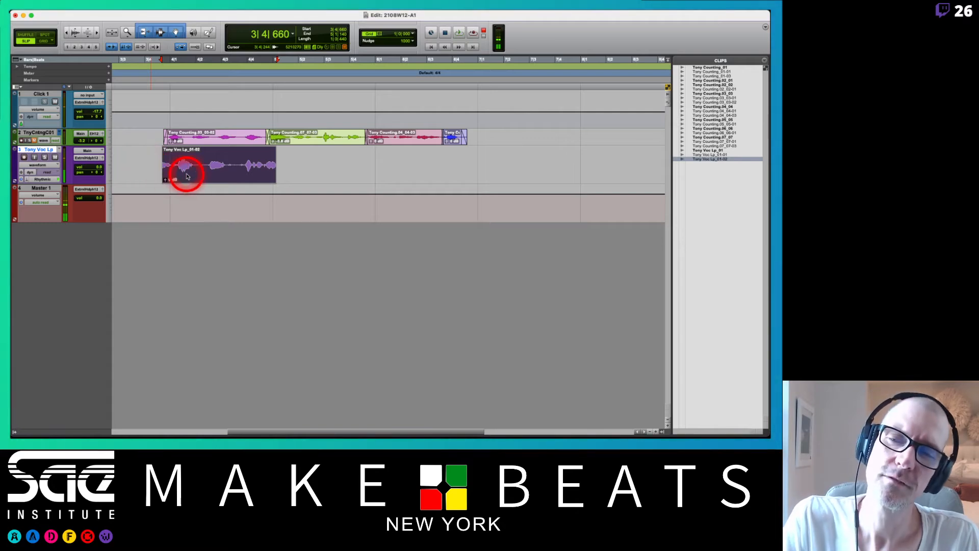
left_click(286, 176)
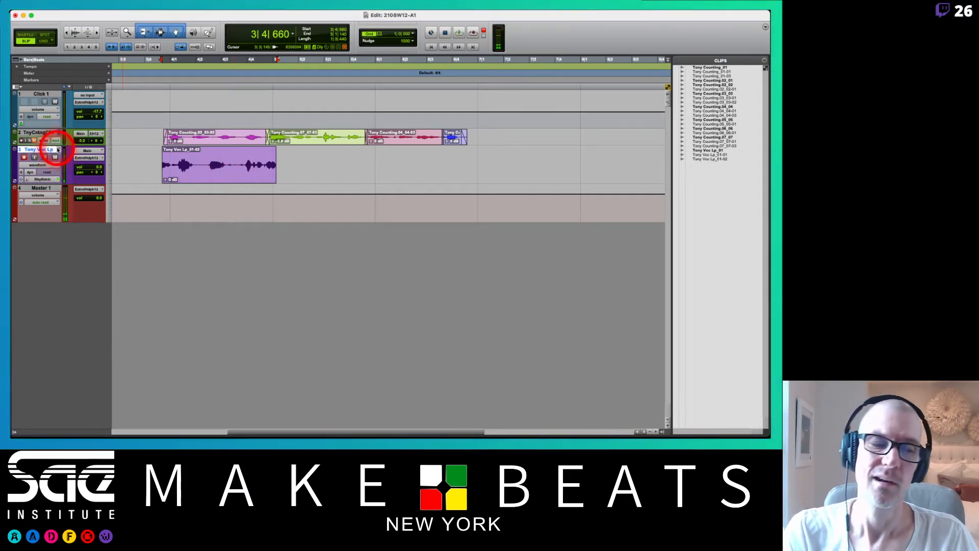
Delete the clip just recorded on the new vocal track and disarm the track.
left_click(223, 168)
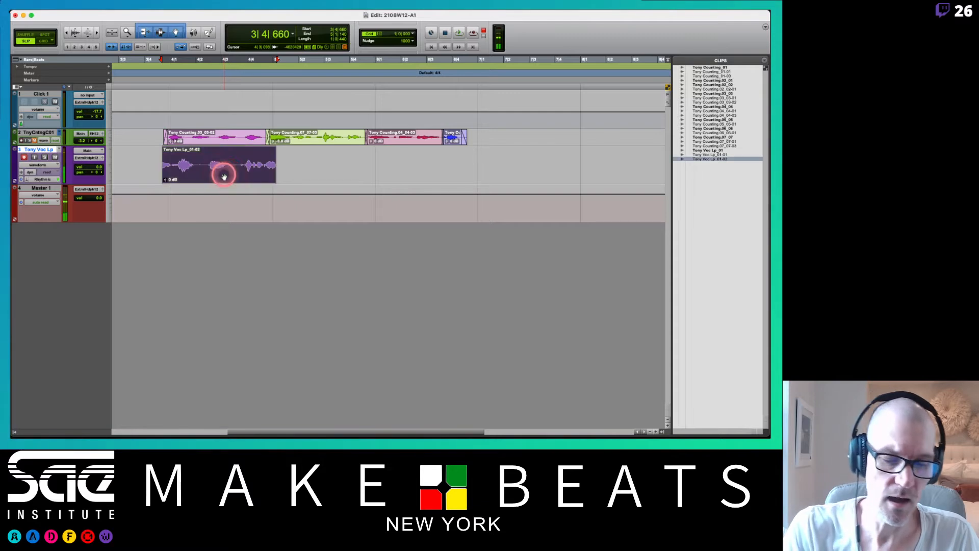
key("Delete")
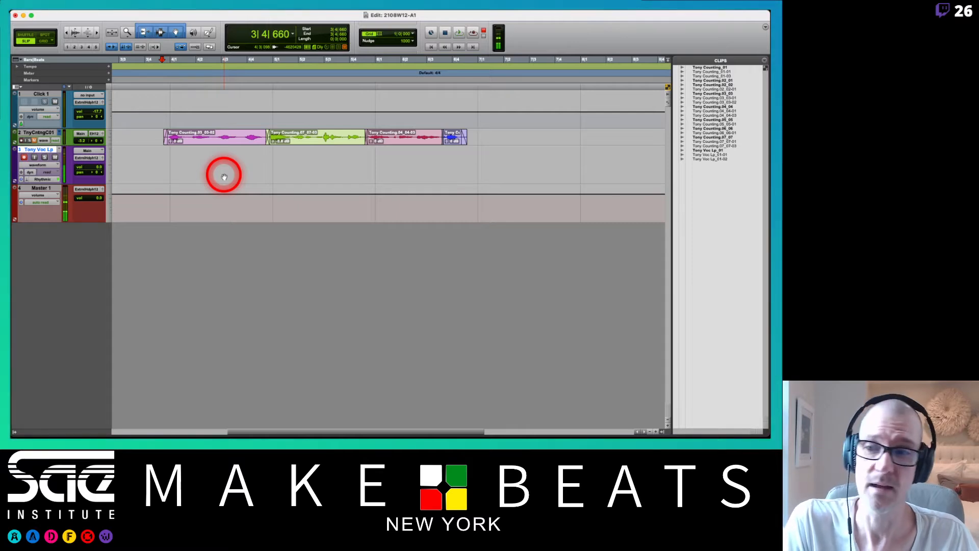
left_click(24, 157)
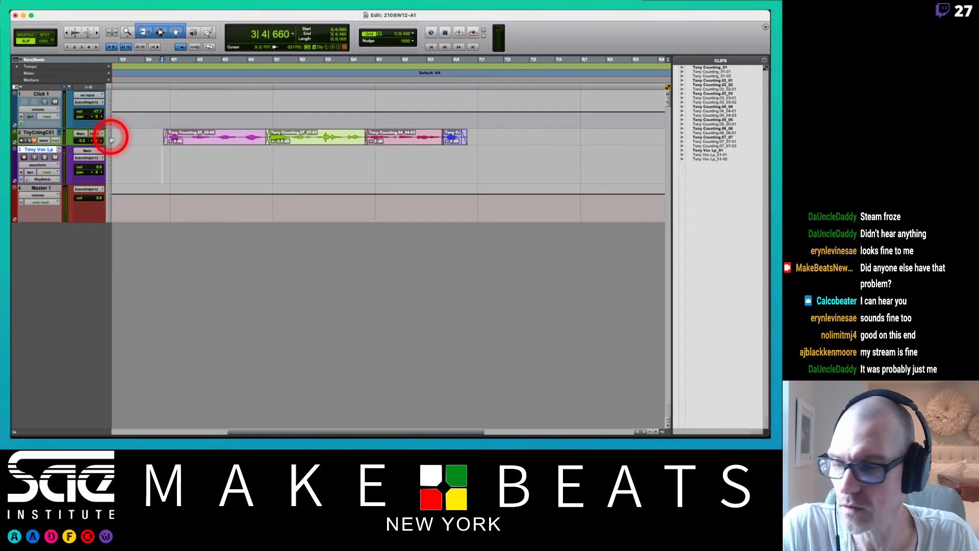
Switch to the PDF viewer and review the playlist comping instructions and submission guidelines in pt 2 lab.pdf.
key("super+Tab")
left_click(741, 243)
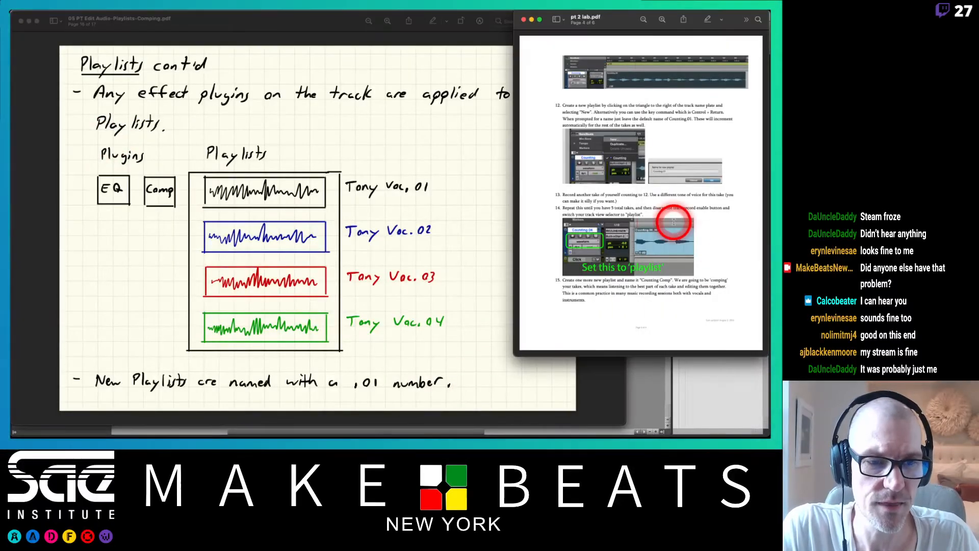
scroll(674, 222, "down", 15)
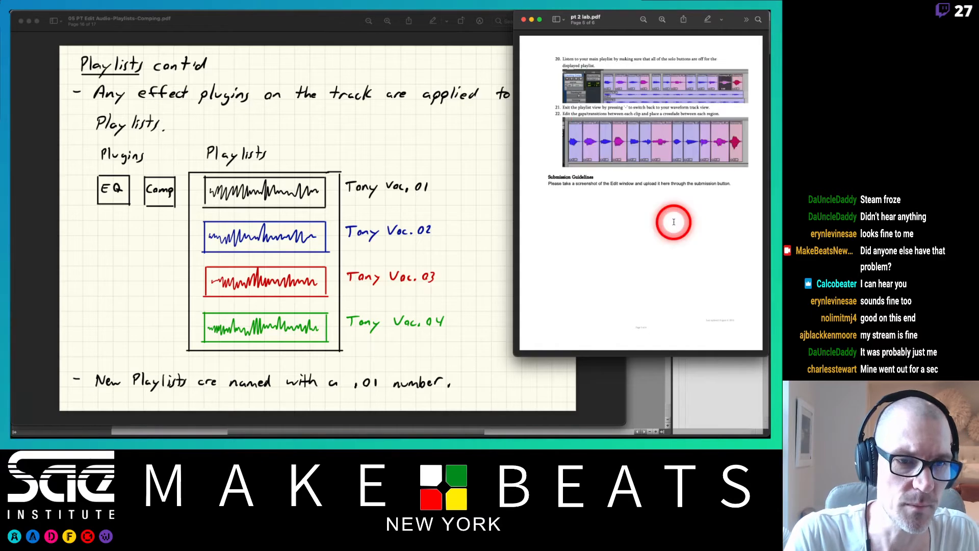
scroll(674, 221, "up", 5)
scroll(674, 221, "down", 5)
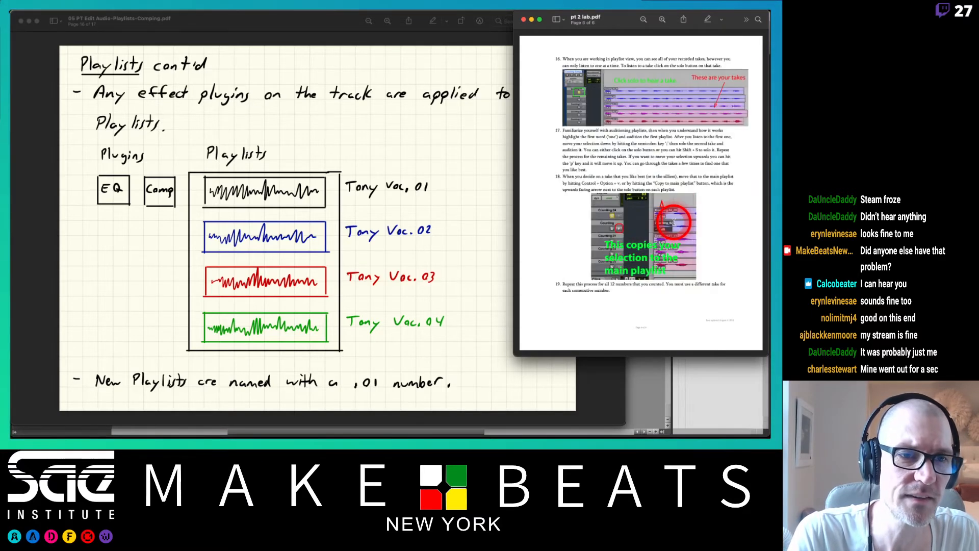
scroll(673, 222, "up", 5)
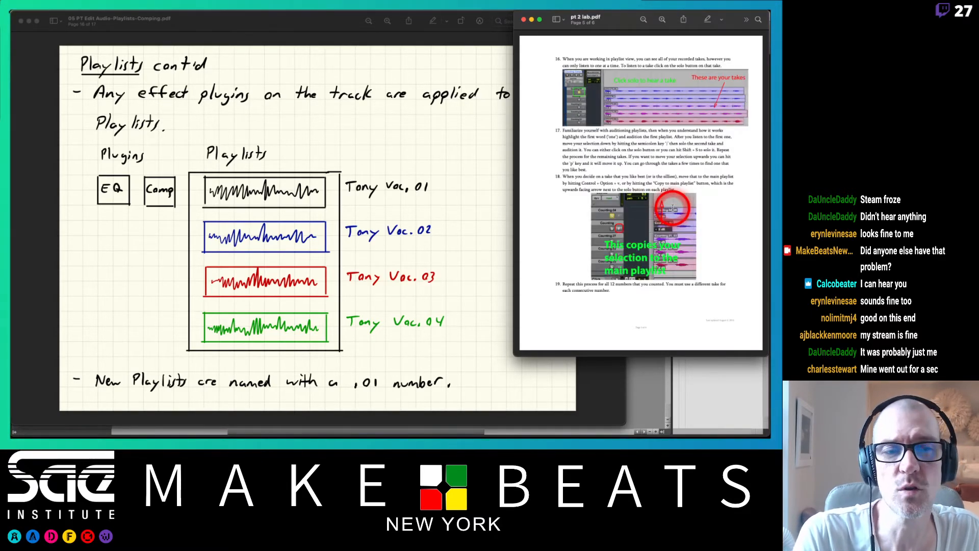
scroll(673, 208, "down", 5)
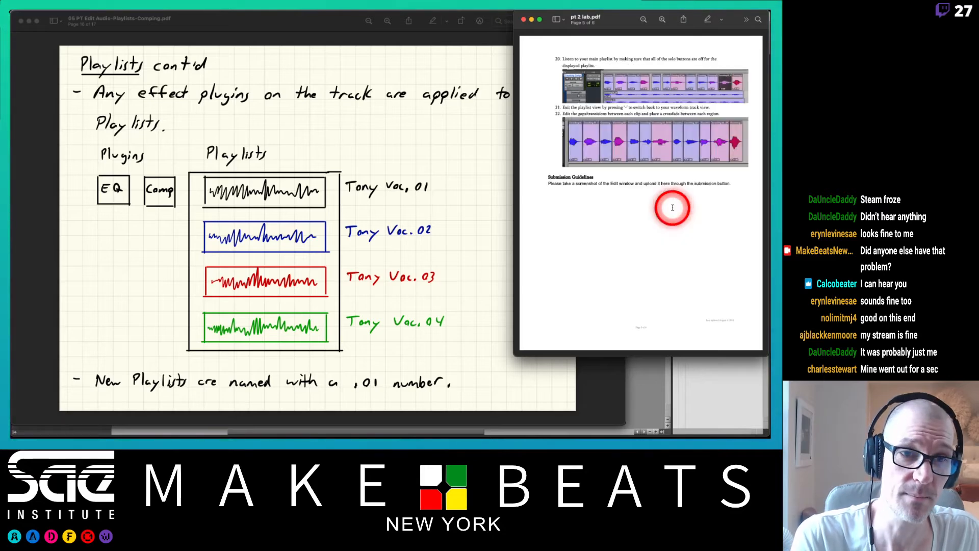
scroll(672, 208, "up", 10)
scroll(672, 208, "down", 5)
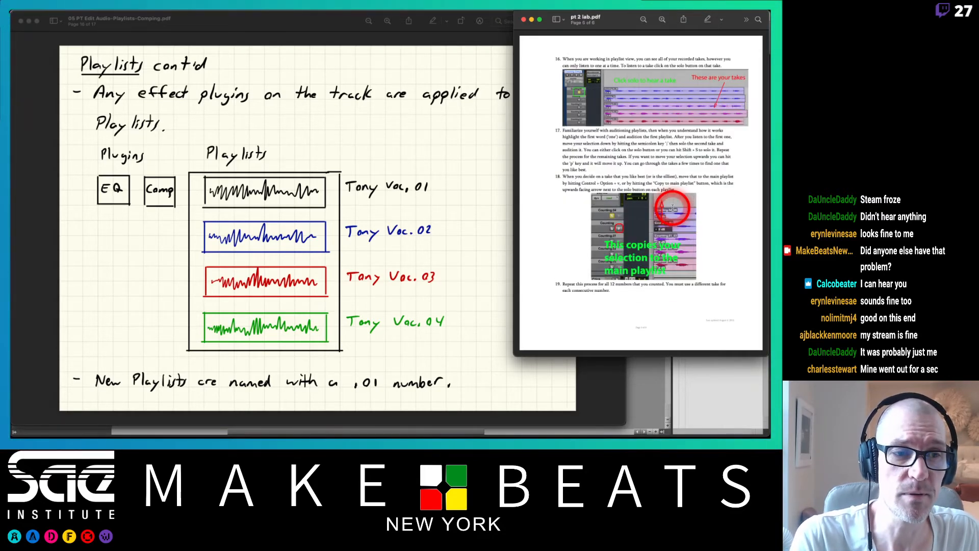
scroll(673, 208, "down", 5)
scroll(673, 208, "up", 5)
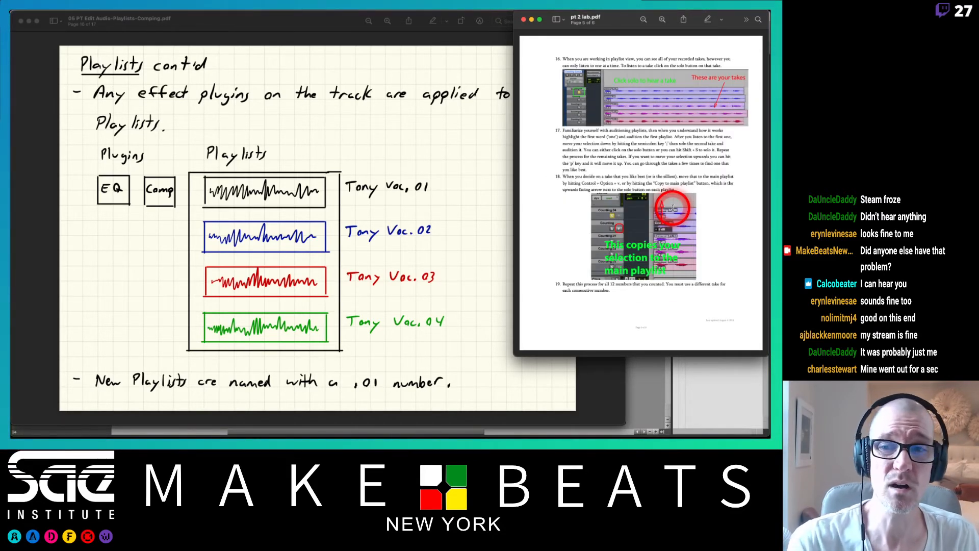
Page back through 05 PT Edit Audio-Playlists-Comping.pdf from the playlists notes to the Object tool page.
left_click(325, 26)
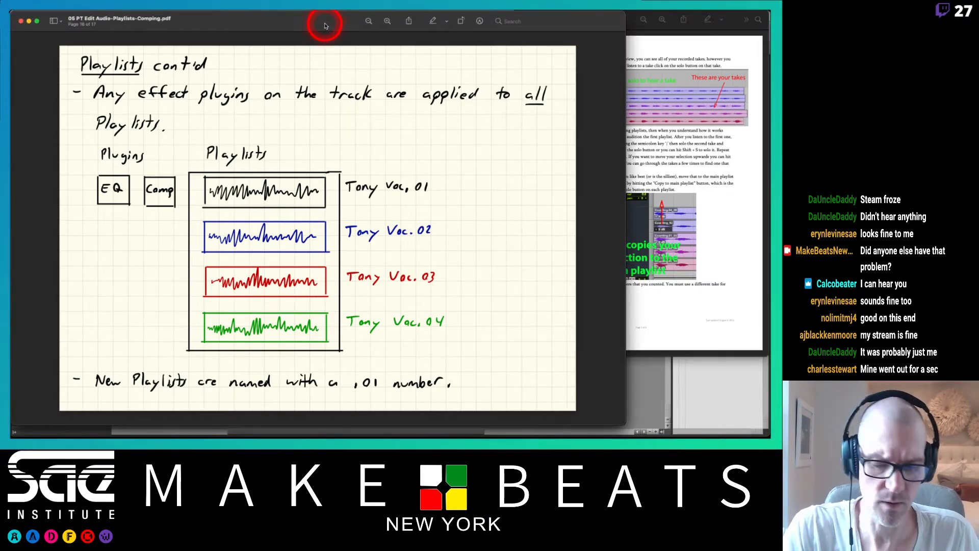
key("Down")
key("Up")
key("Up")
key("Up")
key("Up")
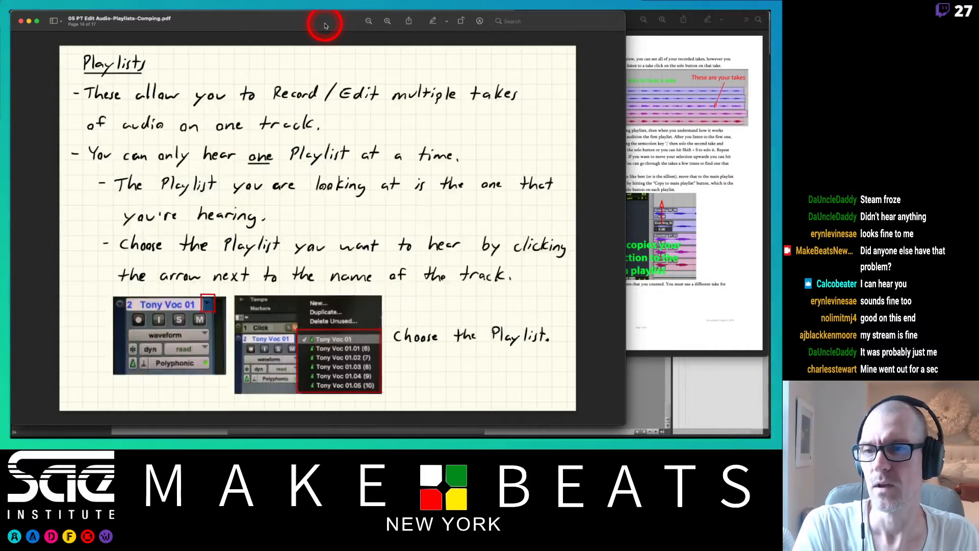
key("Up")
key("Up")
key("Up")
key("Up")
key("Up")
key("Up")
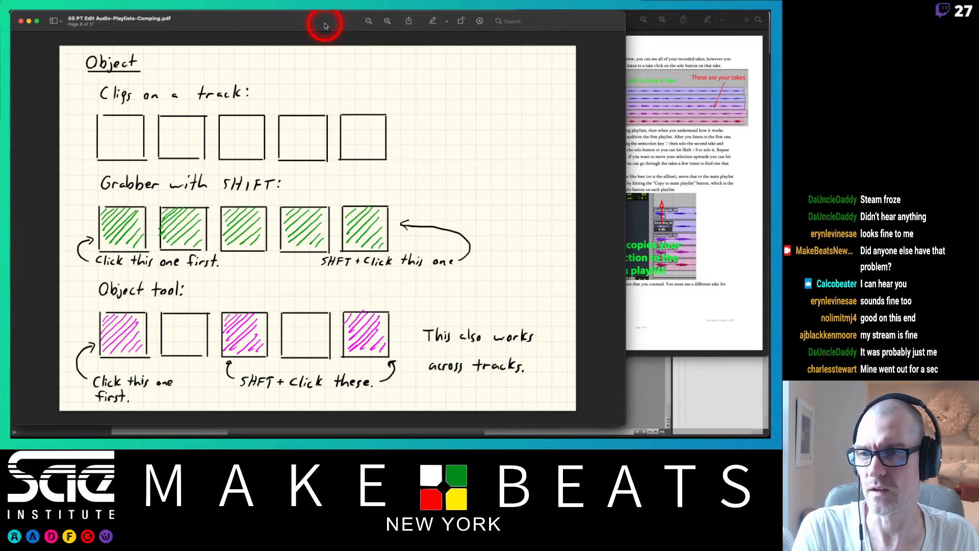
Page back through 05 PT Edit Audio-Playlists-Comping.pdf from the Object tool page to the Clips List notes, and forward to the Tools review.
key("Up")
key("Up")
key("Up")
key("Up")
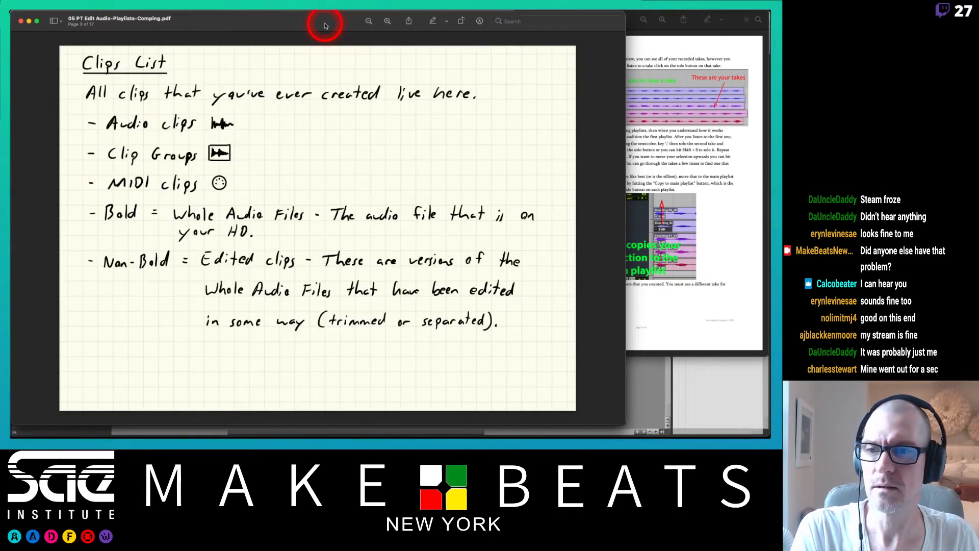
key("Down")
key("Down")
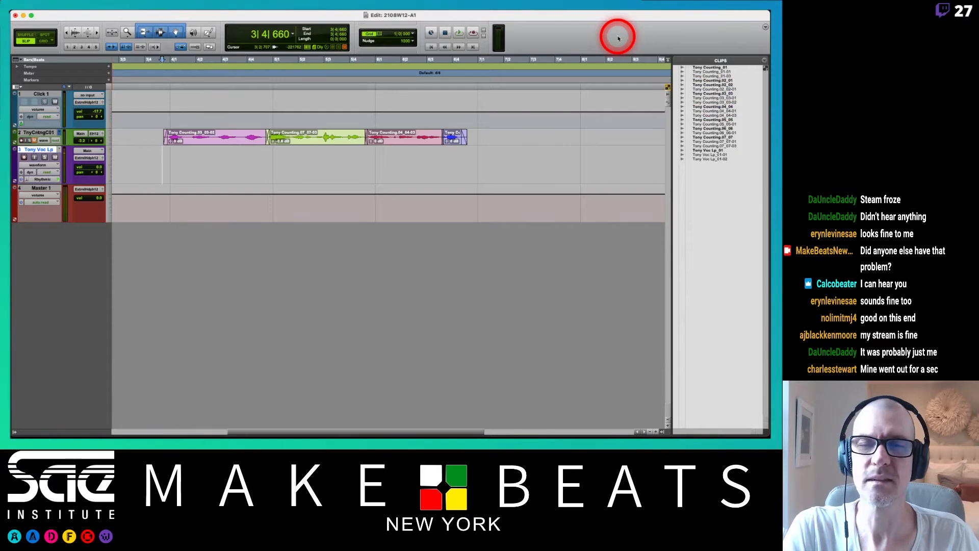
In Pro Tools, increase the height of the counting track and delete the empty vocal loop track below it.
left_click(108, 139)
left_click(114, 154)
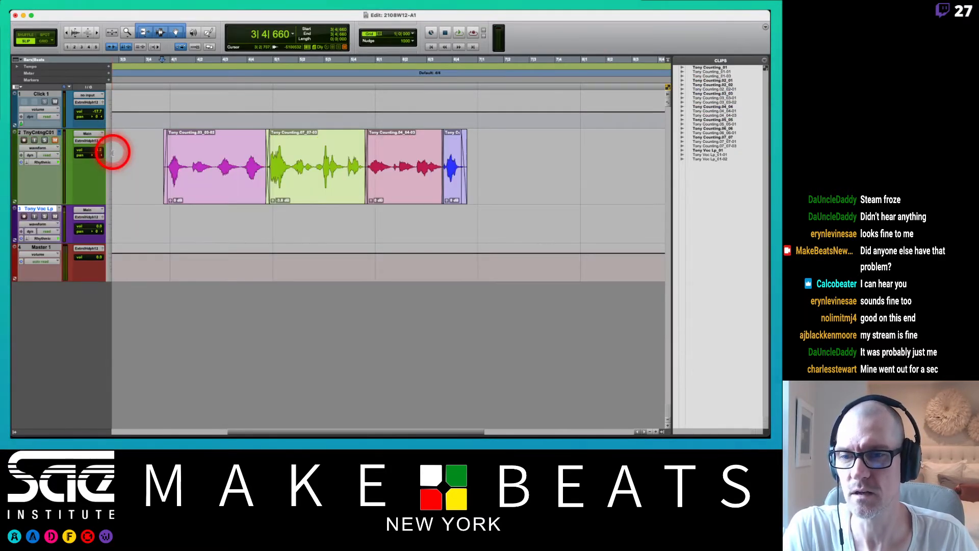
right_click(44, 209)
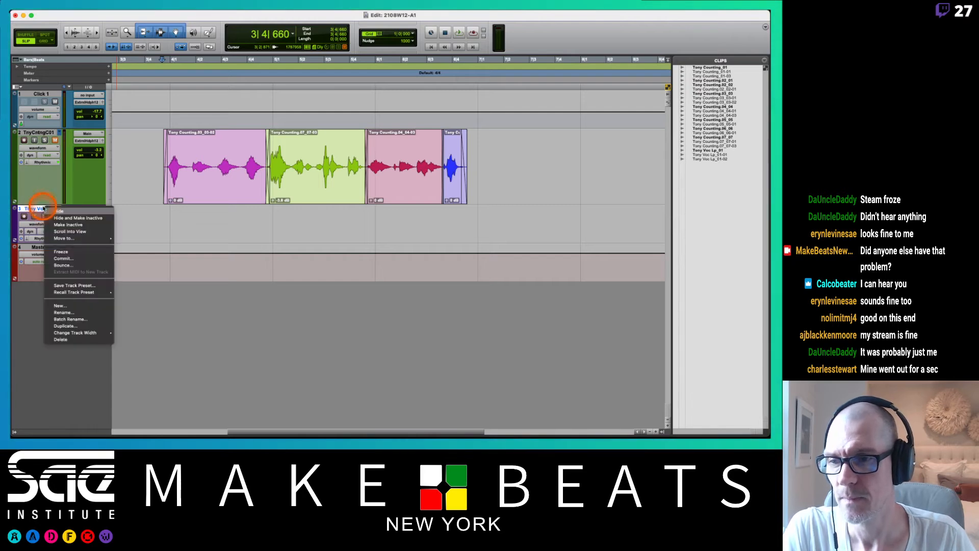
left_click(72, 339)
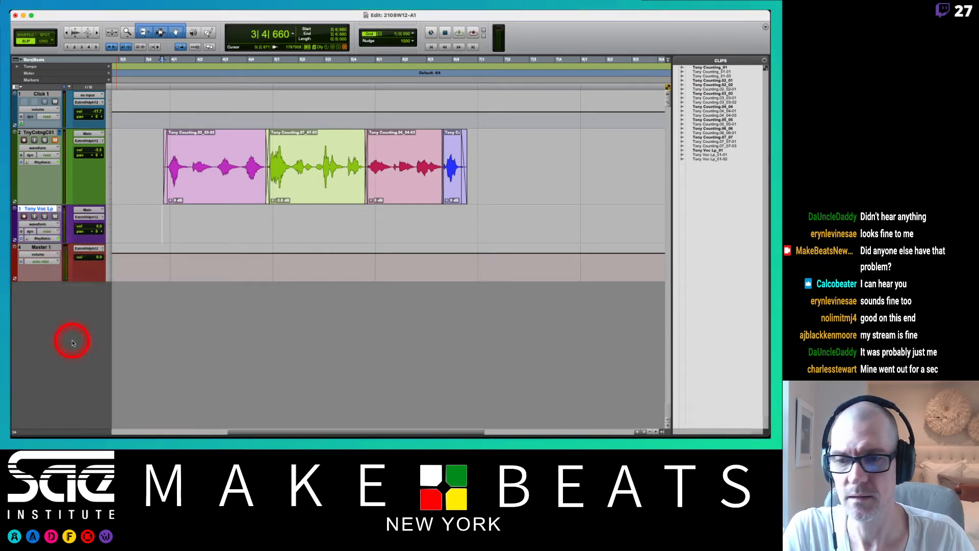
Switch the counting track to its .02 playlist and audition it from 3|4|244 with the Click 1 track muted.
left_click(60, 132)
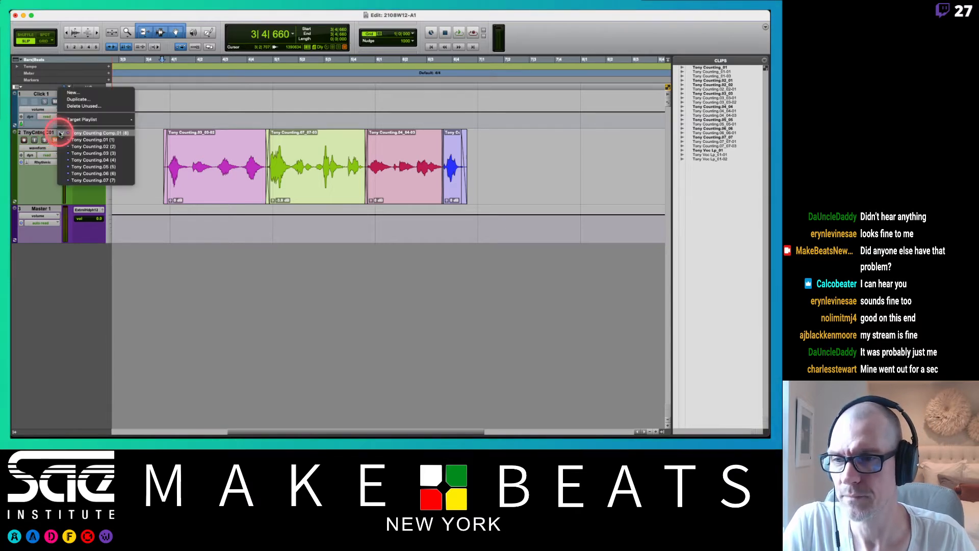
left_click(74, 146)
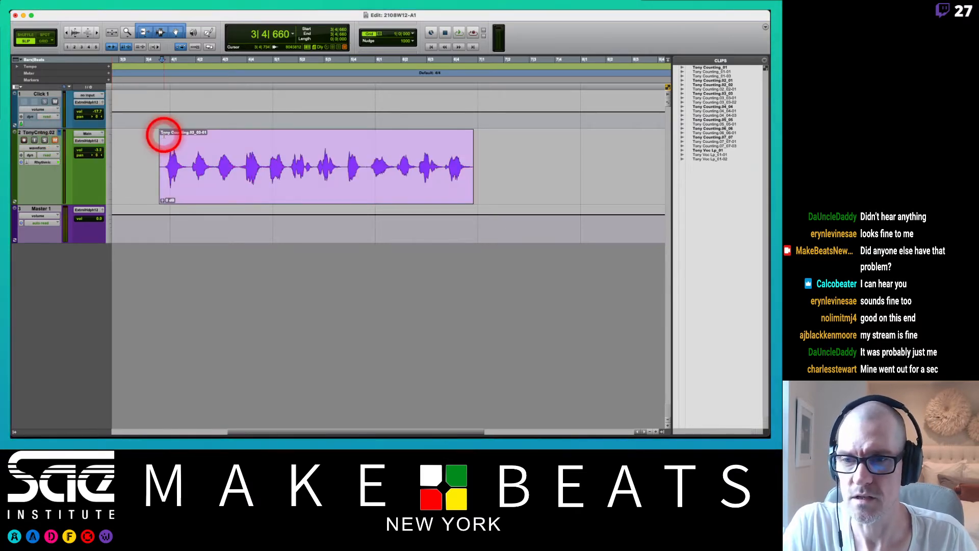
left_click(149, 163)
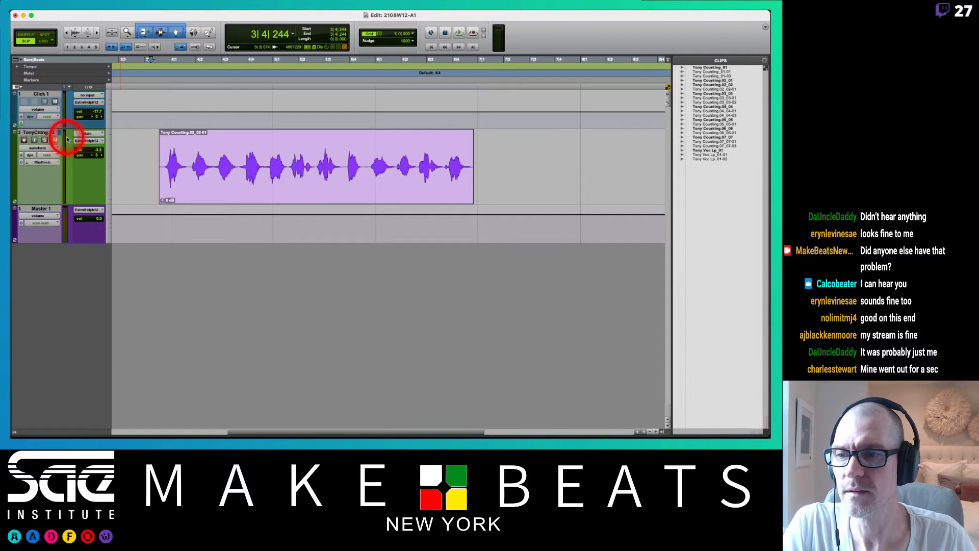
key("space")
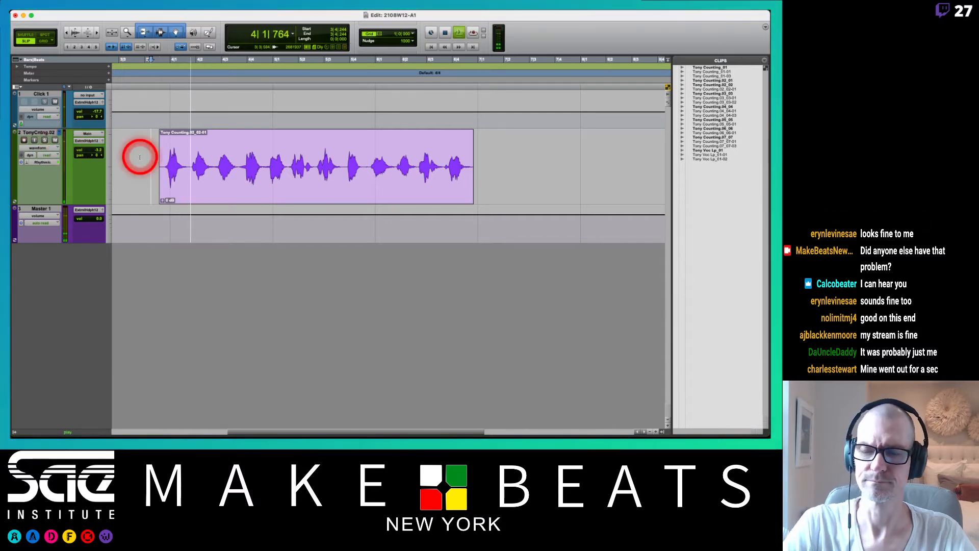
left_click(54, 102)
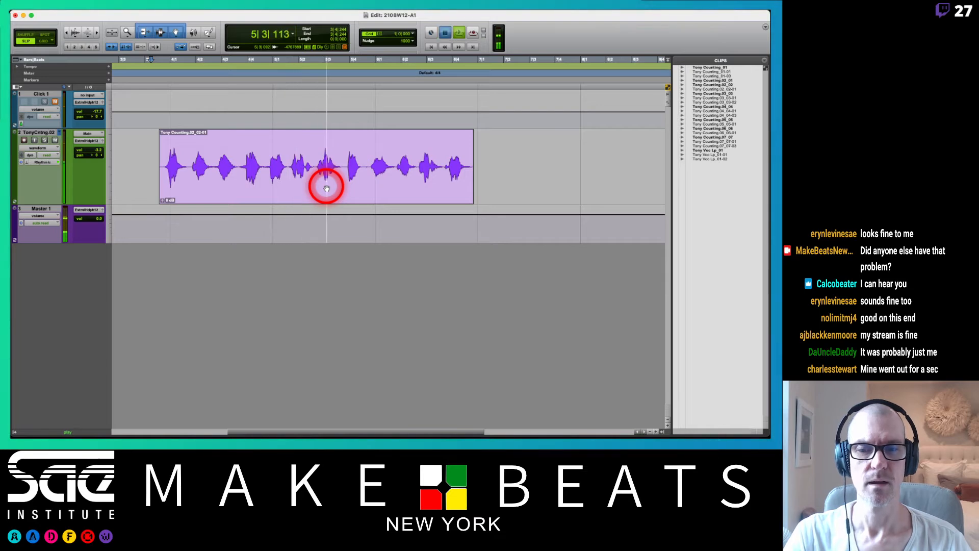
key("space")
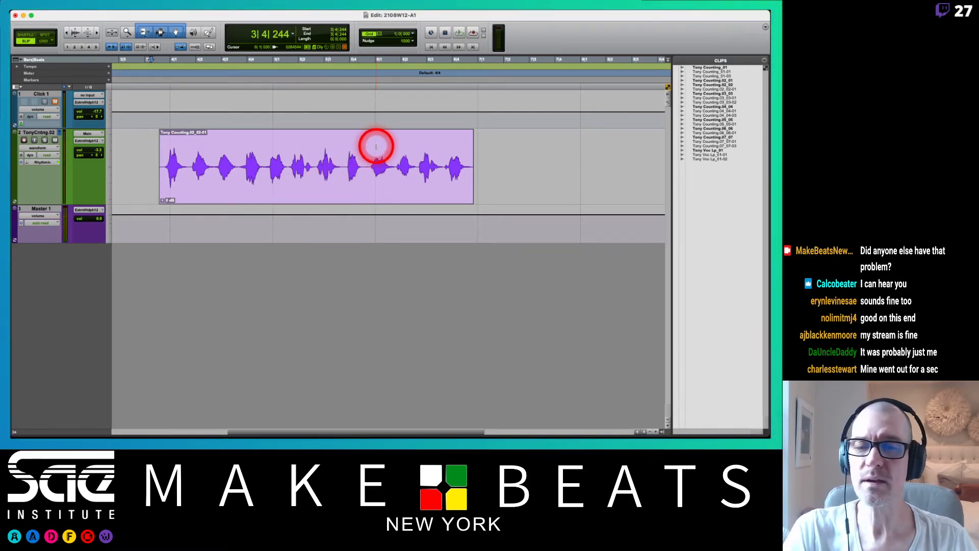
Set the counting track's height to jumbo and hide the Clips list.
left_click(109, 160)
left_click(118, 163)
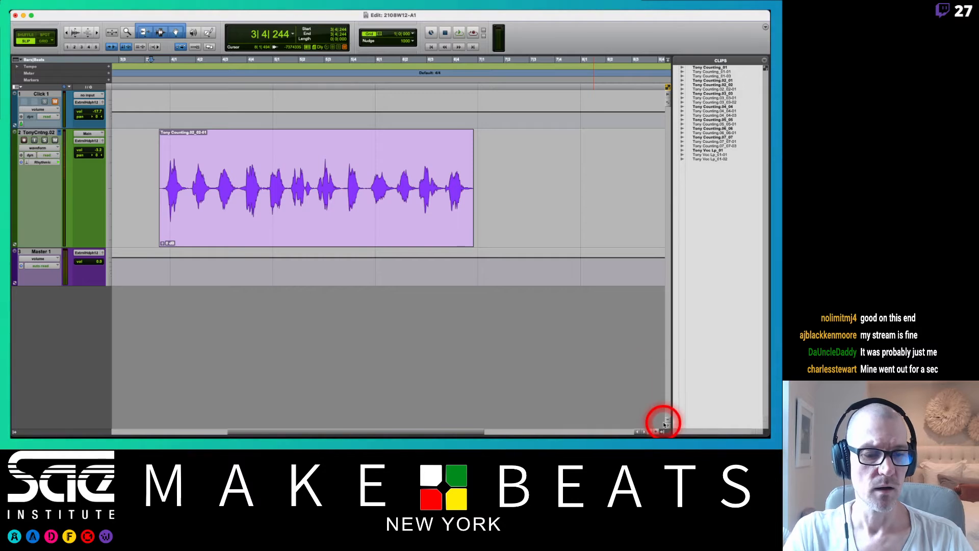
left_click(661, 431)
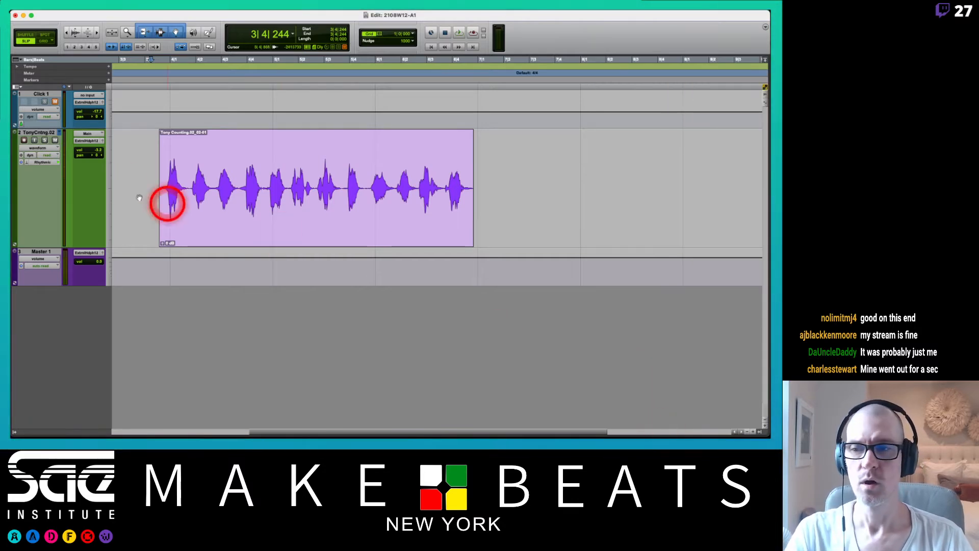
Activate the Trim, Selector and Grabber tools in turn, and re-enable the Smart Tool that combines them.
left_click(144, 35)
left_click(159, 33)
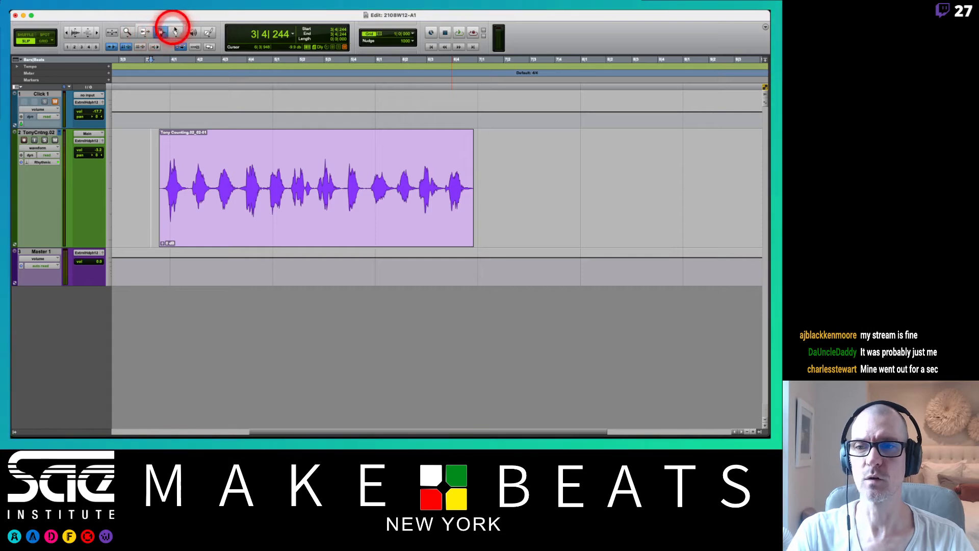
left_click(176, 32)
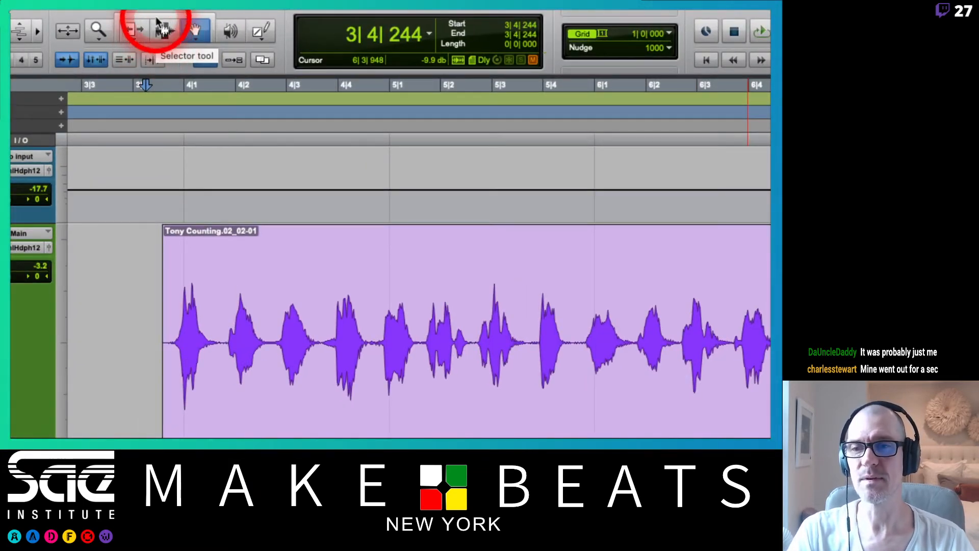
left_click(153, 15)
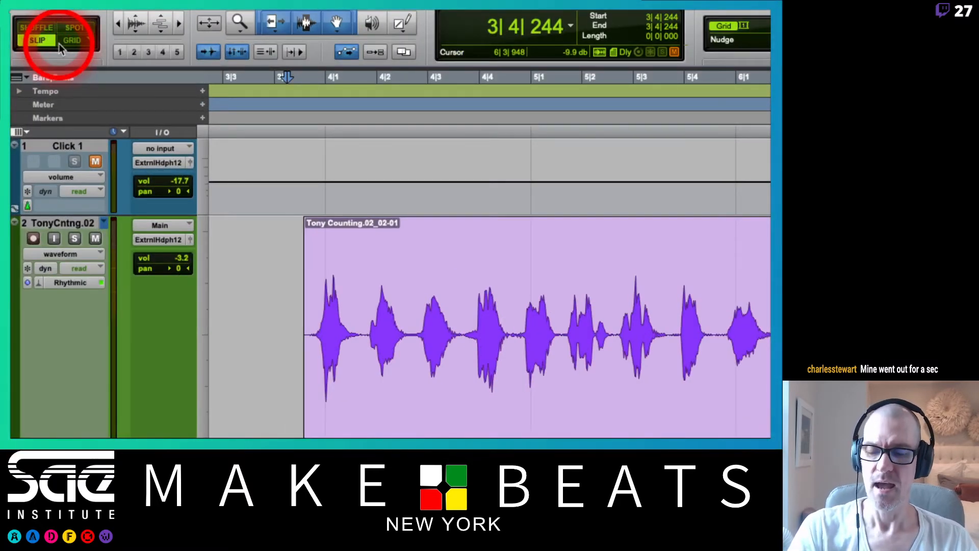
Switch to the lecture notes PDF, review the Edit Modes page covering Shuffle, Slip, Spot and Grid, and return to Pro Tools.
key("super+Tab")
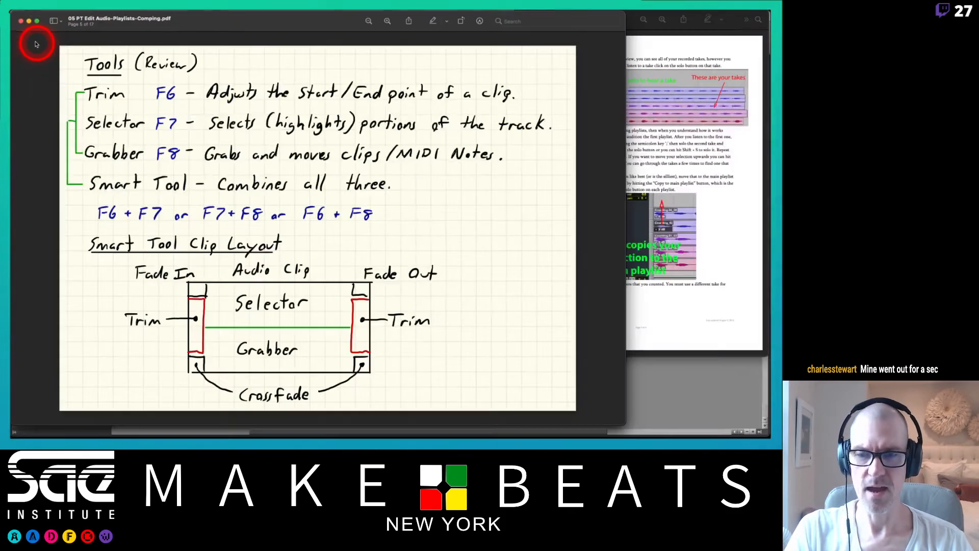
key("Left")
key("Left")
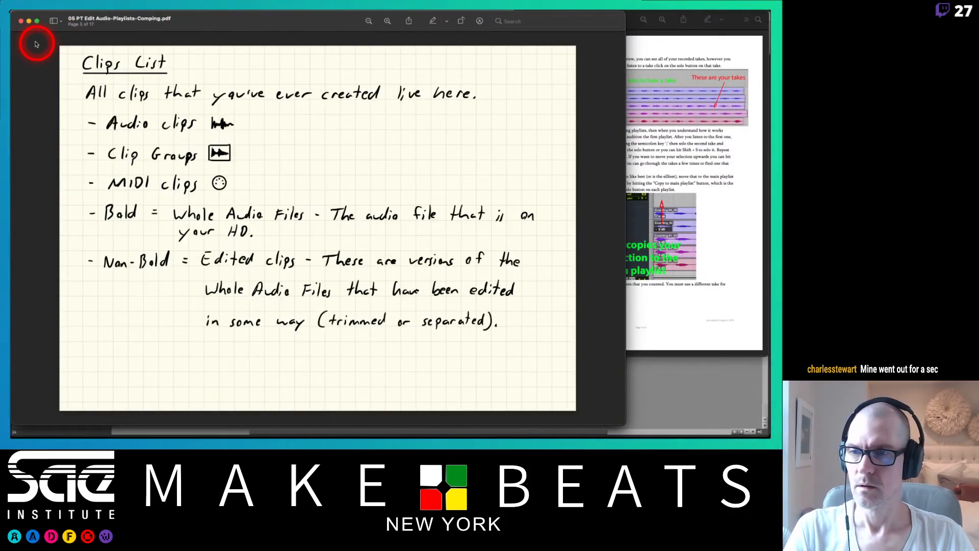
key("Right")
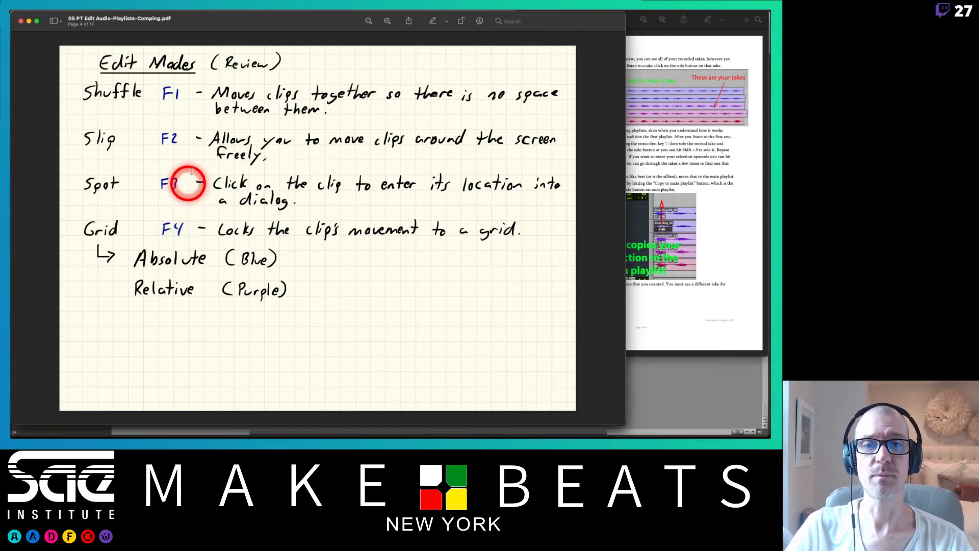
key("super+Tab")
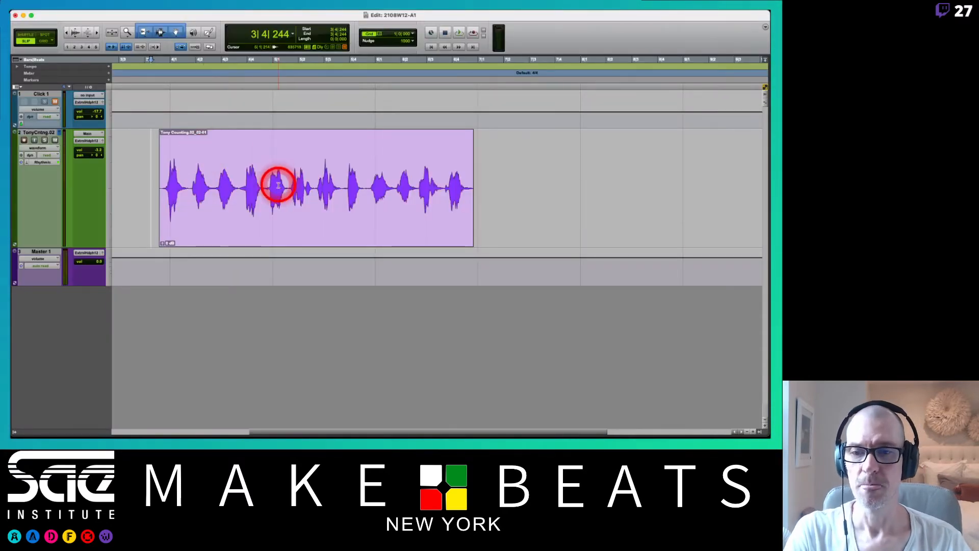
Select the middle of the counting clip from 5|1|600 to about 5|4|529, delete it in Slip mode, and undo the deletion.
left_click_drag(288, 180, 363, 183)
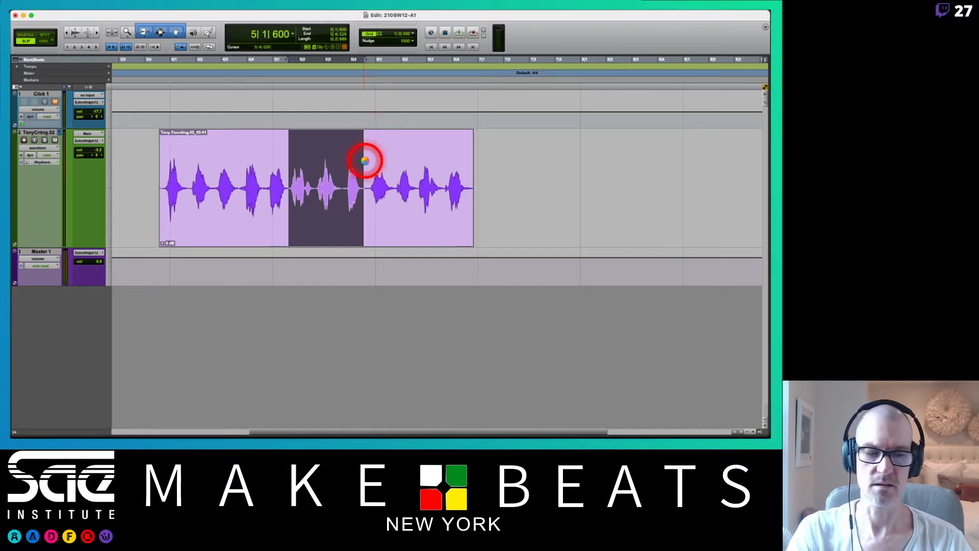
key("Delete")
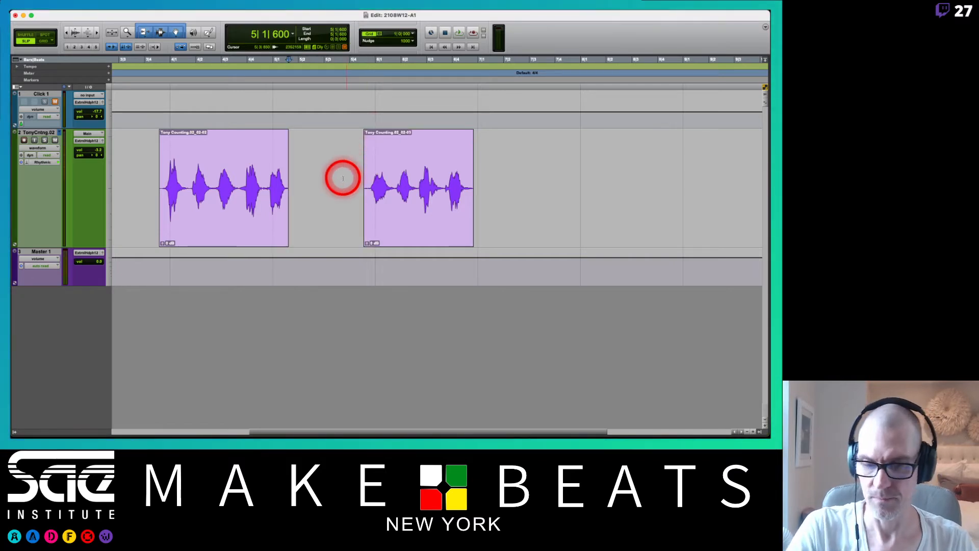
key("super+z")
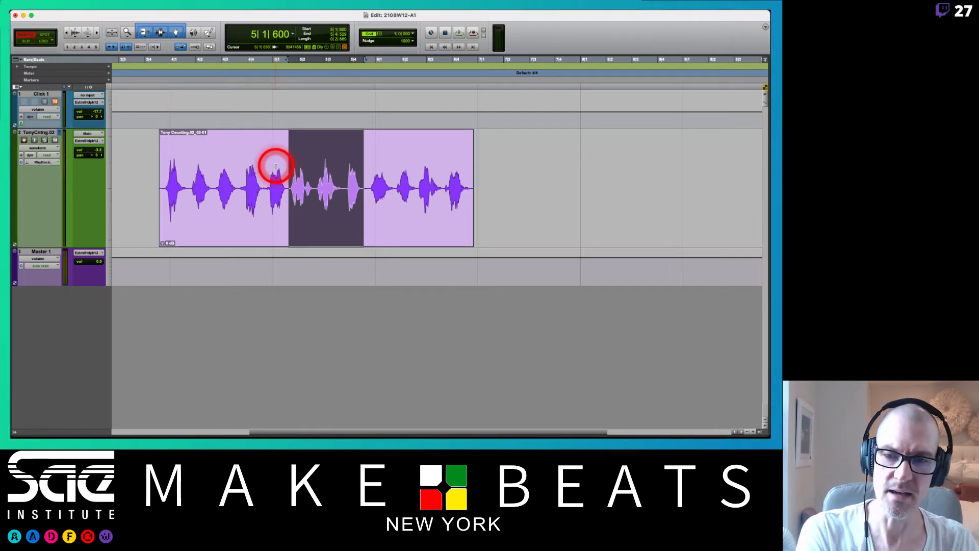
Try deleting the same selected section in Shuffle mode and again in Slip mode, undoing each deletion.
key("Delete")
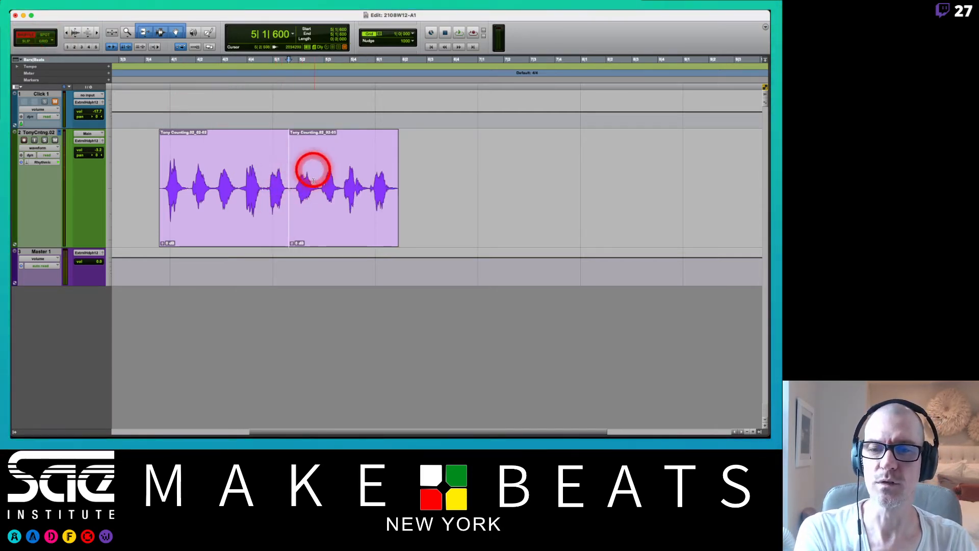
key("super+z")
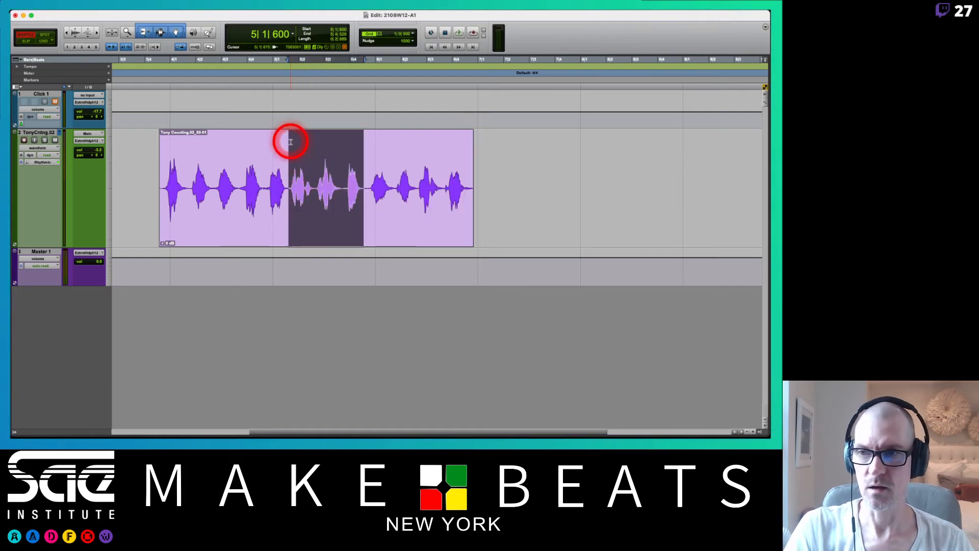
key("F2")
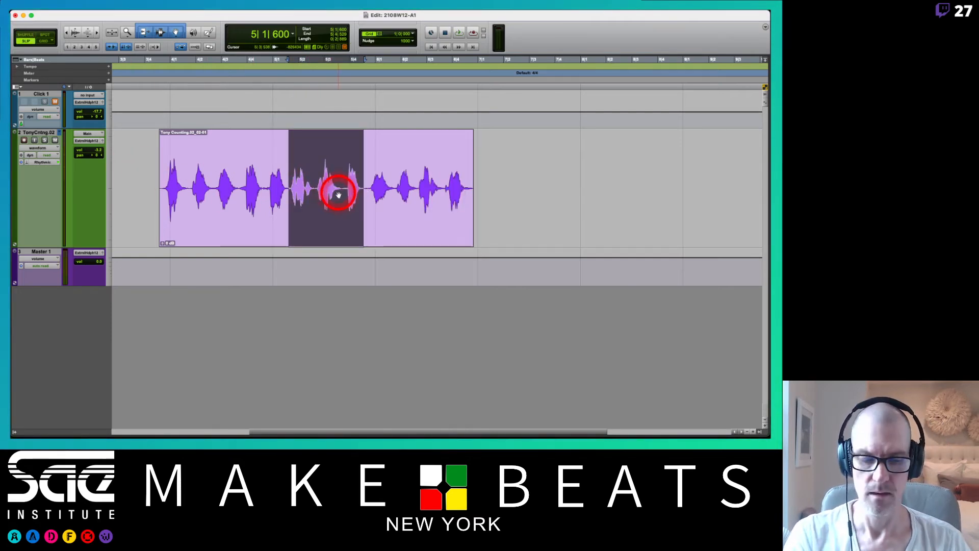
key("Delete")
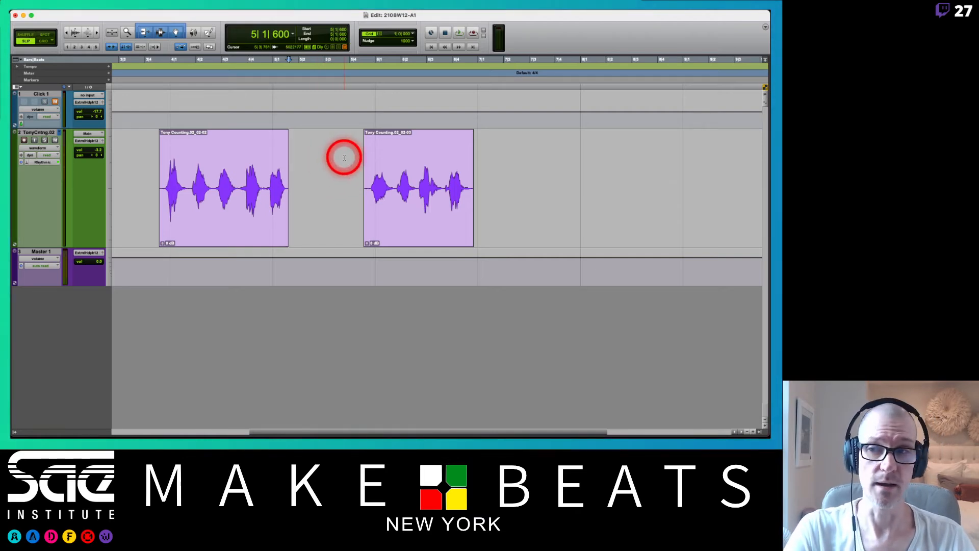
key("super+z")
Delete the section selected from 5|1|600 in Shuffle mode to close the gap in the counting clip.
key("F1")
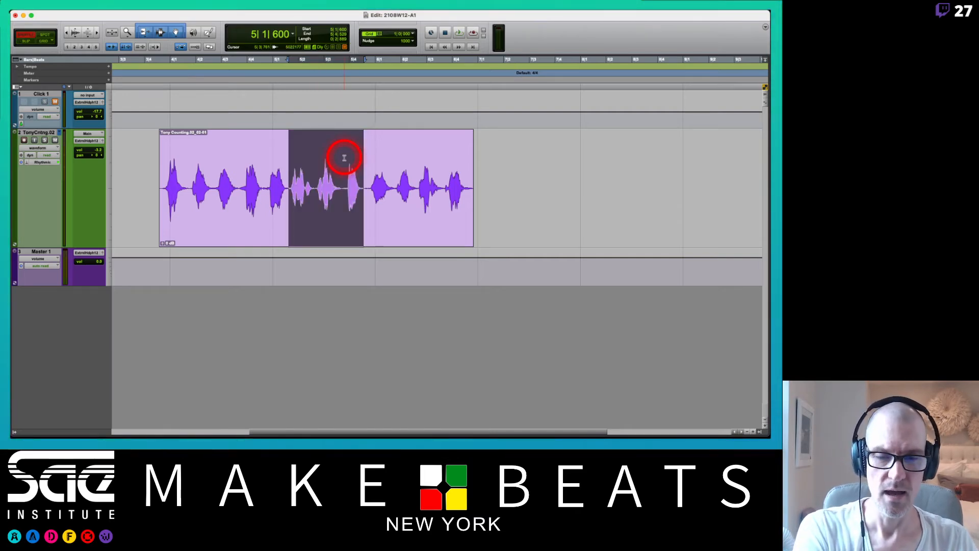
key("Delete")
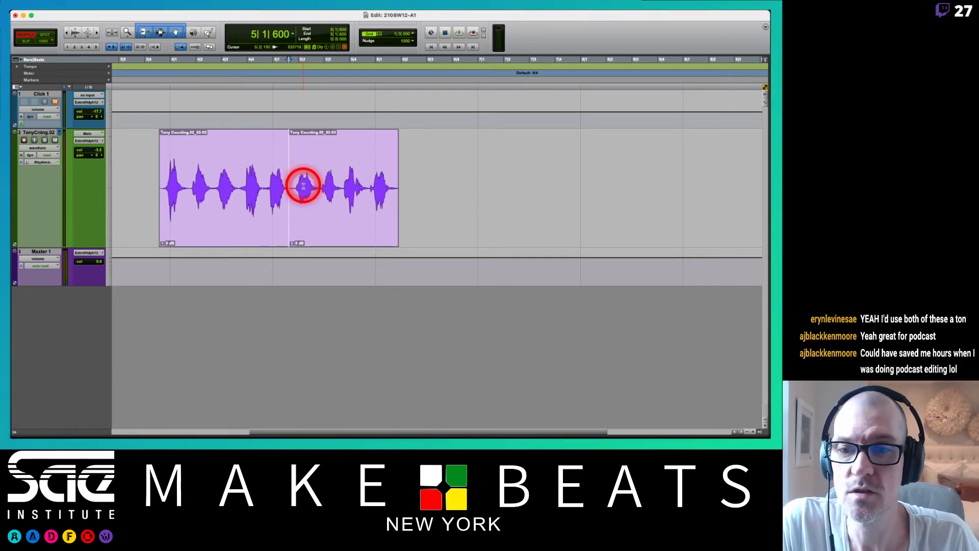
Create one mono audio track in Samples below the counting track, named with the reader's first name followed by "Reads".
left_click(49, 132)
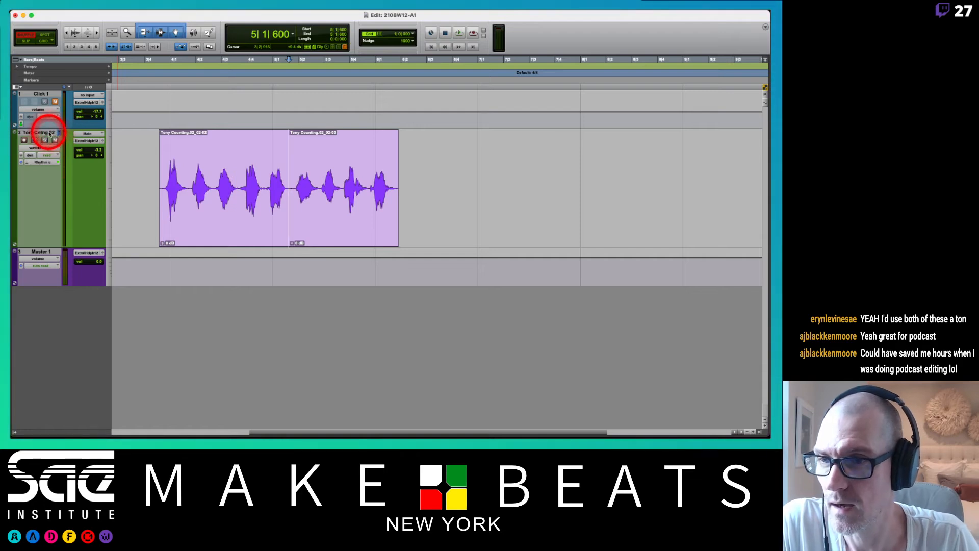
key("super+shift+n")
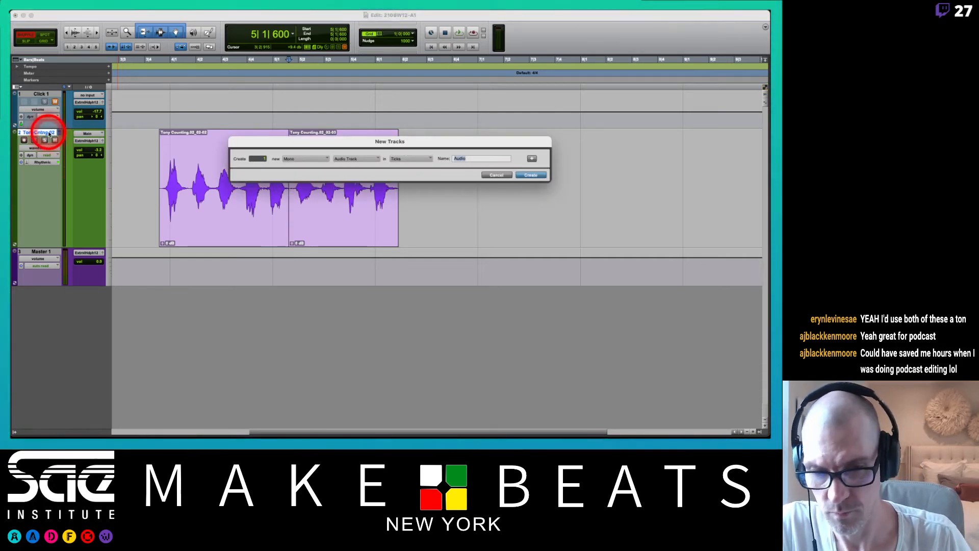
type("Tony Reads")
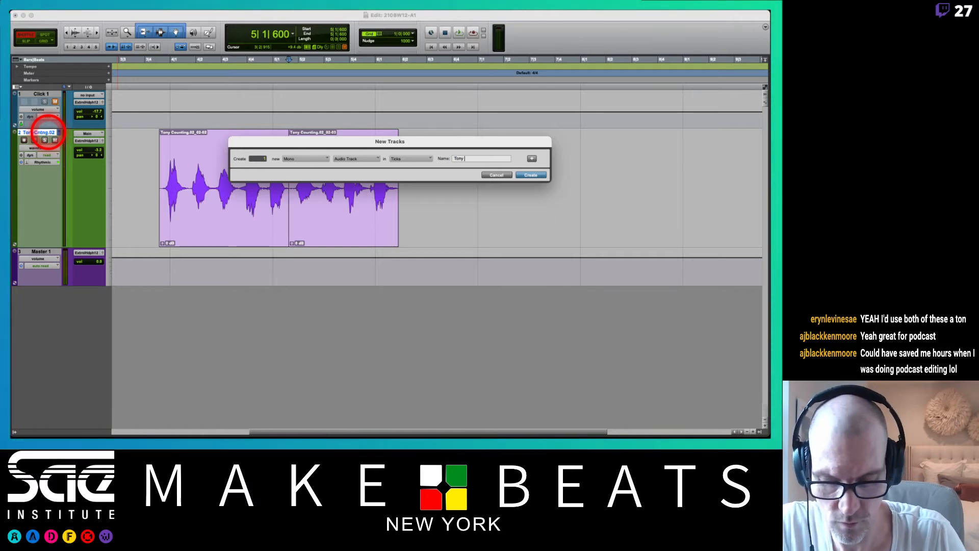
left_click(415, 159)
left_click(417, 158)
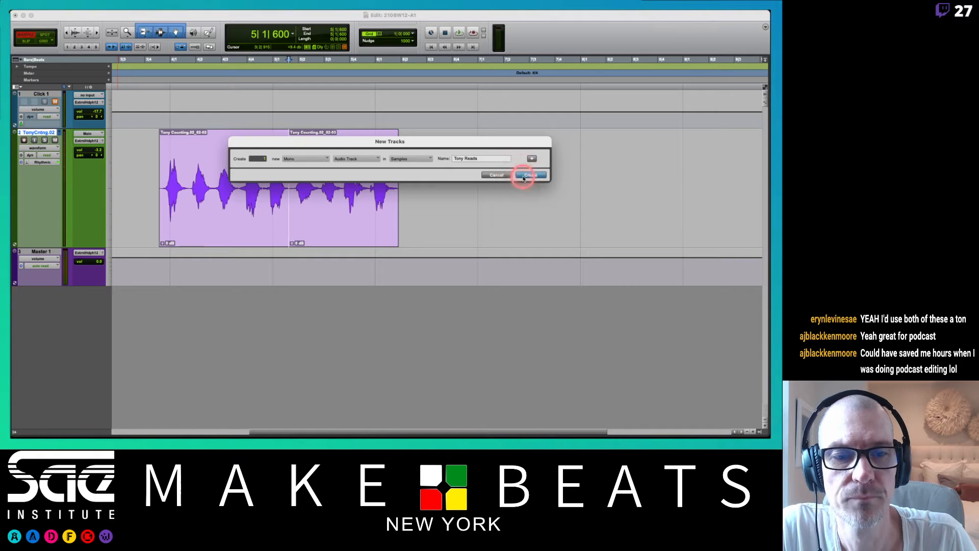
left_click(524, 175)
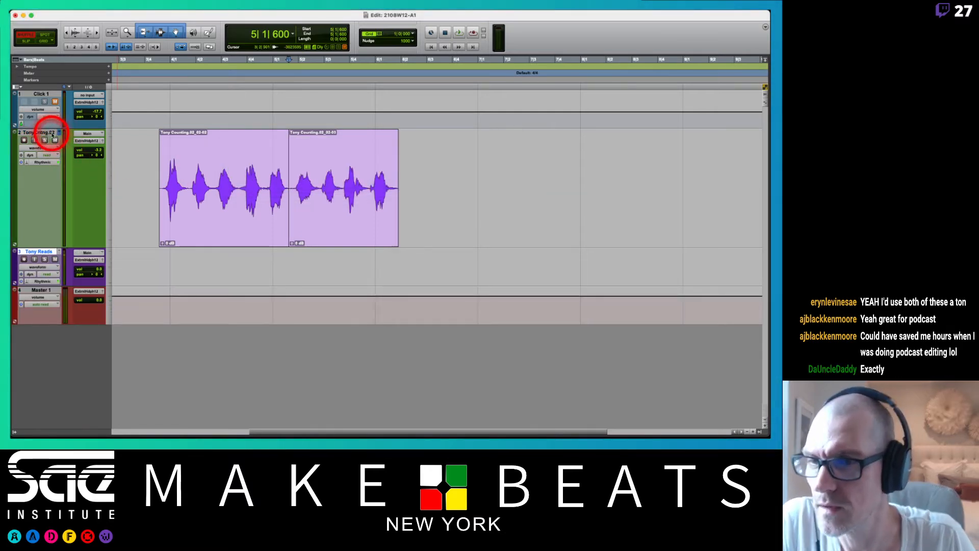
Set the counting track's height to medium and the new reading track's height to jumbo.
left_click(111, 186)
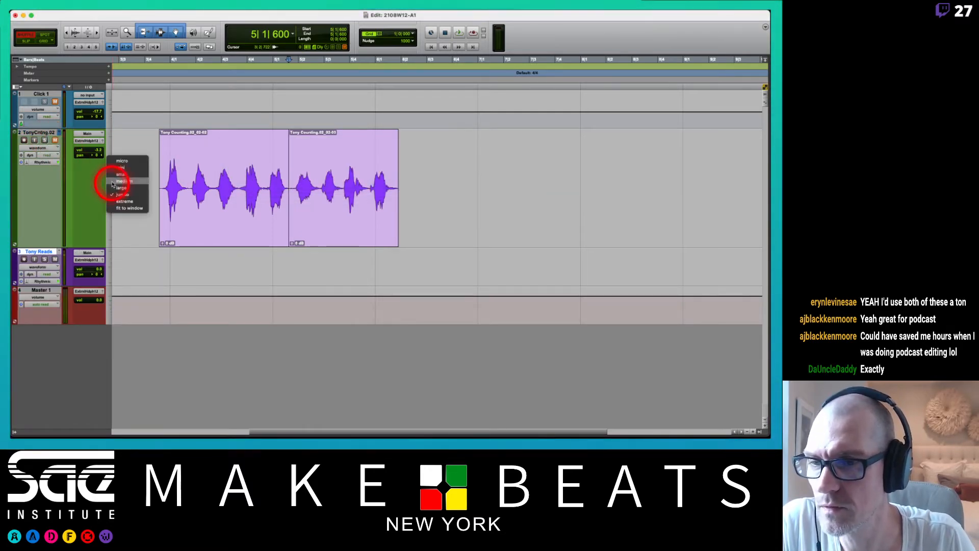
left_click(109, 211)
left_click(105, 202)
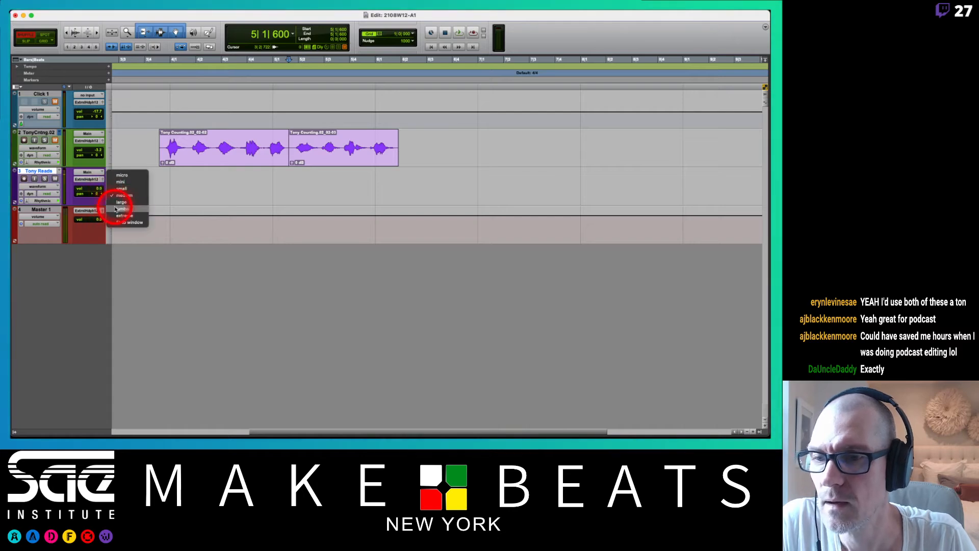
left_click(117, 205)
Record-arm the reading track and record the reading onto it starting at 3|4|511.
left_click(158, 196)
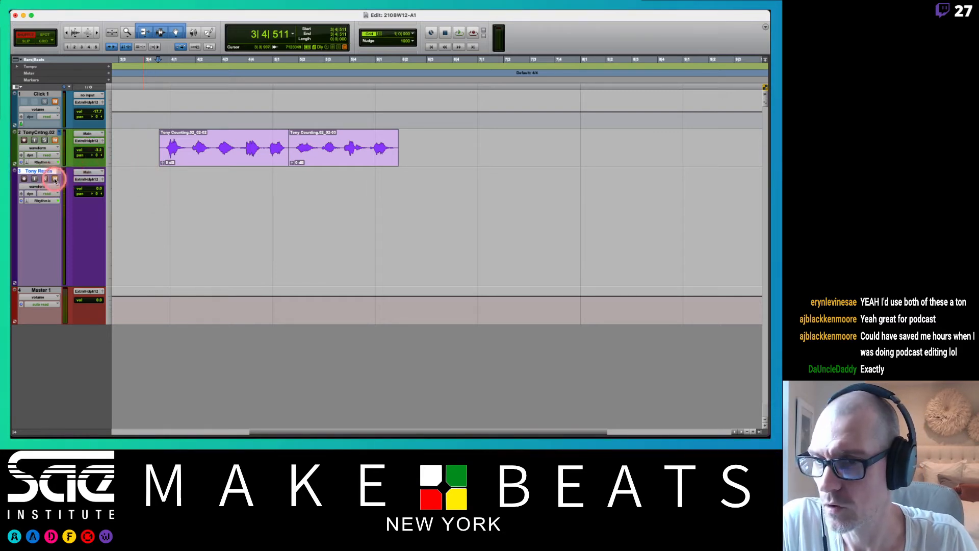
left_click(24, 179)
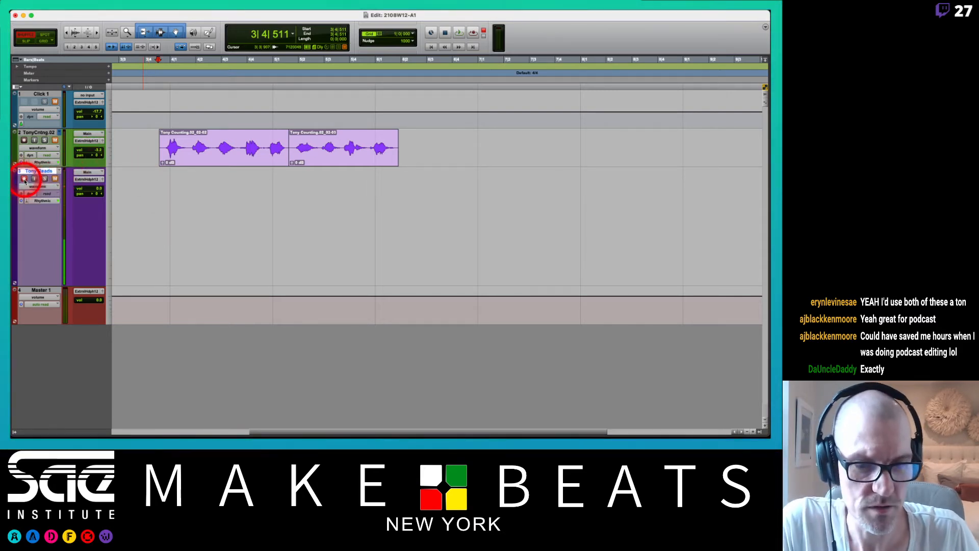
key("super+space")
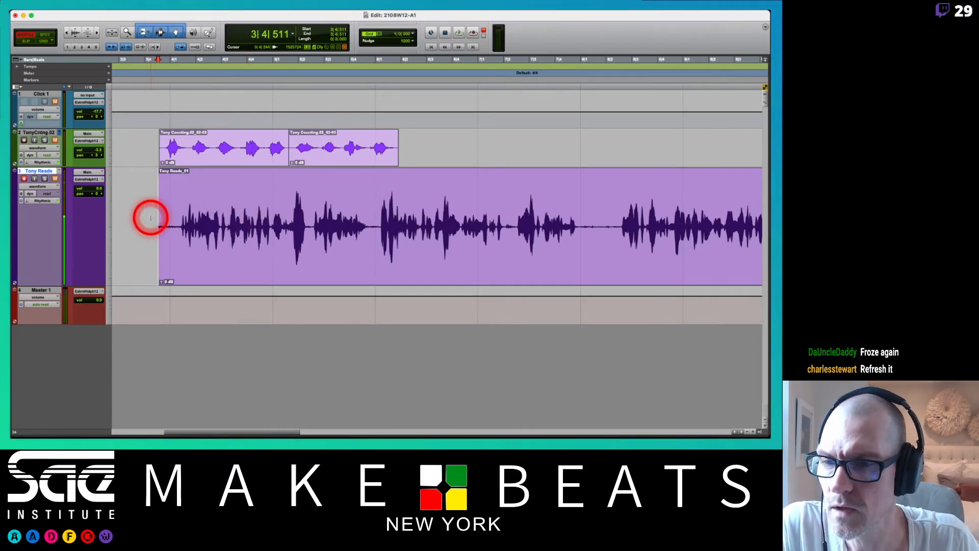
Remove the silence at the start of the recorded reading in Shuffle mode and disarm the track's recording.
left_click_drag(150, 218, 178, 225)
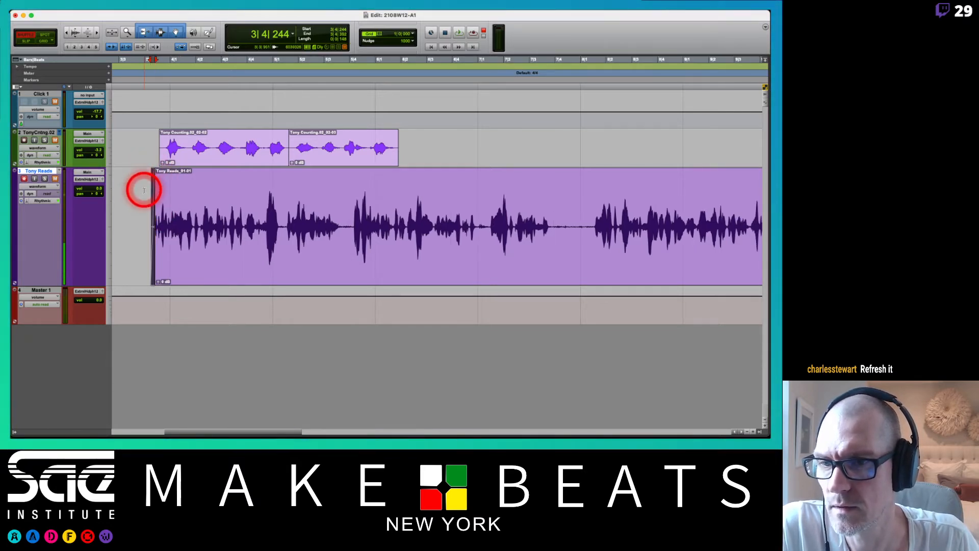
left_click(145, 192)
key("space")
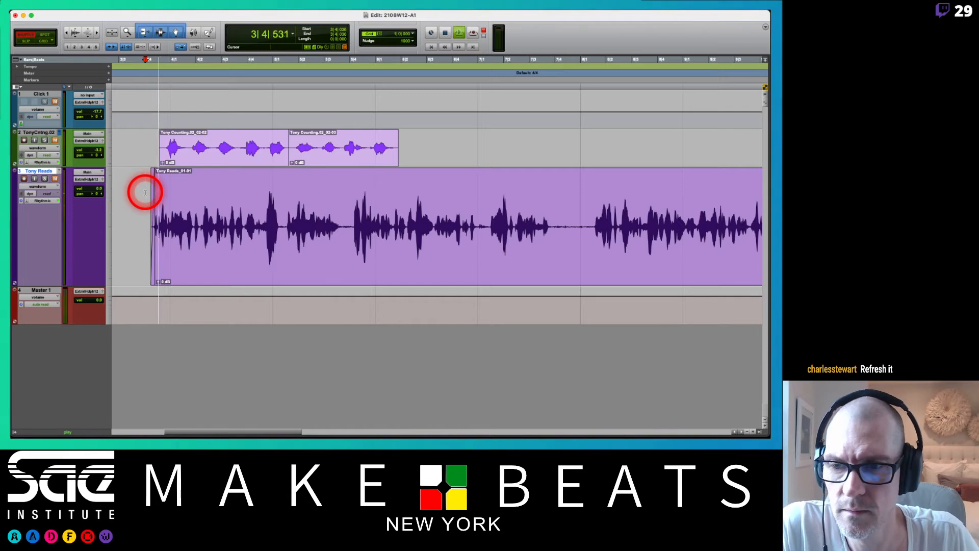
key("space")
left_click(24, 178)
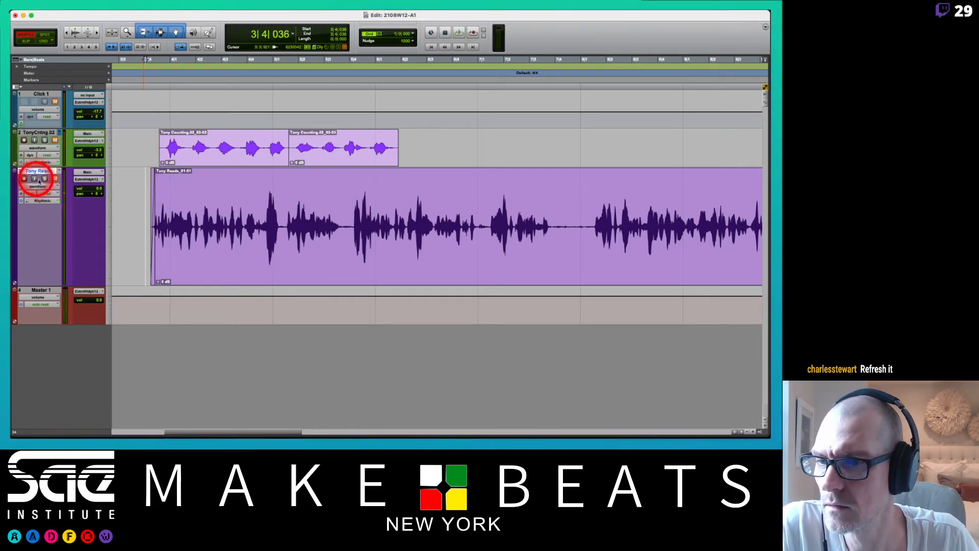
Play back the reading from 3|4|036 to find the first mistake, lowering the reading track's volume slightly during playback.
key("space")
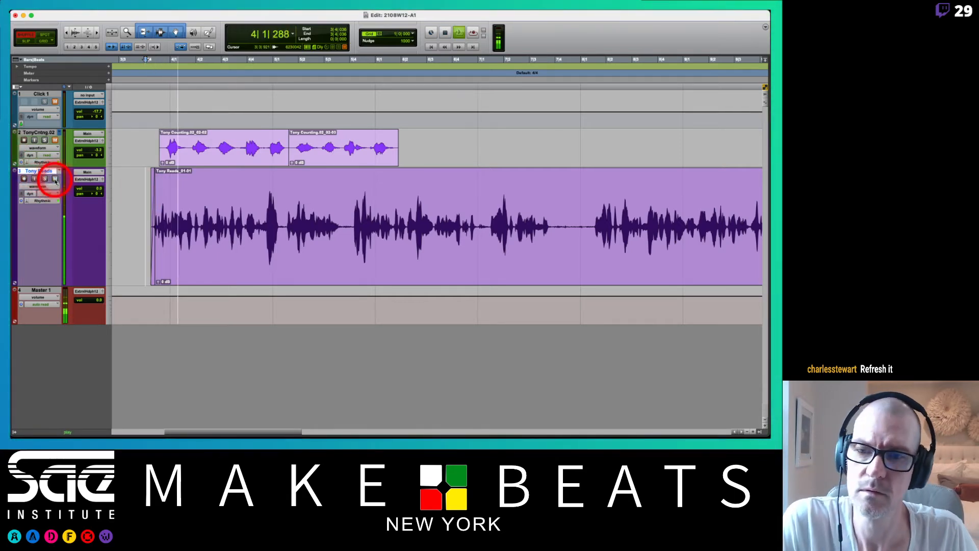
left_click(95, 190)
left_click_drag(98, 190, 100, 196)
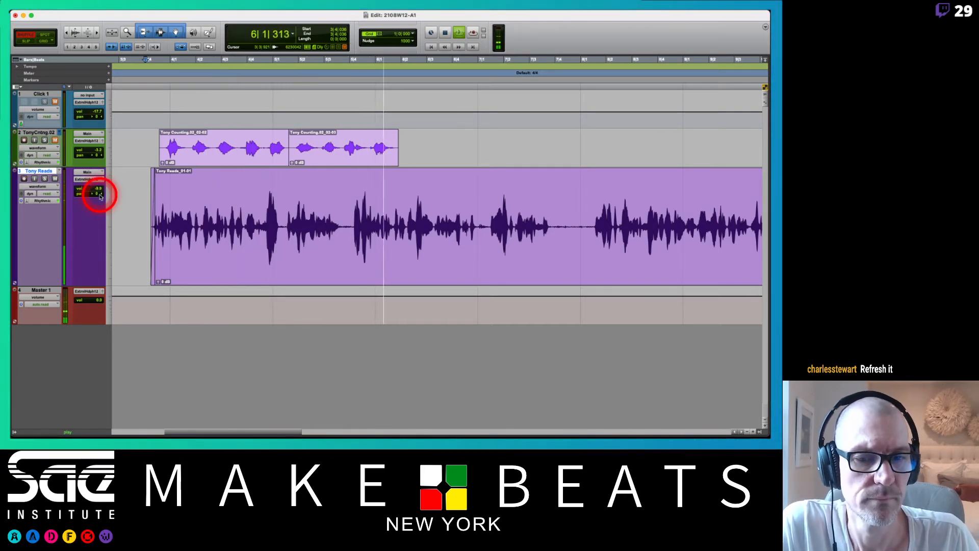
scroll(346, 233, "right", 5)
scroll(346, 233, "right", 3)
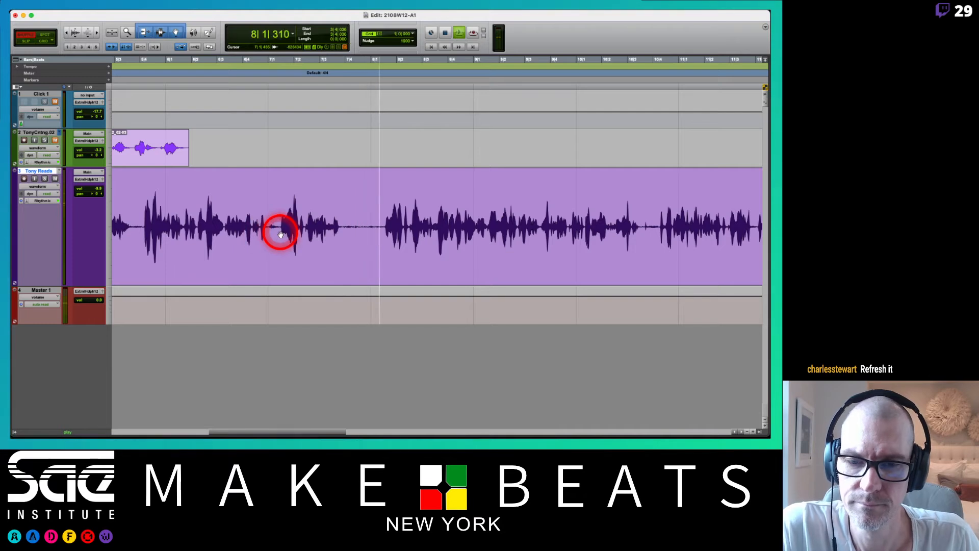
key("space")
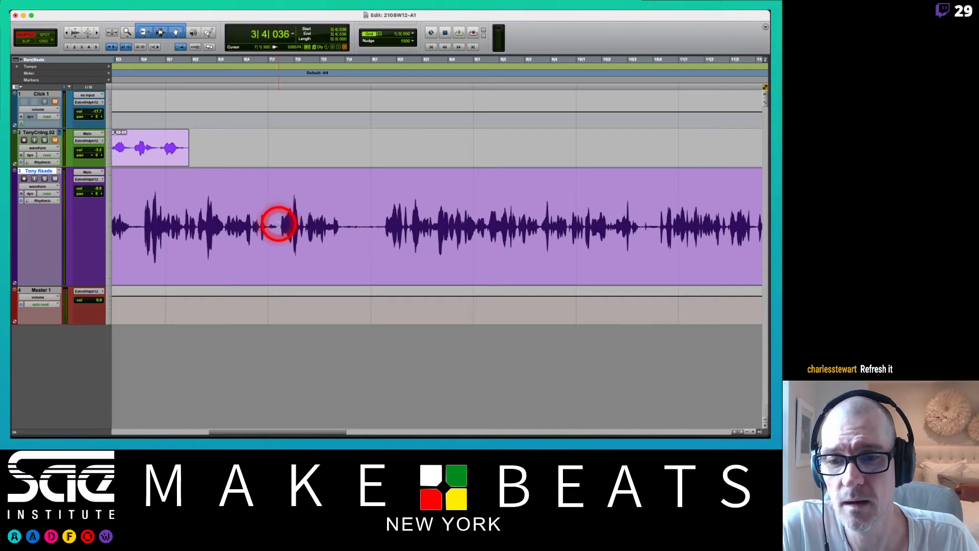
Delete the misread phrase, about one bar long from 7|1|425, from the reading in Shuffle mode to close the gap.
left_click_drag(279, 225, 380, 241)
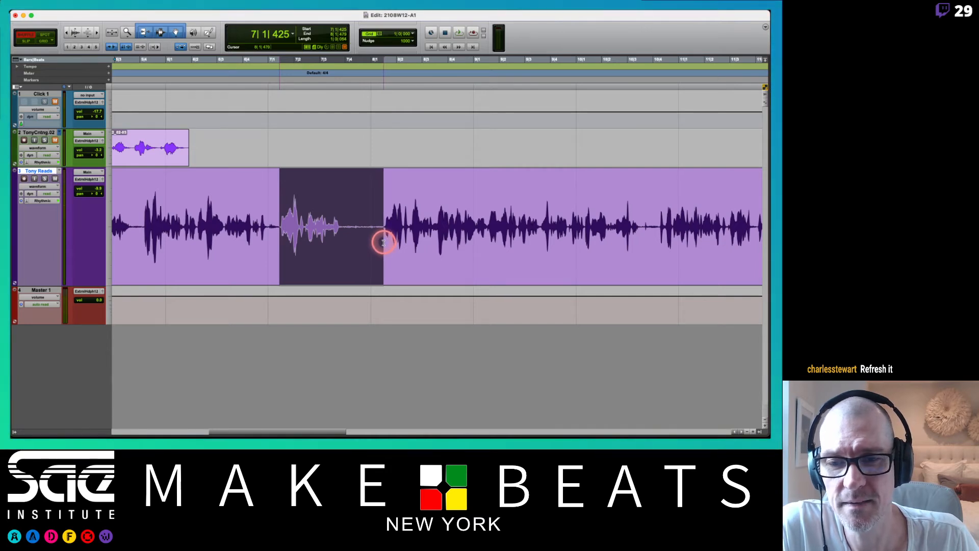
left_click_drag(384, 243, 384, 243)
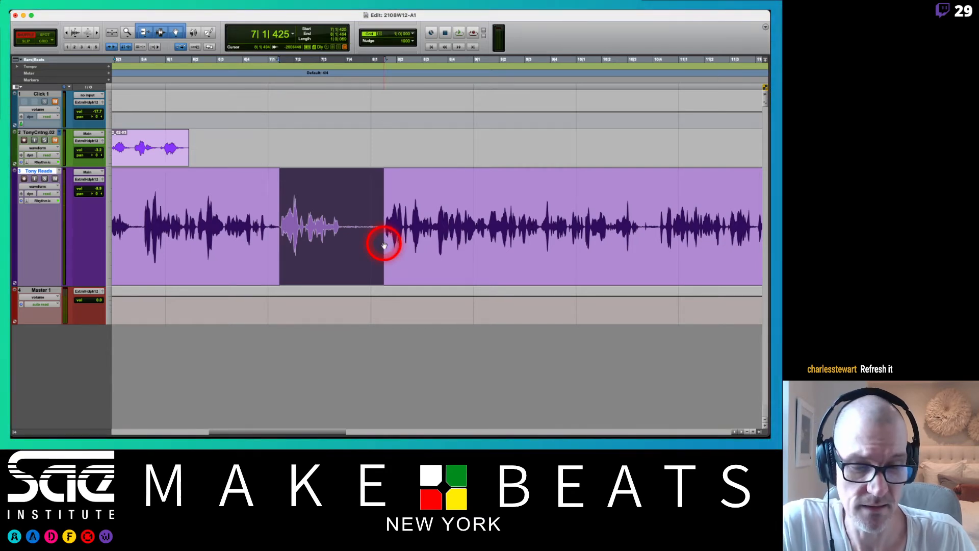
key("Delete")
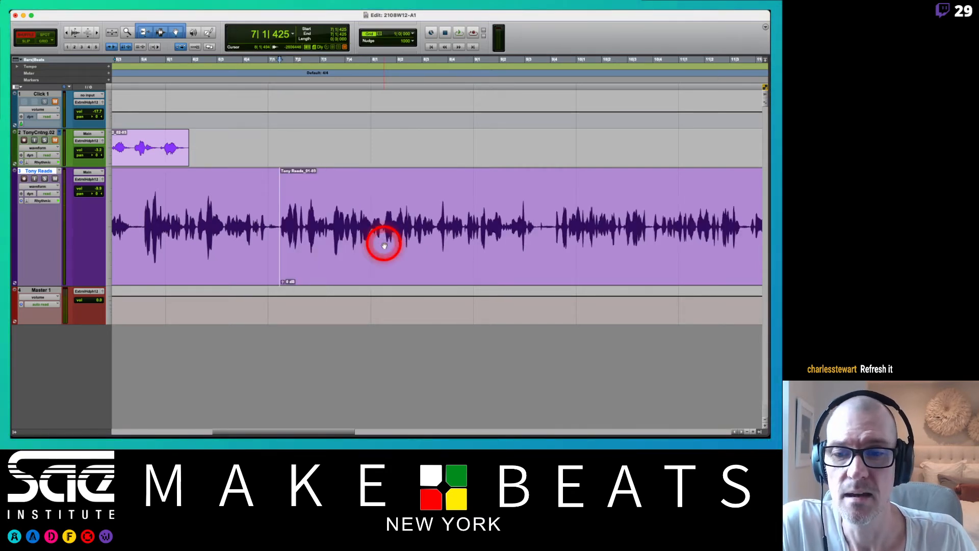
Play back the reading across the edit at 7|1|425 and listen onward for the next mistake.
left_click(225, 211)
key("space")
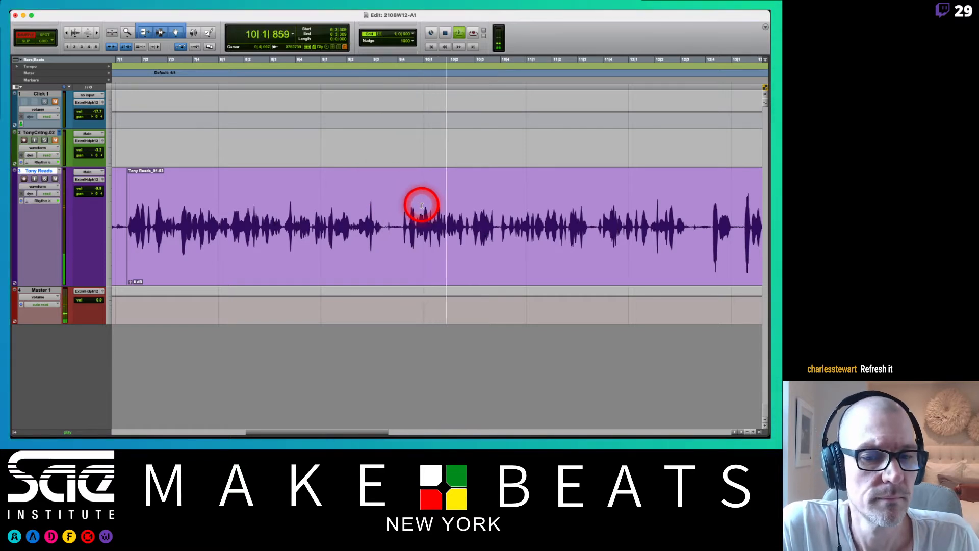
scroll(474, 219, "right", 3)
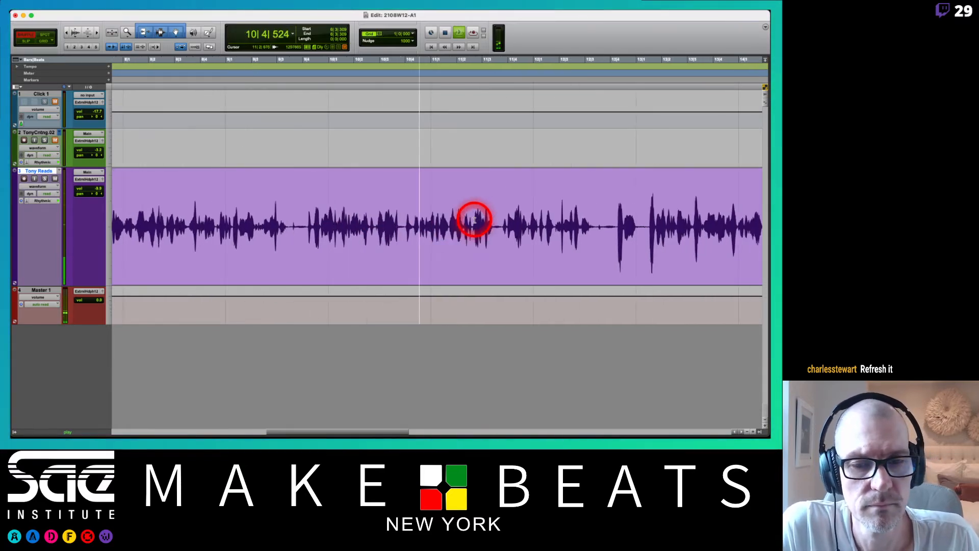
scroll(474, 220, "right", 4)
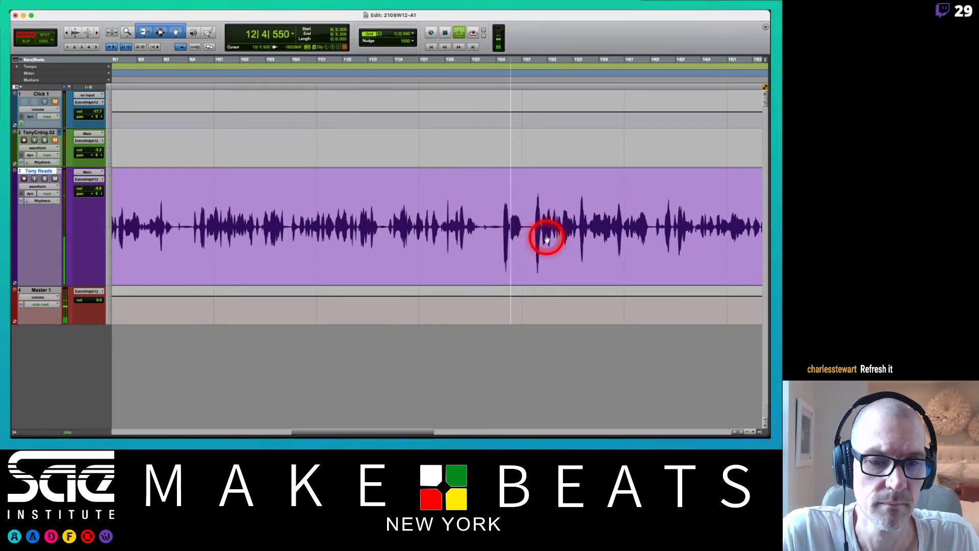
scroll(546, 236, "right", 2)
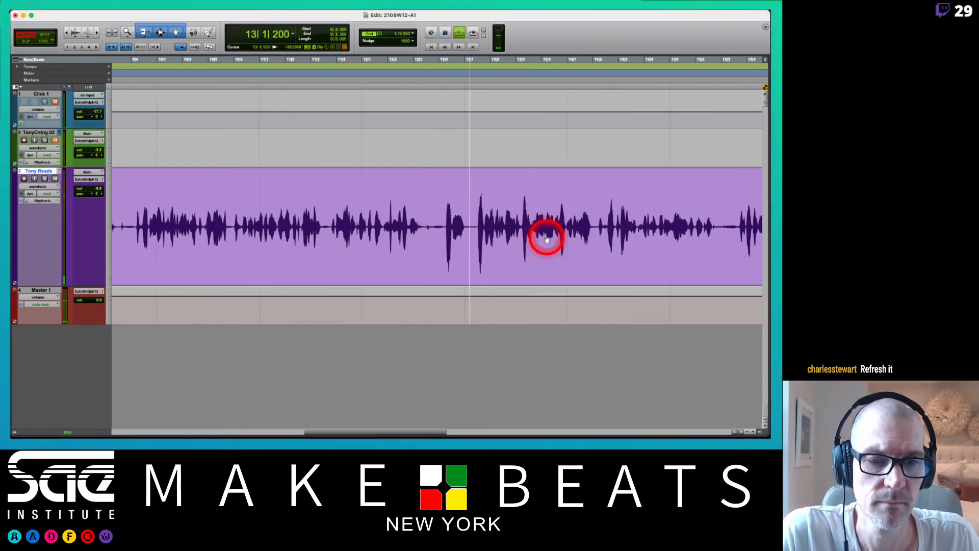
key("space")
Delete the short false start in the reading from 12|4|265 to about 13|1|464 in Shuffle mode.
left_click(476, 220)
left_click_drag(477, 220, 444, 220)
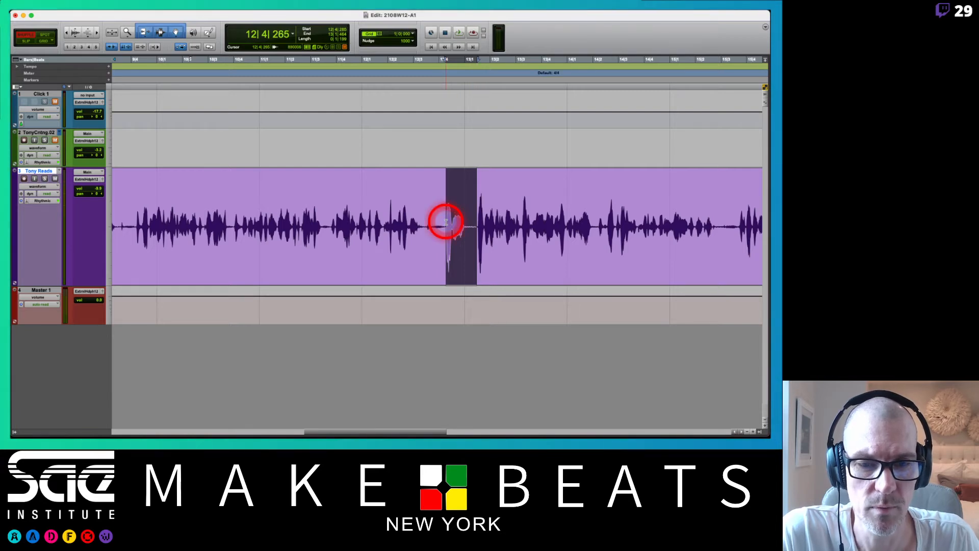
key("Delete")
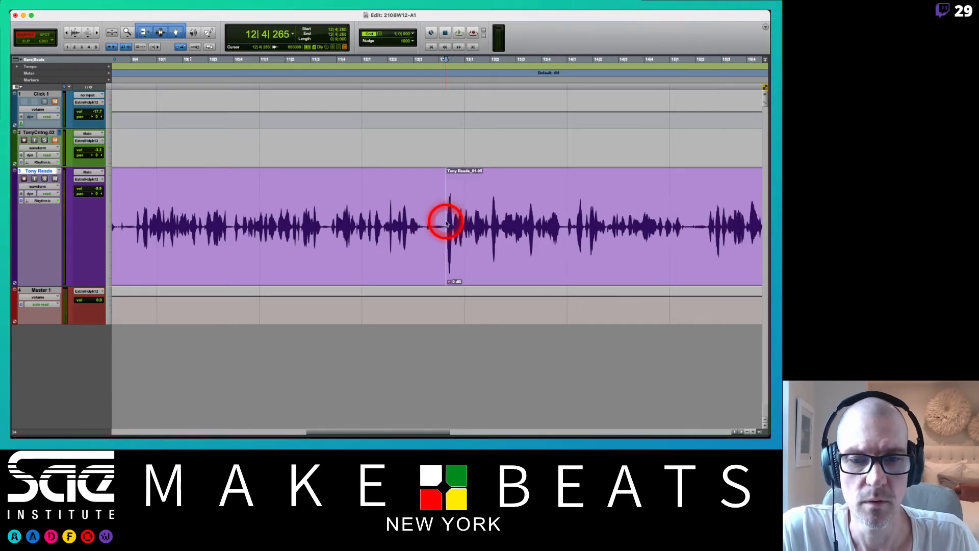
Play back the reading from 12|1|737 to check the edit at 12|4|265 and the sentences following it.
left_click(381, 214)
key("space")
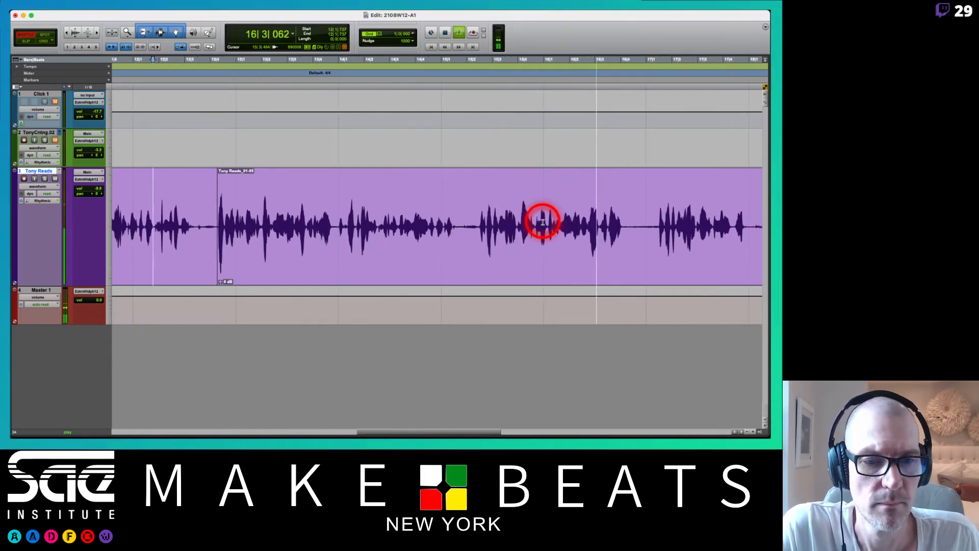
key("space")
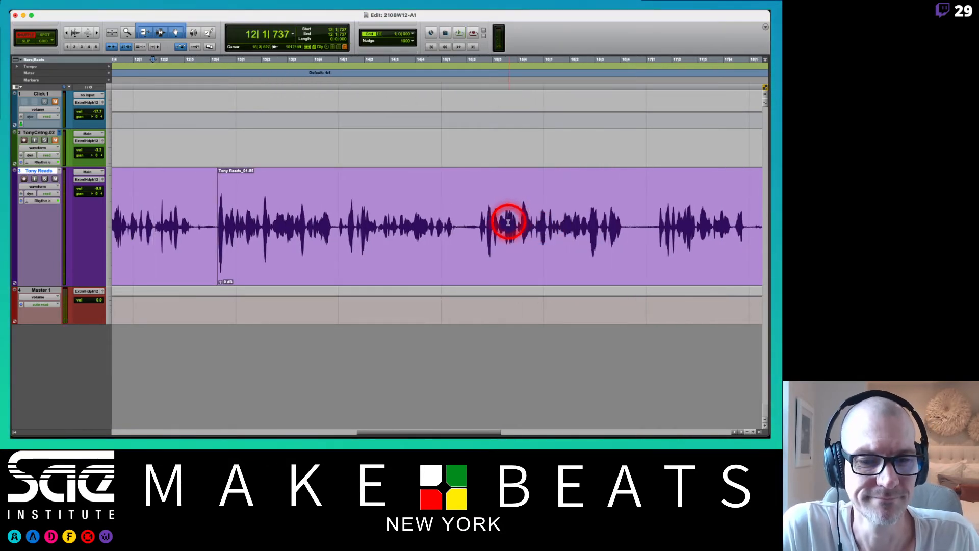
Split the reading clip at 15|2|428 and at the start of the retake at 20|1|467.
left_click(478, 221)
key("super+e")
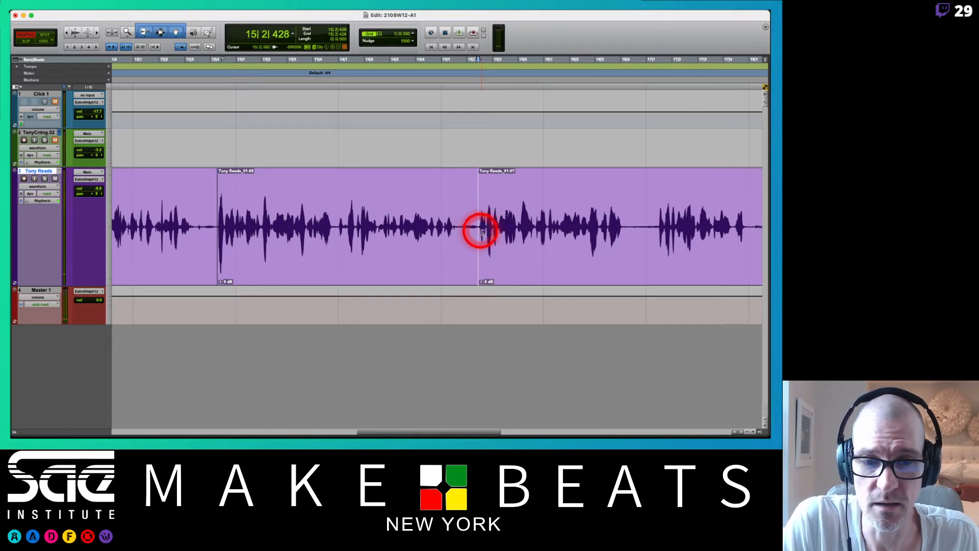
scroll(480, 229, "right", 10)
scroll(483, 238, "right", 12)
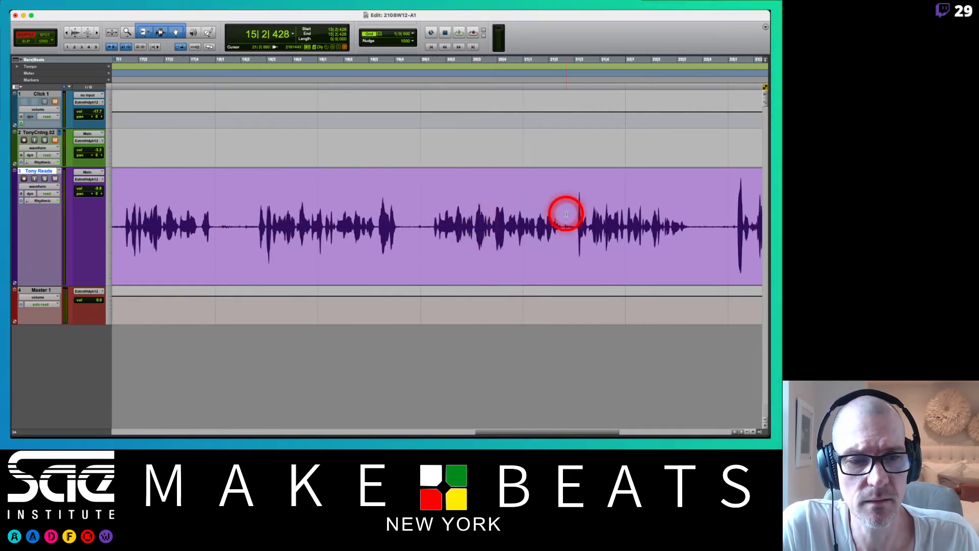
left_click(432, 215)
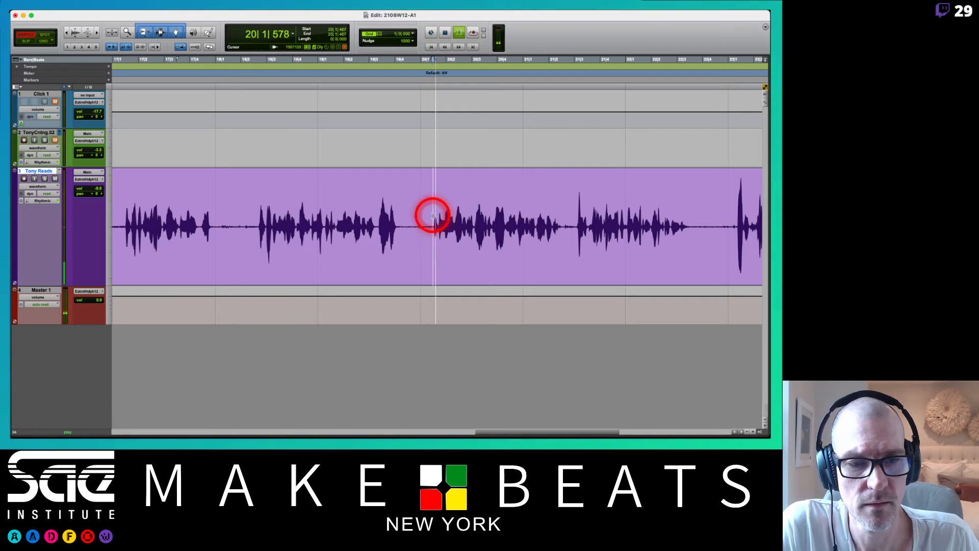
key("space")
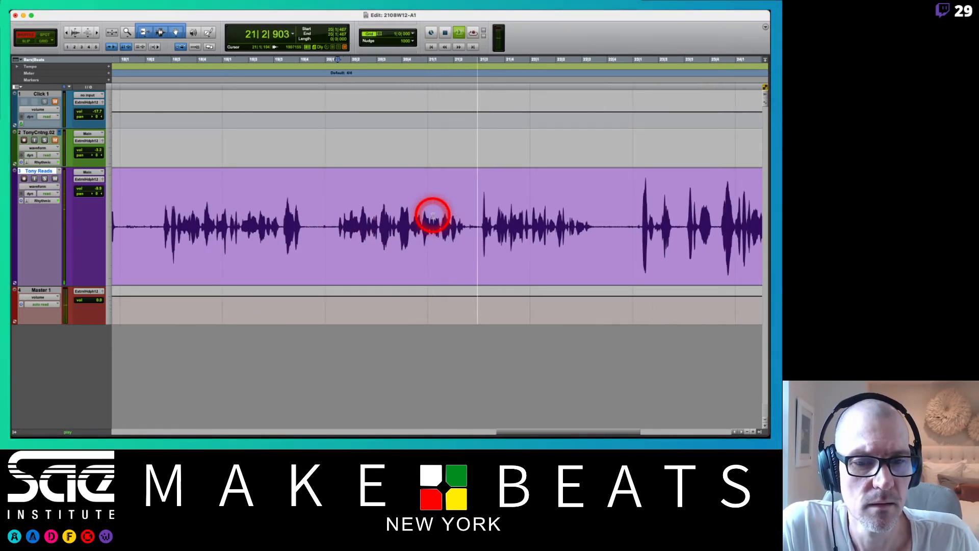
key("space")
key("super+e")
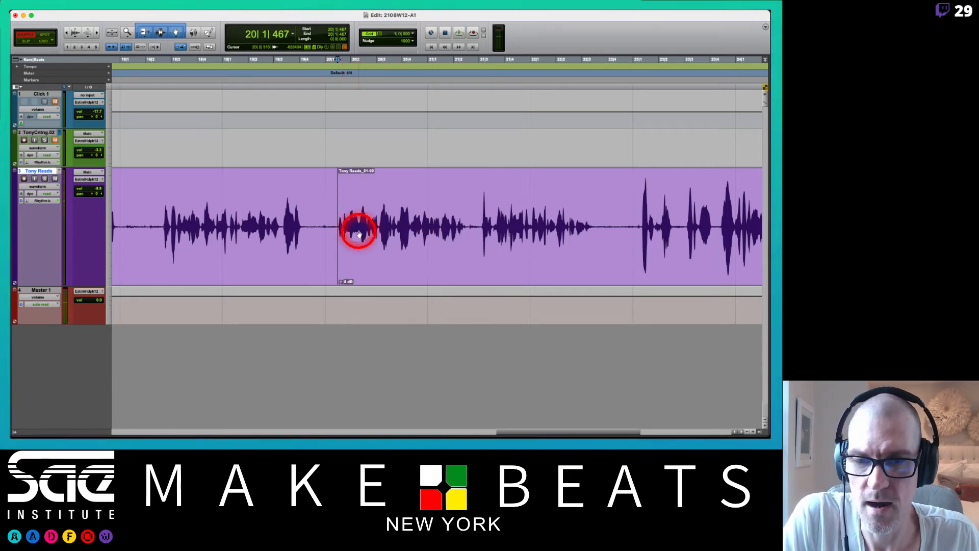
Split the reading at 16|1|595 and delete the piece from there to 20|1|467 in Shuffle mode, joining the retake.
scroll(358, 233, "left", 7)
scroll(358, 233, "right", 1)
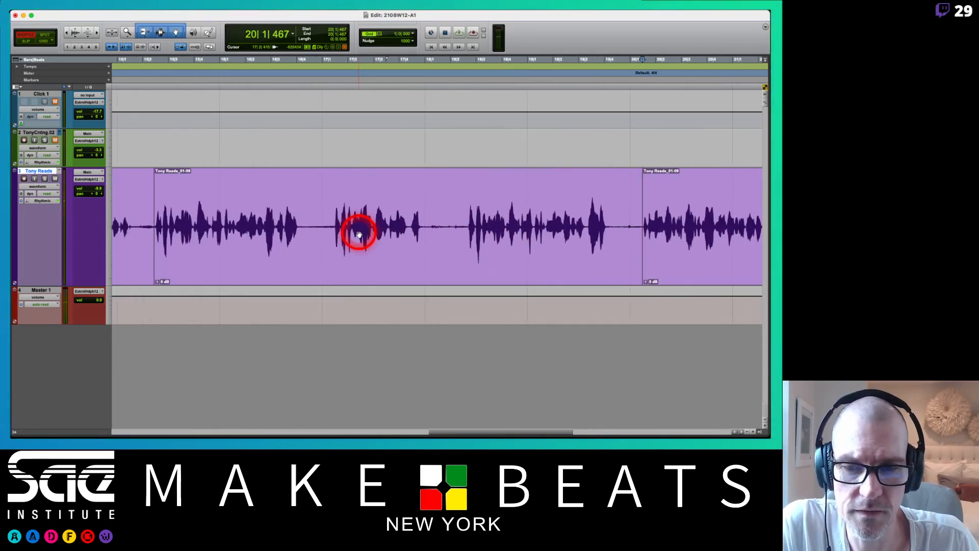
left_click(149, 215)
key("space")
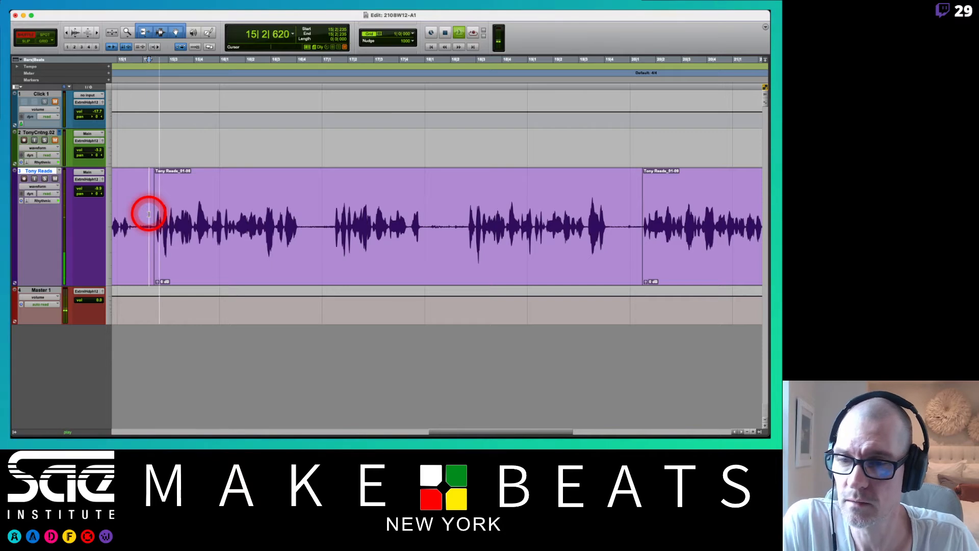
left_click(235, 223)
key("space")
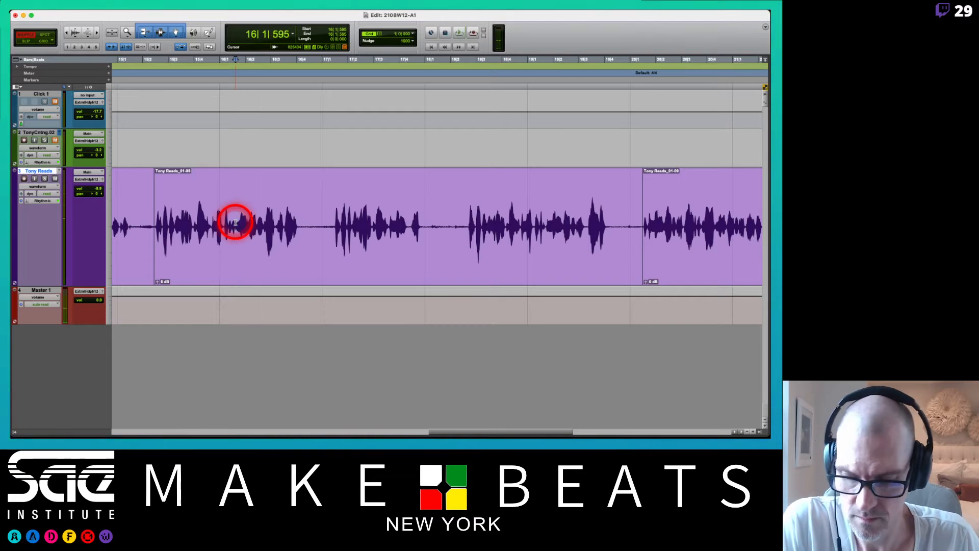
key("super+e")
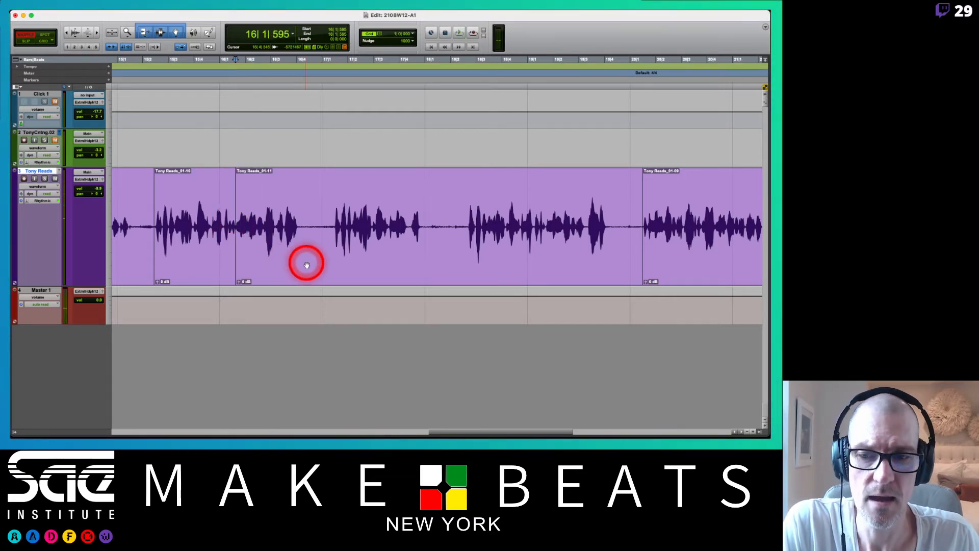
left_click(306, 264)
key("Delete")
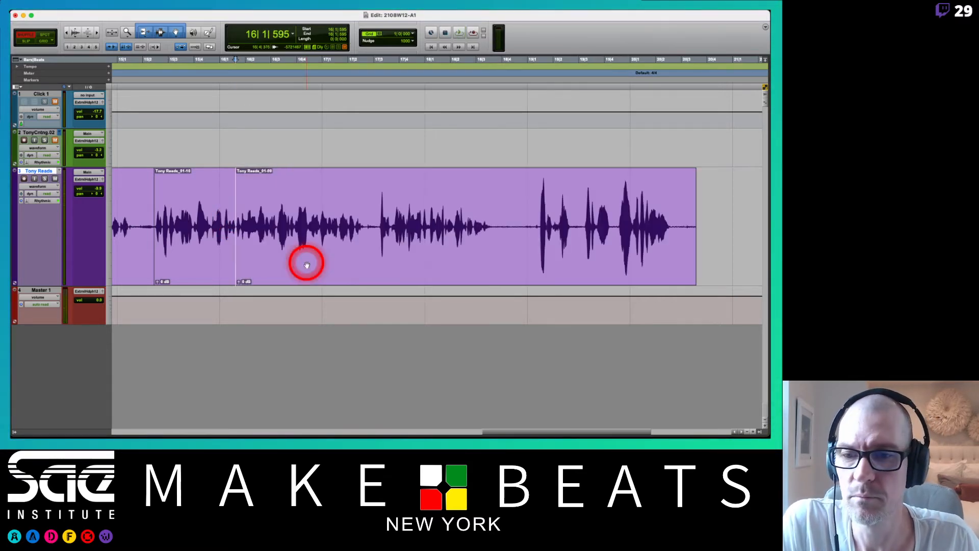
Play back the reading from just before 15|2|428 and from about 16|1|357 to examine the join at 16|1|595.
key("t")
key("t")
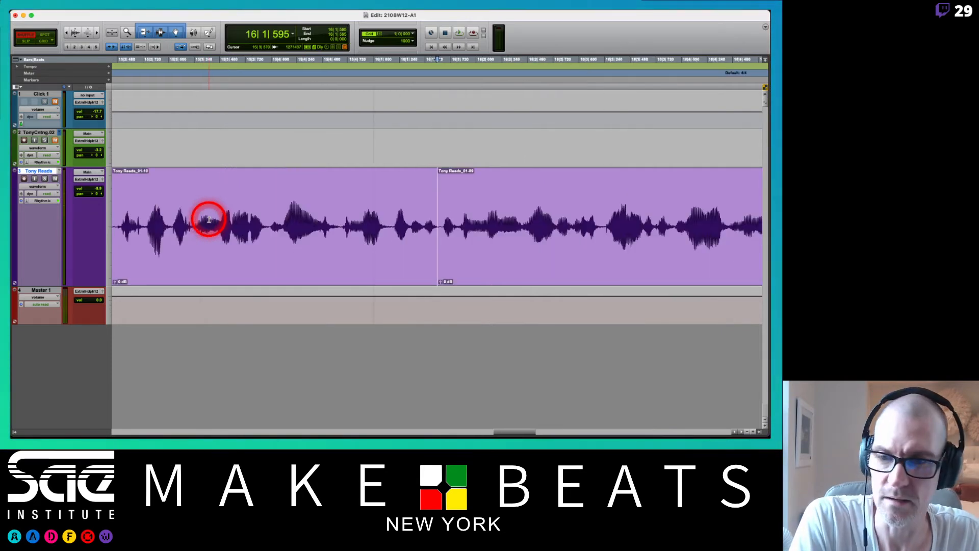
scroll(267, 223, "left", 2)
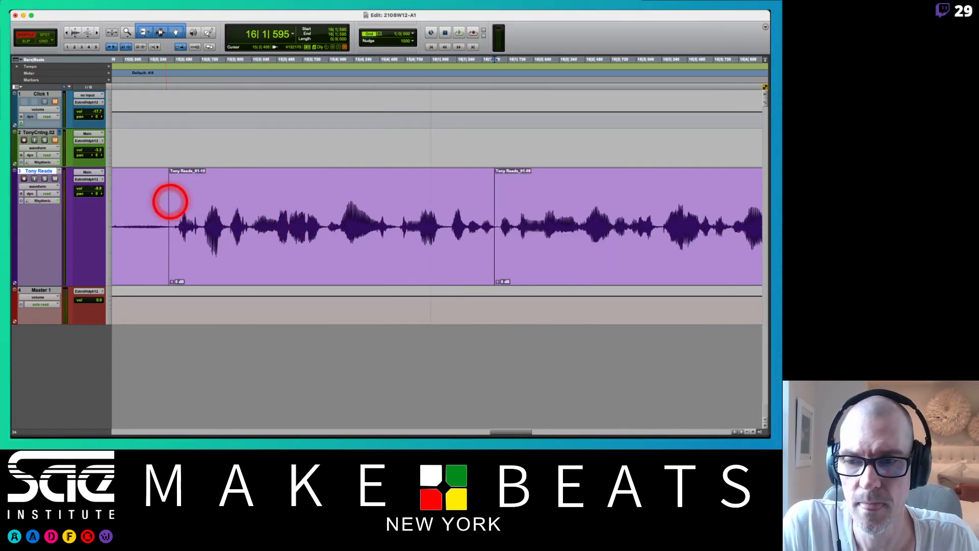
left_click(159, 201)
key("space")
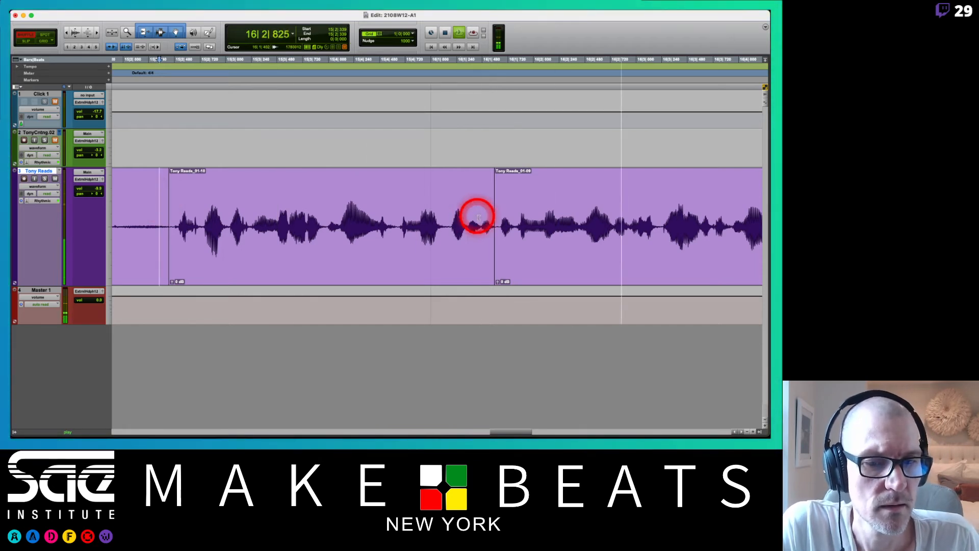
left_click(447, 214)
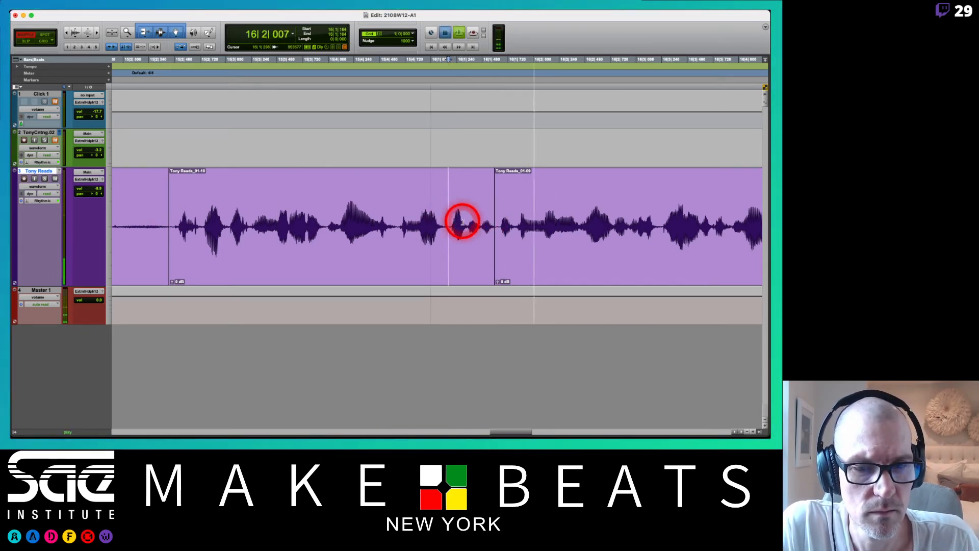
left_click(469, 221)
left_click(481, 223)
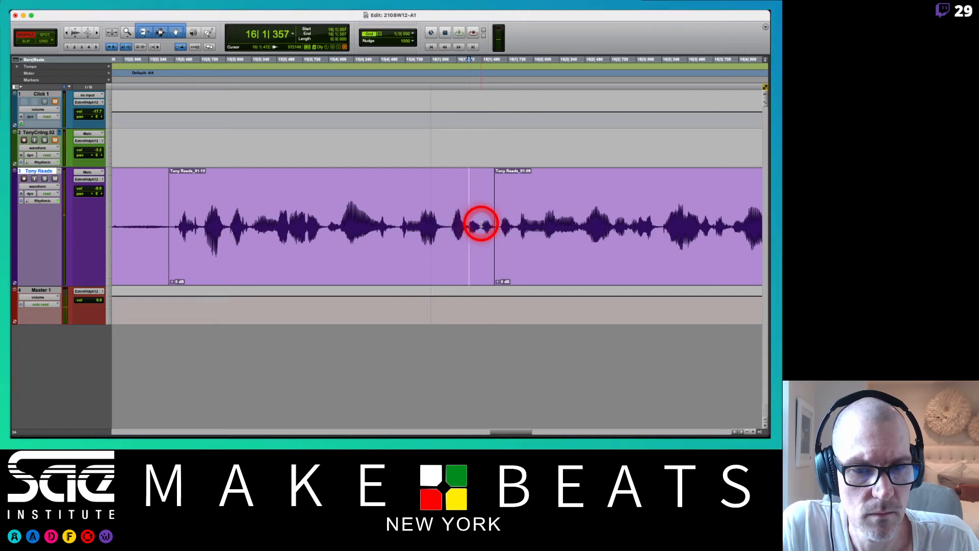
key("space")
Delete the reading audio from 16|1|472 to 16|1|651 in Shuffle mode and play back the join from 15|2|328.
left_click_drag(480, 224, 500, 251)
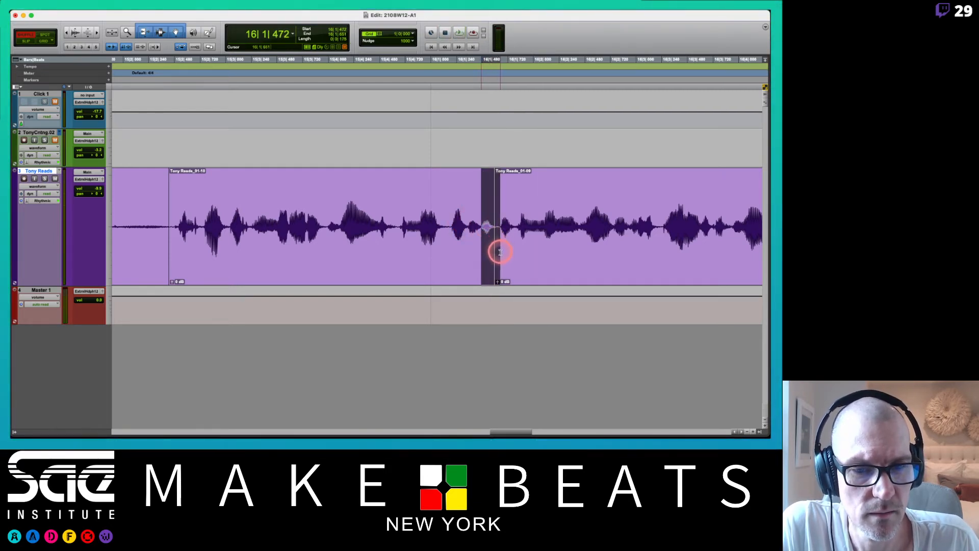
key("Delete")
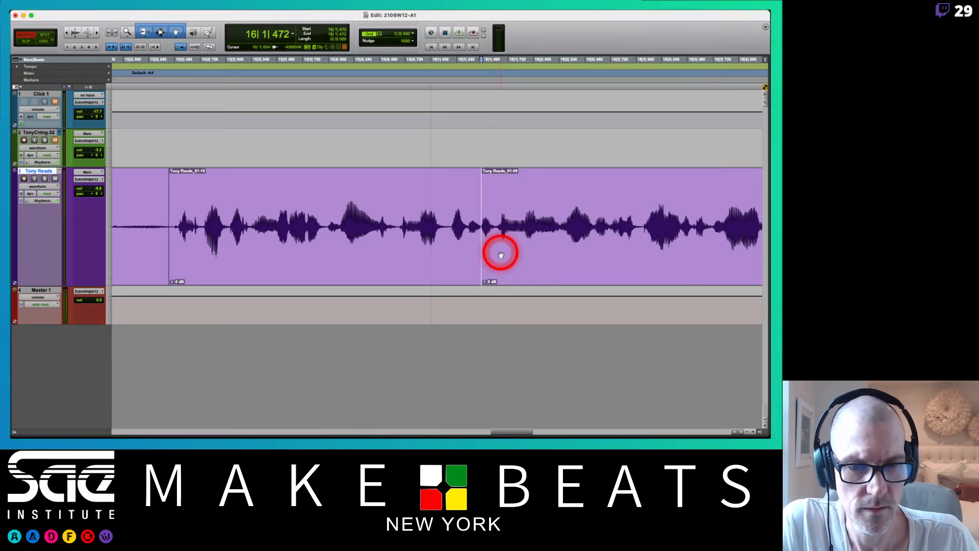
left_click(158, 201)
key("space")
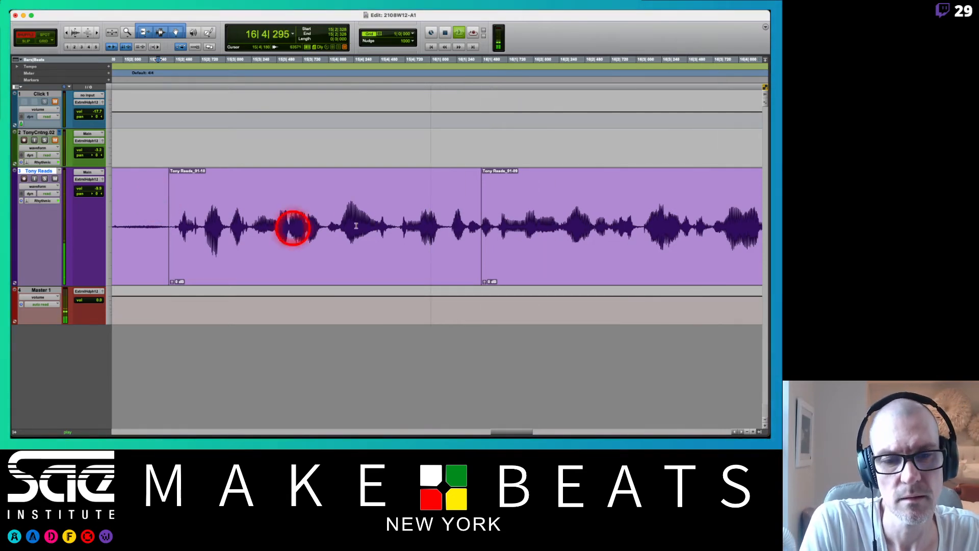
key("space")
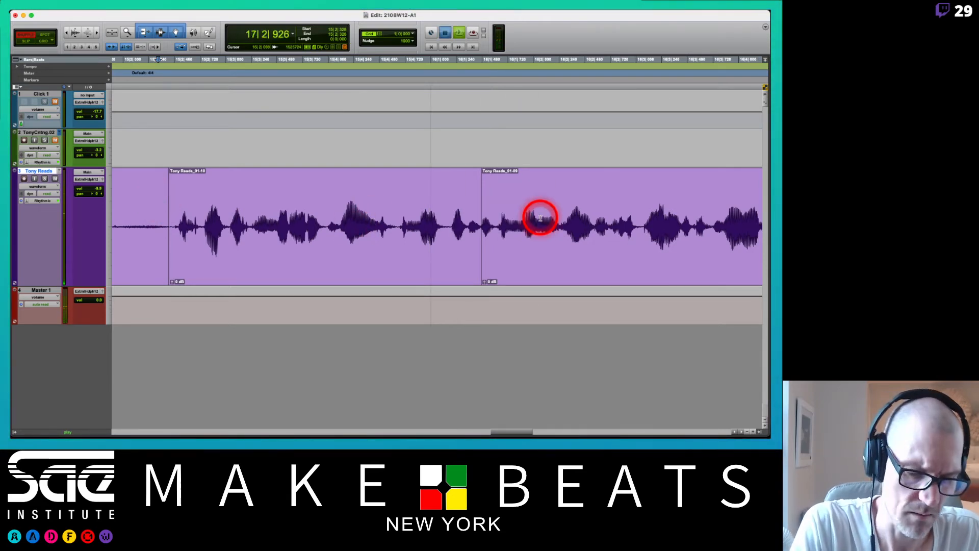
Audition the reading from 18|4|497, then delete its unwanted tail from 18|4|021 to beyond the clip's end.
key("r")
key("r")
key("r")
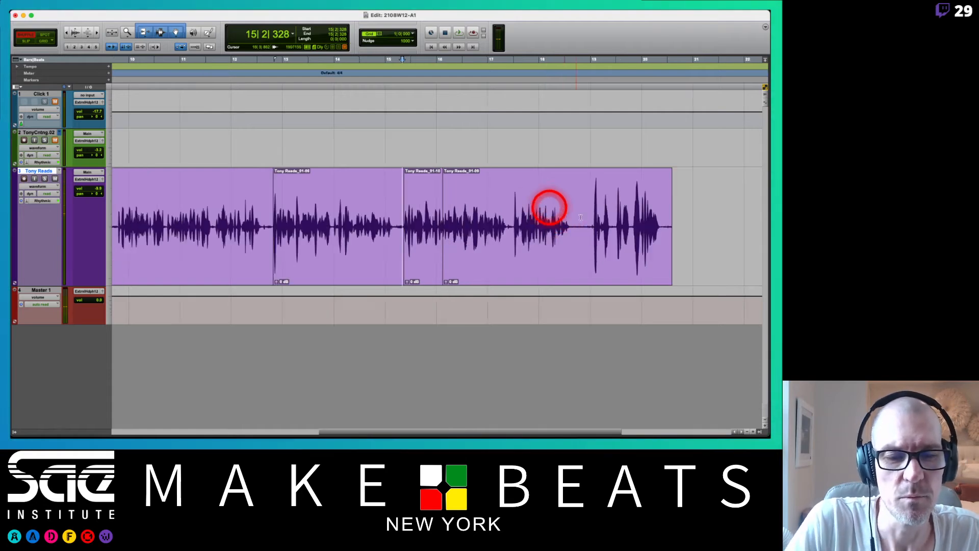
left_click(583, 217)
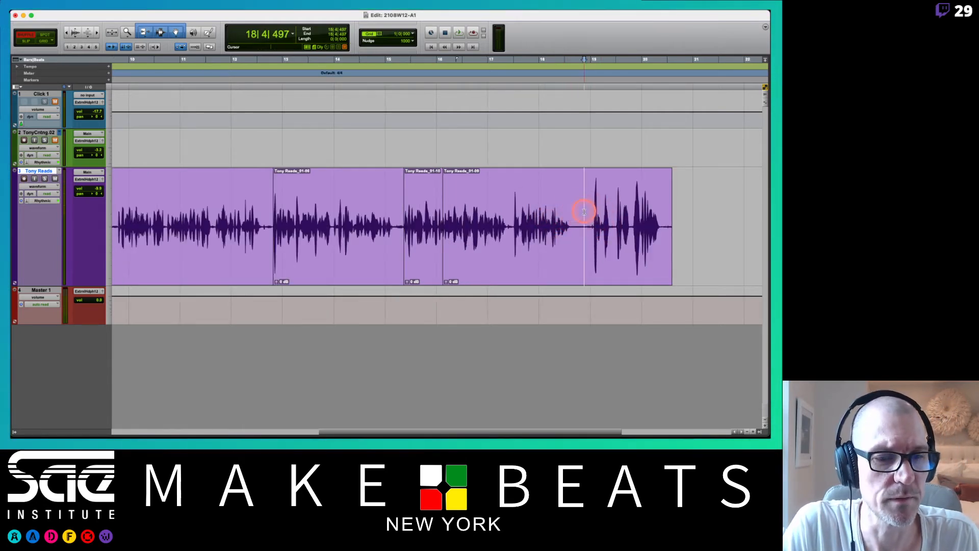
key("space")
key("space")
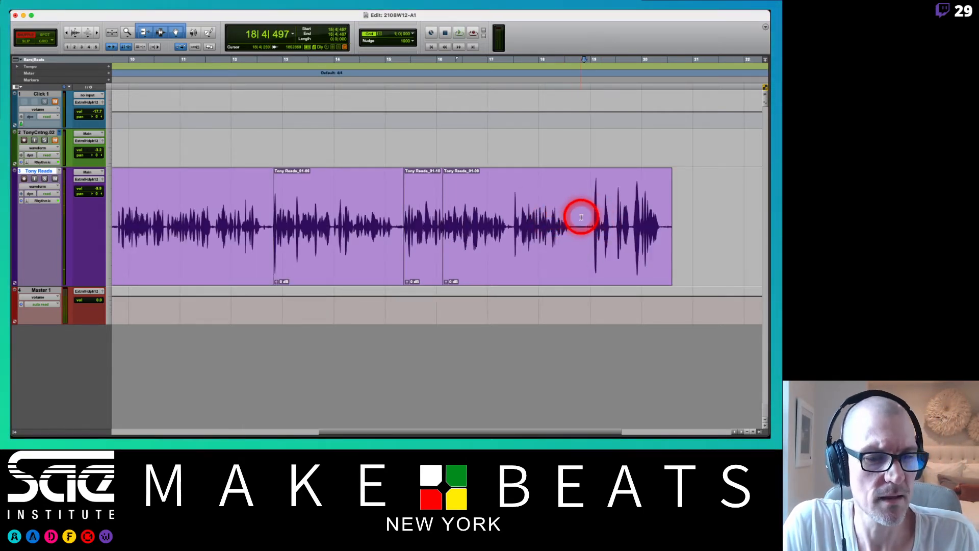
left_click_drag(577, 217, 672, 228)
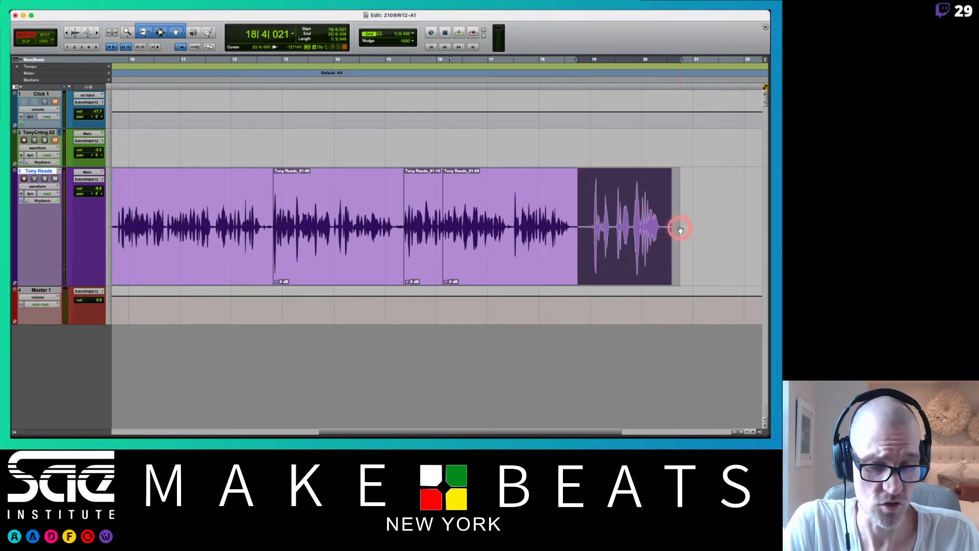
key("Delete")
Play back the edited reading from 5|4|098 and look at the track levels in the Mix window.
scroll(680, 231, "left", 3)
scroll(680, 231, "left", 6)
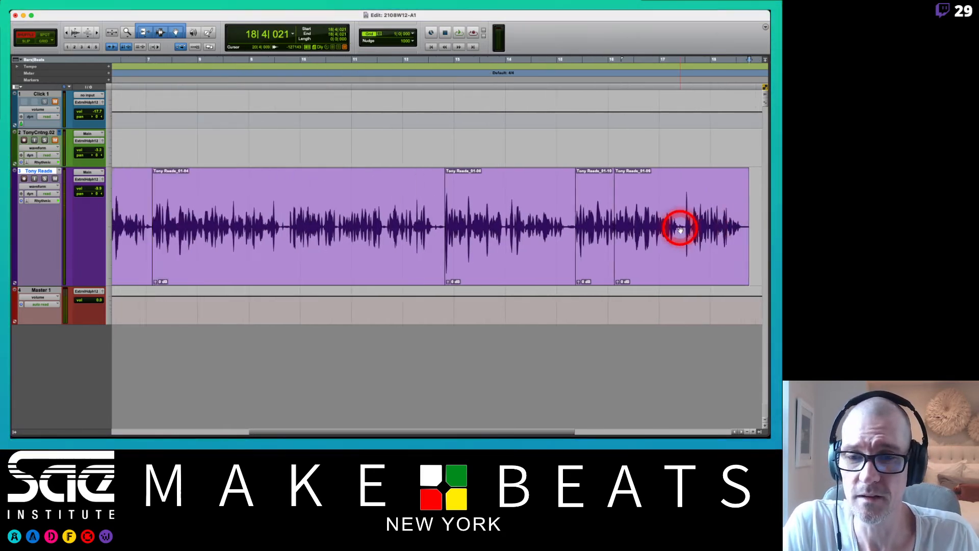
left_click(235, 204)
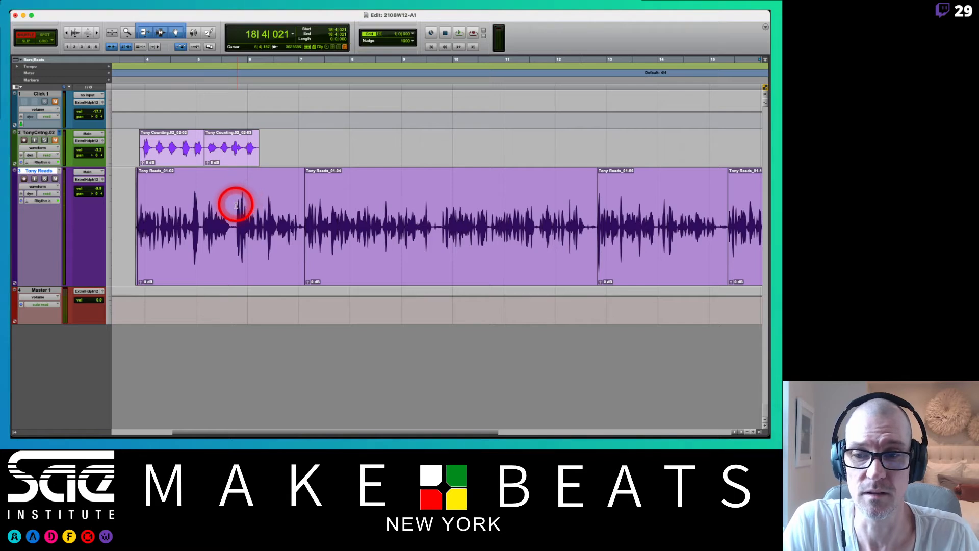
key("space")
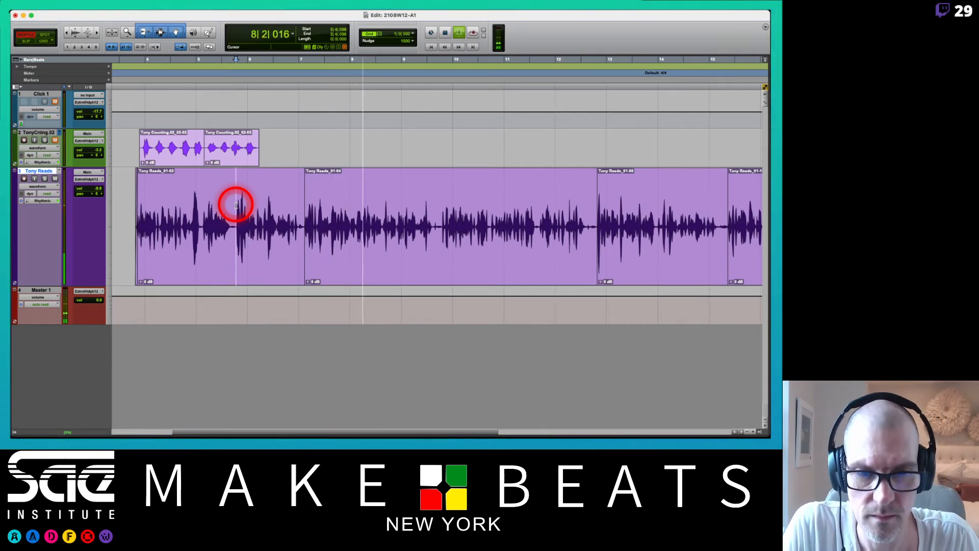
key("super+equal")
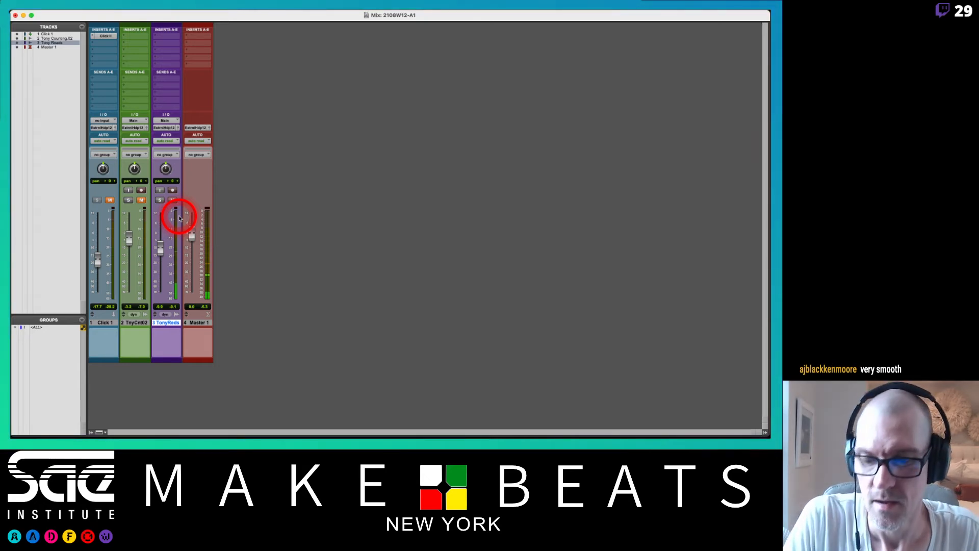
key("super+equal")
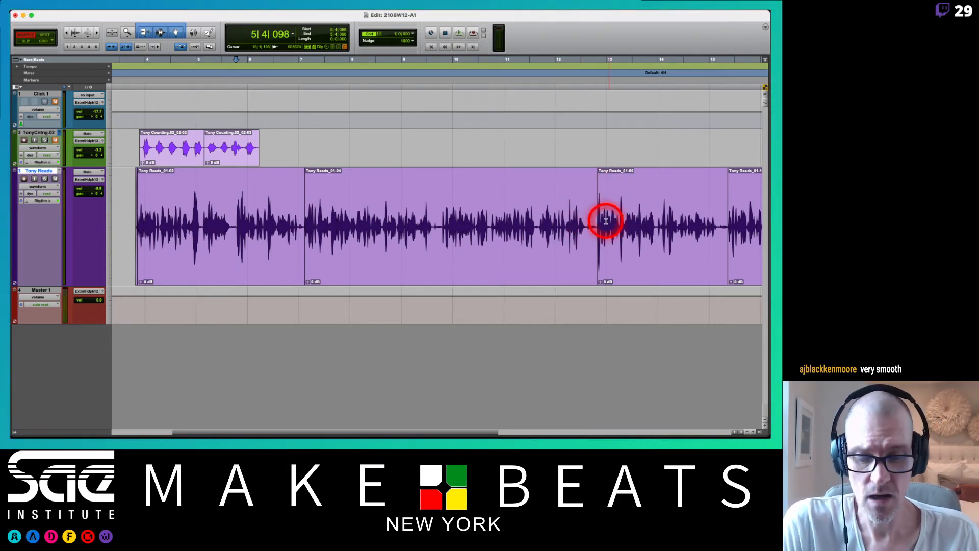
Highlight the reading from 15|4|455 across the join at 16|1|472 to point out the edited passage.
scroll(605, 220, "right", 5)
scroll(605, 220, "left", 2)
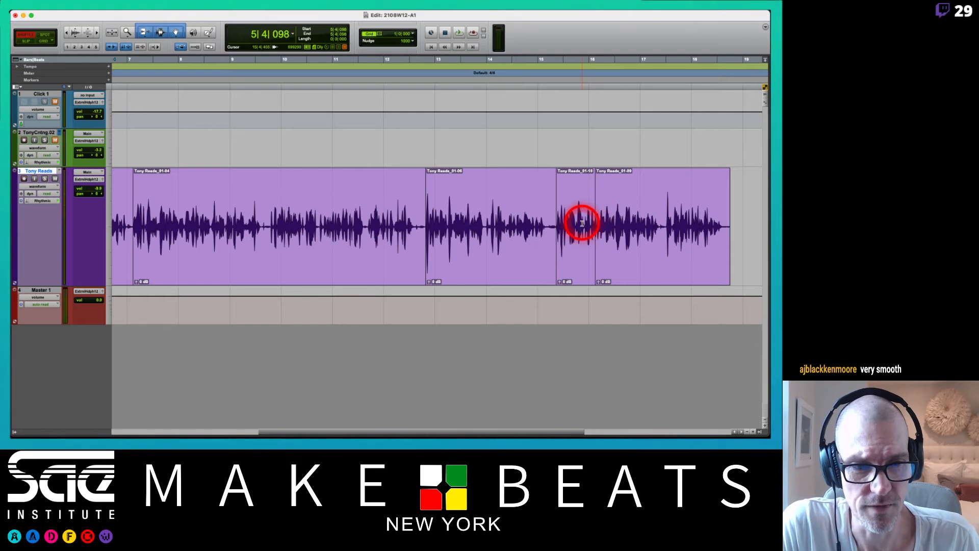
left_click_drag(582, 219, 610, 222)
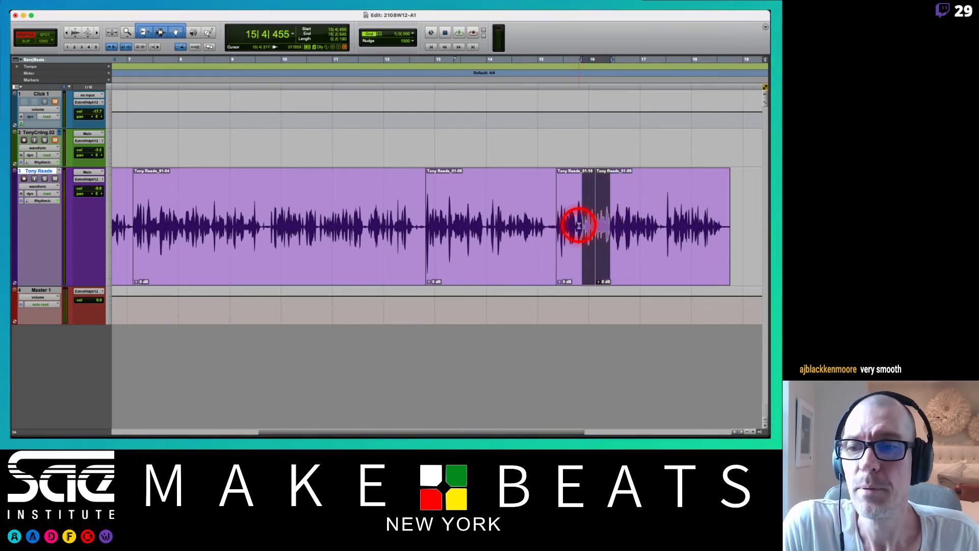
scroll(485, 210, "left", 5)
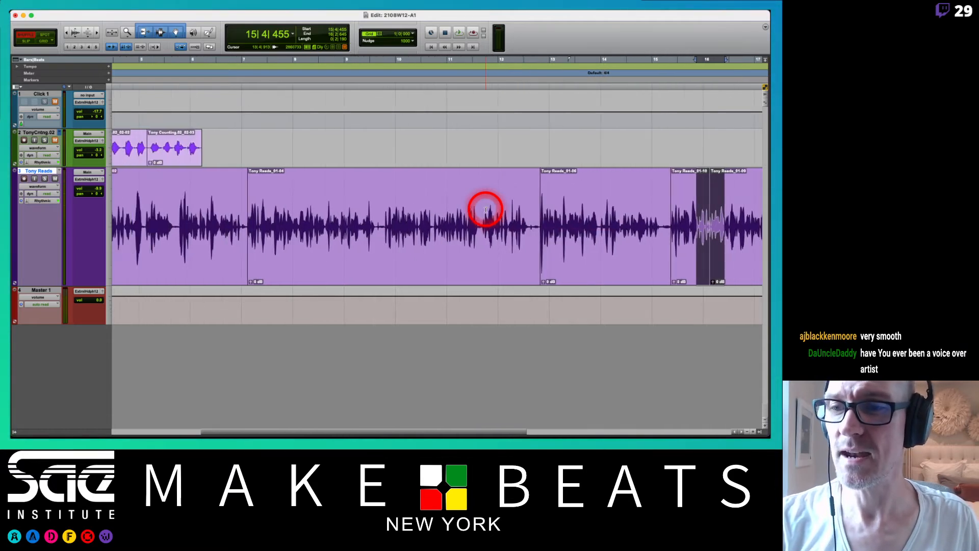
Split the second counting clip at 5|4|663 and, in Spot mode, place its last piece at 8|1|000.
scroll(484, 209, "left", 3)
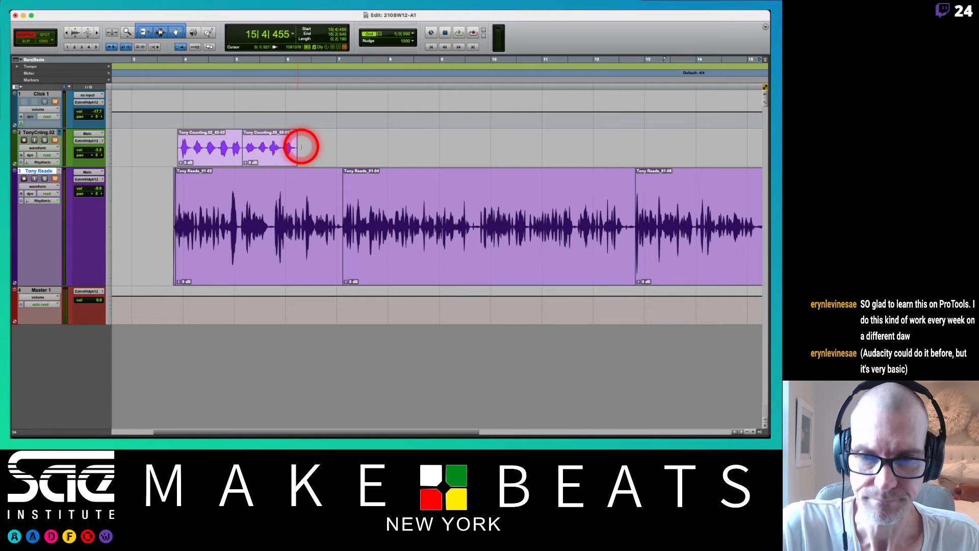
left_click(281, 147)
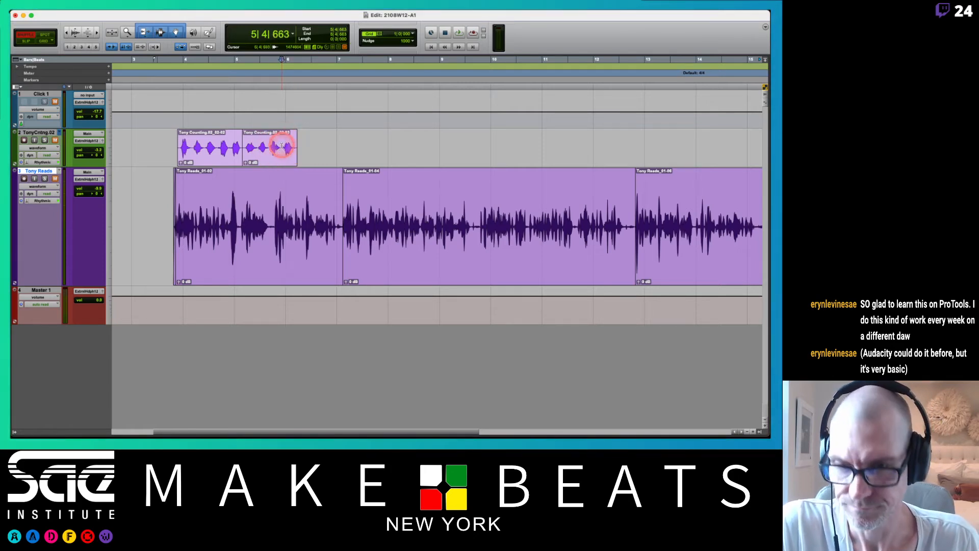
key("super+e")
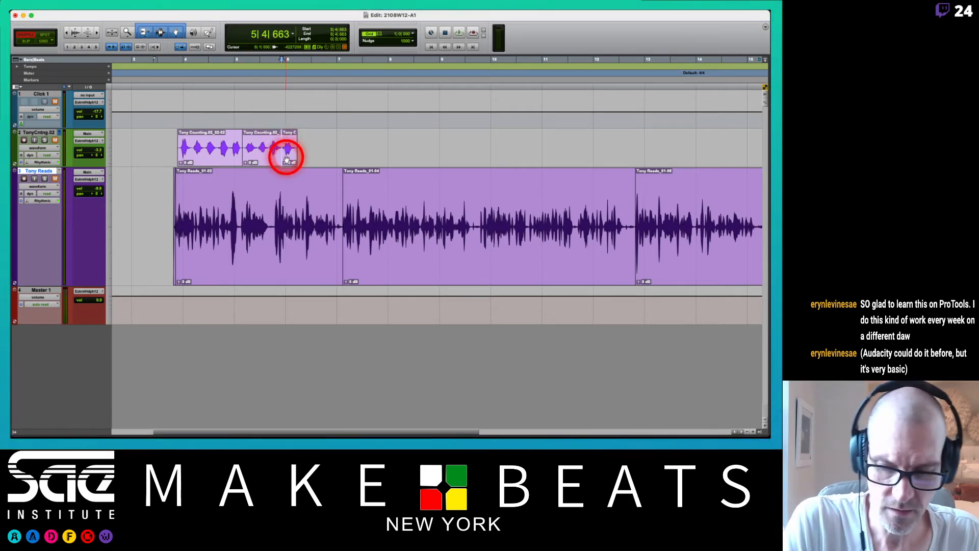
key("F3")
left_click(287, 160)
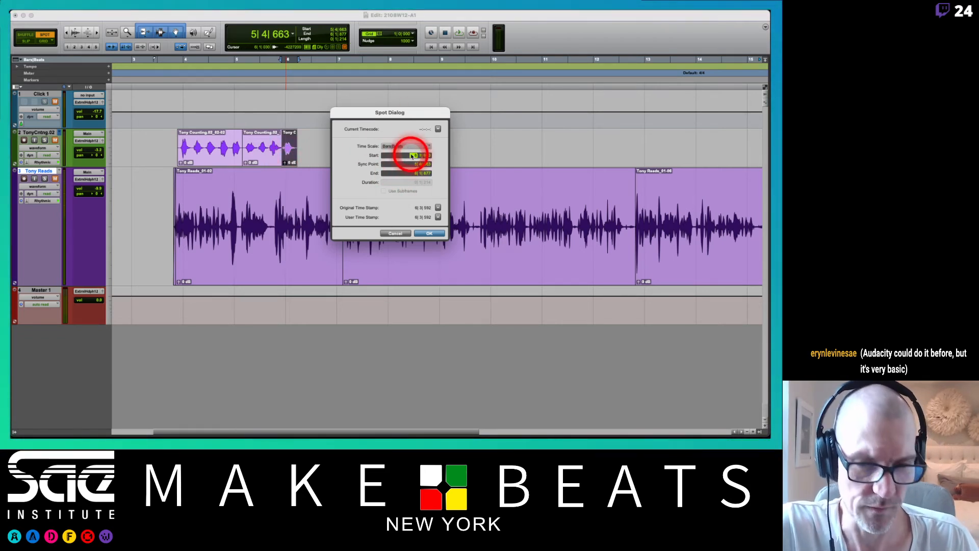
key("Return")
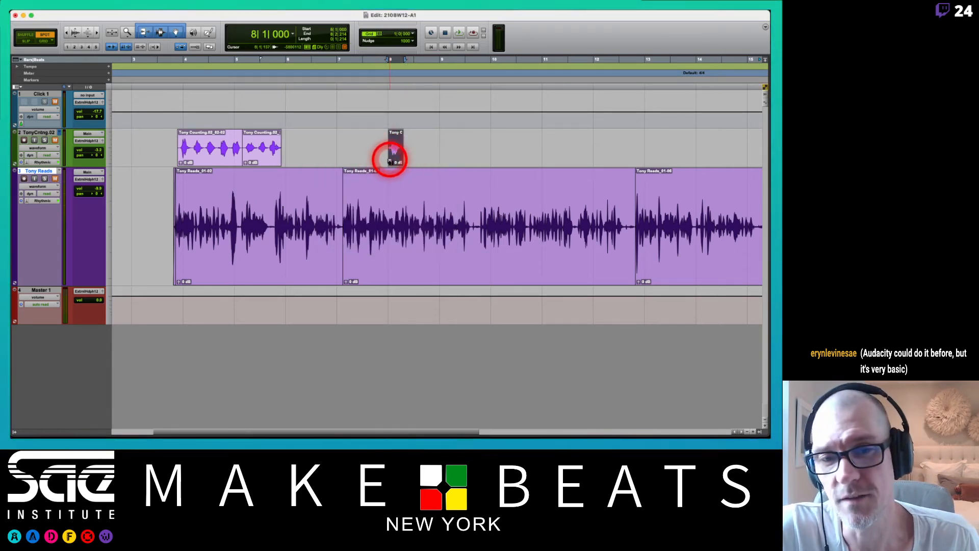
Try the Feet+Frames time scale, switch it to Timecode, and spot the counting piece to a start at 80|4|704.
left_click(394, 151)
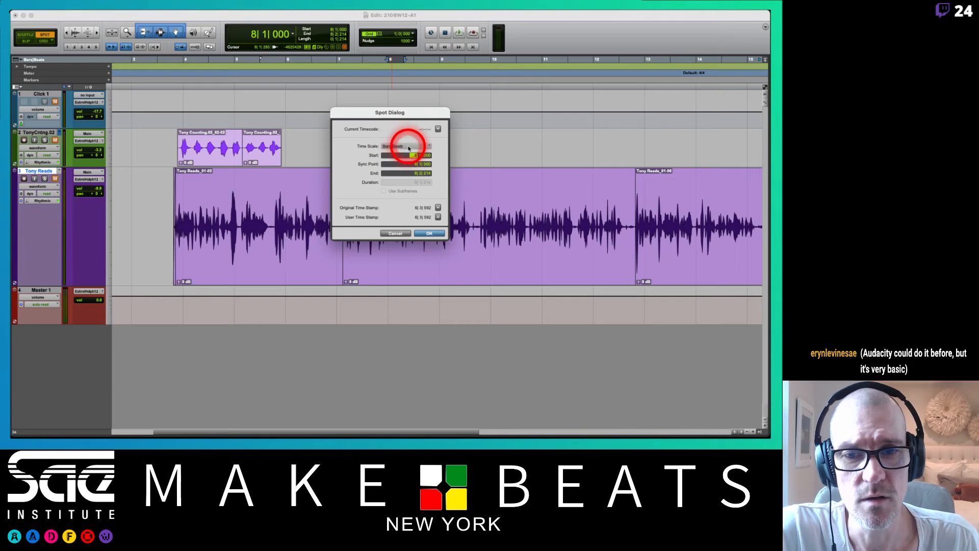
left_click(417, 147)
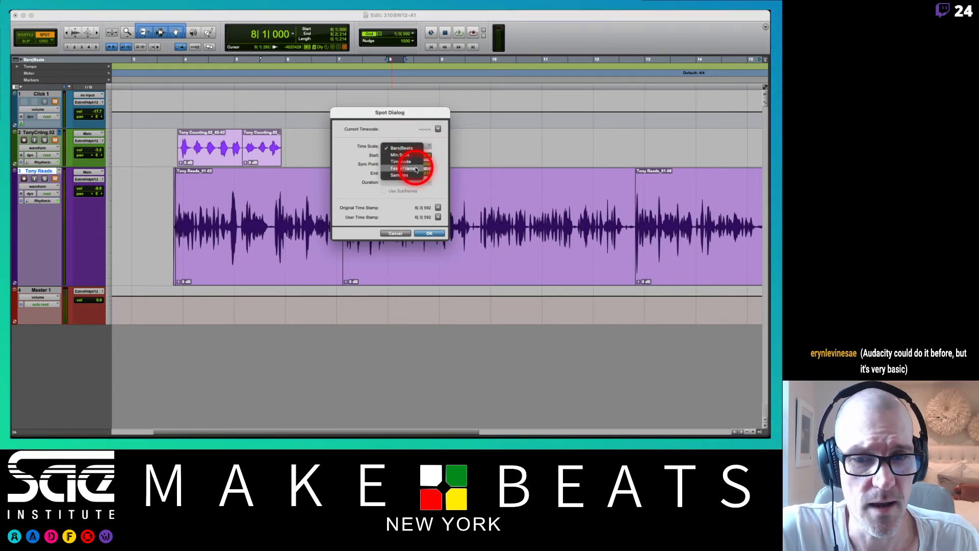
left_click(416, 169)
left_click(420, 148)
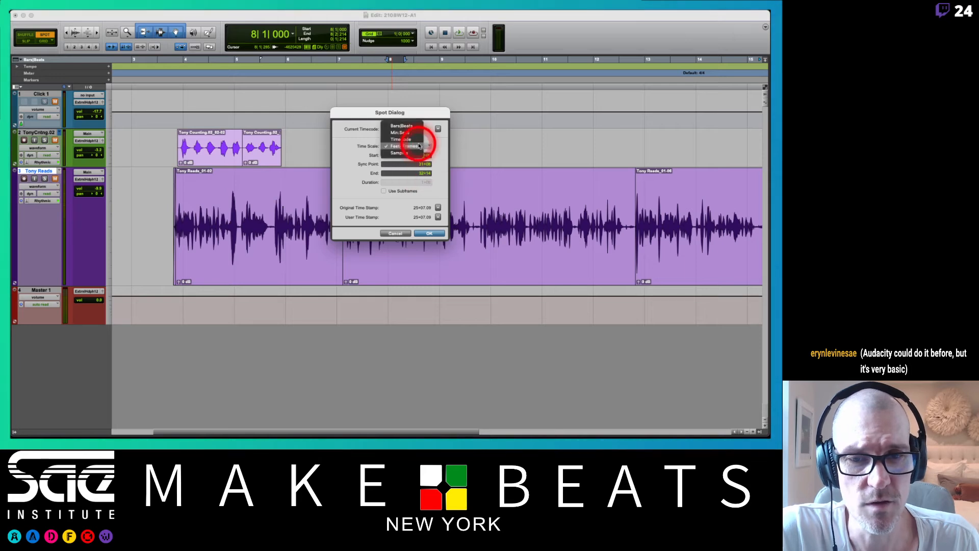
left_click(415, 136)
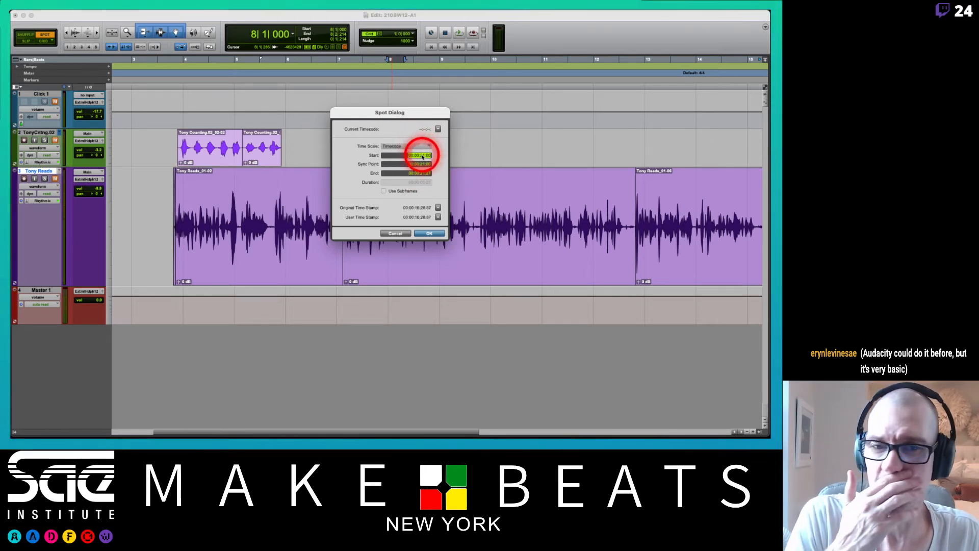
left_click(417, 155)
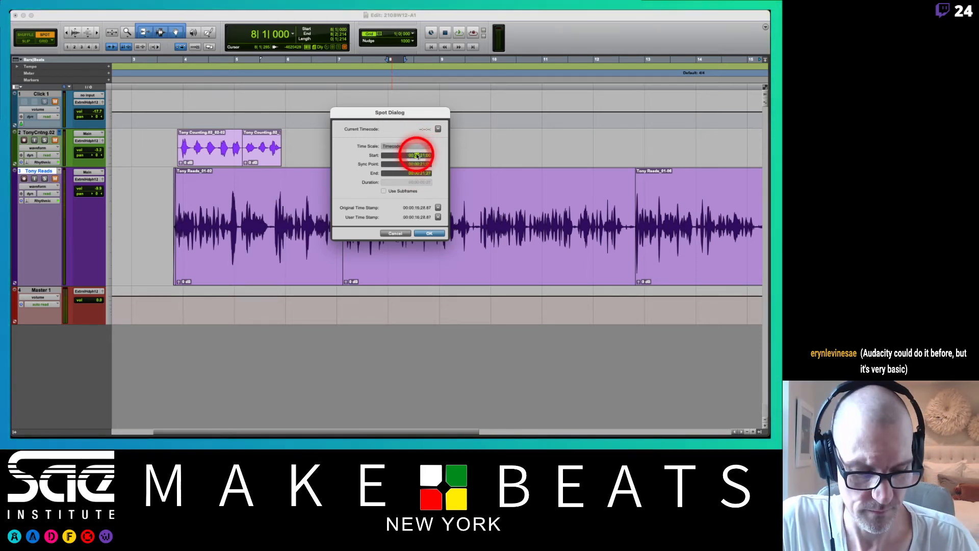
key("Return")
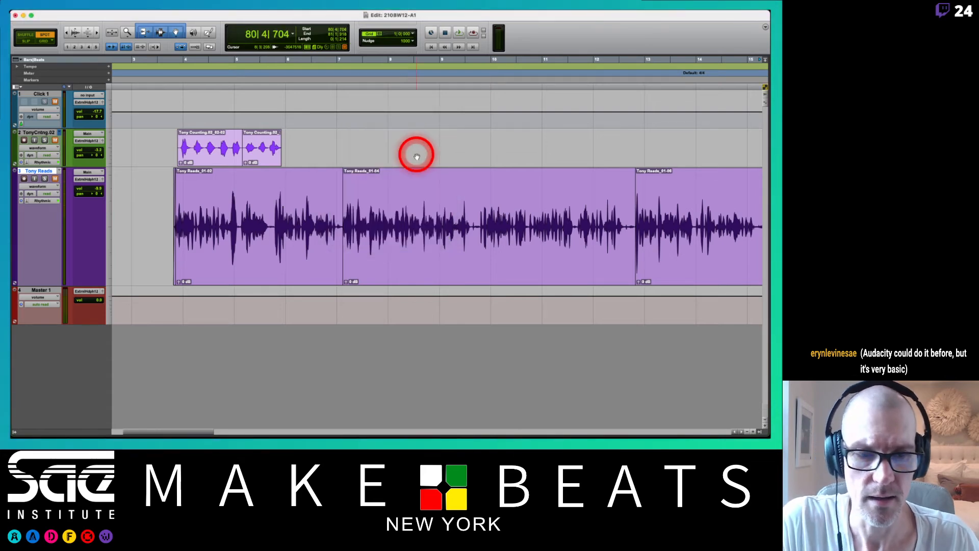
key("r")
key("r")
key("r")
key("r")
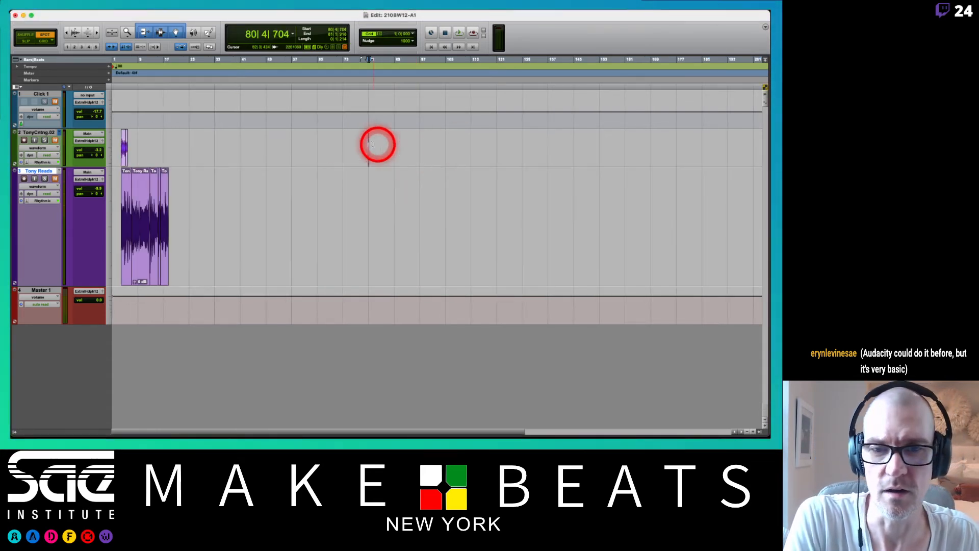
Undo the Spot moves and the split of the second counting clip.
key("super+z")
key("super+z")
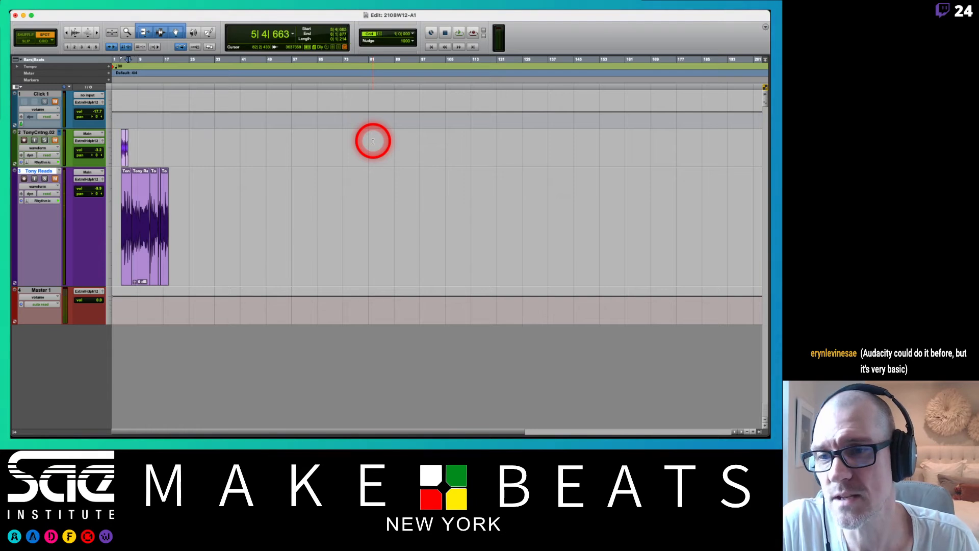
key("t")
key("t")
key("t")
key("t")
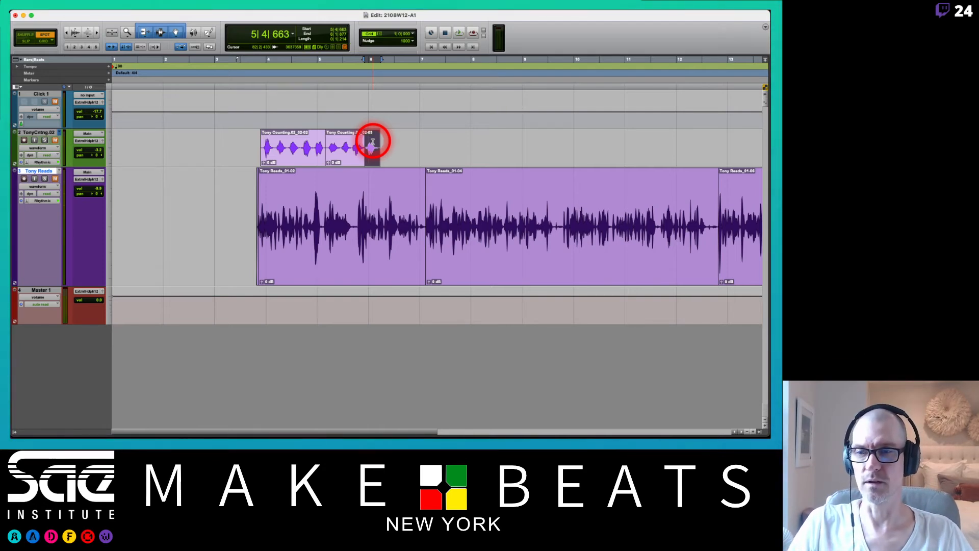
In Slip mode, move the second counting piece freely to about 6|3|042, then undo the move.
left_click(32, 42)
left_click(352, 158)
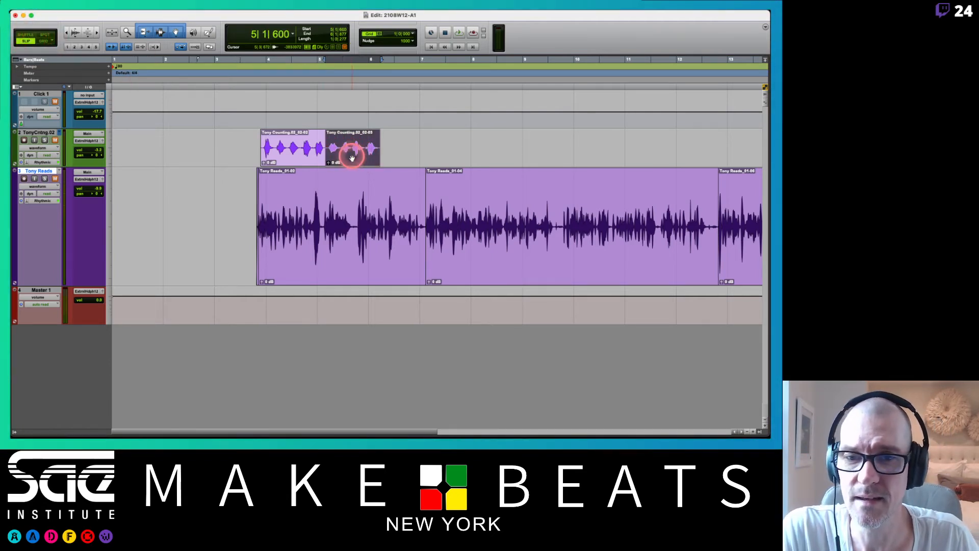
left_click_drag(352, 158, 421, 153)
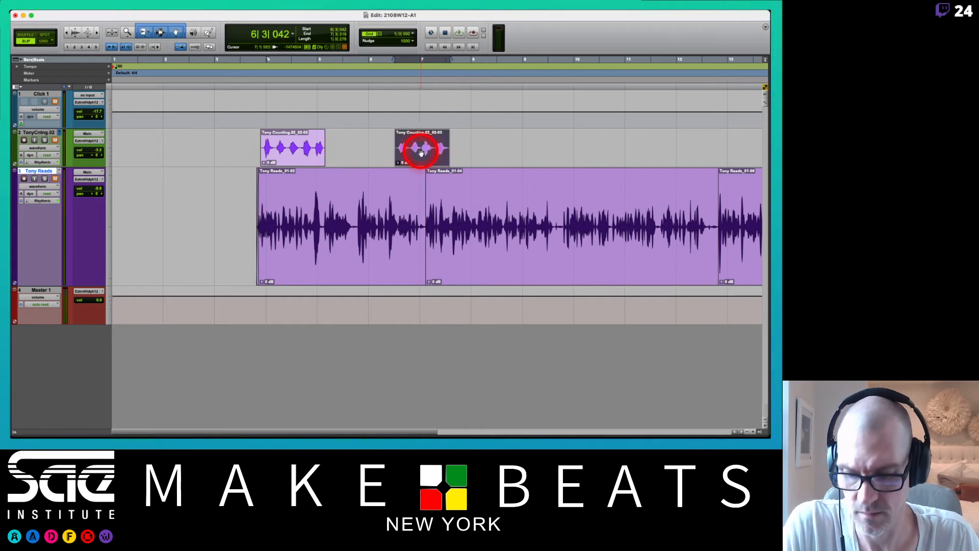
key("super+z")
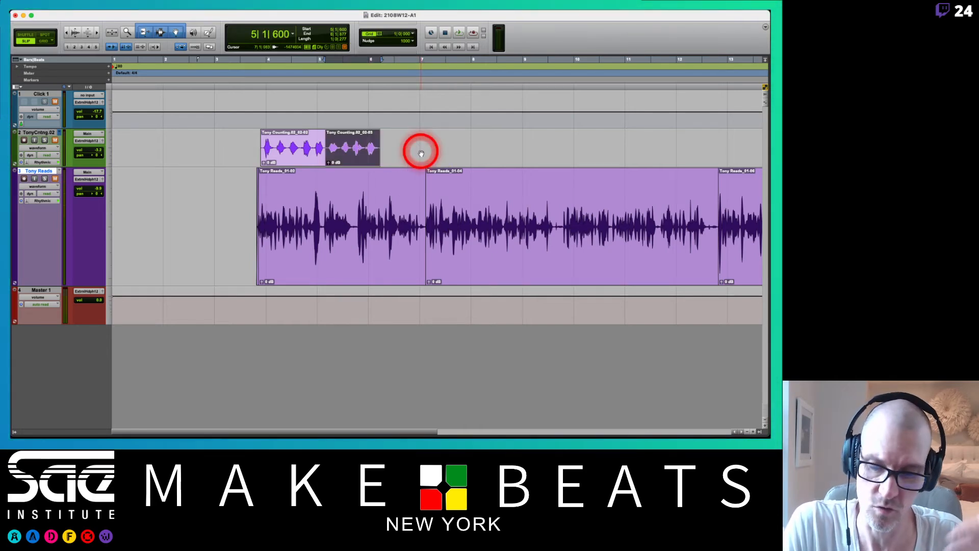
Try moving the second counting piece in Grid mode, then undo the move.
mouse_move(349, 151)
left_mouse_down()
mouse_move(500, 148)
mouse_move(393, 144)
mouse_move(469, 144)
mouse_move(345, 156)
left_mouse_up()
left_click(345, 156)
key("super+z")
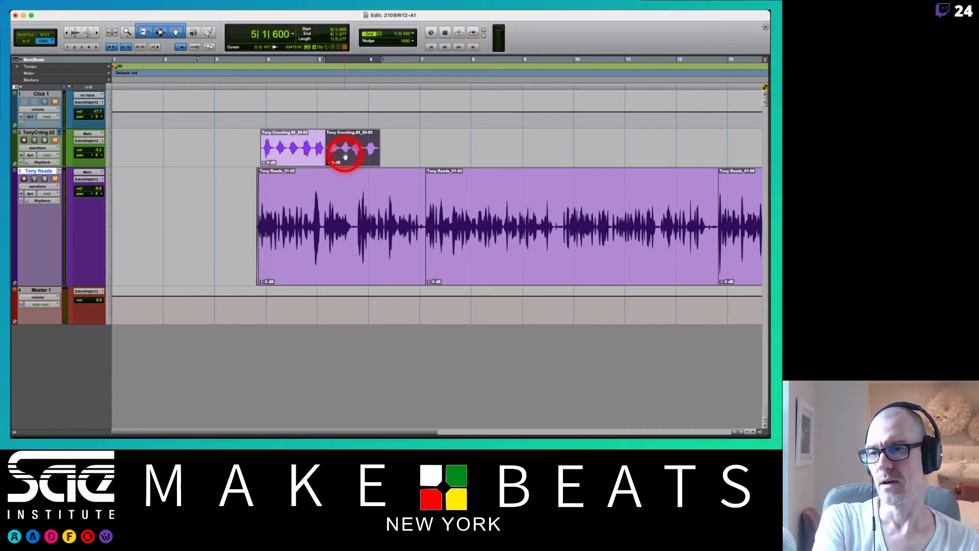
Cycle repeatedly through the Shuffle, Slip and Spot edit modes to demonstrate switching between them.
key("F2")
key("F1")
key("F2")
key("F3")
key("F1")
key("F2")
key("F3")
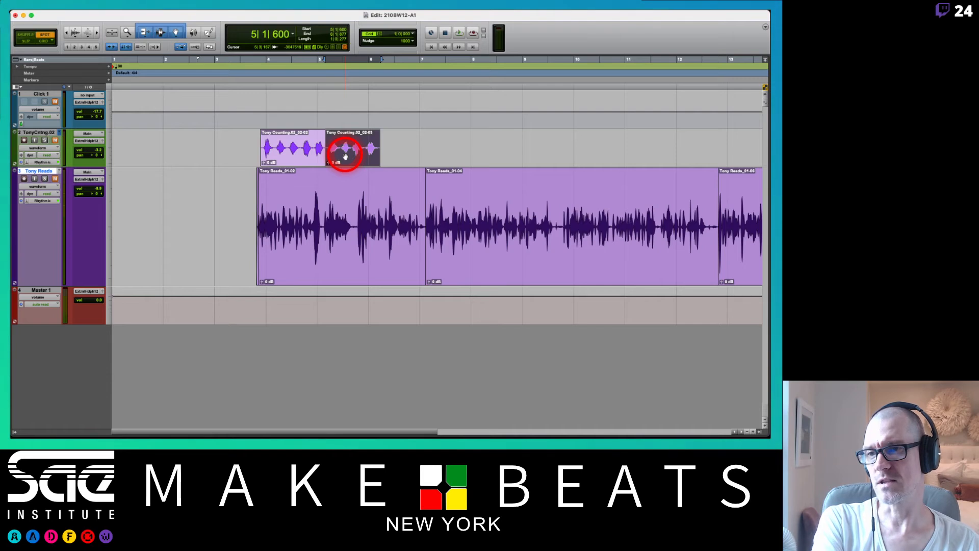
key("F1")
key("F2")
key("F3")
key("F1")
key("F2")
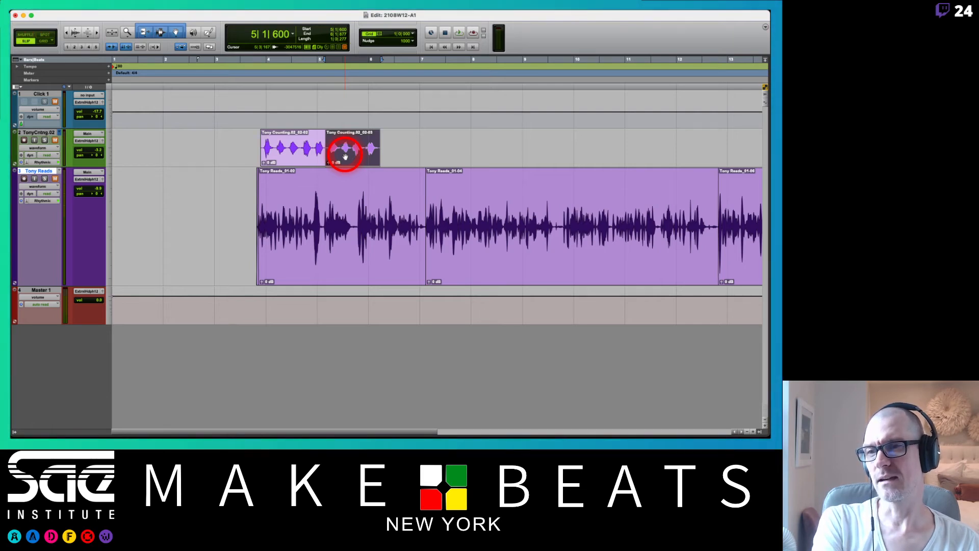
key("F1")
key("F2")
key("F3")
key("F1")
key("F2")
key("F3")
key("F1")
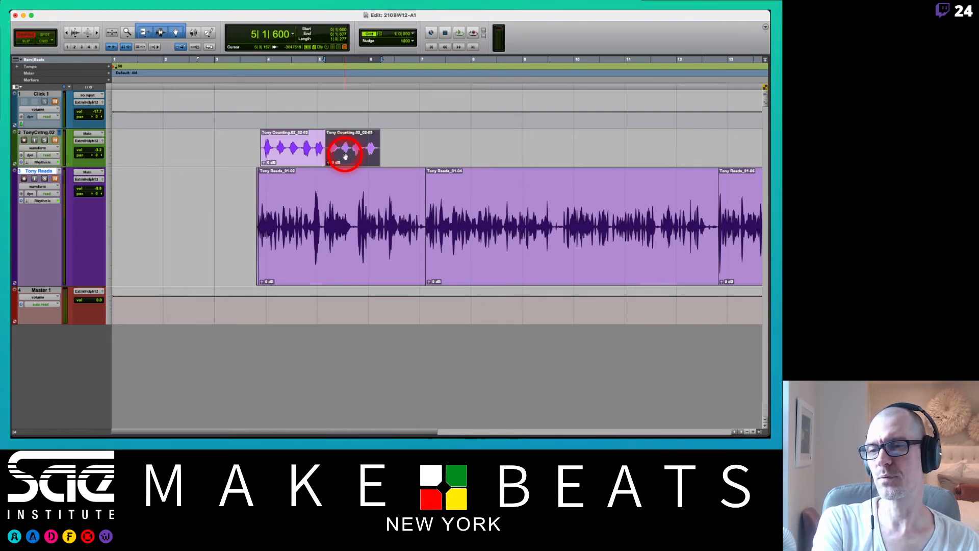
Demonstrate switching among all four edit modes, alternating mainly between Slip and Grid.
key("F4")
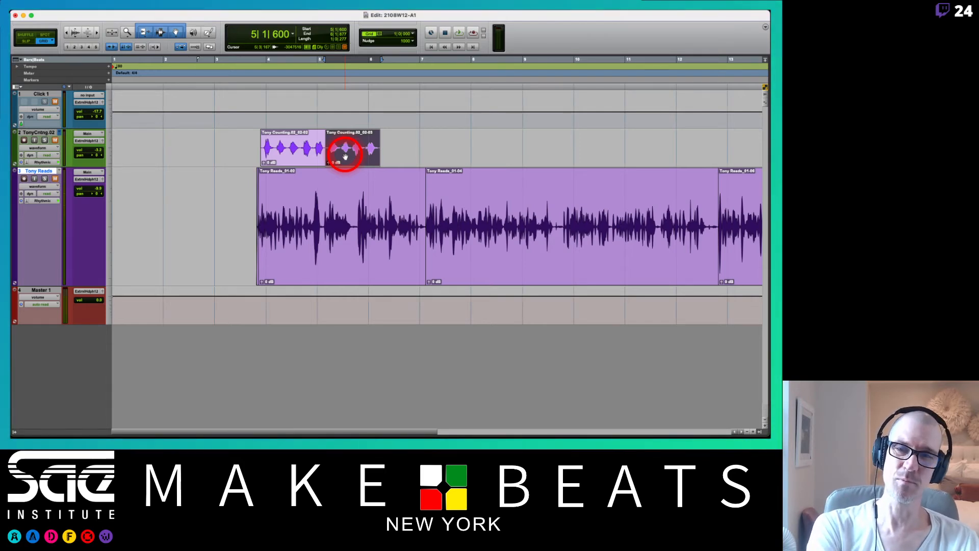
key("F1")
key("F3")
key("F2")
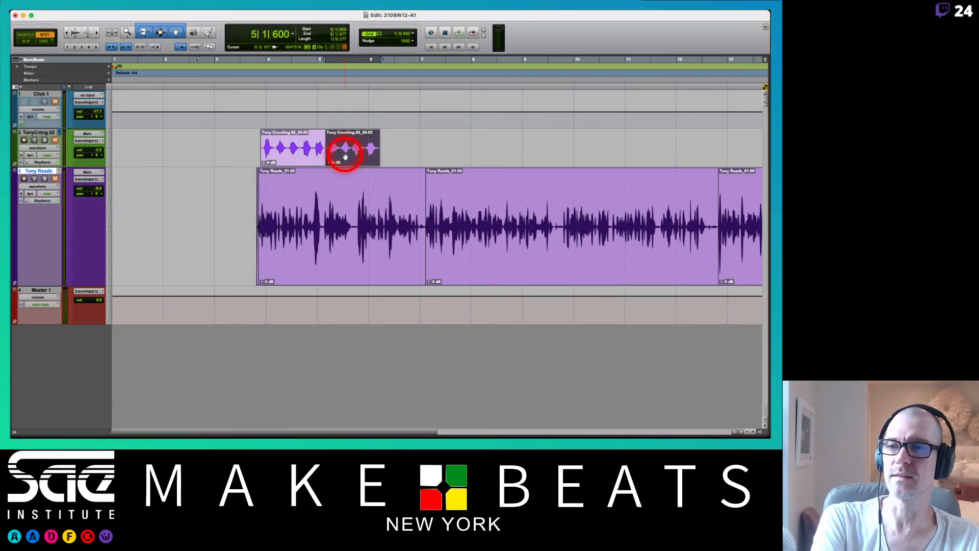
key("F4")
key("F3")
key("F4")
key("F2")
key("F4")
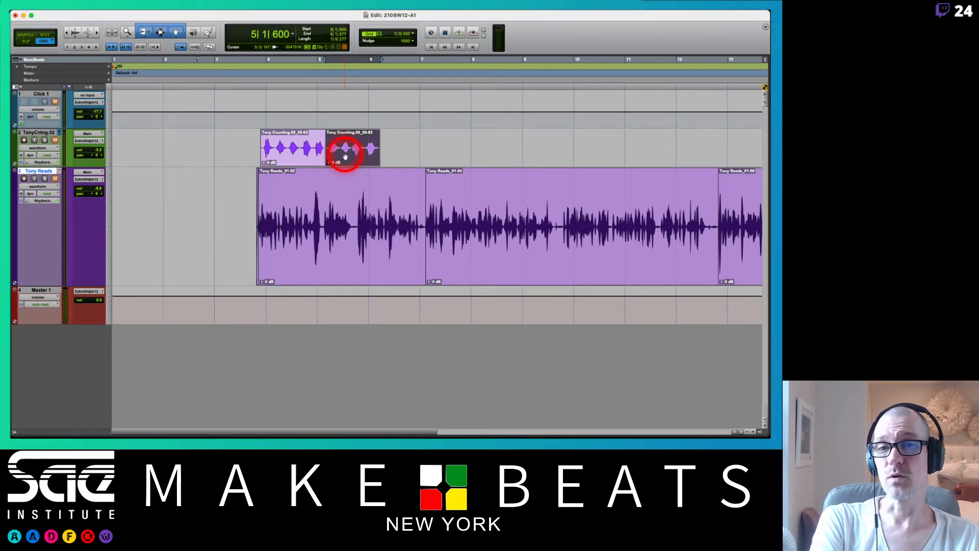
key("F2")
key("F4")
key("F2")
key("F4")
key("F3")
key("F2")
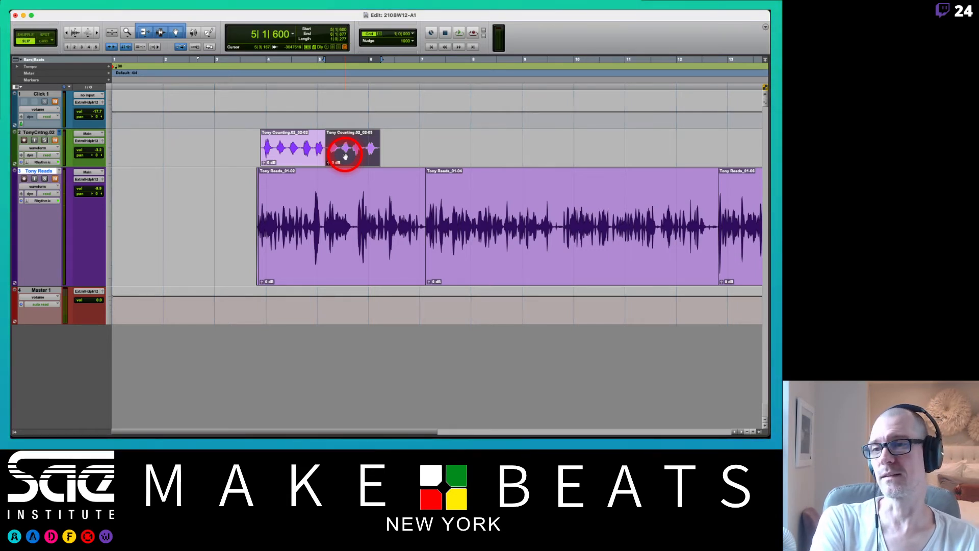
key("F4")
key("F2")
key("F4")
key("F2")
key("F4")
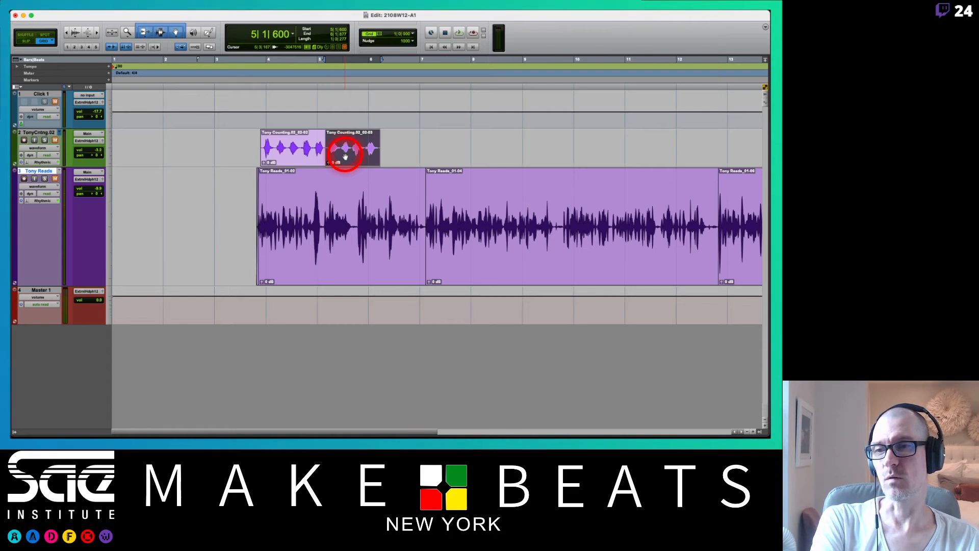
key("F2")
key("F4")
key("F2")
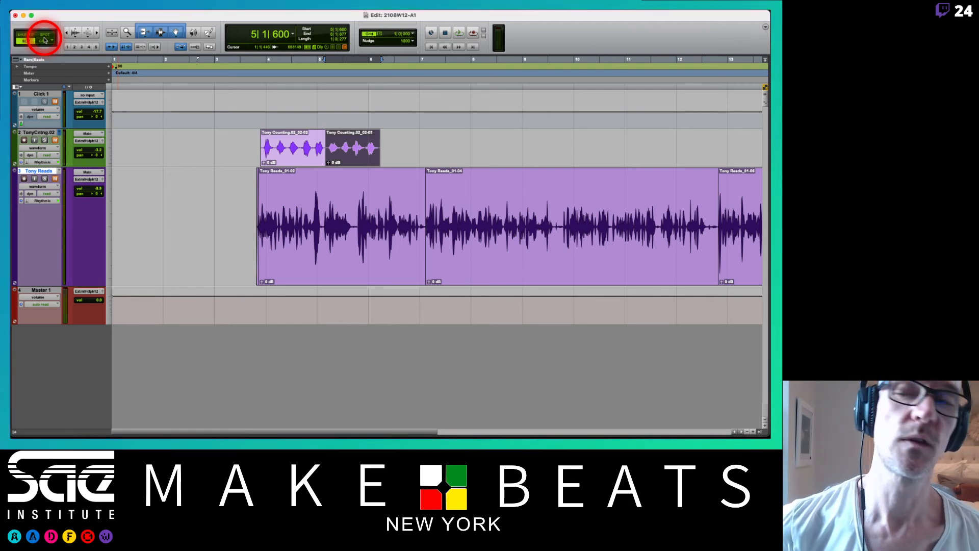
key("F1")
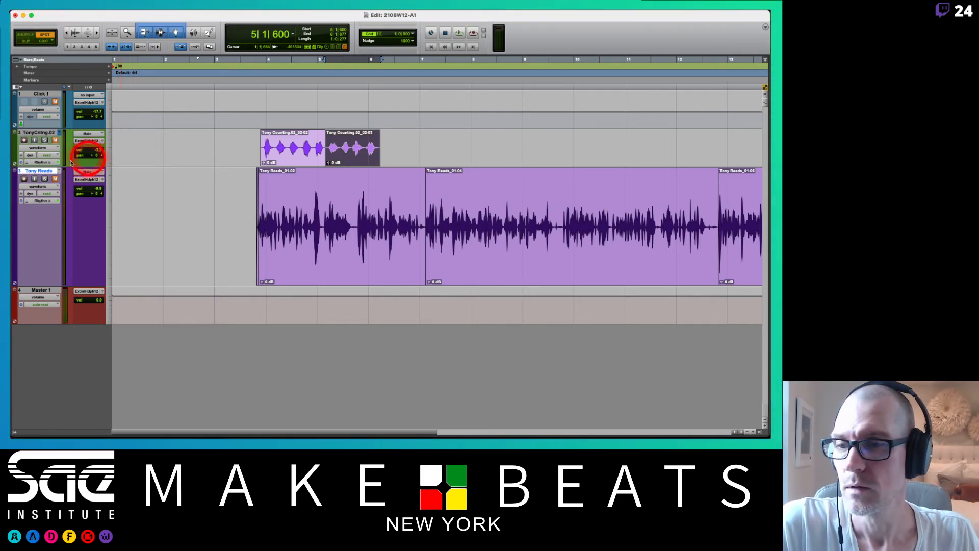
Delete the reading audio track together with its active clips.
right_click(40, 171)
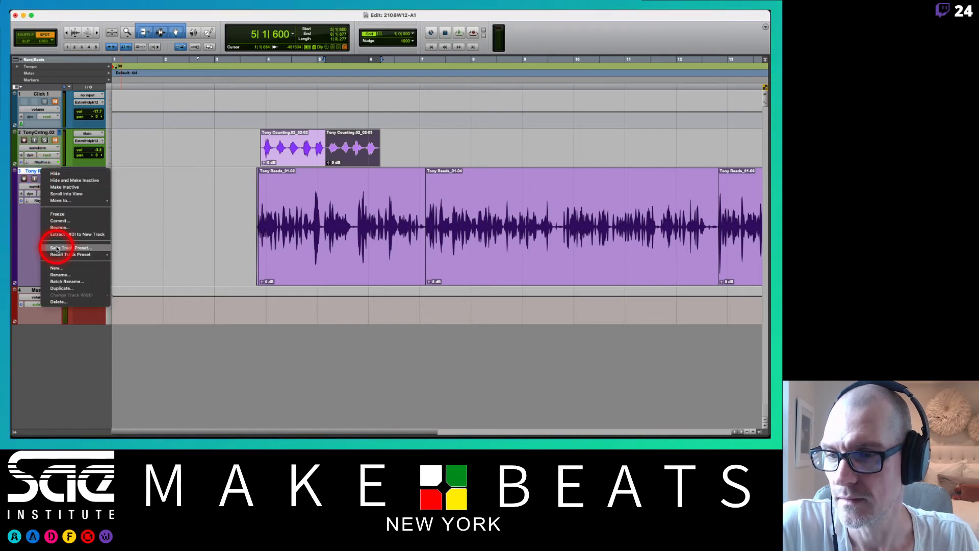
left_click(54, 302)
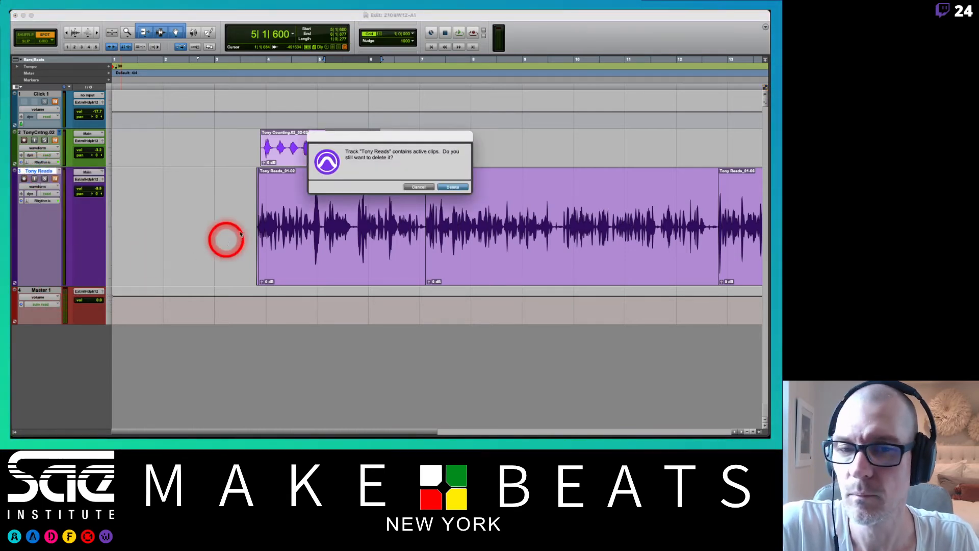
key("Return")
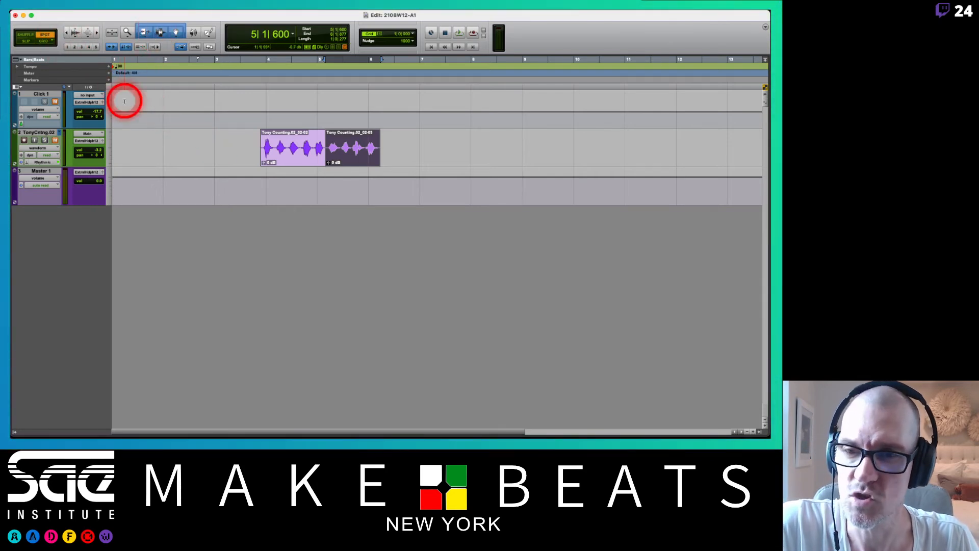
Set the counting track's height to large, zoom in on its clips, and change the edit mode to Slip.
left_click(106, 145)
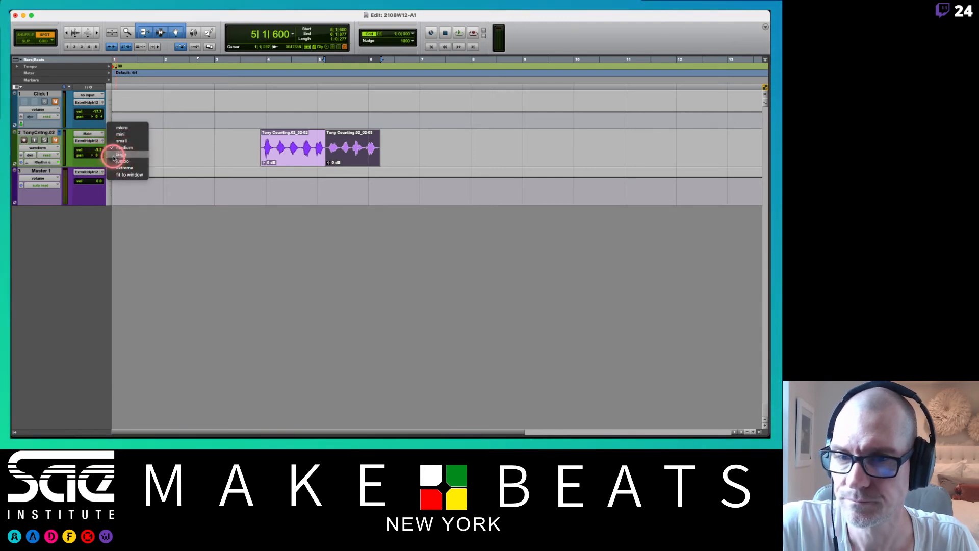
left_click(117, 154)
key("t")
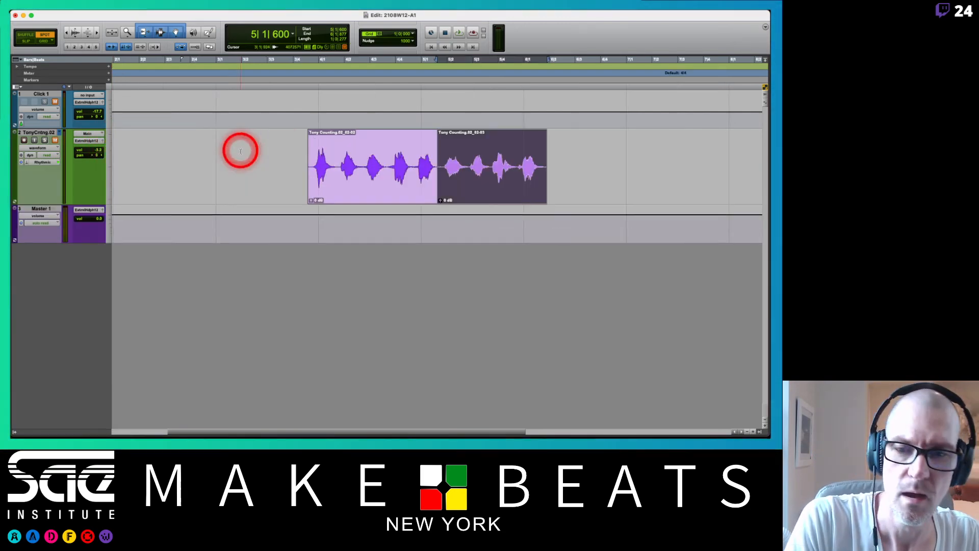
left_click(384, 192)
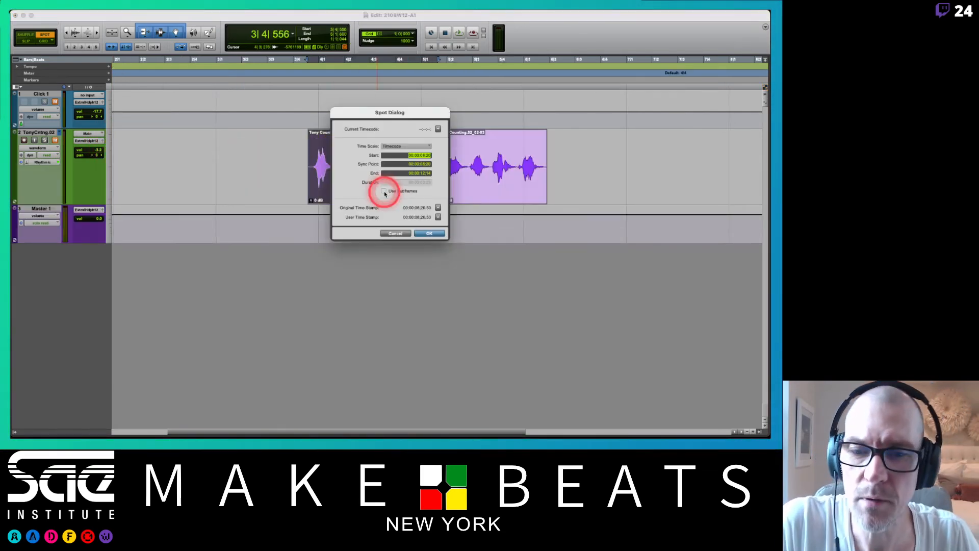
left_click(399, 233)
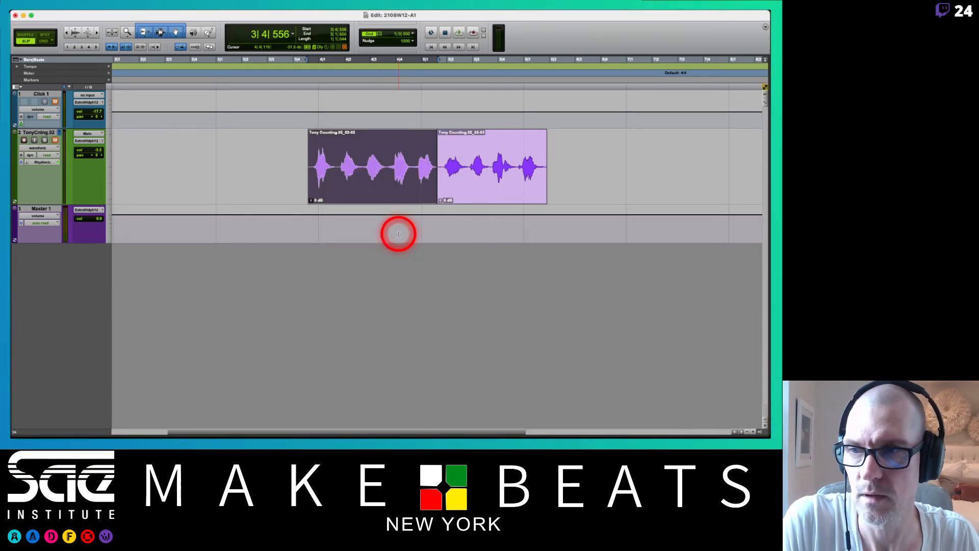
Switch to the PDF notes, view the Tools review page on Trim, Selector, Grabber and Smart Tool, and return to Pro Tools.
key("super+Tab")
key("Right")
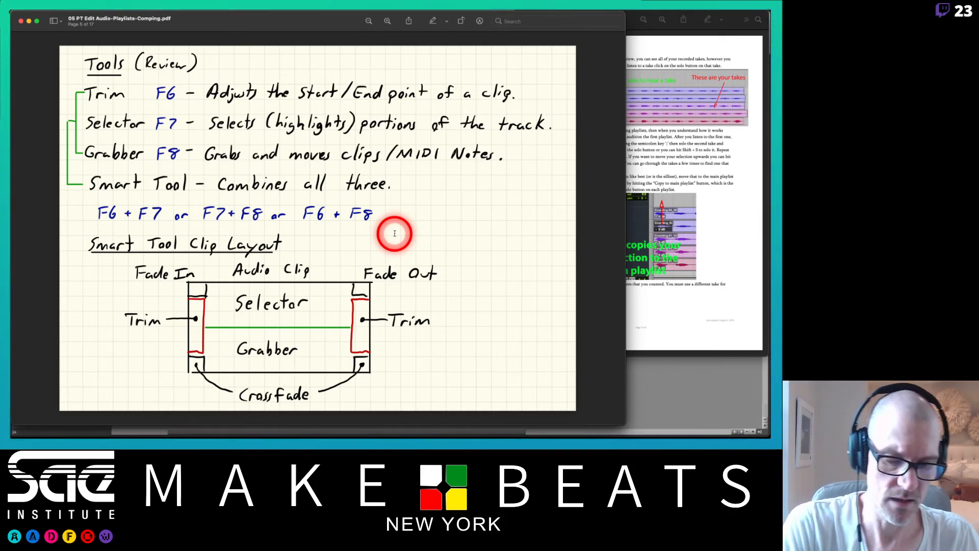
key("super+Tab")
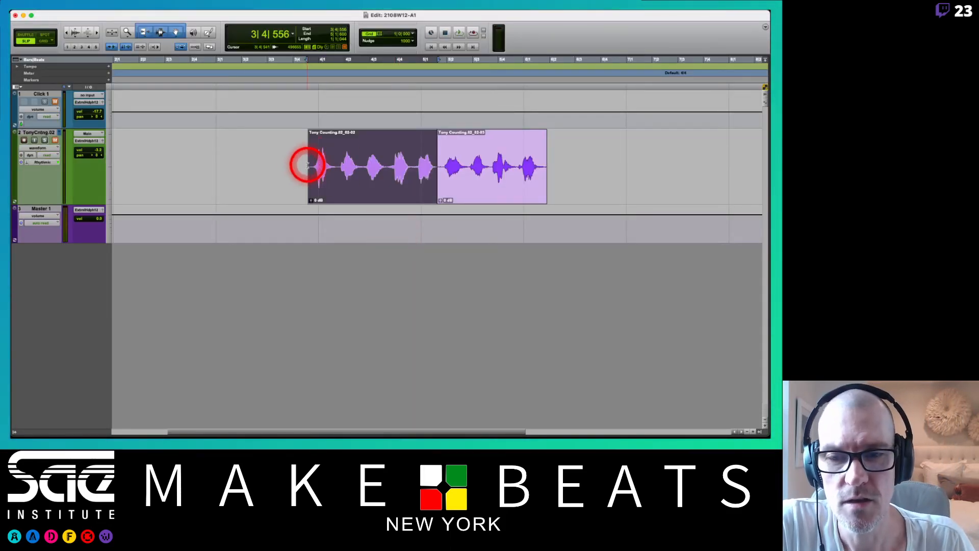
Extend both edges of the first counting piece to the whole take, then trim its silent start to about 3|4|615.
left_click_drag(308, 164, 145, 168)
mouse_move(437, 168)
left_mouse_down()
mouse_move(430, 164)
mouse_move(734, 154)
left_mouse_up()
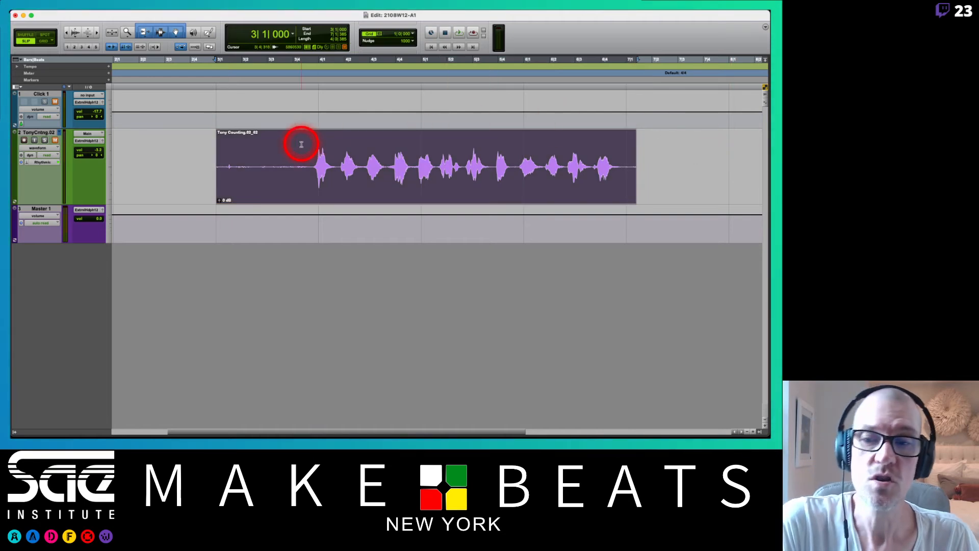
left_click_drag(213, 164, 302, 163)
left_click_drag(215, 164, 309, 164)
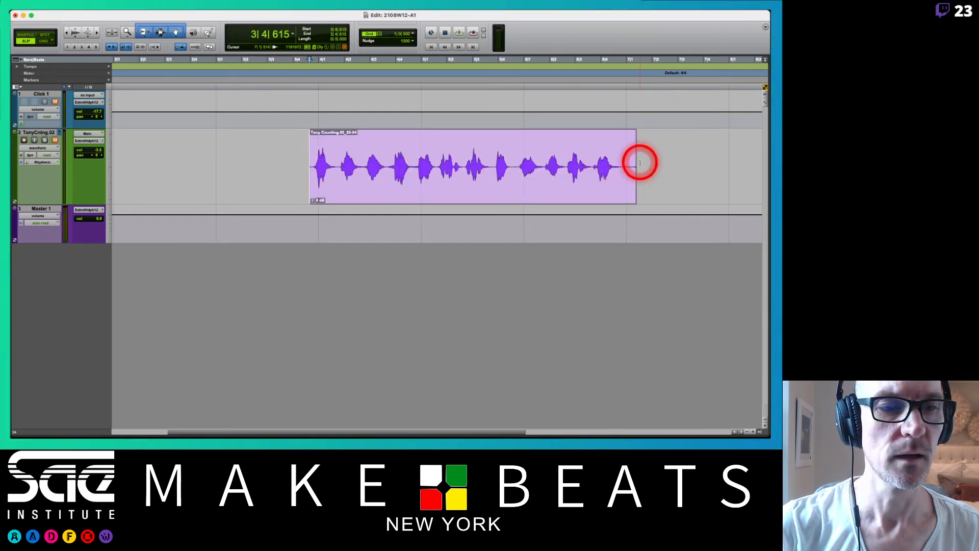
Trim the counting clip's end to just before bar 7 and readjust its start to about 3|4|526.
mouse_move(635, 166)
left_mouse_down()
mouse_move(618, 167)
mouse_move(715, 157)
mouse_move(614, 166)
mouse_move(624, 172)
left_mouse_up()
left_click(441, 191)
mouse_move(306, 166)
left_mouse_down()
mouse_move(152, 173)
mouse_move(306, 169)
mouse_move(192, 166)
mouse_move(312, 163)
mouse_move(275, 155)
mouse_move(180, 163)
mouse_move(311, 156)
left_mouse_up()
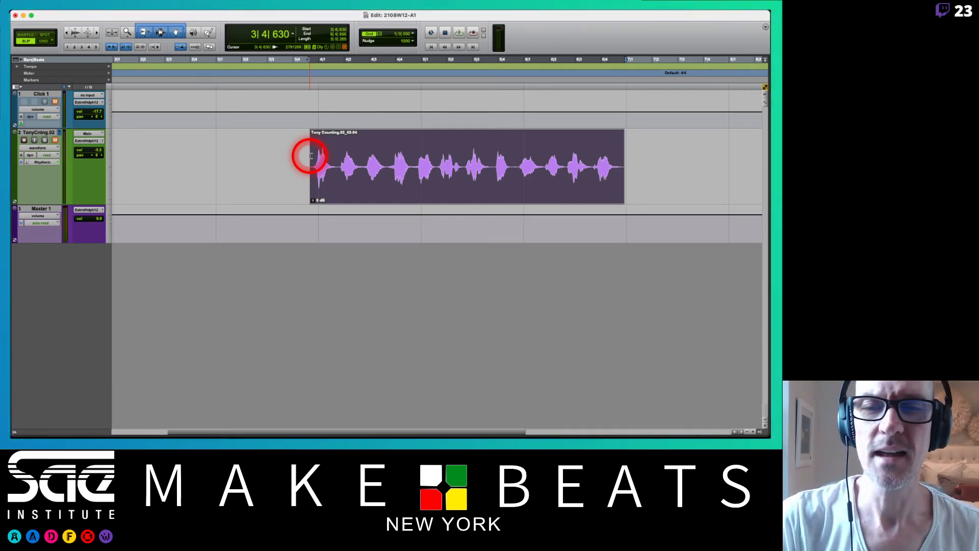
left_click_drag(310, 162, 306, 194)
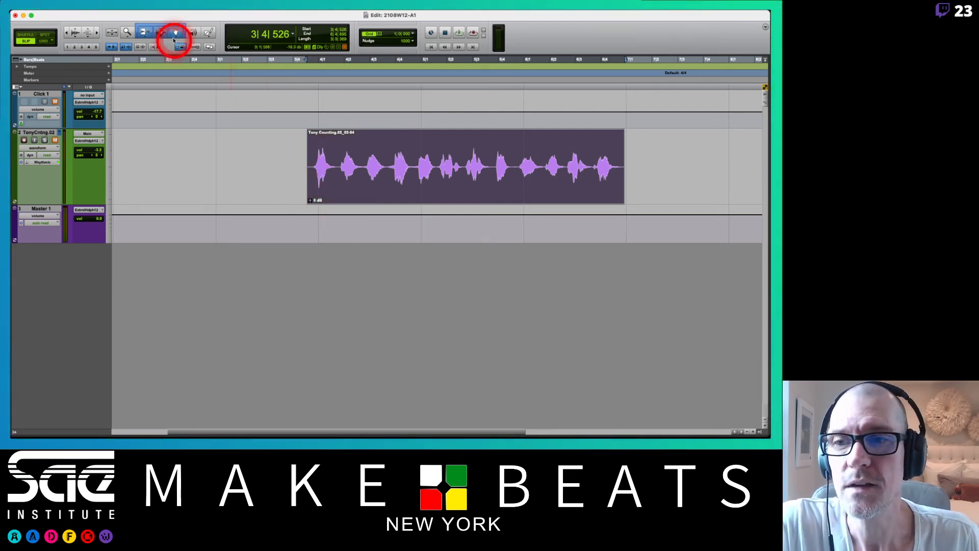
Change the Trim tool from Standard to TCE.
left_click(143, 34)
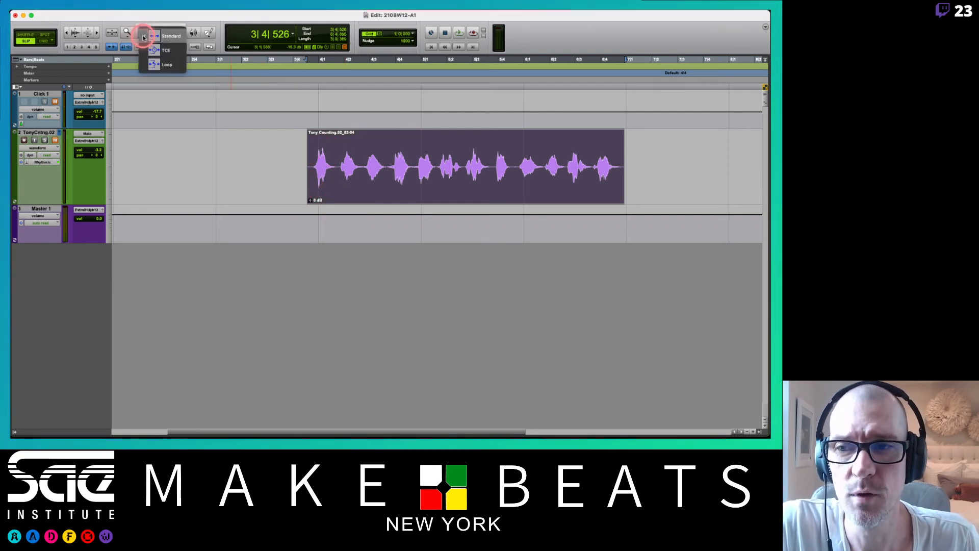
mouse_move(143, 37)
left_mouse_down()
mouse_move(147, 64)
mouse_move(147, 49)
left_mouse_up()
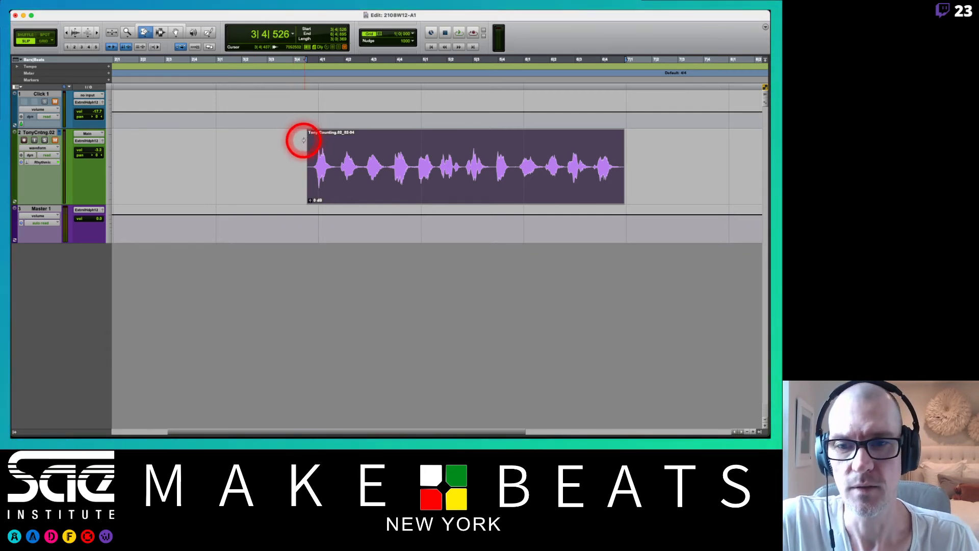
Unmute the counting track and play its clip from about 3|4|125.
left_click(296, 59)
key("space")
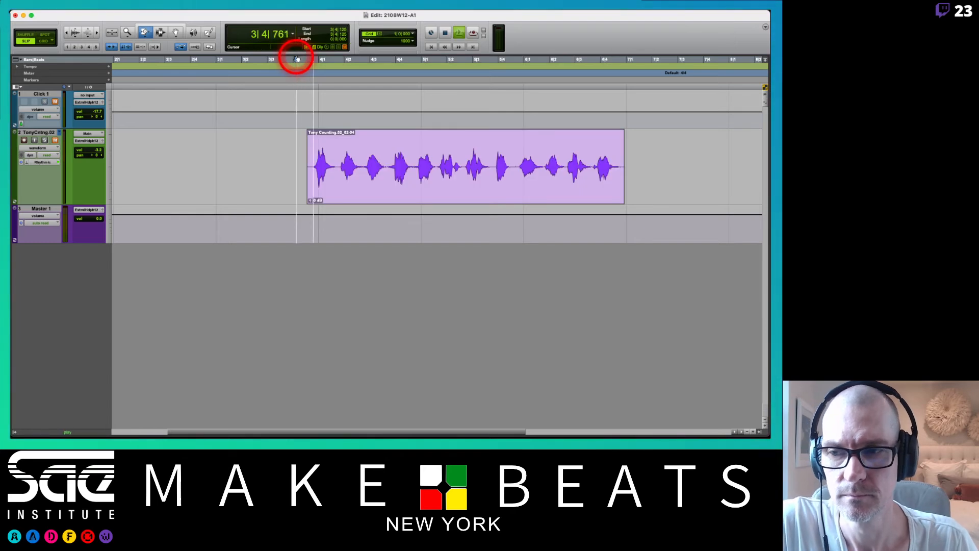
key("space")
left_click(55, 140)
key("space")
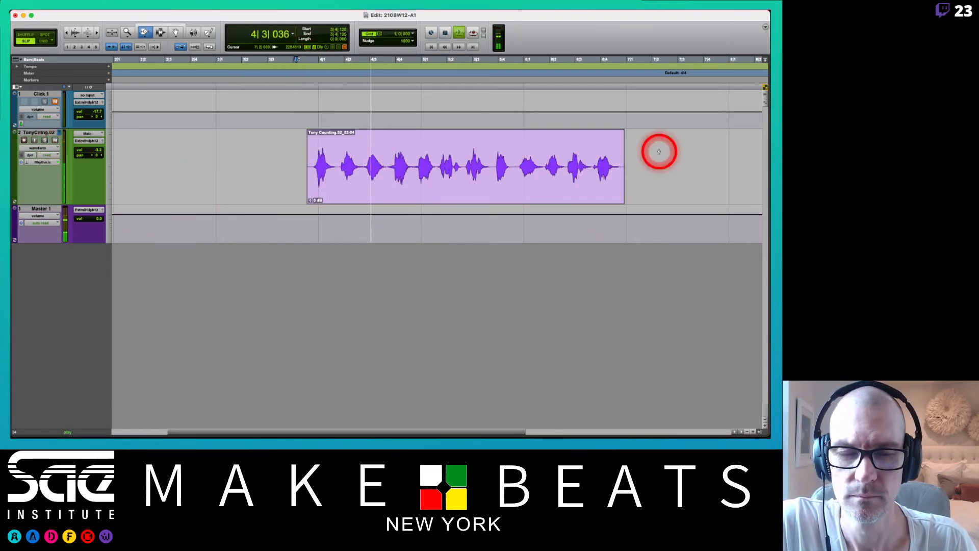
key("space")
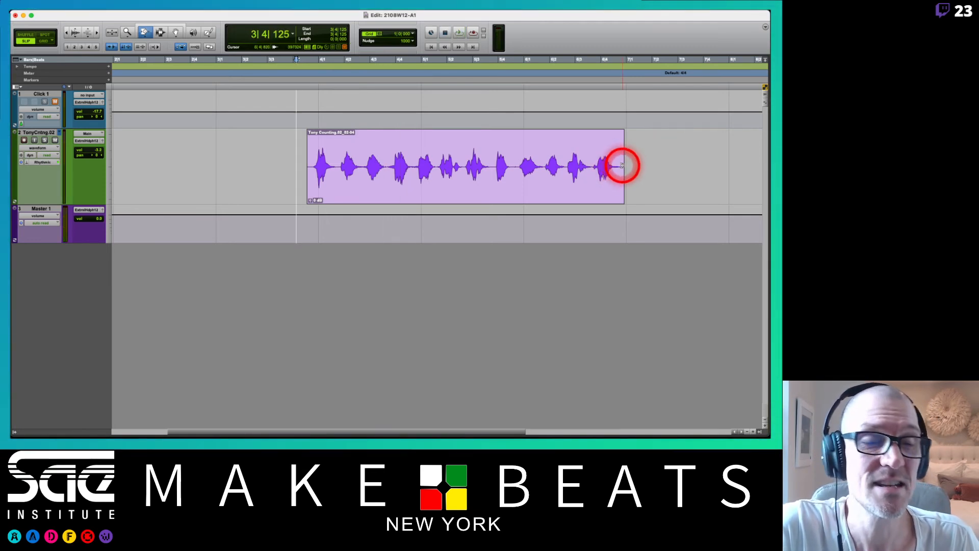
Time-compress the counting clip with the TCE Trim tool so it ends at about 6|1|758, and play the result.
left_click_drag(622, 165, 591, 167)
left_click_drag(566, 172, 543, 170)
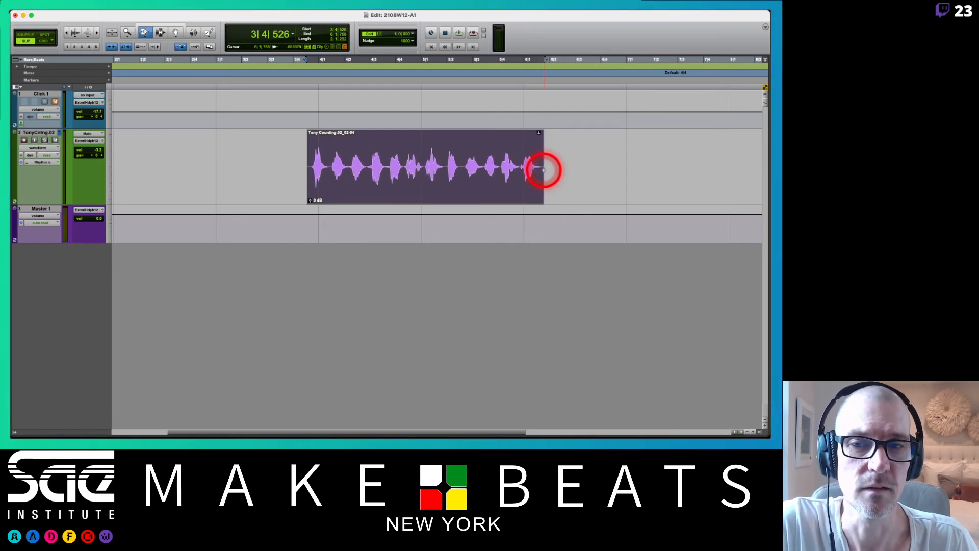
key("space")
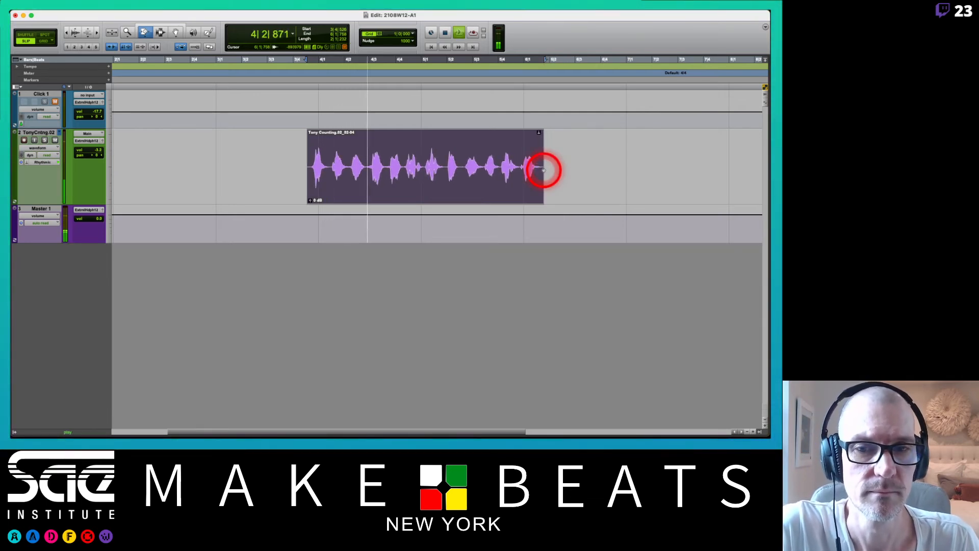
key("space")
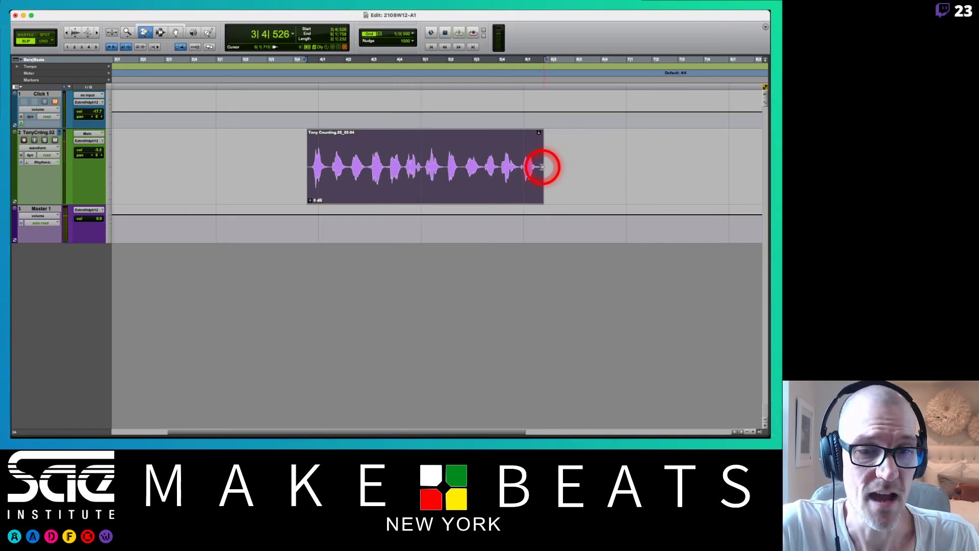
Time-compress the counting clip further with the TCE Trim tool so it ends at about 5|3|924, and play the result.
left_click_drag(541, 167, 496, 165)
key("space")
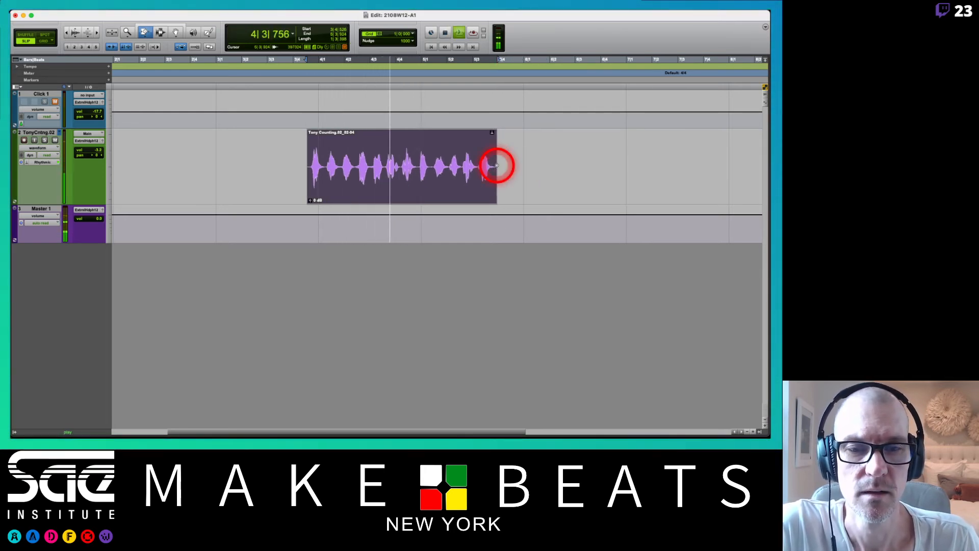
key("space")
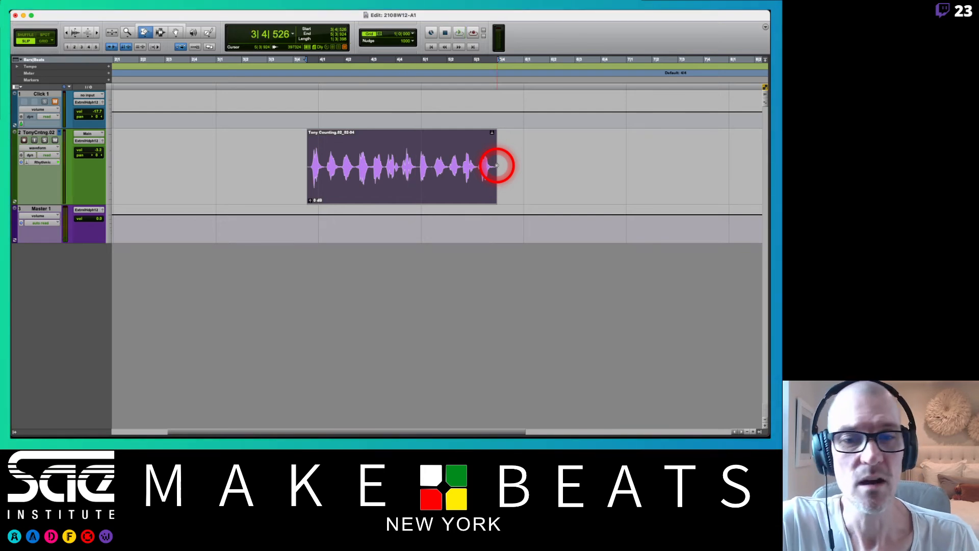
Undo both time compressions of the counting clip, keeping its start trimmed at 3|4|526.
key("super+z")
key("super+z")
key("super+z")
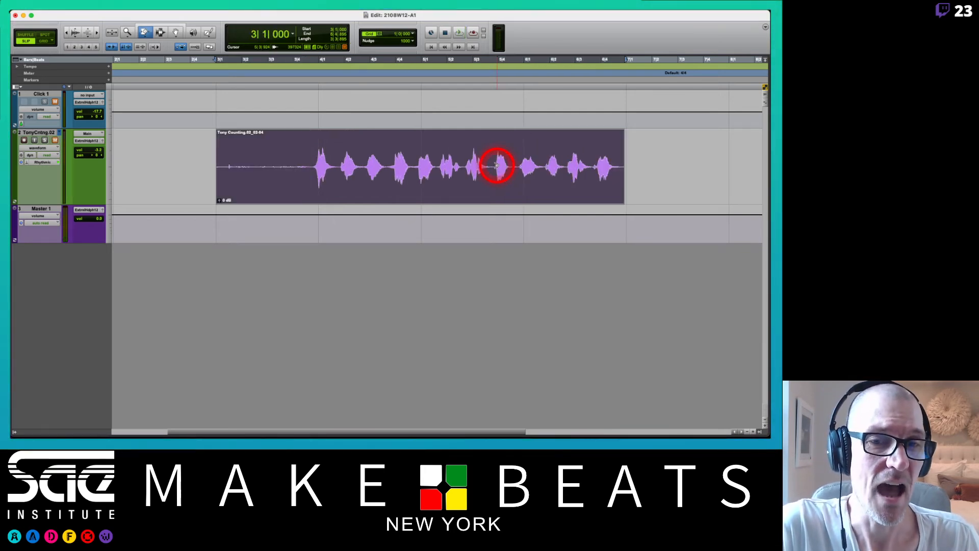
key("super+shift+z")
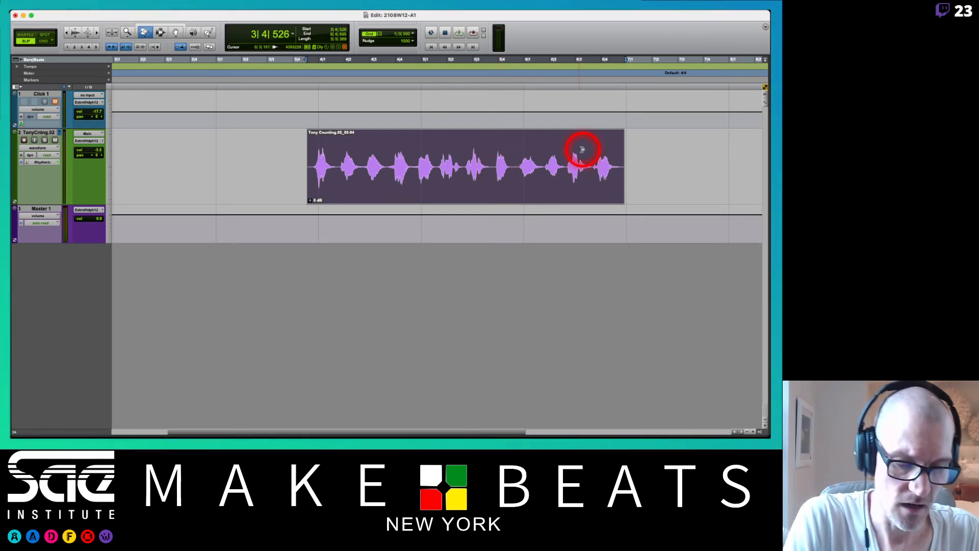
Try time-expanding the counting clip so it ends at about 10|1|511, play it, and undo the expansion.
key("super+bracketleft")
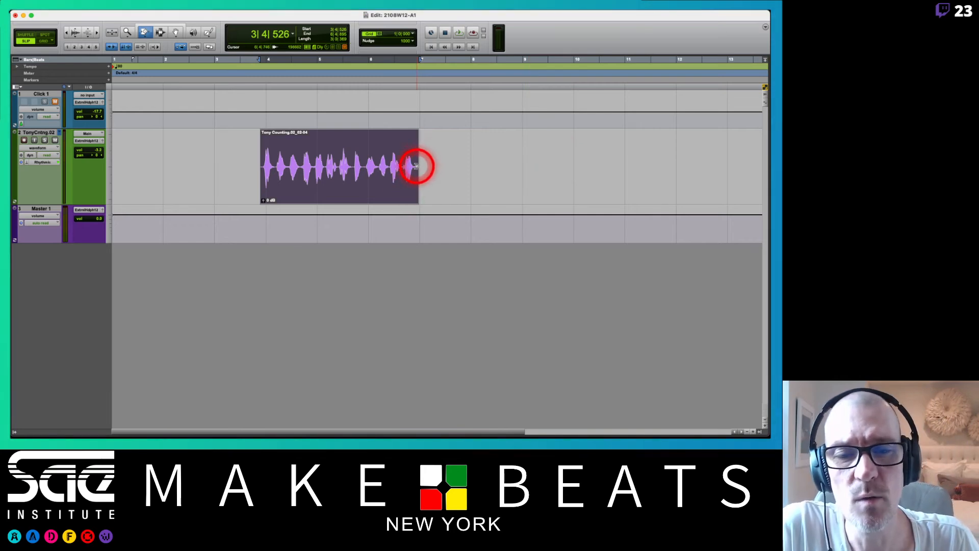
left_click_drag(418, 163, 580, 169)
key("space")
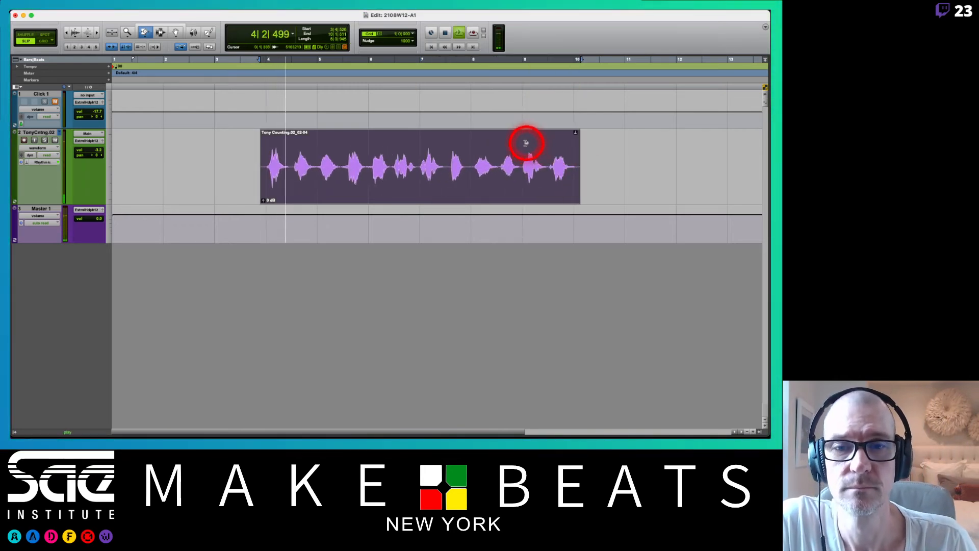
key("space")
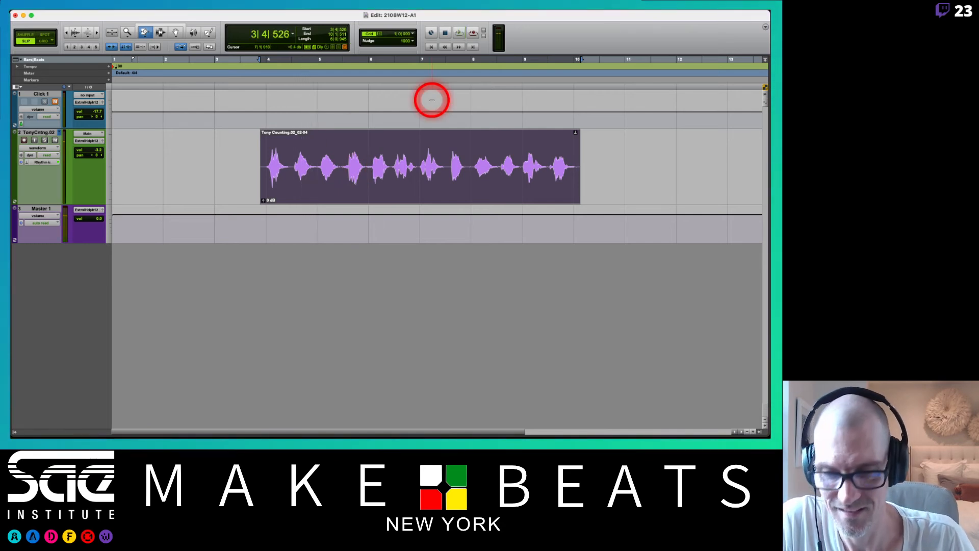
key("super+z")
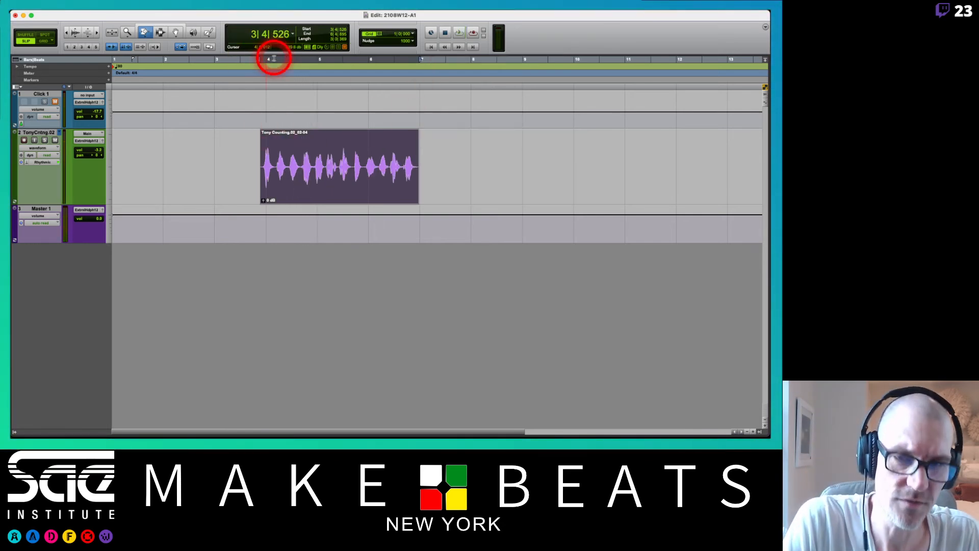
Review the Elastic Audio default plug-in choices in the Processing preferences and leave the preferences without changes.
mouse_move(254, 11)
left_click_drag(254, 11, 265, 159)
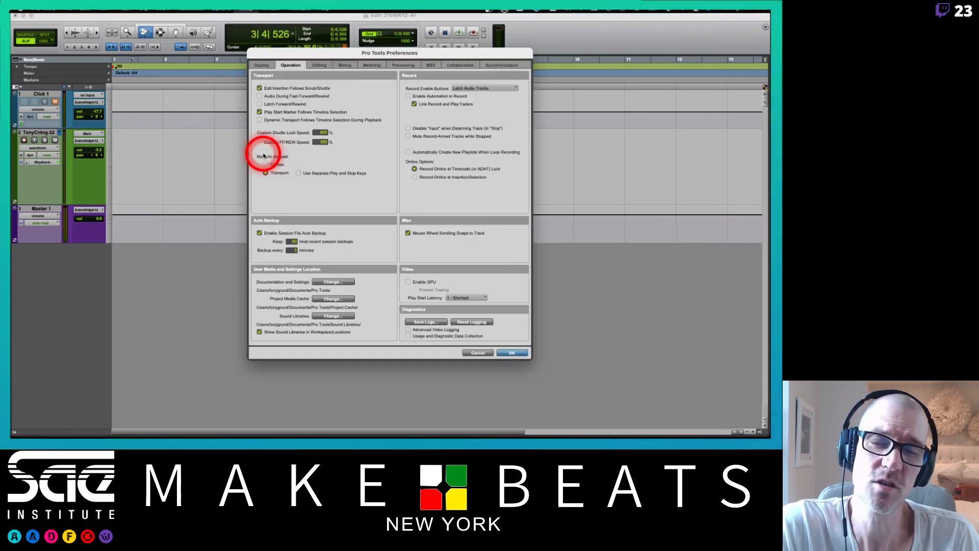
left_click(403, 65)
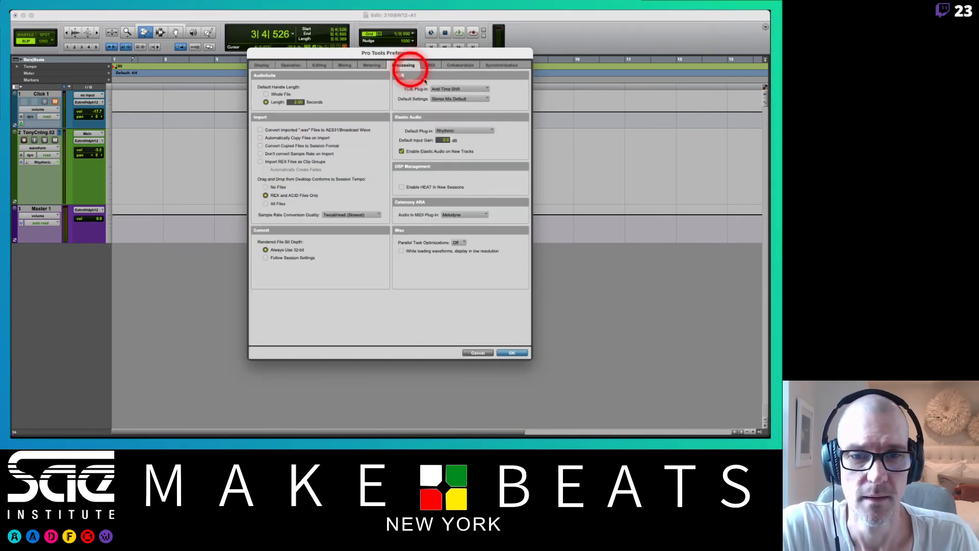
left_click(461, 131)
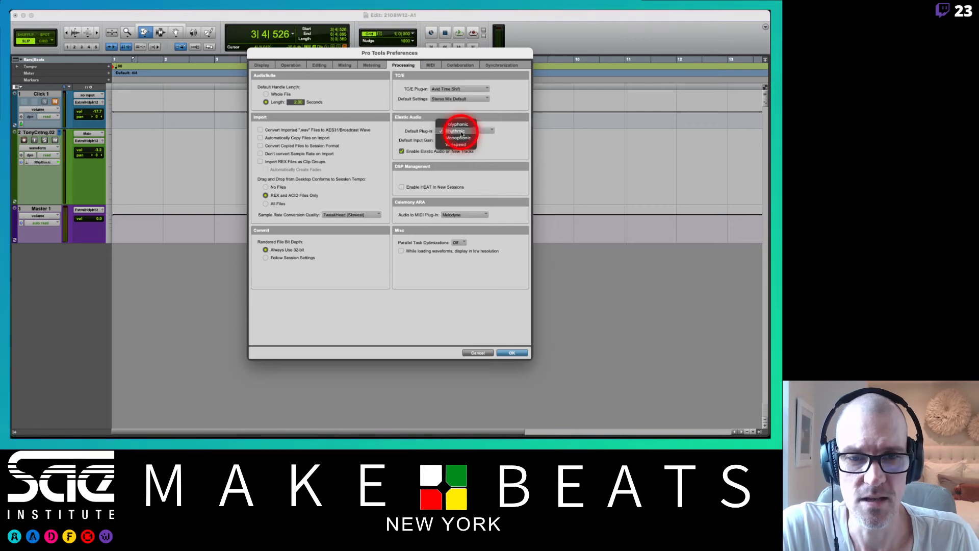
left_click(497, 111)
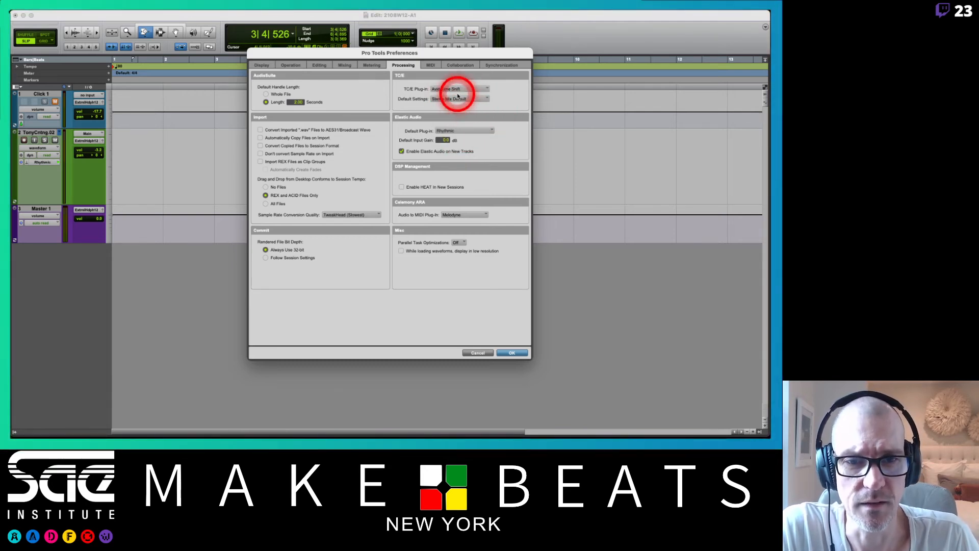
left_click(486, 353)
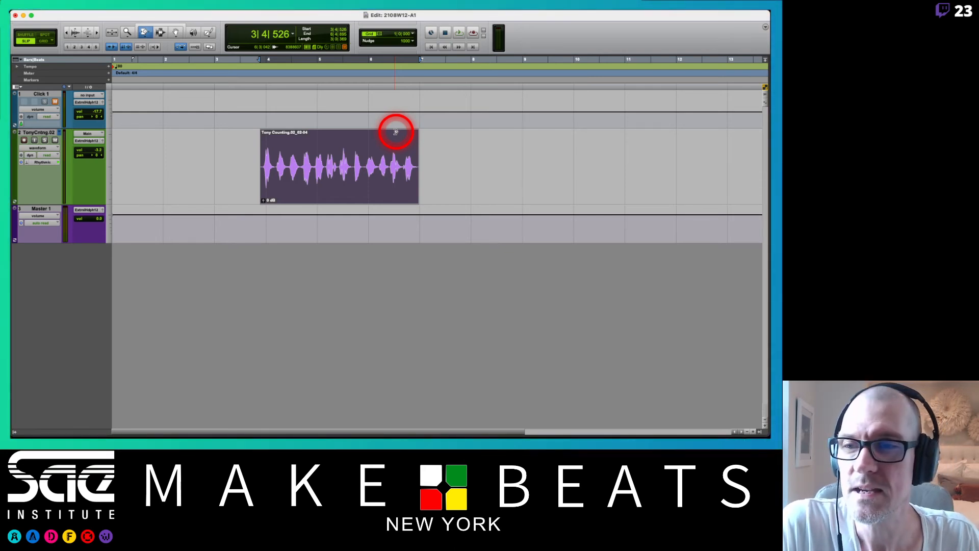
Change the Trim tool to Loop, loop the counting clip out to about 24|2|122, and undo the looping.
left_click(144, 35)
left_click(156, 50)
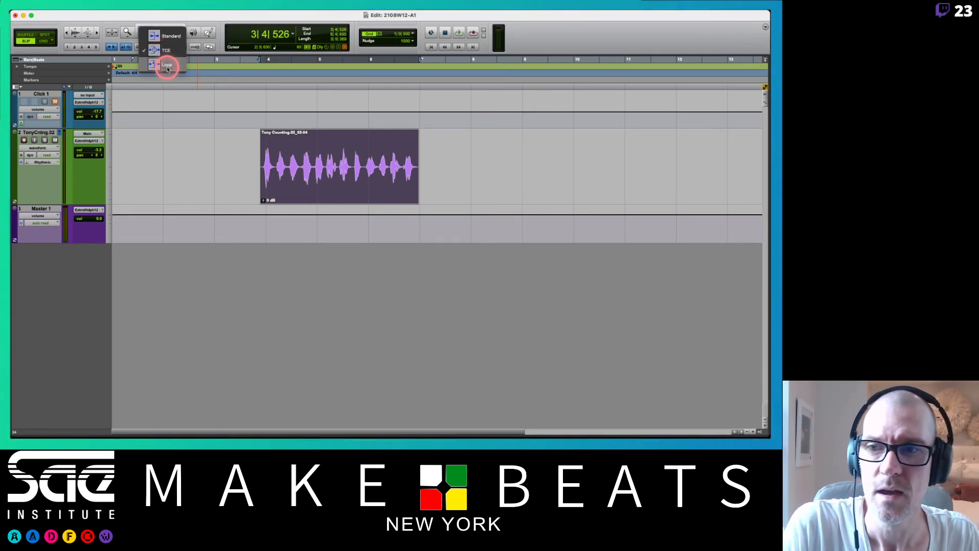
left_click(167, 66)
key("r")
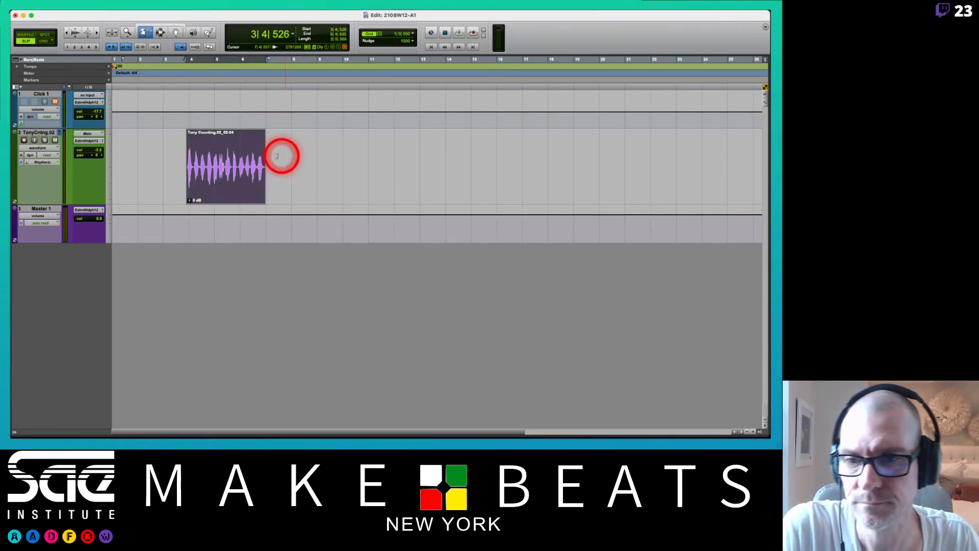
left_click_drag(262, 168, 707, 172)
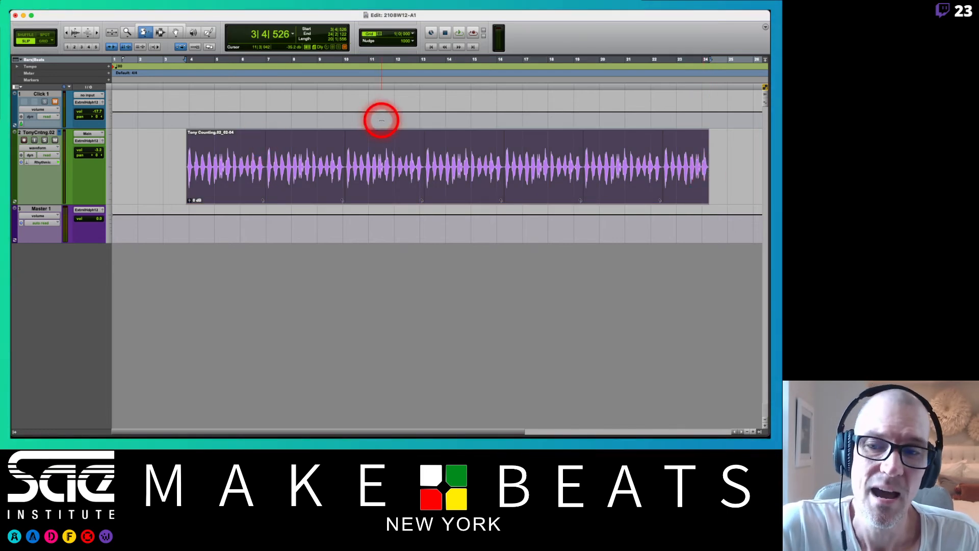
key("super+z")
key("super+z")
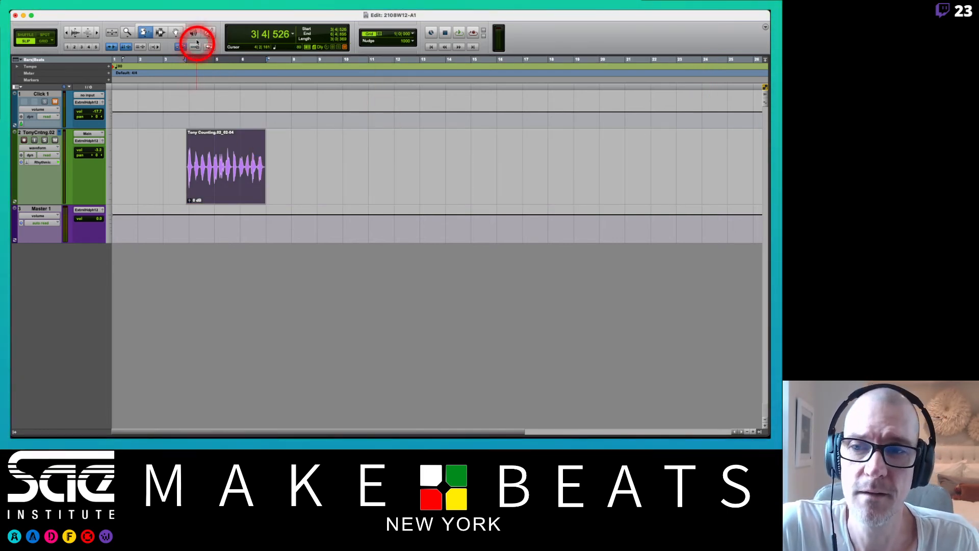
Set the Trim tool back to Standard.
left_click(144, 33)
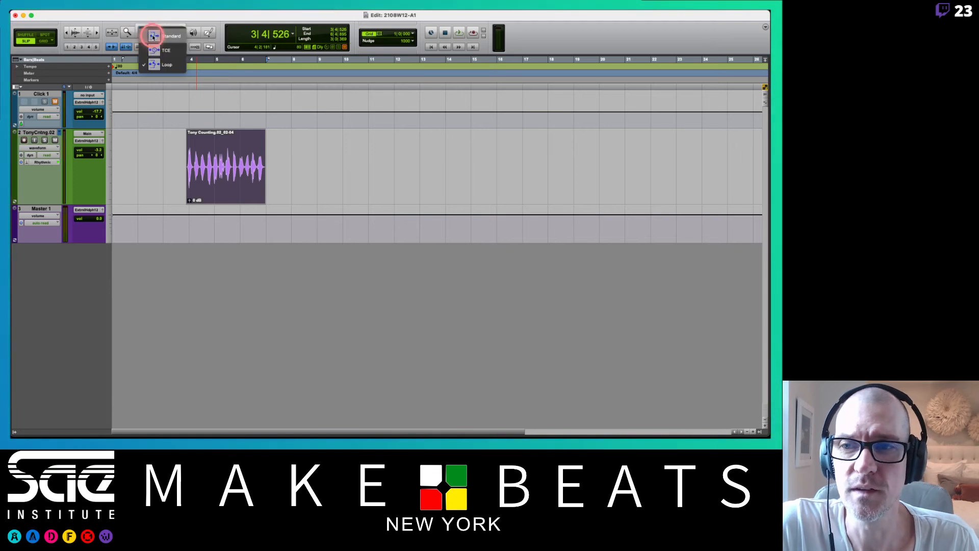
left_click(153, 36)
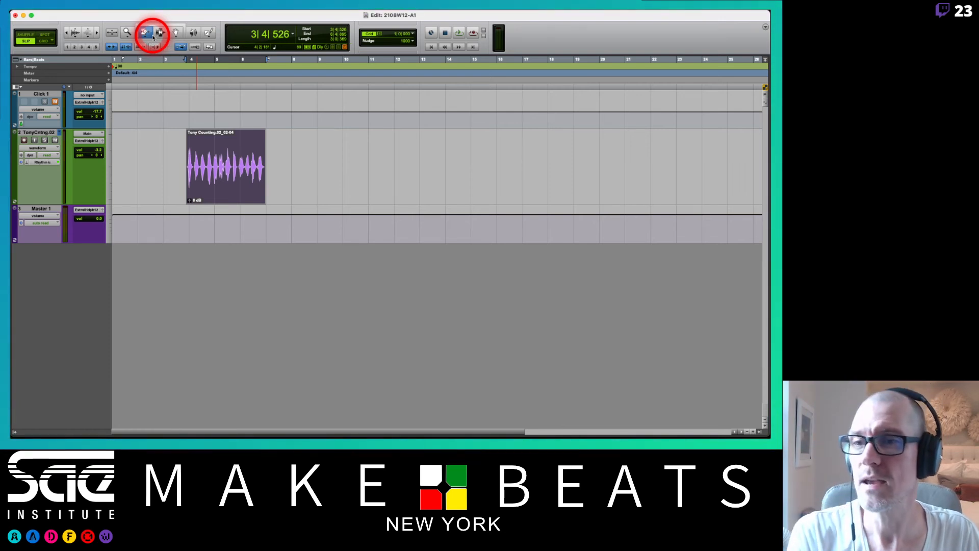
Switch to the Selector tool and select the counting clip's range from about 4|2|716 to 6|1|773.
left_click(153, 35)
left_click(214, 156)
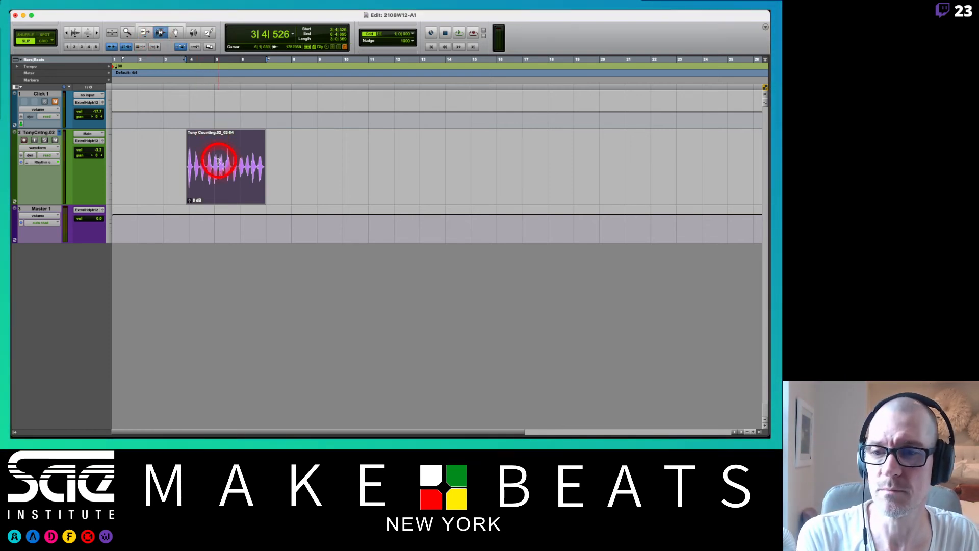
left_click_drag(214, 156, 247, 168)
left_click(200, 162)
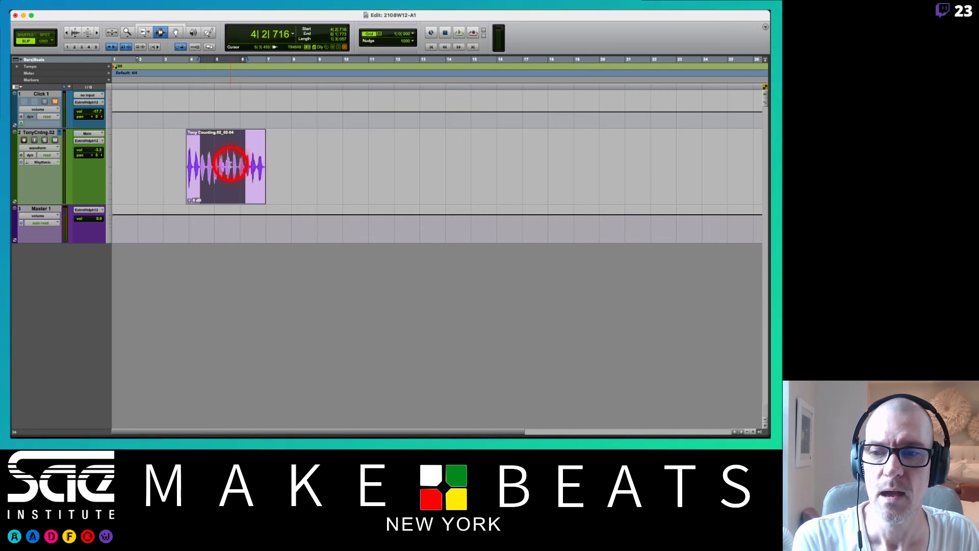
Separate the counting clip at about 5|3|776 and again at about 4|3|589.
left_click(228, 167)
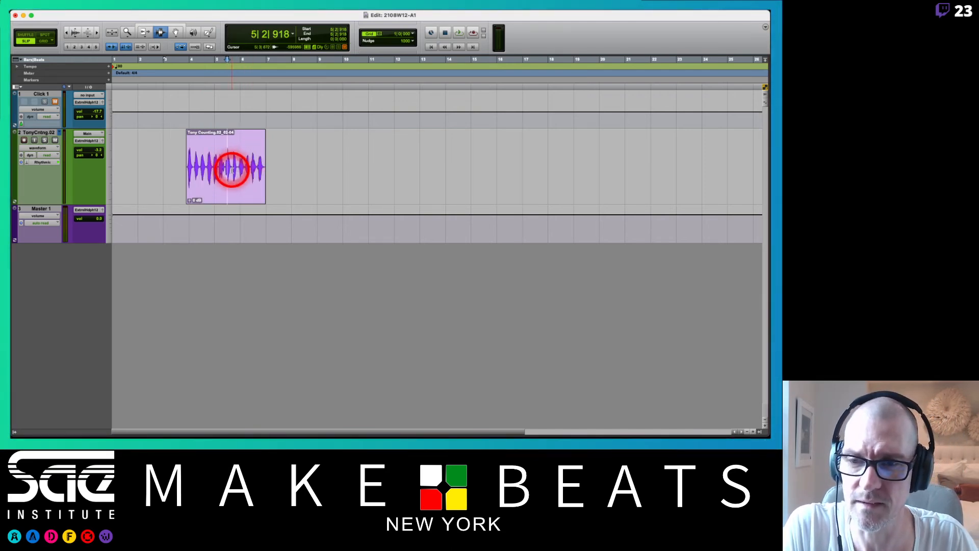
left_click(232, 171)
key("super+bracketright")
key("super+bracketright")
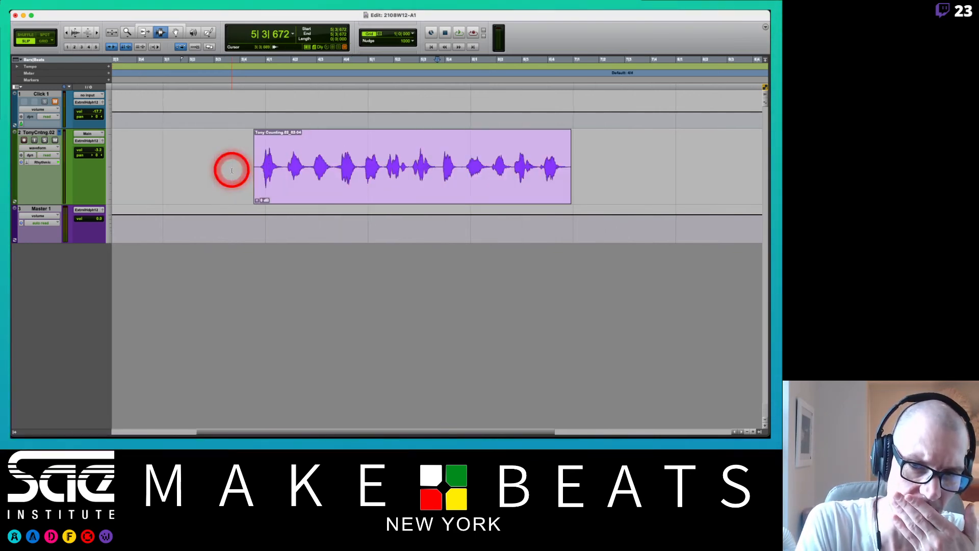
left_click(440, 158)
key("b")
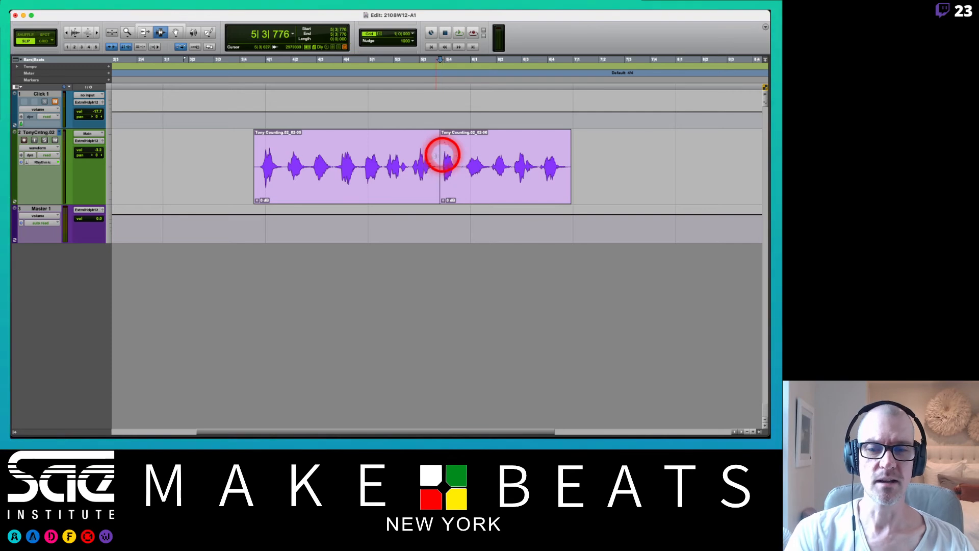
left_click(332, 167)
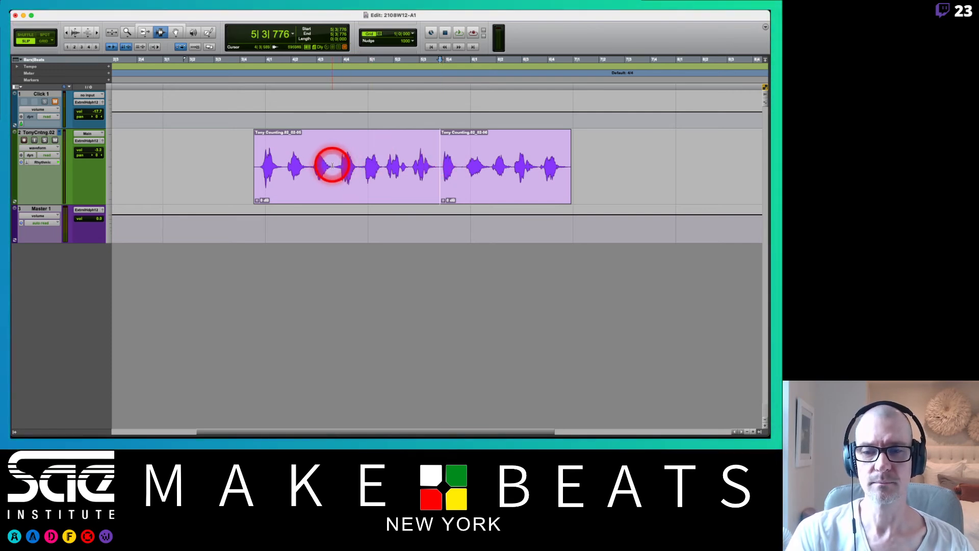
key("super+e")
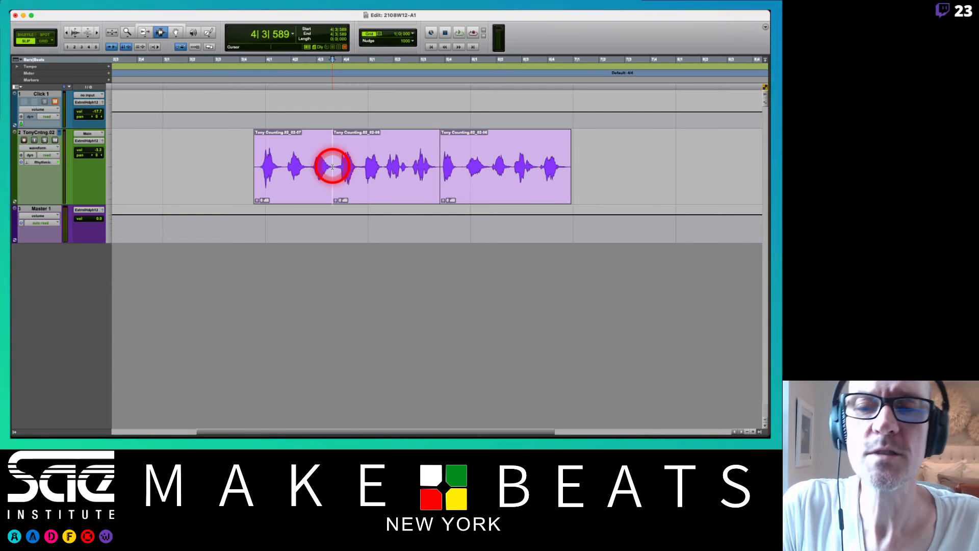
Delete the middle section of the separated counting clip.
double_click(390, 176)
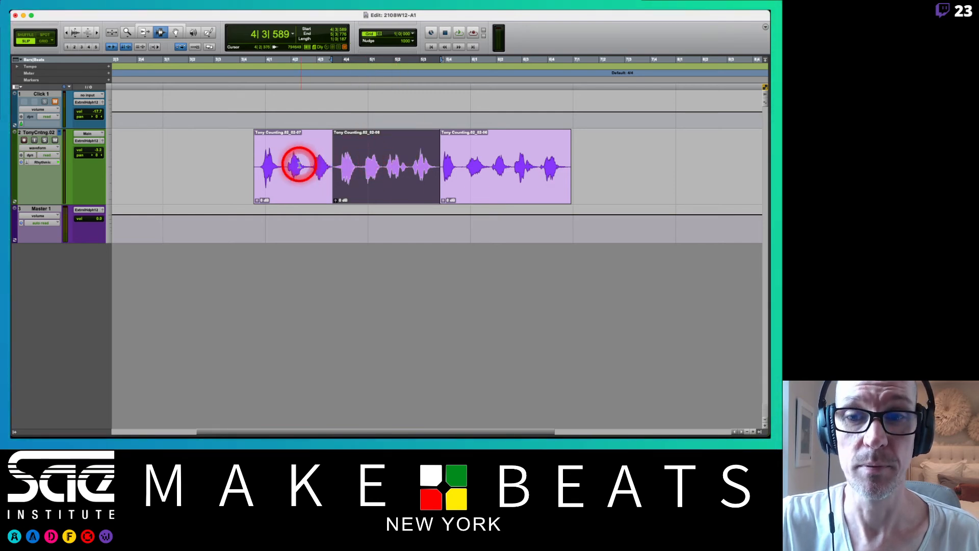
key("Delete")
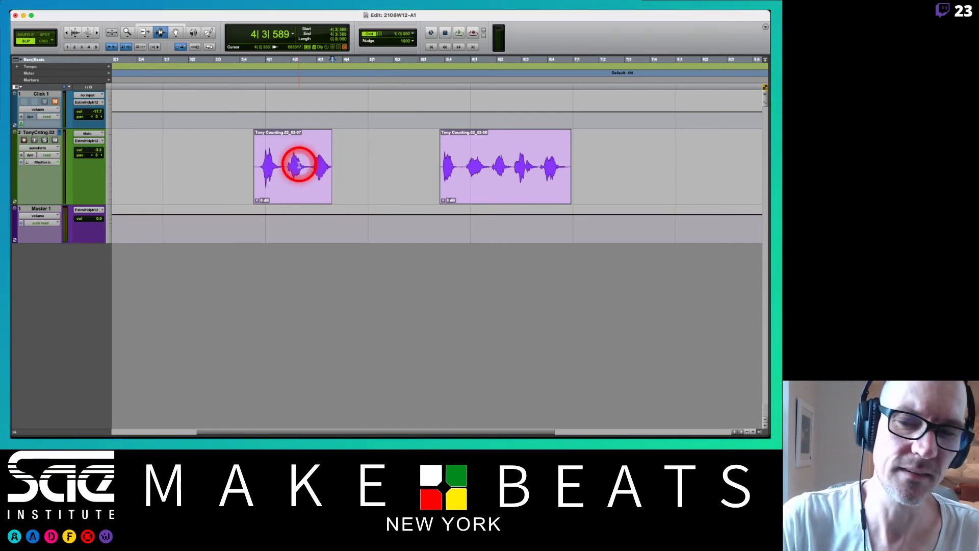
Select in turn the two remaining clips, the gap between them and the empty space before the first clip, ending on the gap.
left_click(299, 164)
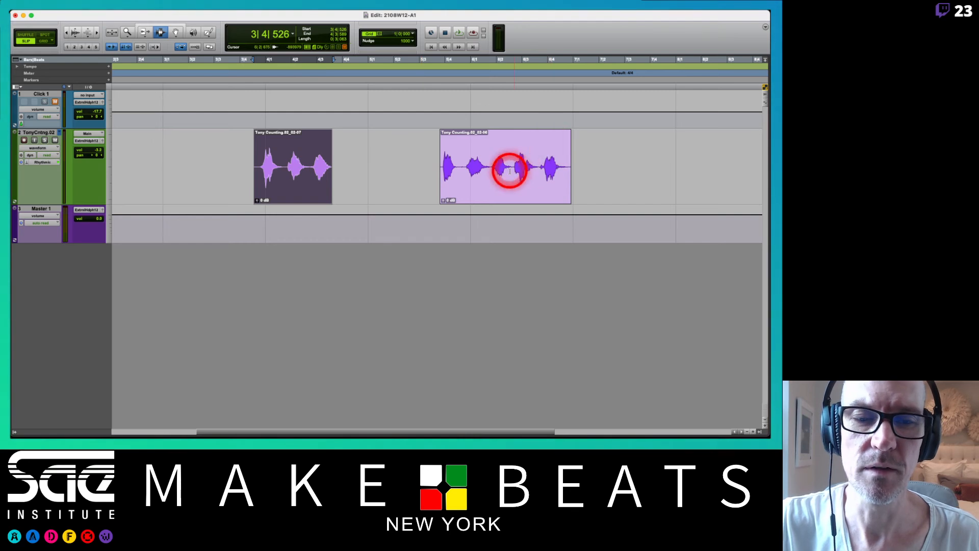
left_click(509, 171)
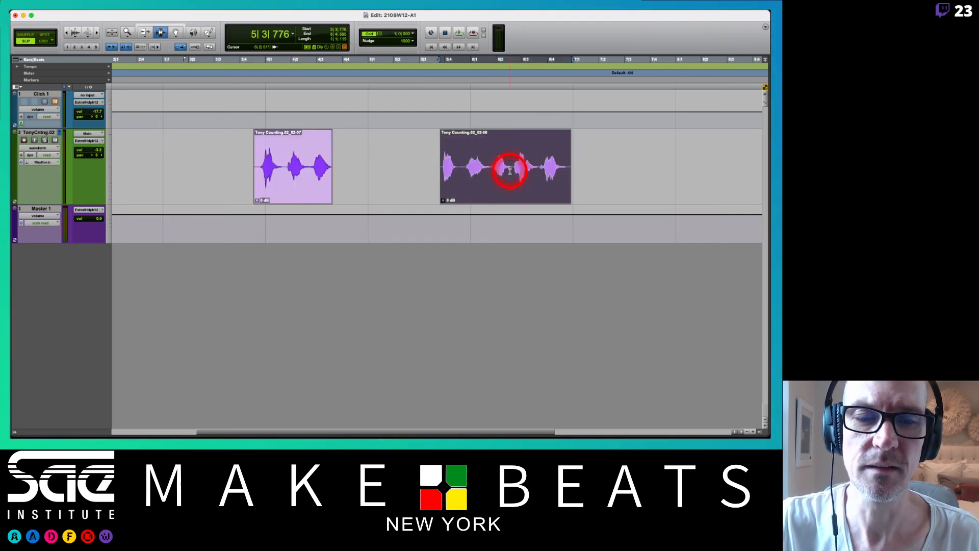
double_click(388, 161)
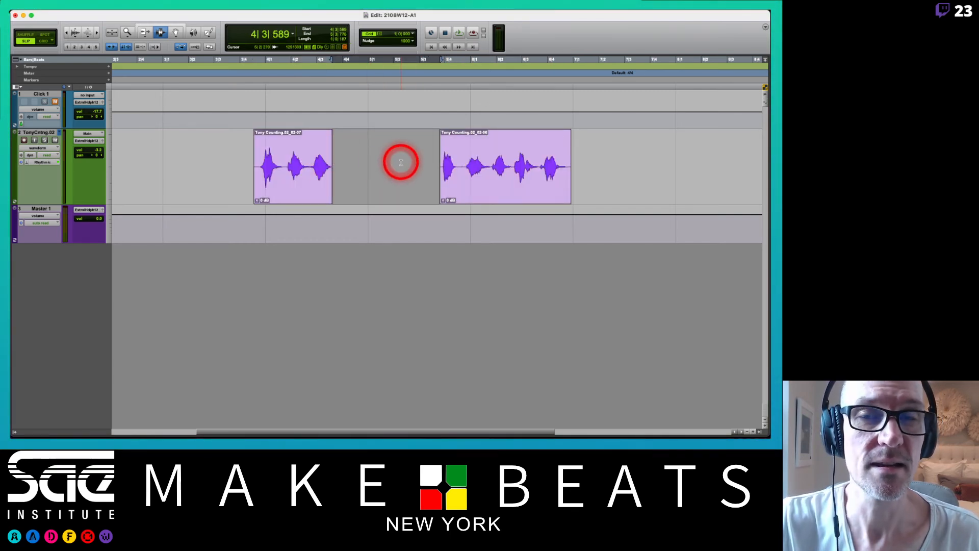
double_click(170, 169)
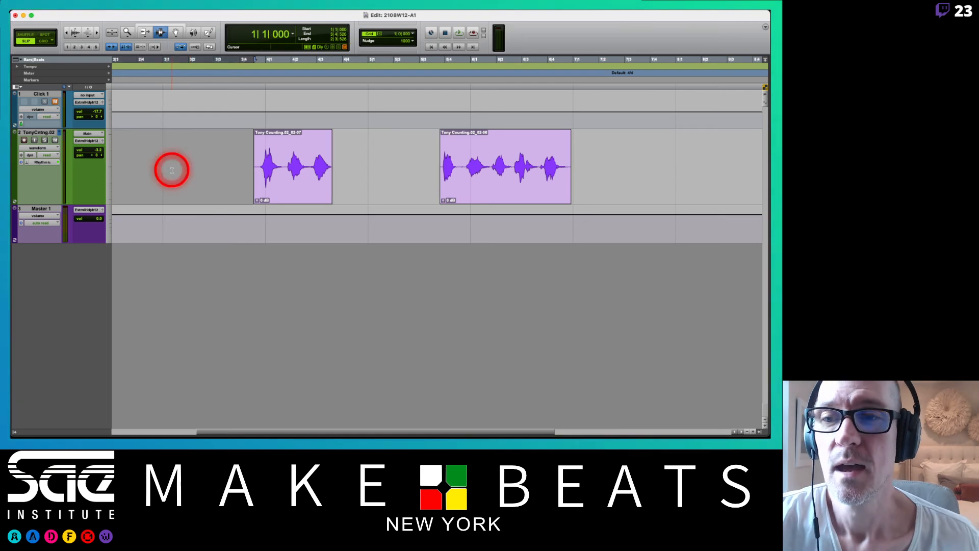
double_click(375, 175)
double_click(489, 173)
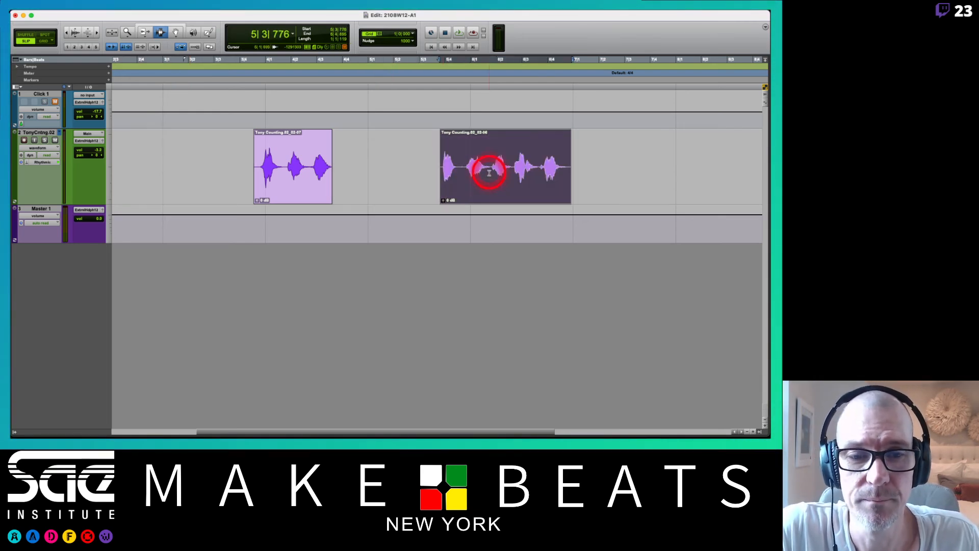
double_click(294, 165)
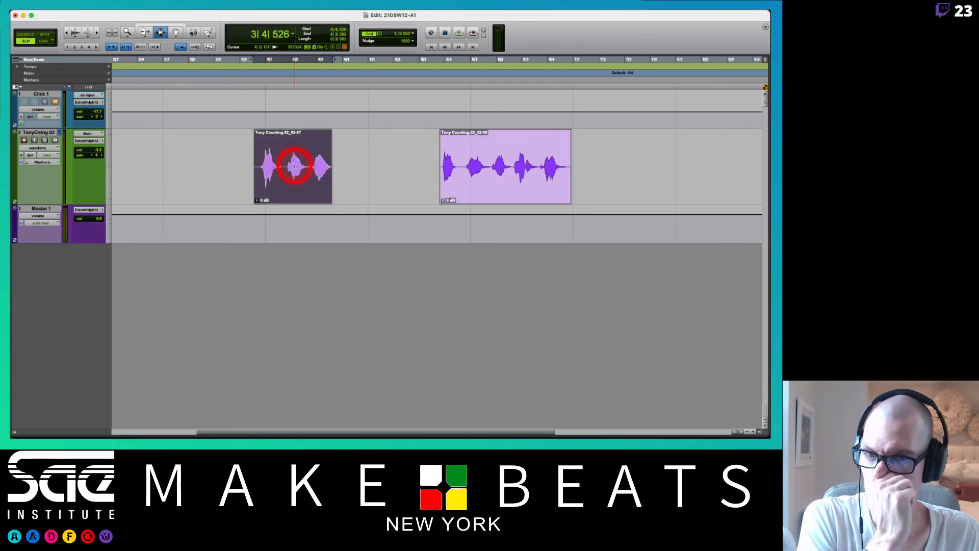
double_click(386, 160)
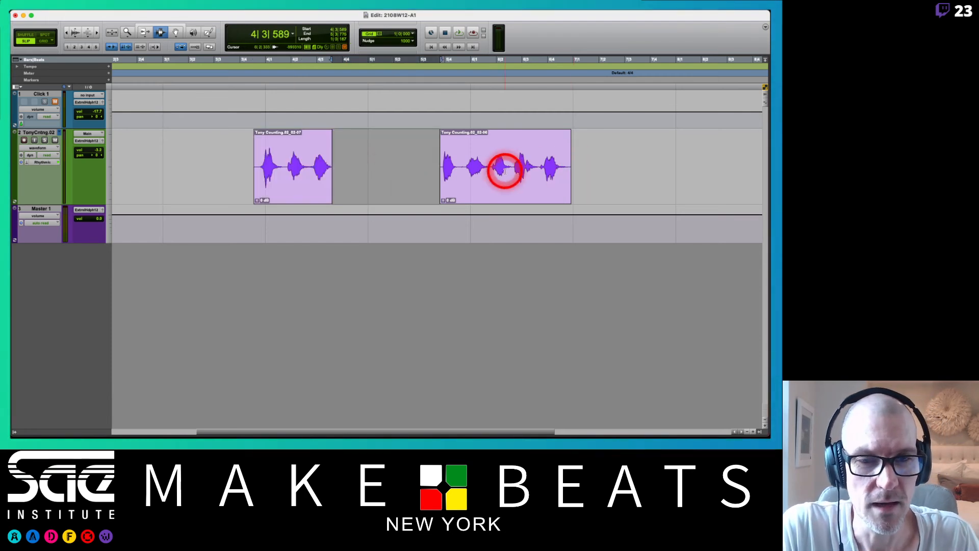
Select each of the two counting clips and the gap between them by turns, ending on the first clip.
double_click(504, 172)
double_click(283, 170)
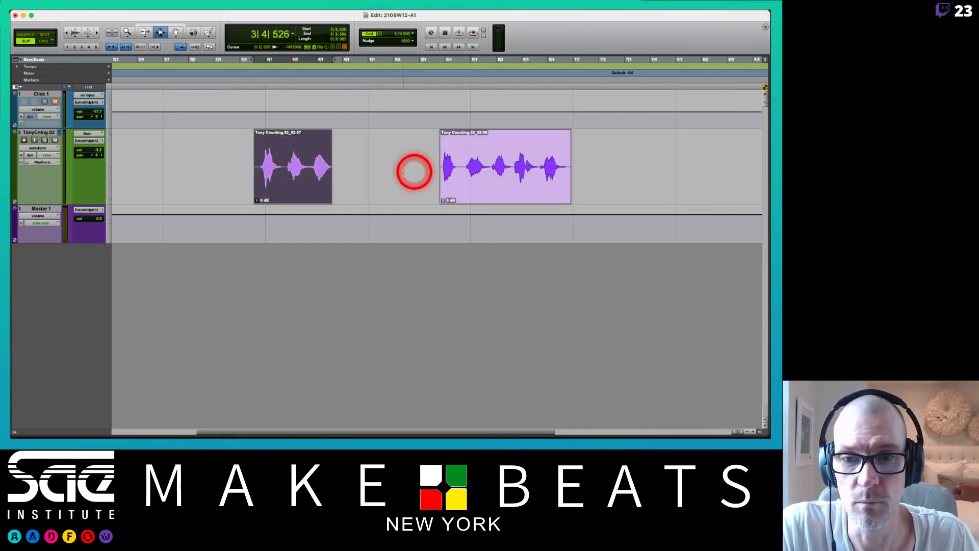
double_click(382, 171)
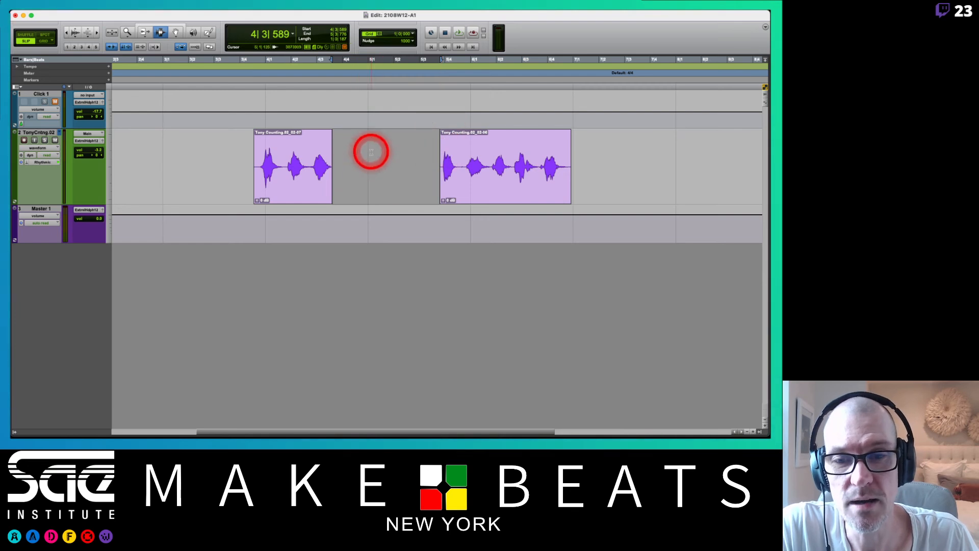
double_click(295, 170)
double_click(509, 170)
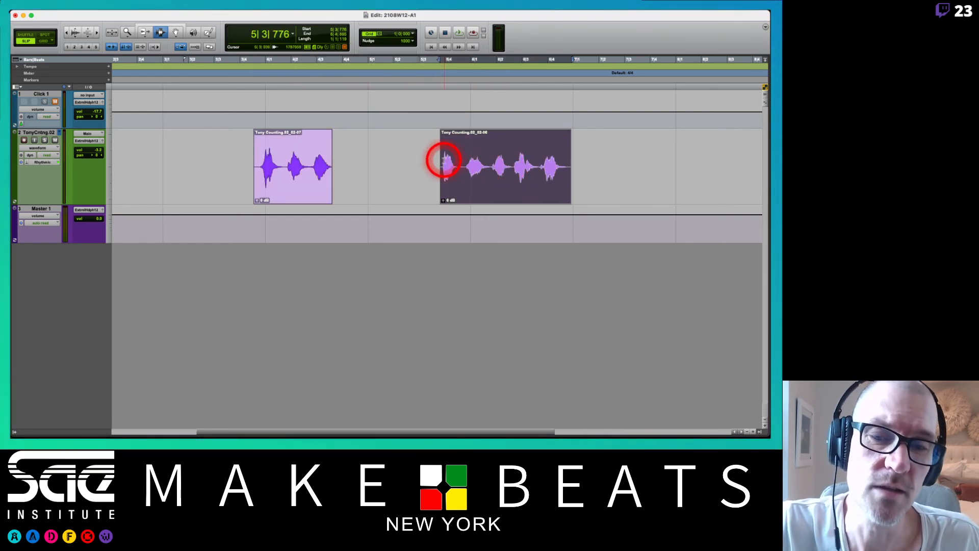
double_click(380, 163)
double_click(288, 169)
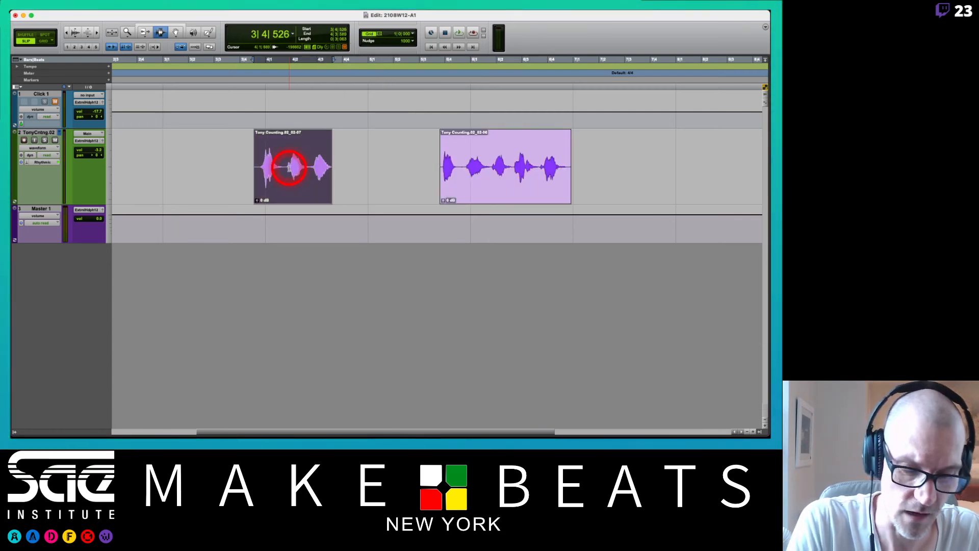
Select everything on the counting track, and go through the gap and the second clip before selecting the first clip.
key("r")
key("r")
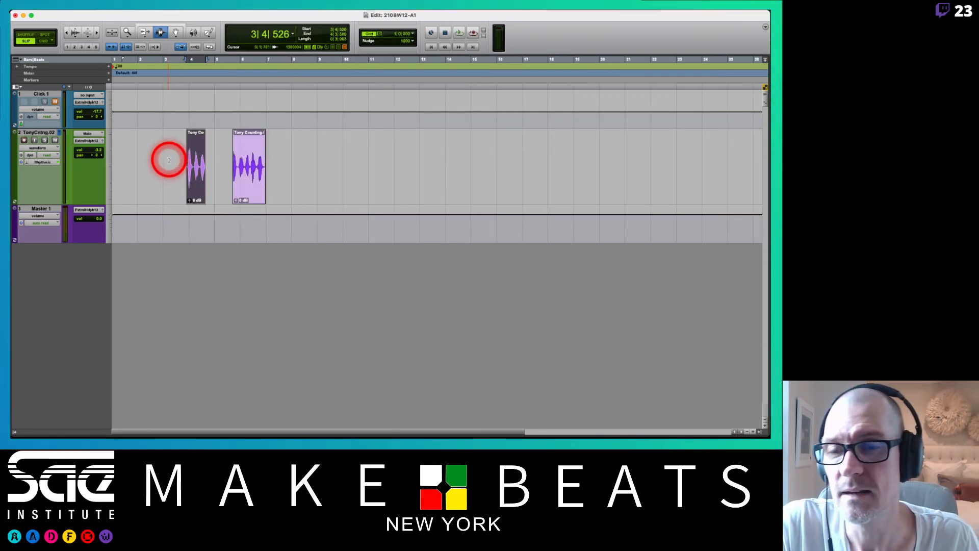
triple_click(169, 160)
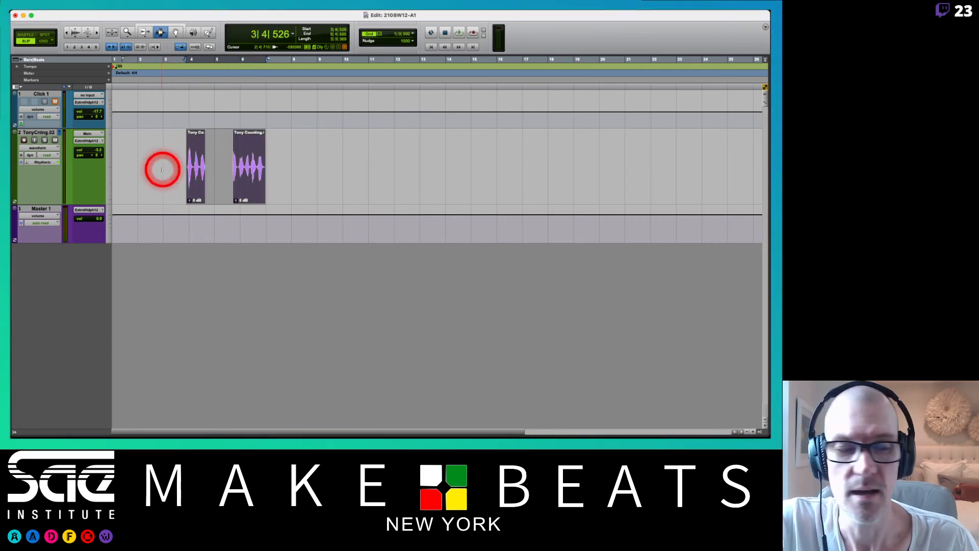
double_click(219, 170)
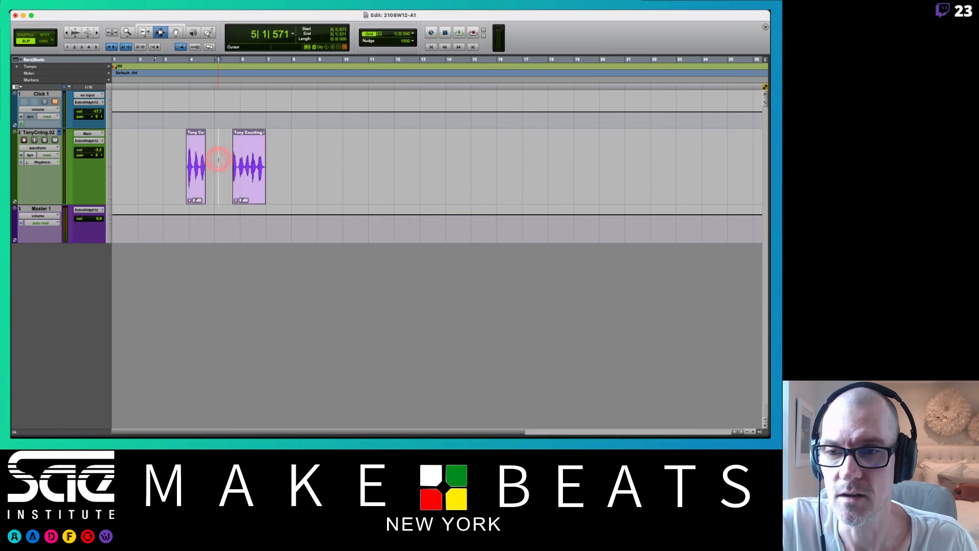
left_click(251, 169)
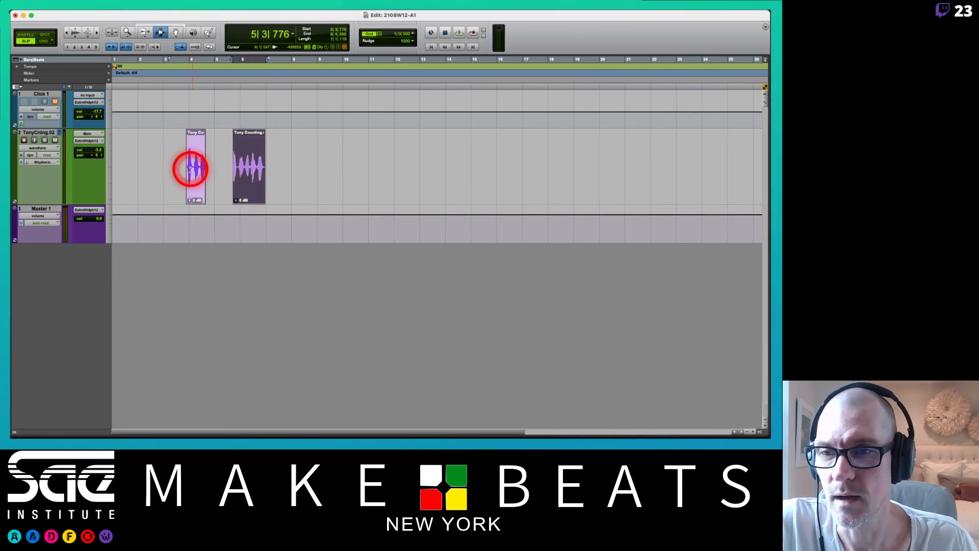
left_click(190, 169)
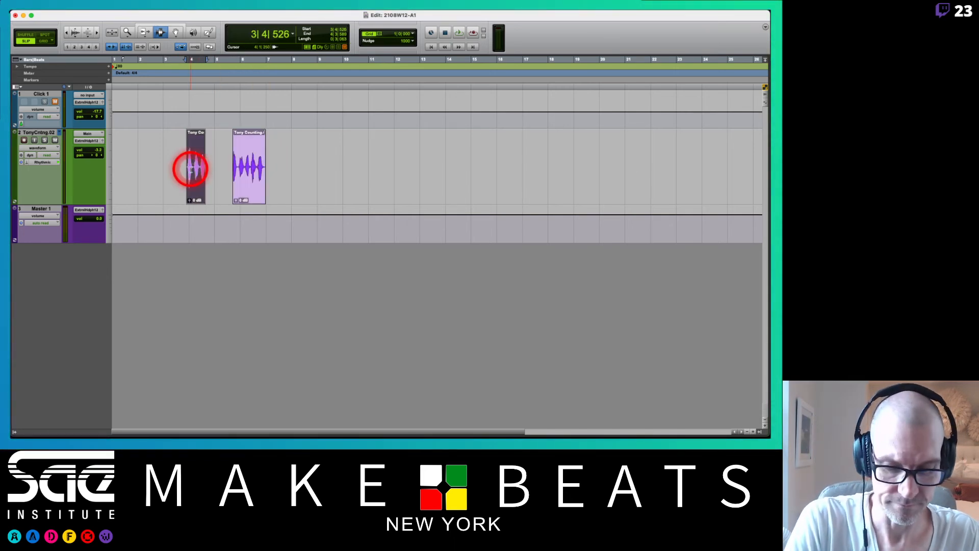
Select the second clip, the gap before it and the first clip in turn, at a closer horizontal zoom.
key("super+bracketright")
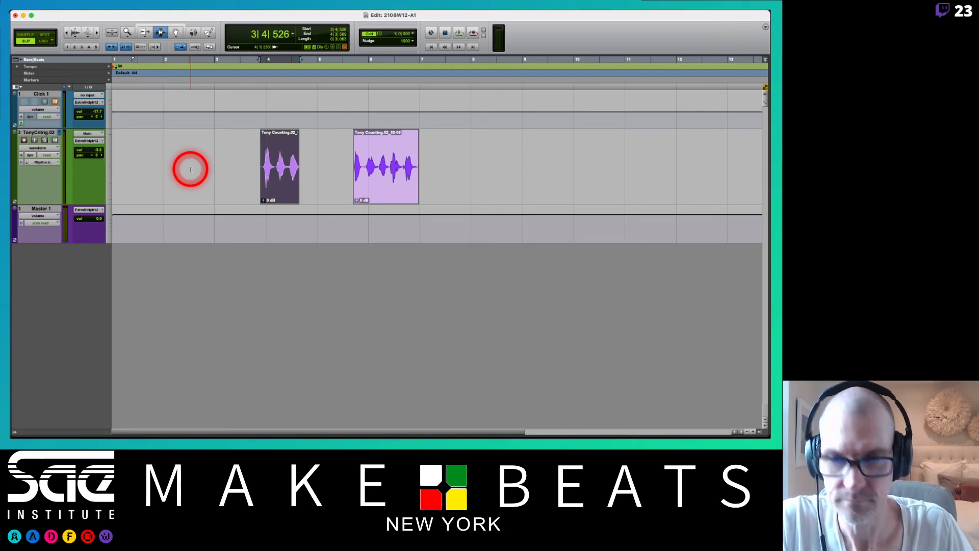
double_click(377, 176)
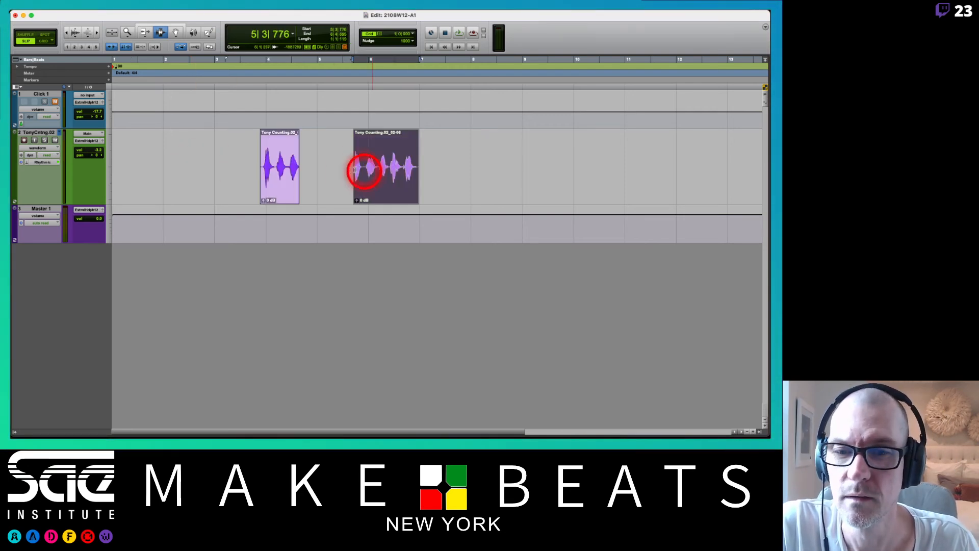
double_click(320, 169)
left_click(284, 171)
double_click(284, 171)
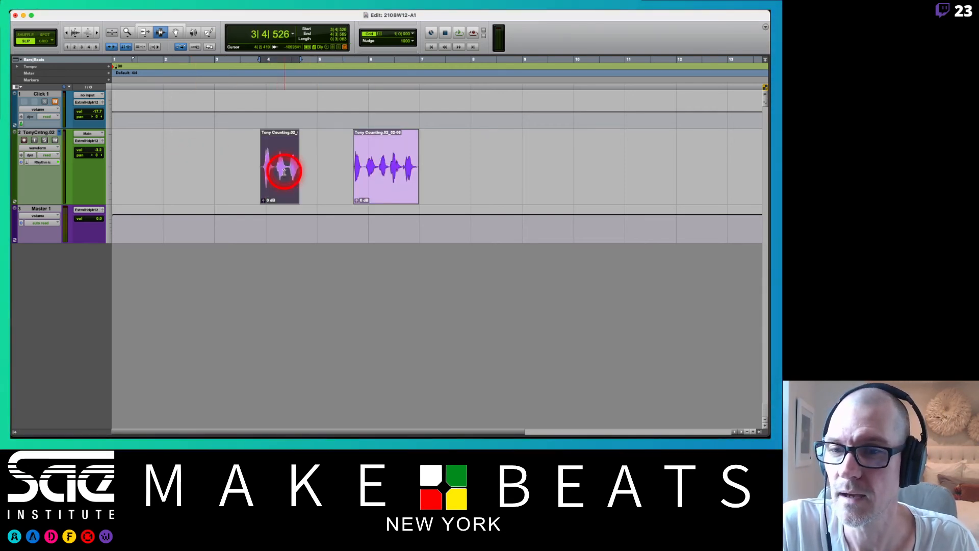
With the Grabber tool, move the first clip to about 4|1|161 and the second clip to about 6|2|719.
left_click(175, 30)
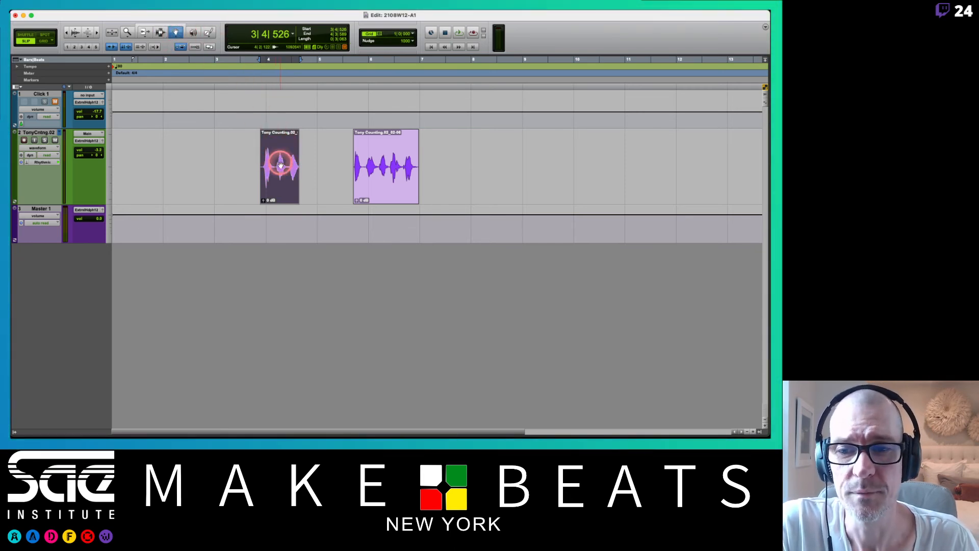
left_click_drag(280, 165, 289, 162)
left_click_drag(380, 171, 418, 176)
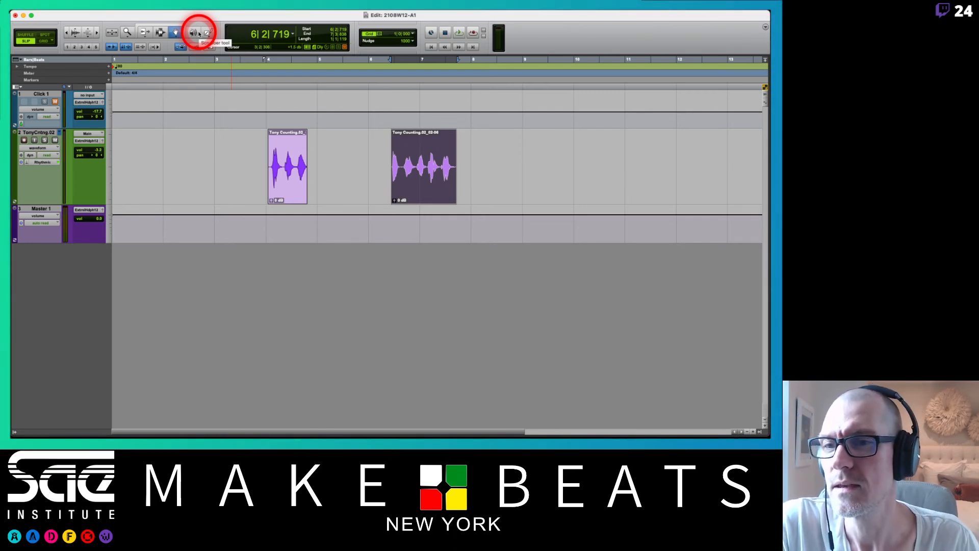
With the Selector tool, select about 6|4|687 to 7|2|639 in the second clip and separate that range.
left_click(159, 33)
left_click(159, 34)
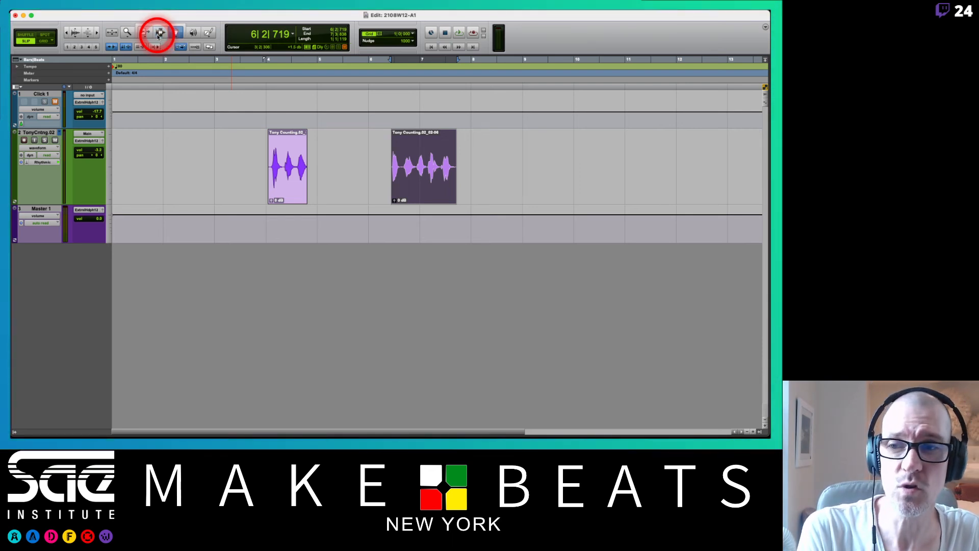
left_click(158, 33)
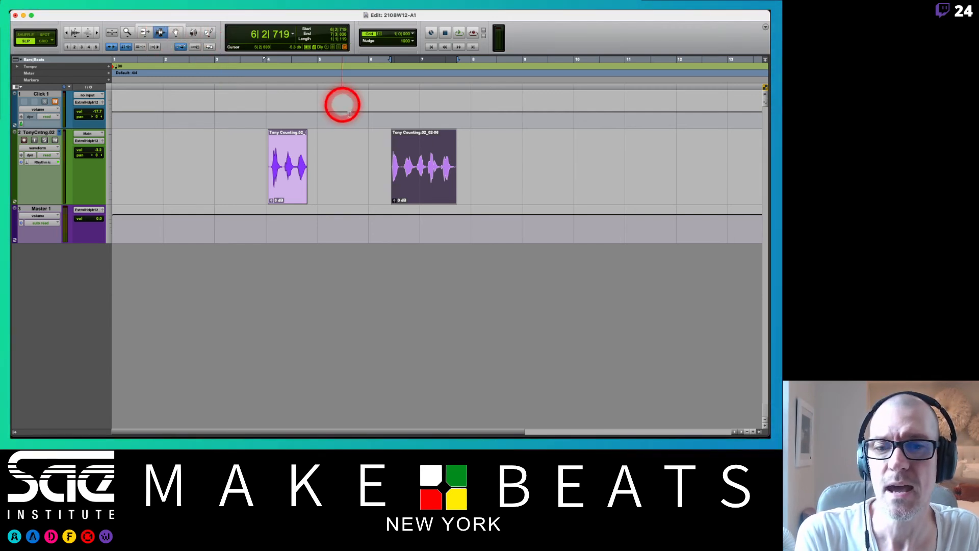
left_click_drag(415, 161, 443, 165)
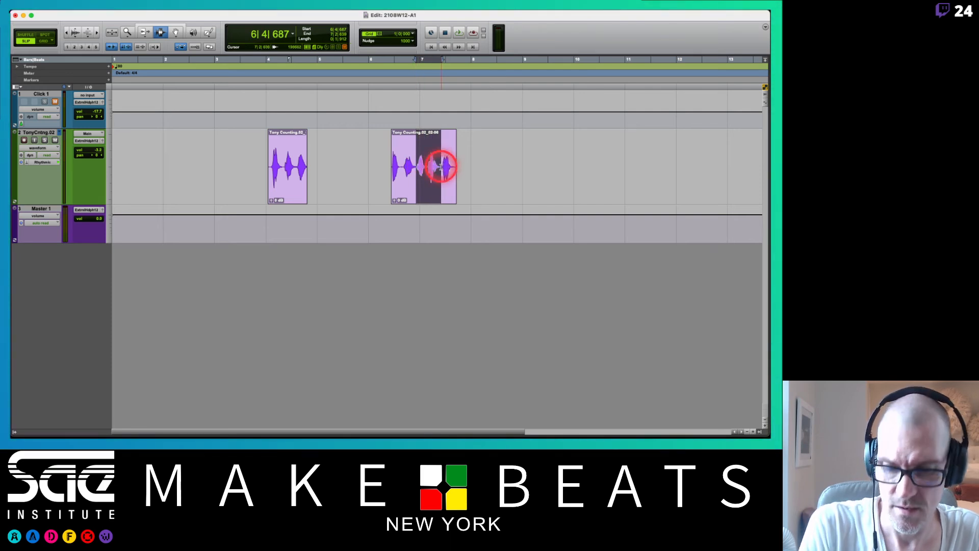
key("super+e")
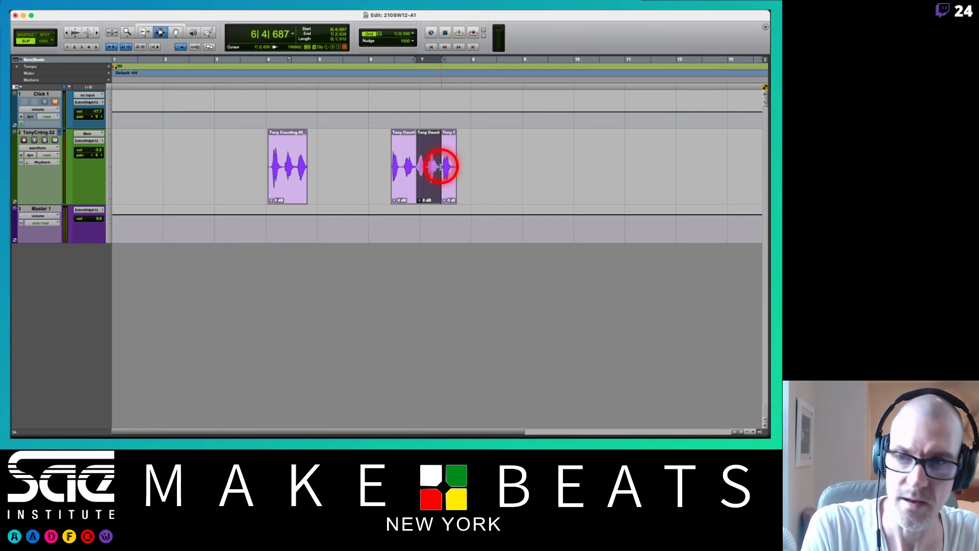
Move the separated middle piece to about 8|2|693 with the Grabber, and undo both the move and the separation.
key("F8")
left_click_drag(429, 188, 504, 201)
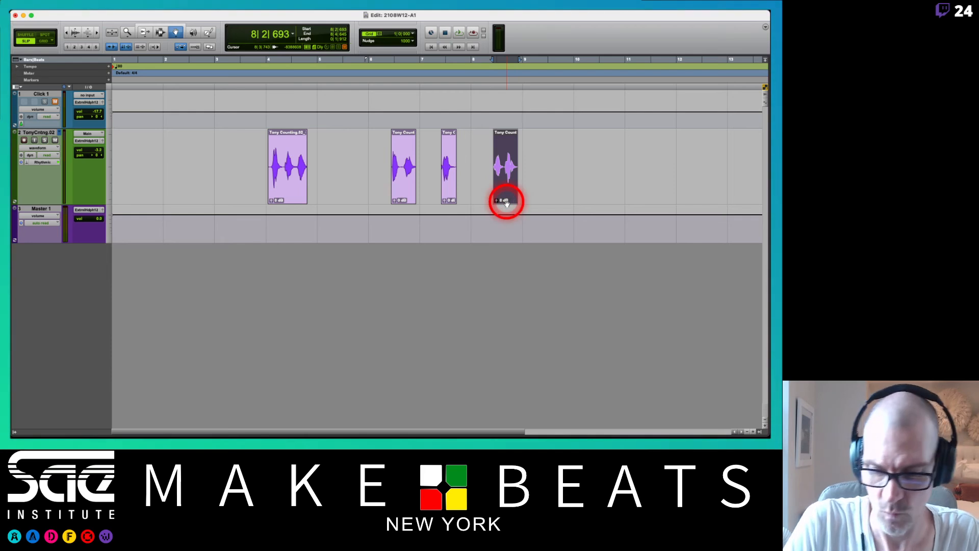
key("super+z")
key("super+z")
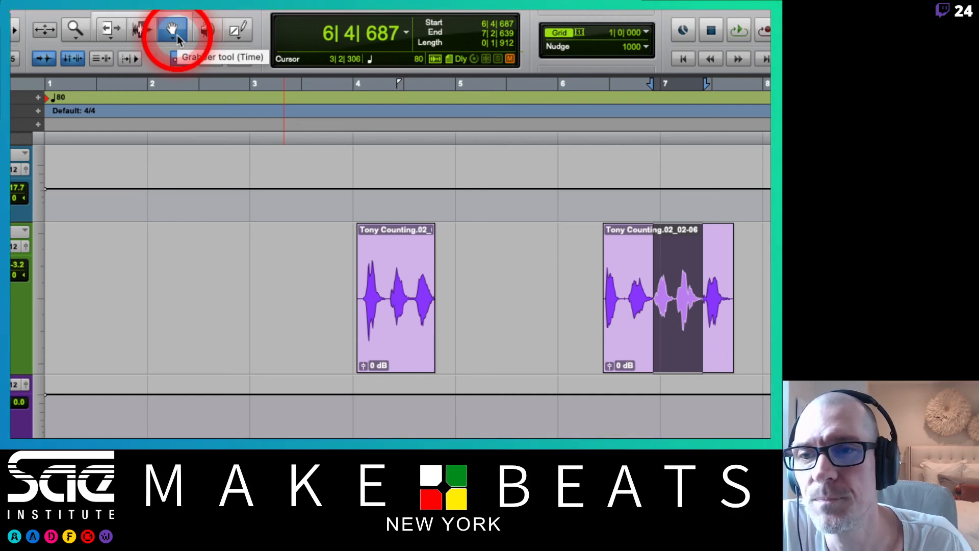
Set the Grabber tool to Object mode and select both counting clips without the gap between them.
left_click(173, 38)
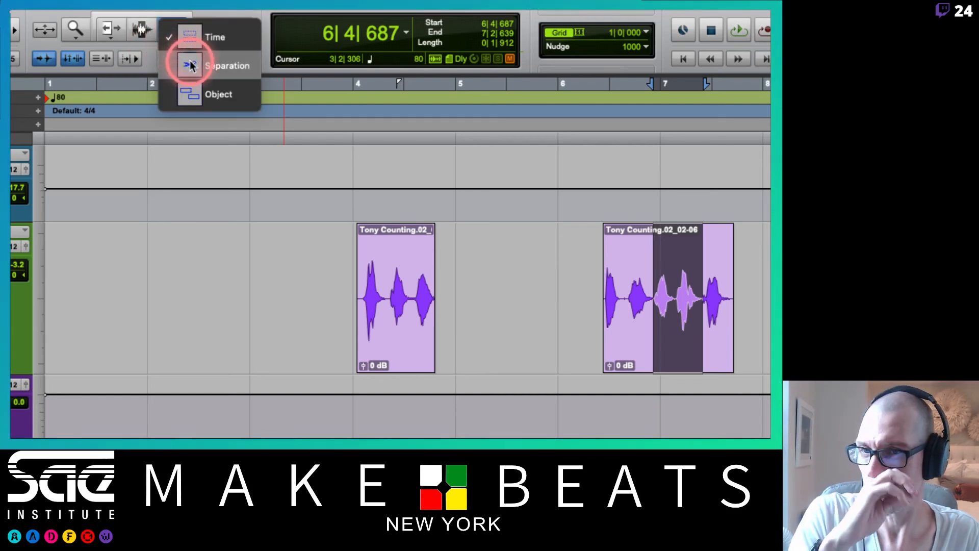
left_click(222, 92)
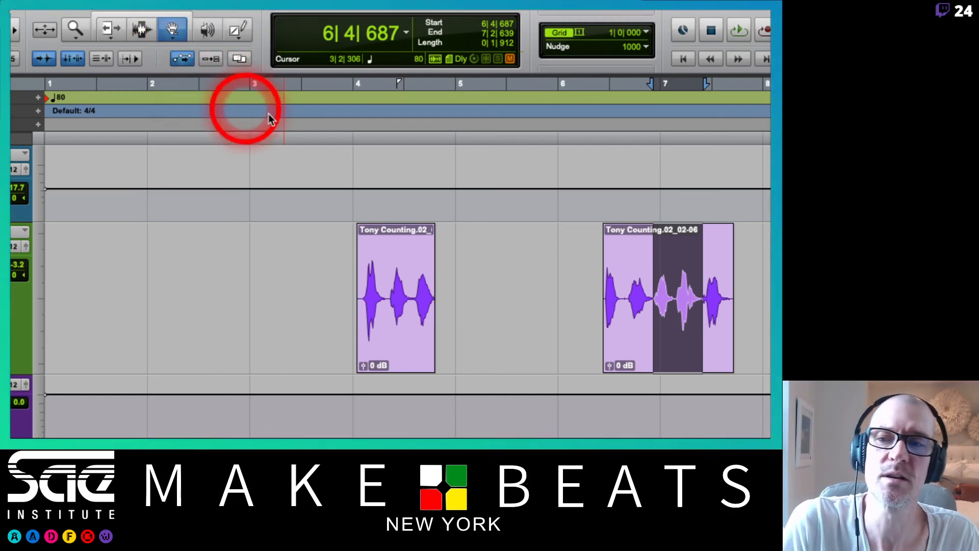
left_click(446, 254)
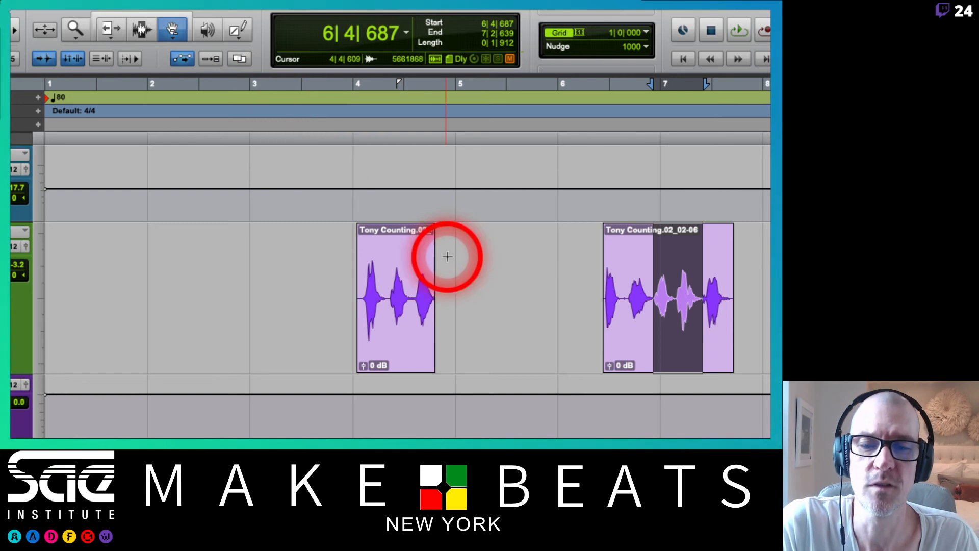
left_click(389, 338)
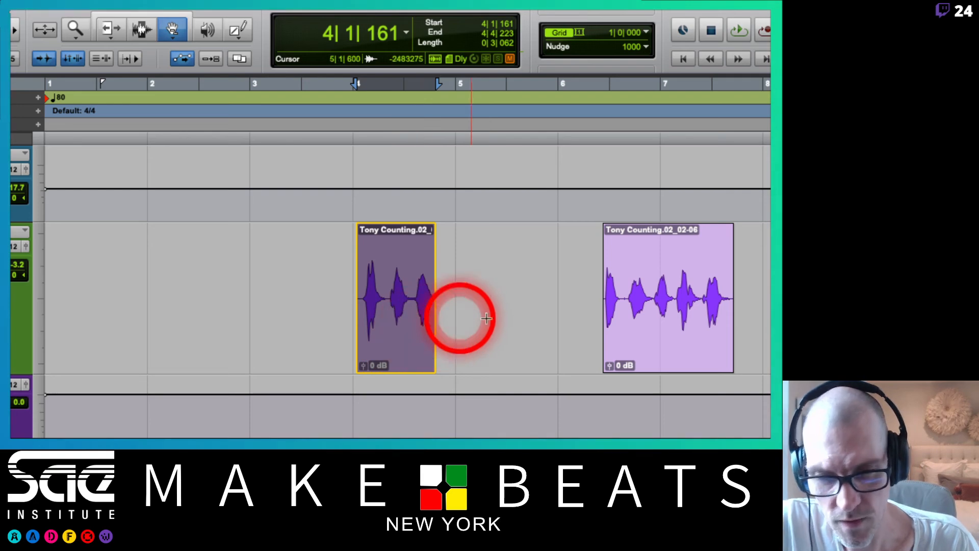
left_click(673, 330, "shift")
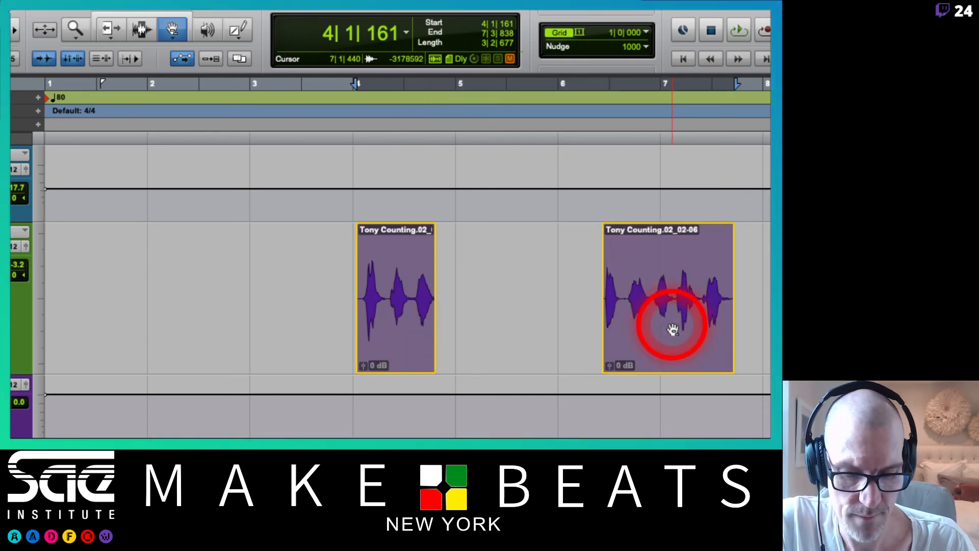
Undo the clip moves and the deletion of the counting clip's middle section.
key("super+z")
key("super+z")
key("super+z")
key("super+z")
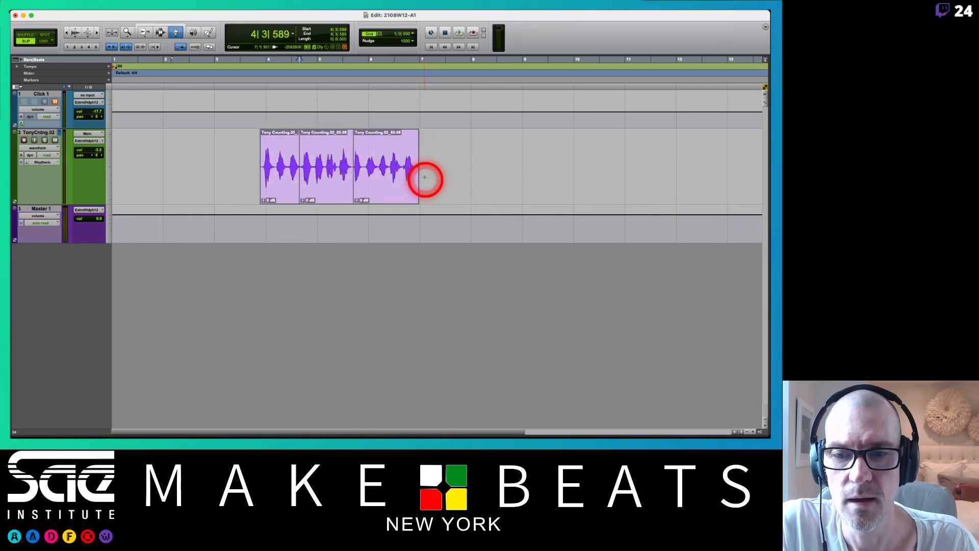
key("super+shift+z")
Select only the first and last clips with the Object Grabber, move them together to start about 7|3|363, and undo the move.
left_click(297, 170)
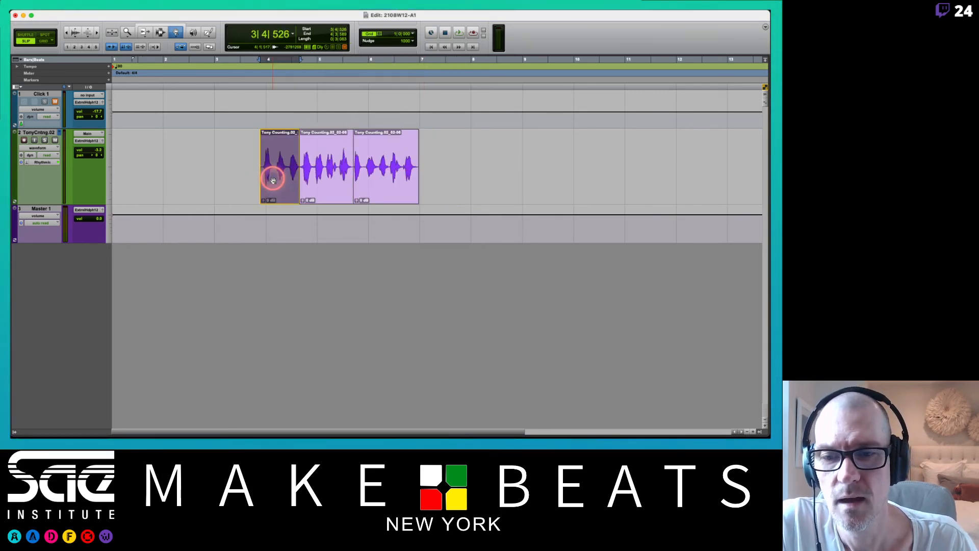
left_click(377, 175, "shift")
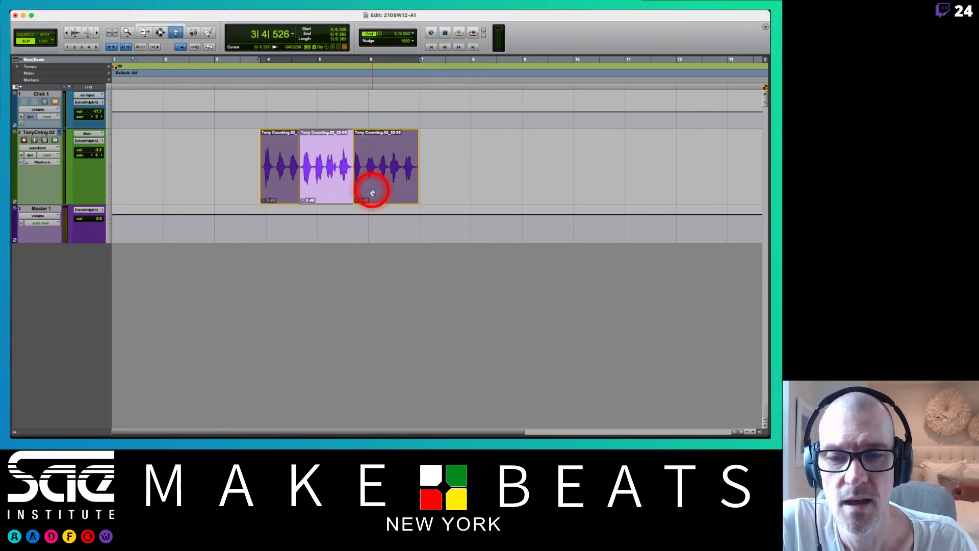
left_click_drag(372, 188, 562, 190)
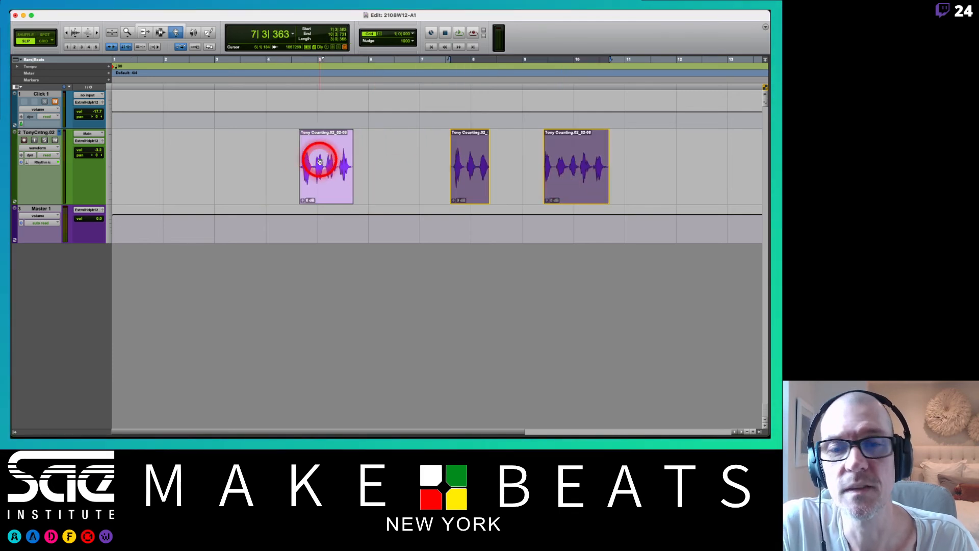
key("super+z")
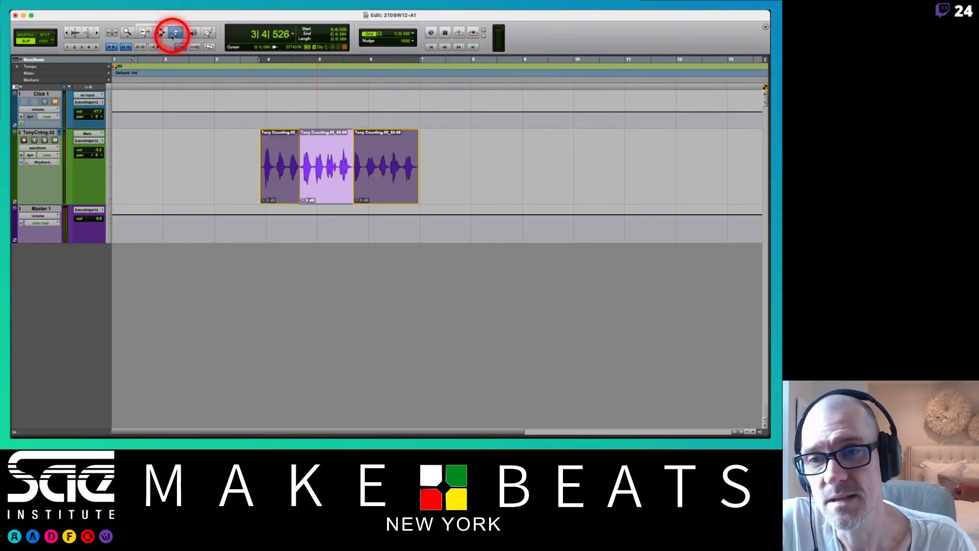
Clear the clip selection and set the Grabber tool back to Time mode.
left_click(232, 153)
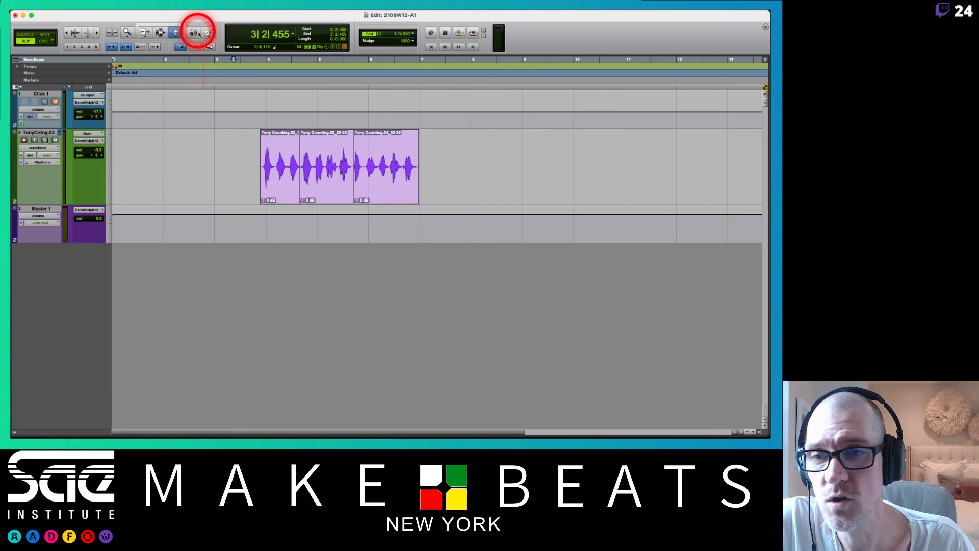
left_click(173, 37)
left_click(185, 40)
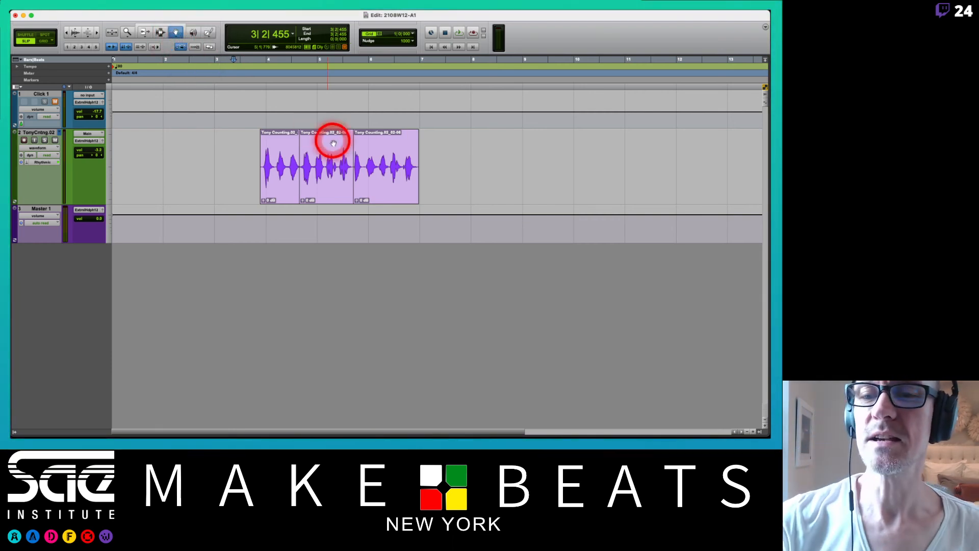
Select all three counting clips as one continuous range with the Time Grabber, and clear the selection.
left_click(293, 173)
left_click(377, 179)
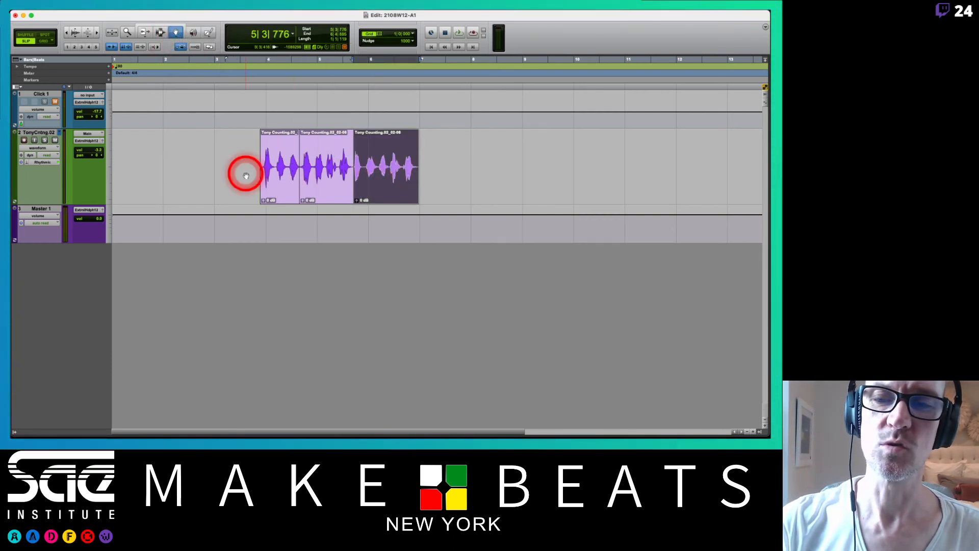
left_click(271, 177, "shift")
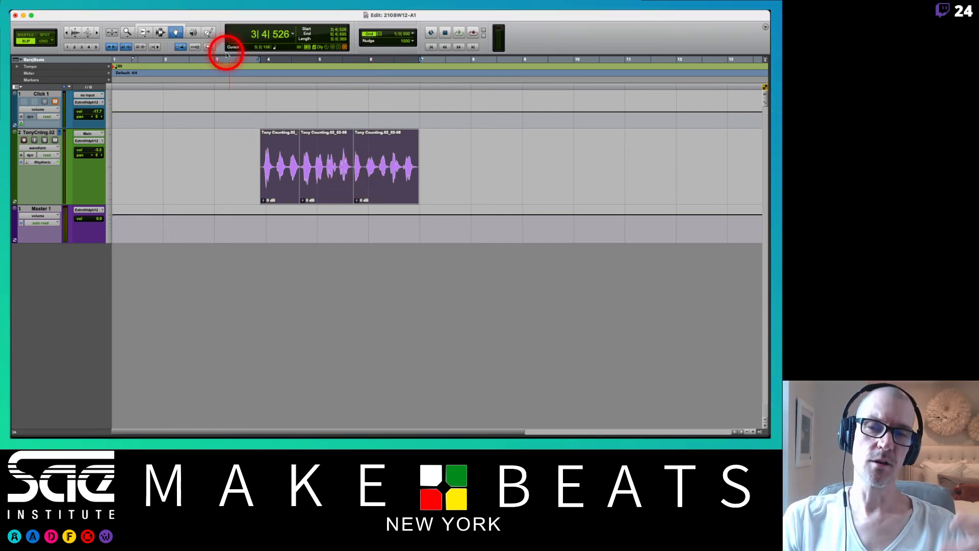
left_click(229, 157)
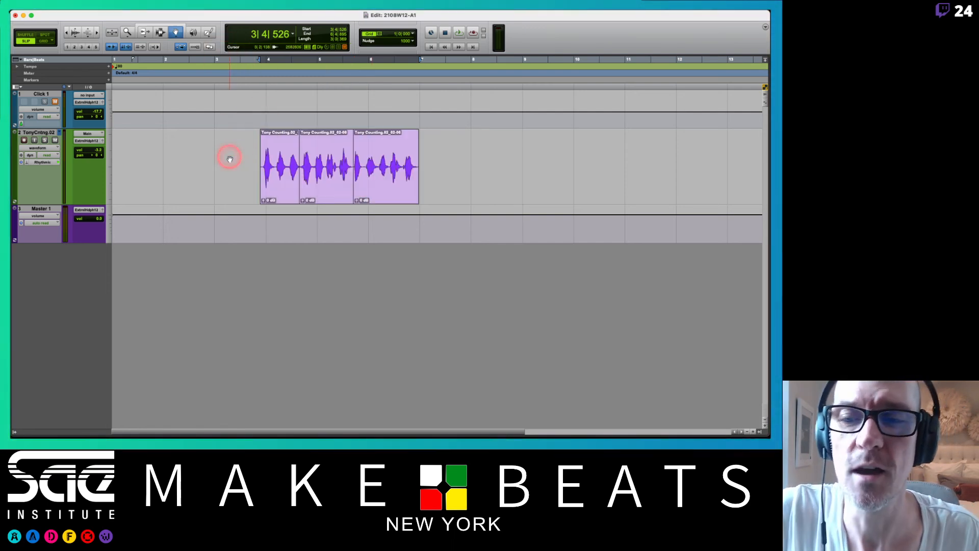
Move the first counting clip and undo the move, select all three clips as one range, and duplicate them.
left_click_drag(289, 185, 341, 191)
key("super+z")
left_click(373, 182, "shift")
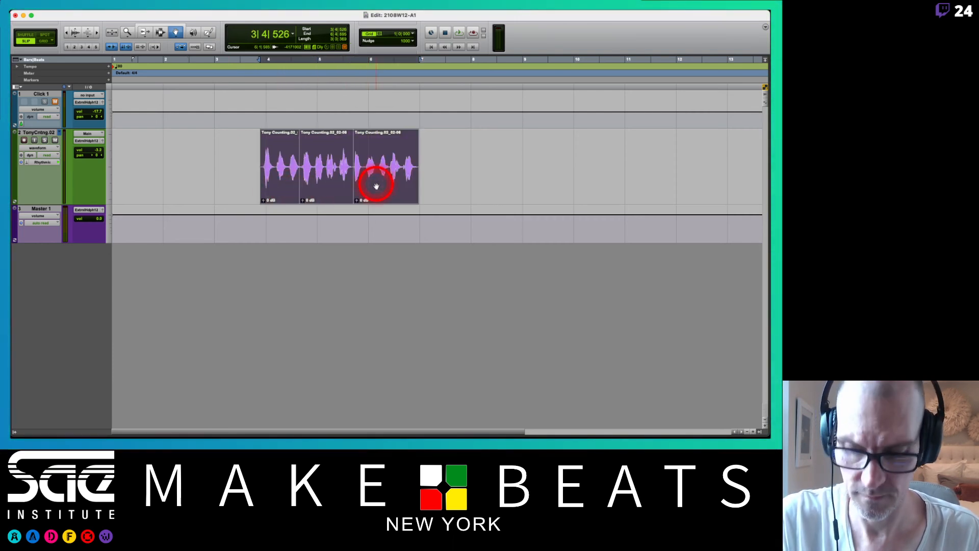
key("super+d")
Select all six counting clips as one continuous range from first to last with the Time Grabber, and clear the selection.
left_click(280, 188)
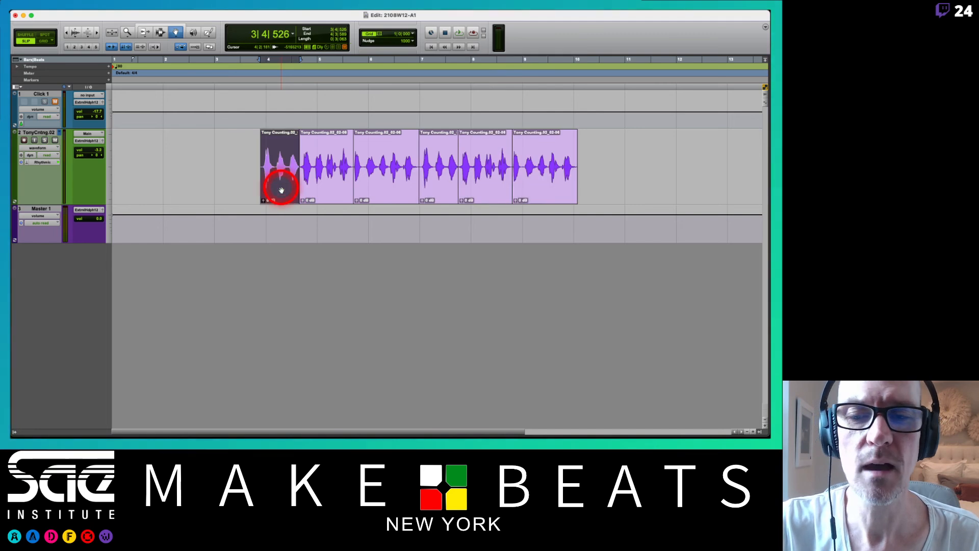
left_click(552, 180, "shift")
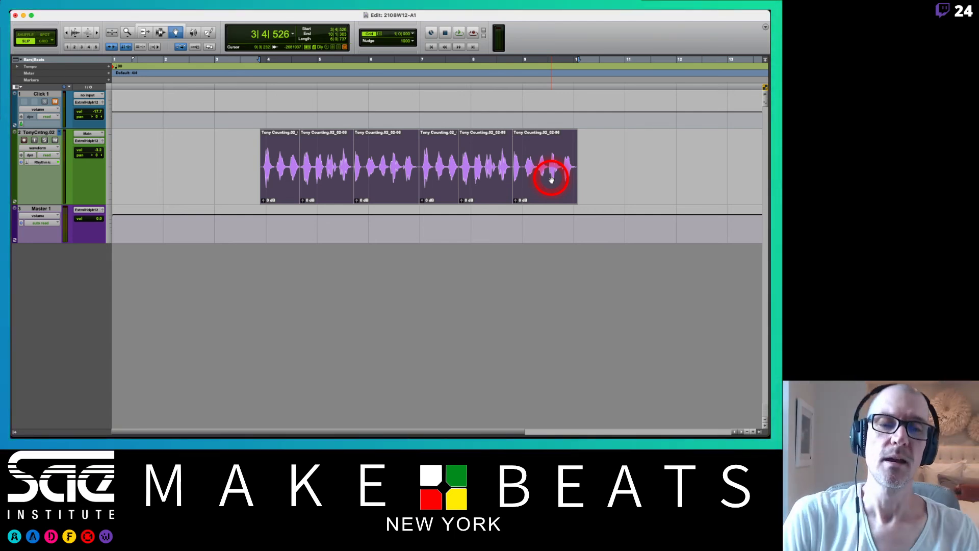
left_click(596, 193)
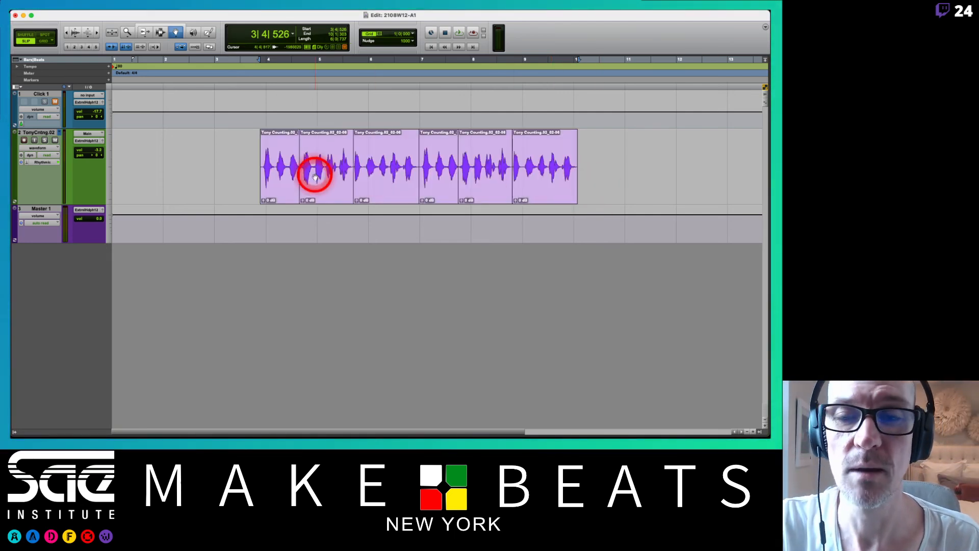
Select different counting clips one at a time with the Time Grabber, finishing on the third clip.
left_click(278, 171)
left_click(539, 188)
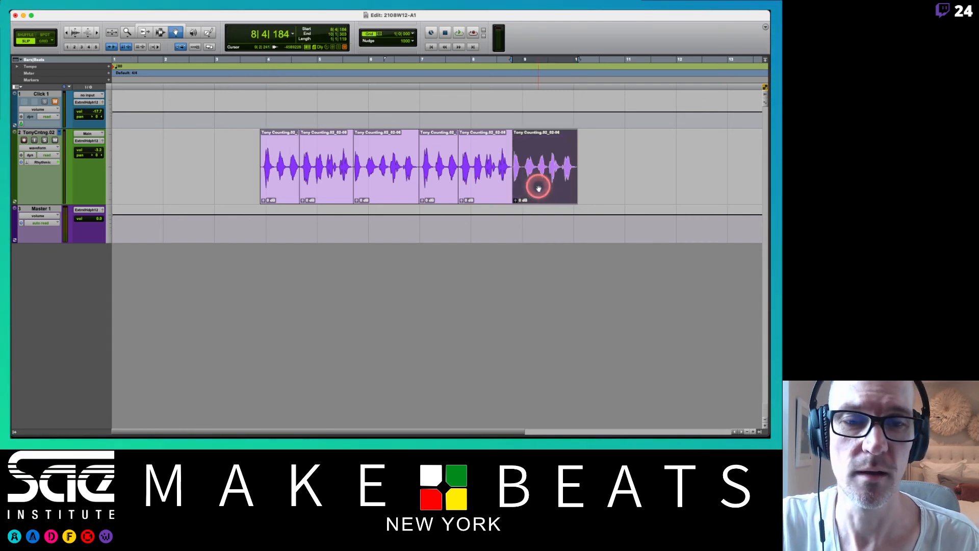
left_click(423, 173)
left_click(365, 175)
left_click(323, 168)
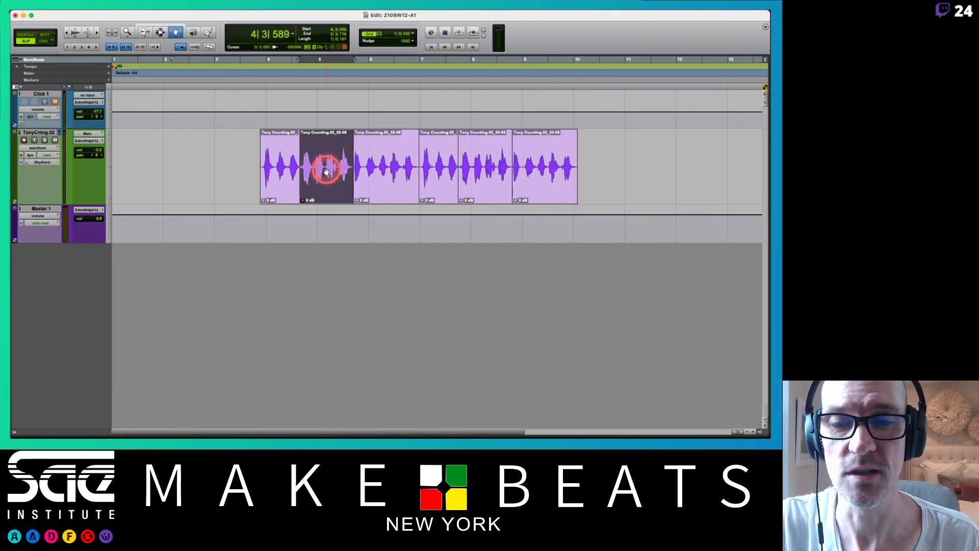
left_click(439, 181)
left_click(492, 183)
left_click(533, 179)
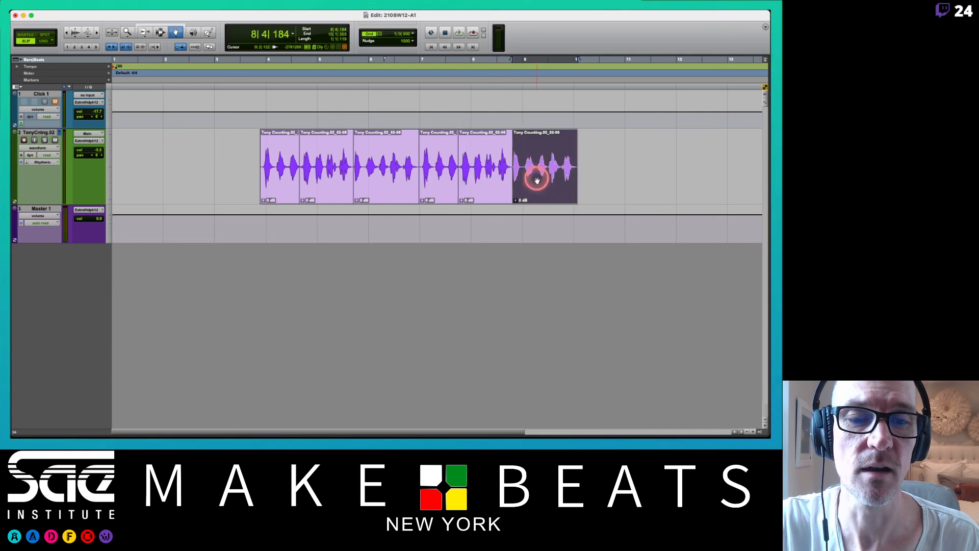
left_click(386, 171)
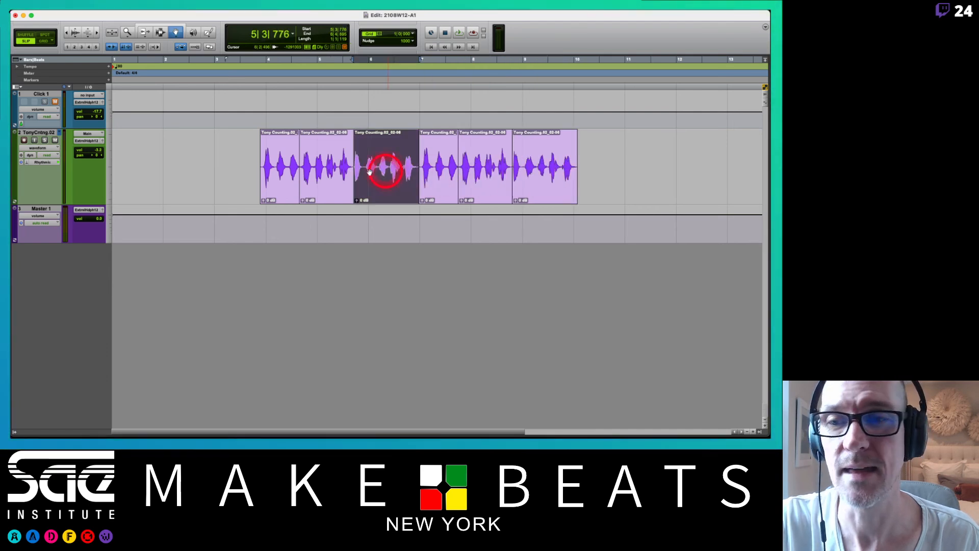
Set the Grabber to Object mode and select only the first, fourth and last counting clips.
left_click(173, 34)
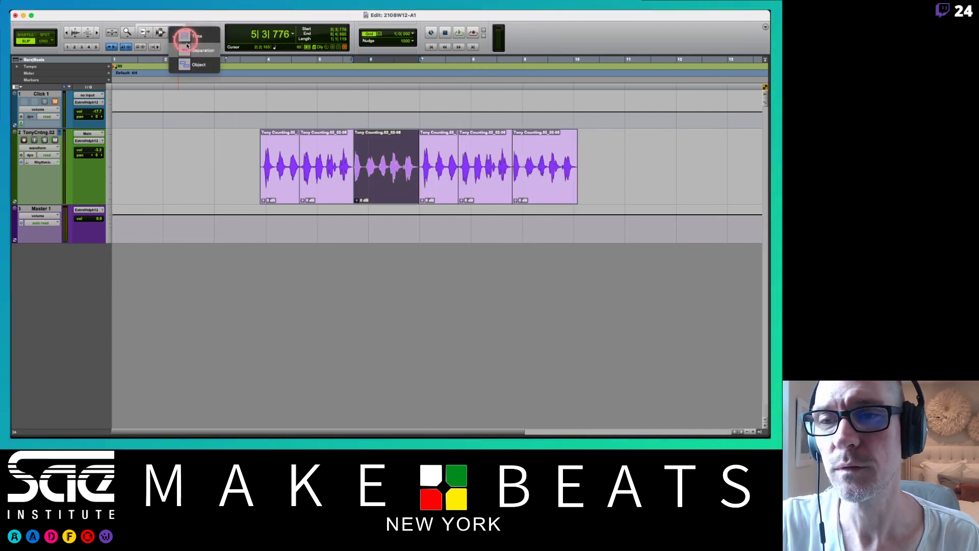
left_click(188, 63)
left_click(280, 178)
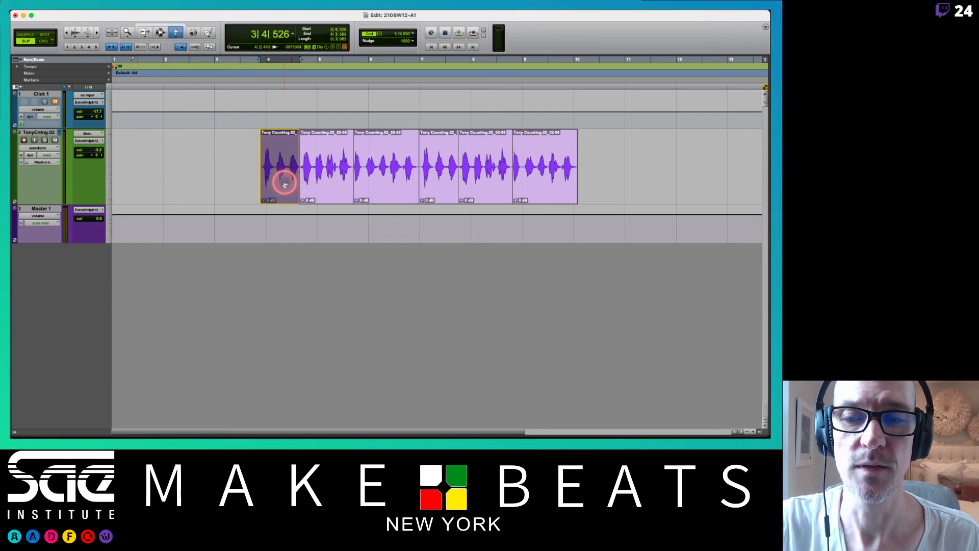
left_click(540, 179, "shift")
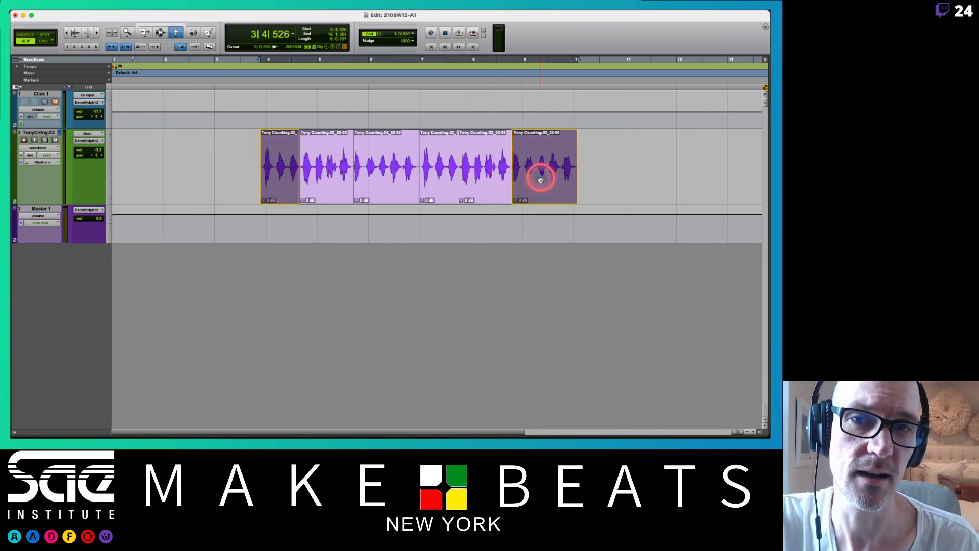
left_click(434, 177, "shift")
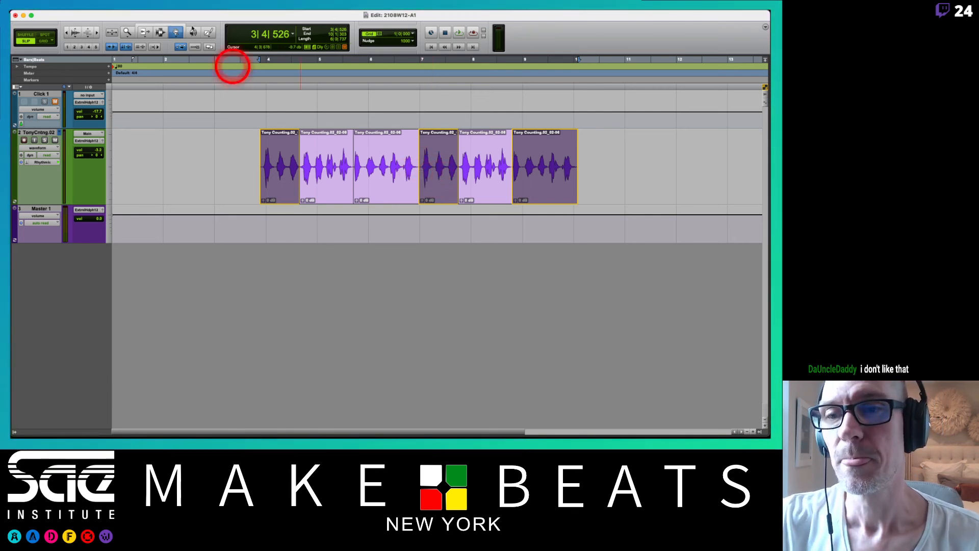
Set the Grabber tool to Separation mode and clear the clip selection.
left_click(174, 35)
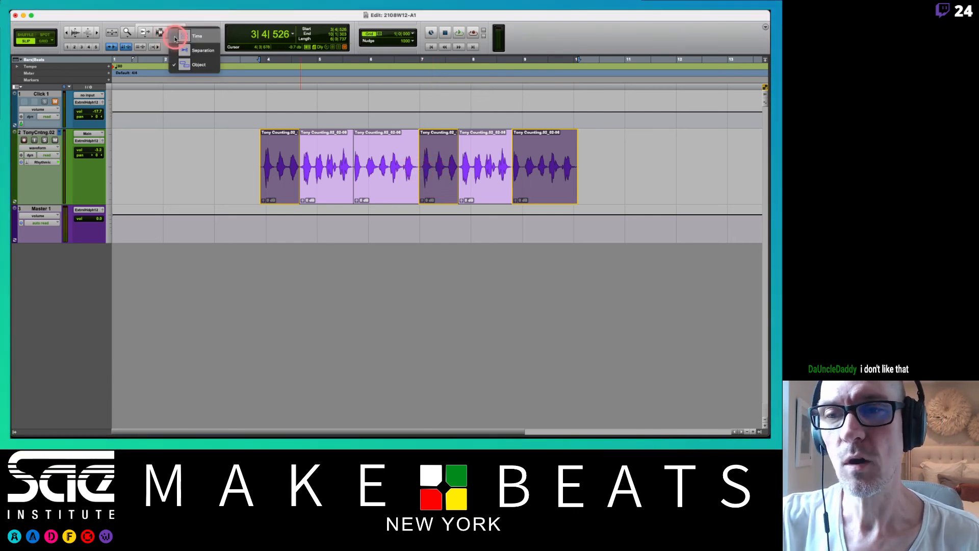
left_click(179, 49)
left_click(245, 164)
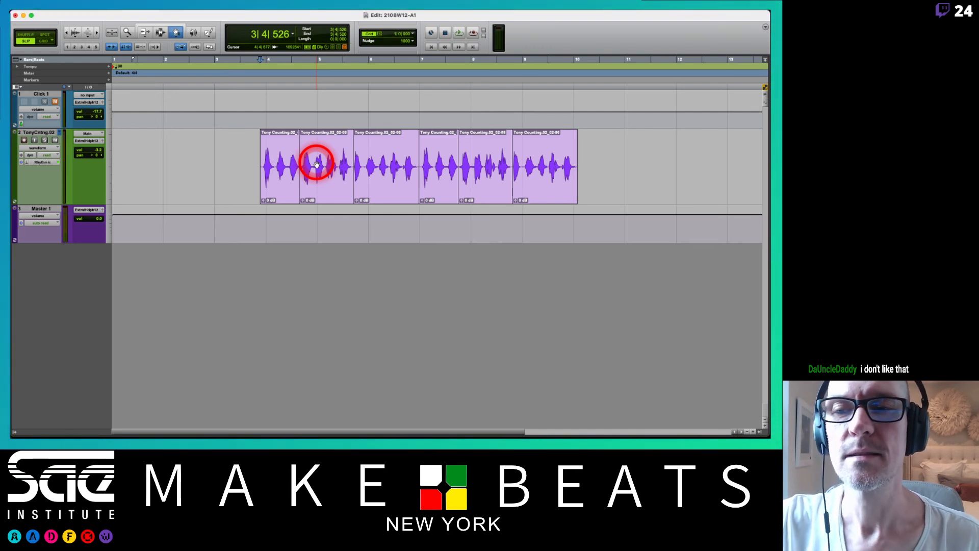
Undo the duplication and the splits back to a single counting clip, and clear the selection.
key("super+z")
key("super+z")
key("super+z")
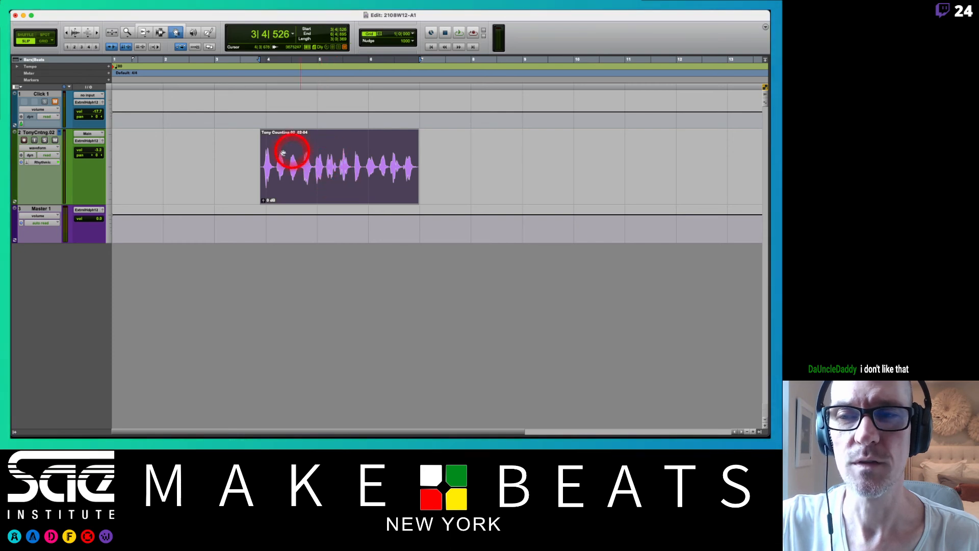
left_click(254, 150)
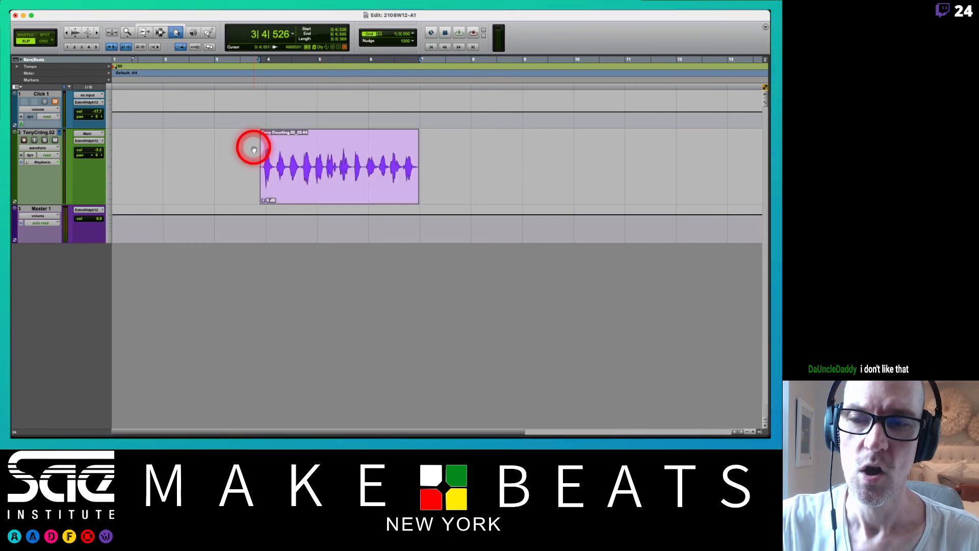
Activate the Smart Tool and separate the fourth, eighth and eleventh spoken counts, moving each to empty space after the original clip.
left_click(165, 25)
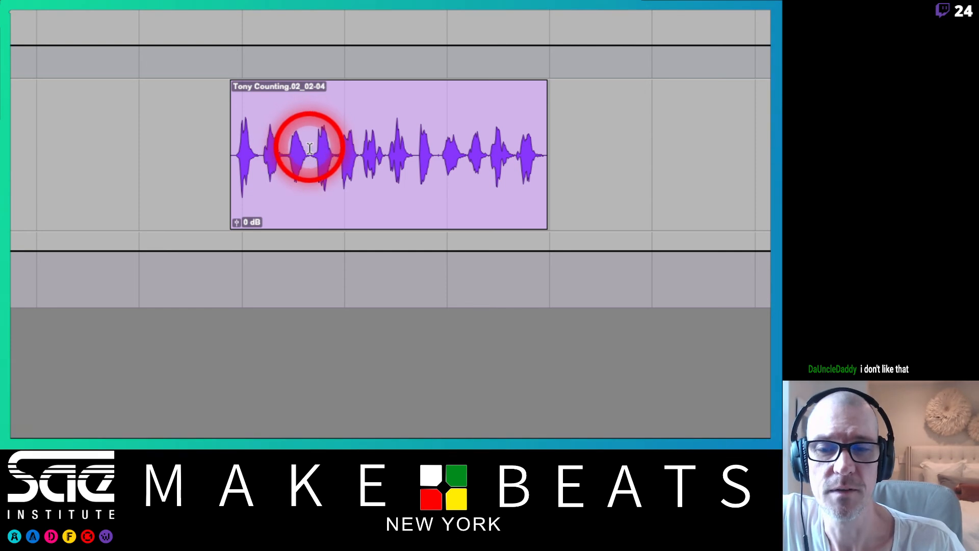
left_click_drag(310, 148, 337, 158)
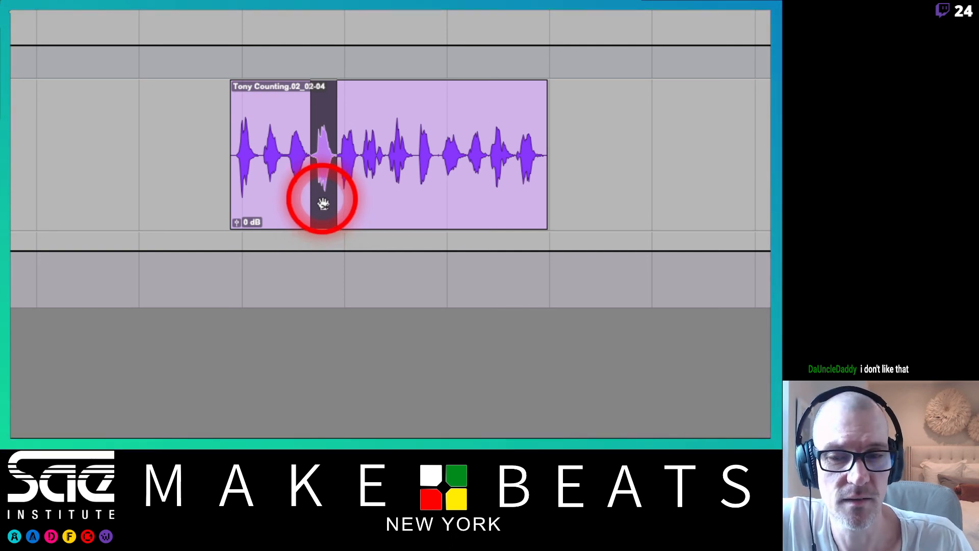
left_click_drag(323, 203, 635, 193)
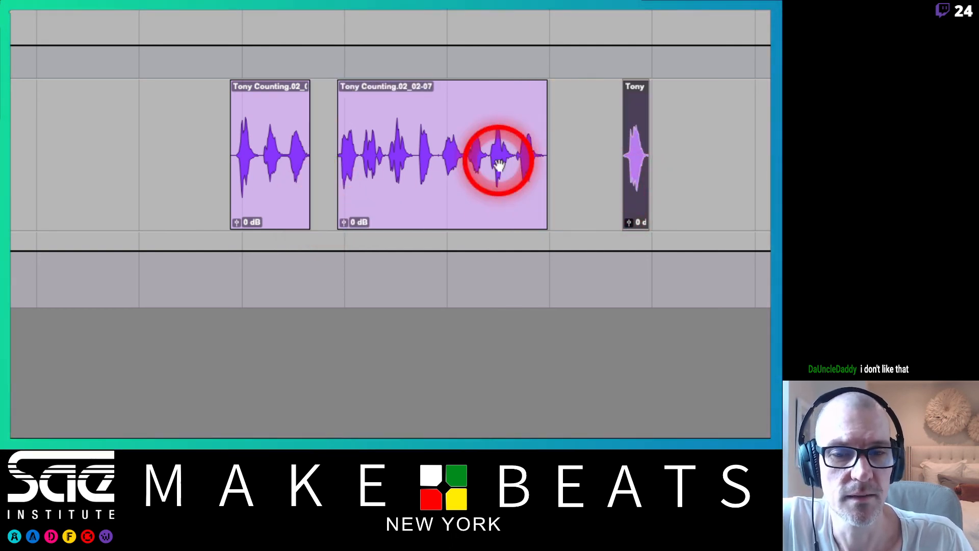
left_click_drag(414, 142, 695, 221)
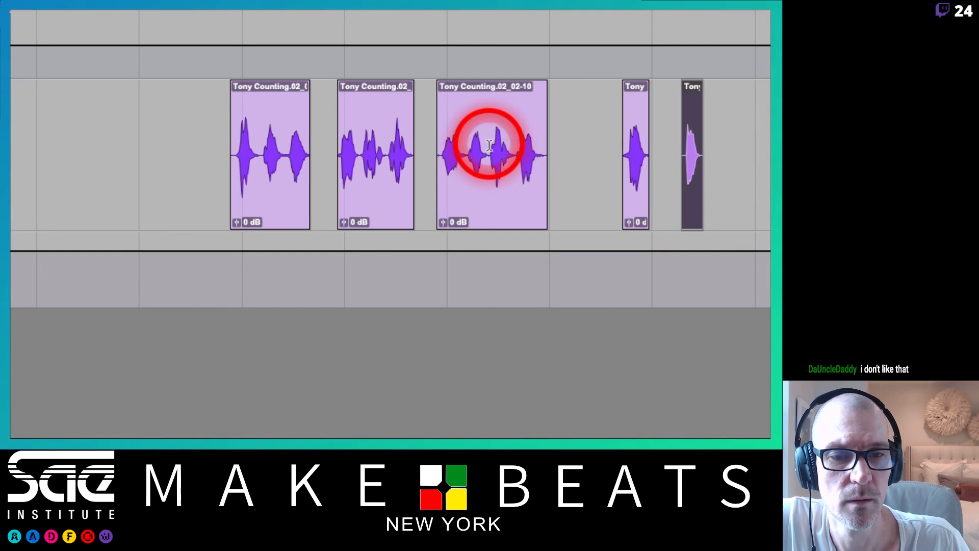
left_click_drag(489, 145, 516, 155)
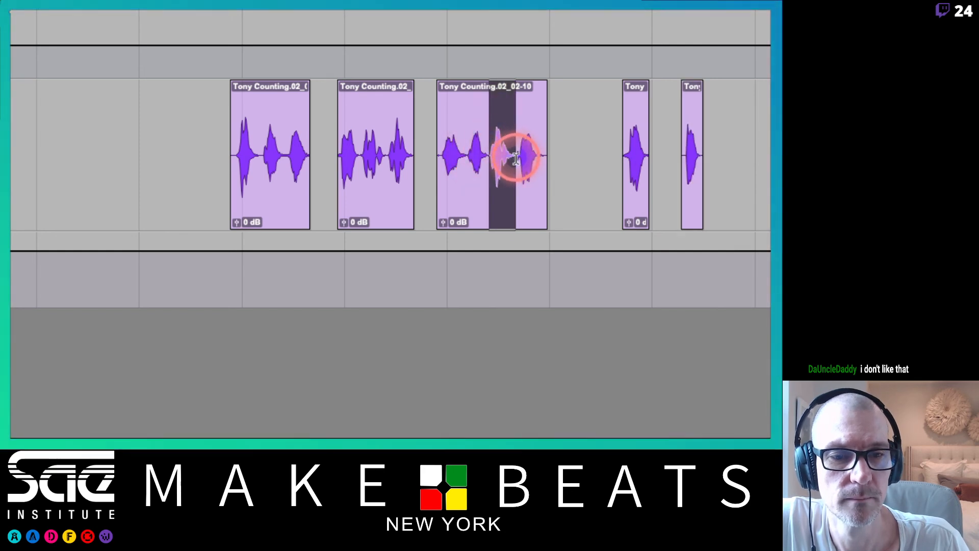
left_click_drag(505, 207, 740, 210)
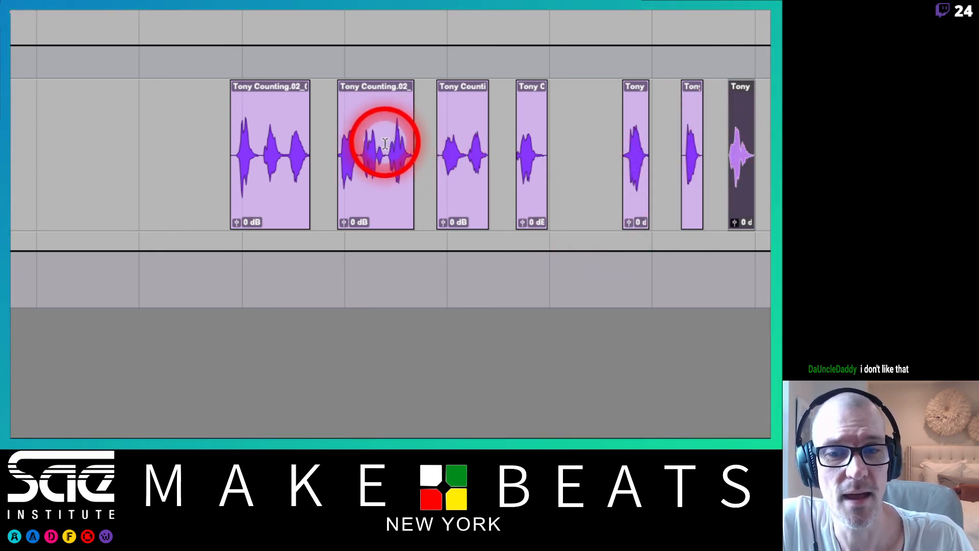
Select the seventh spoken count and place a separated copy of it before the first clip, leaving the original in place.
left_click_drag(385, 143, 417, 144)
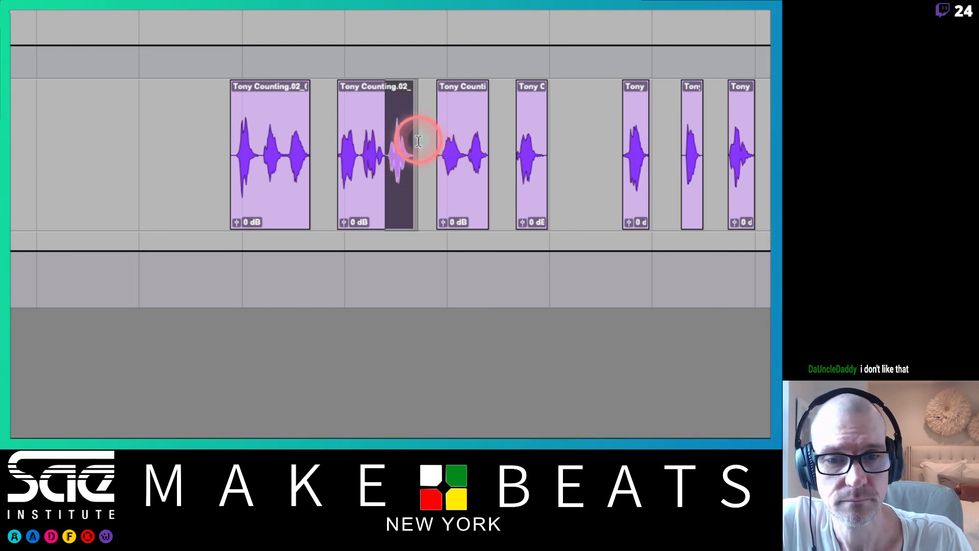
left_click(387, 145, "shift")
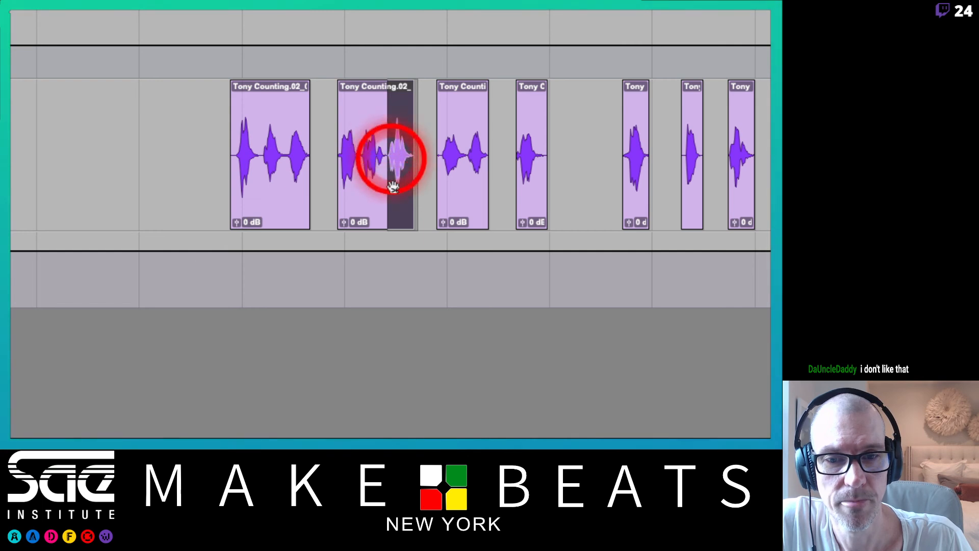
left_click(395, 211)
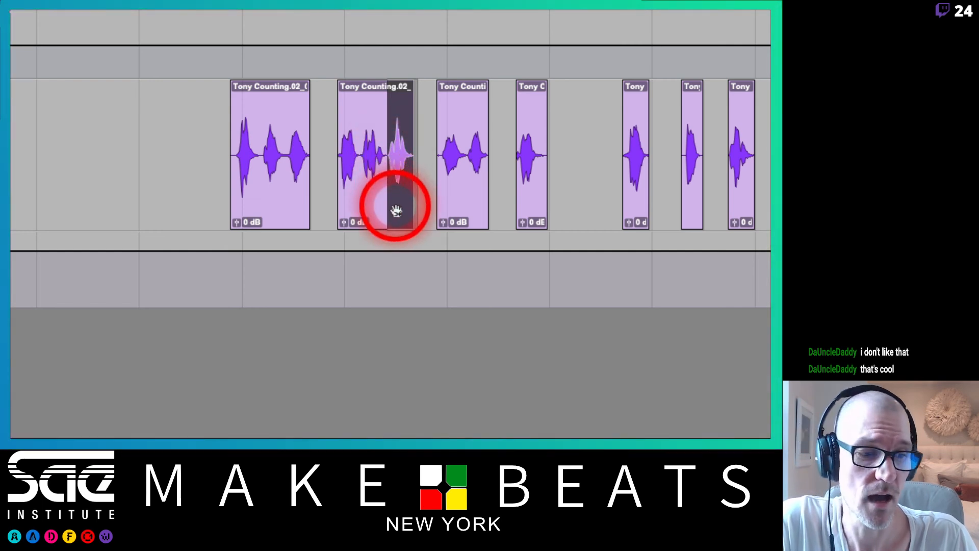
left_click_drag(395, 211, 178, 190)
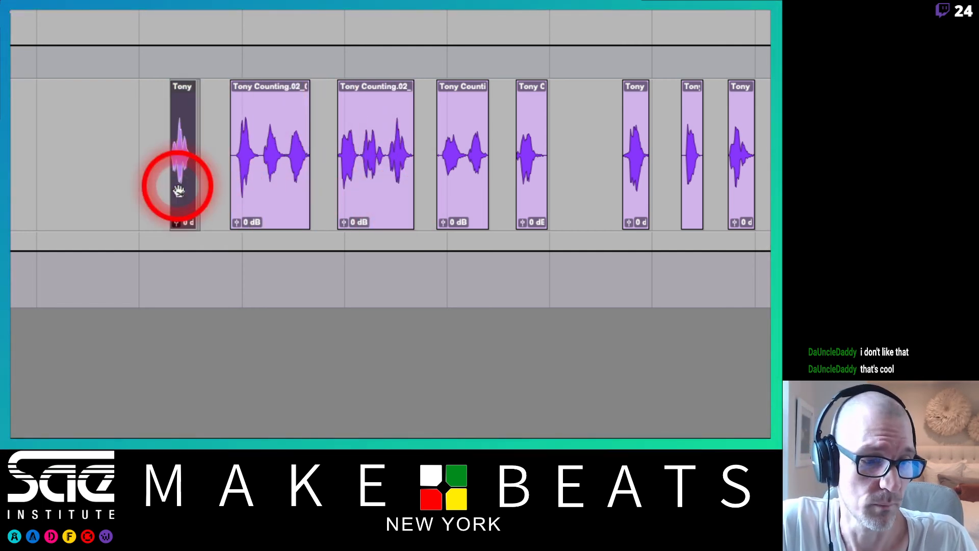
Undo the copied count and the three separated counts back to one whole clip, and clear the selection.
key("ctrl+z")
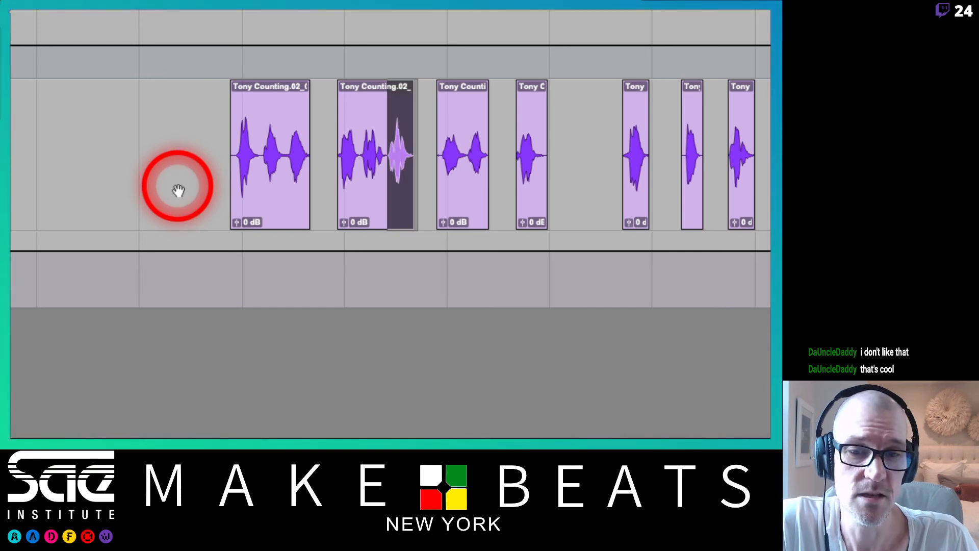
key("ctrl+z")
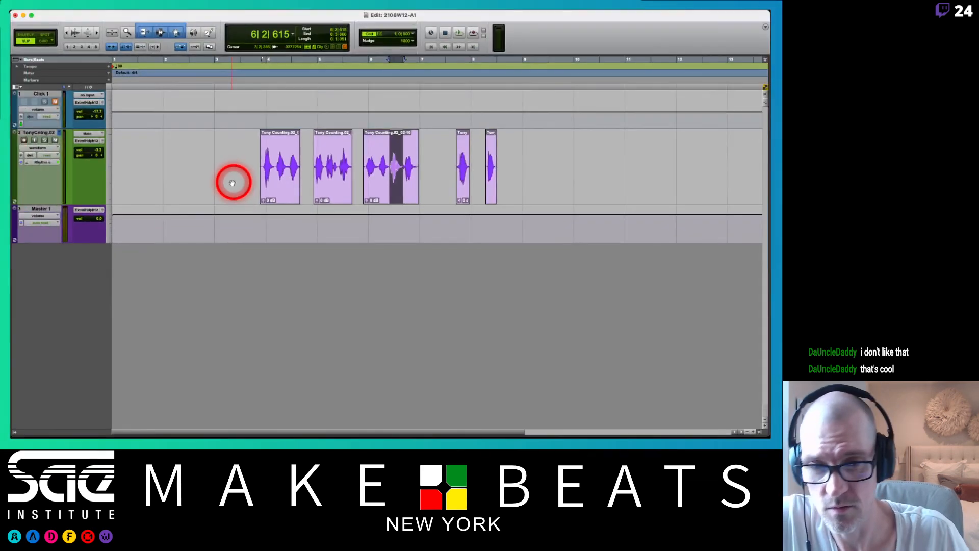
key("ctrl+z")
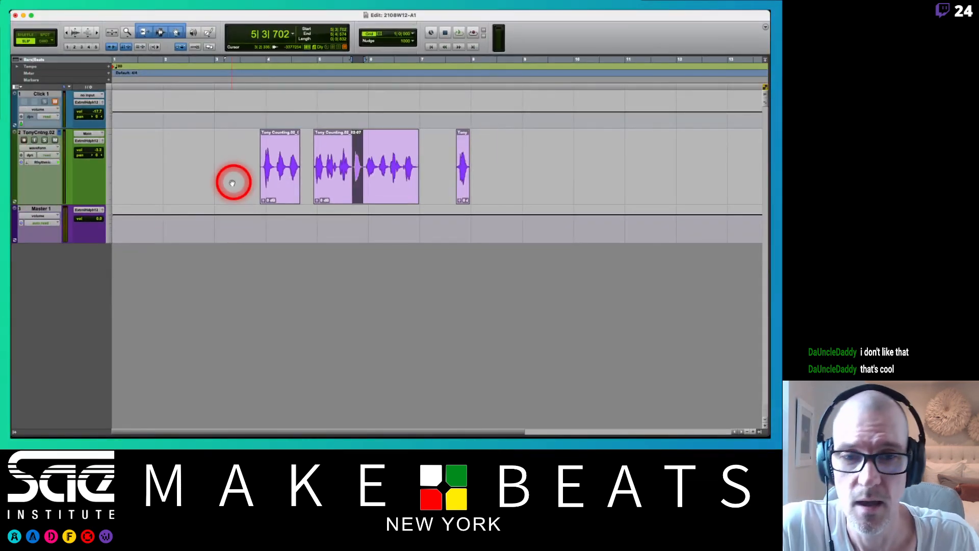
key("ctrl+z")
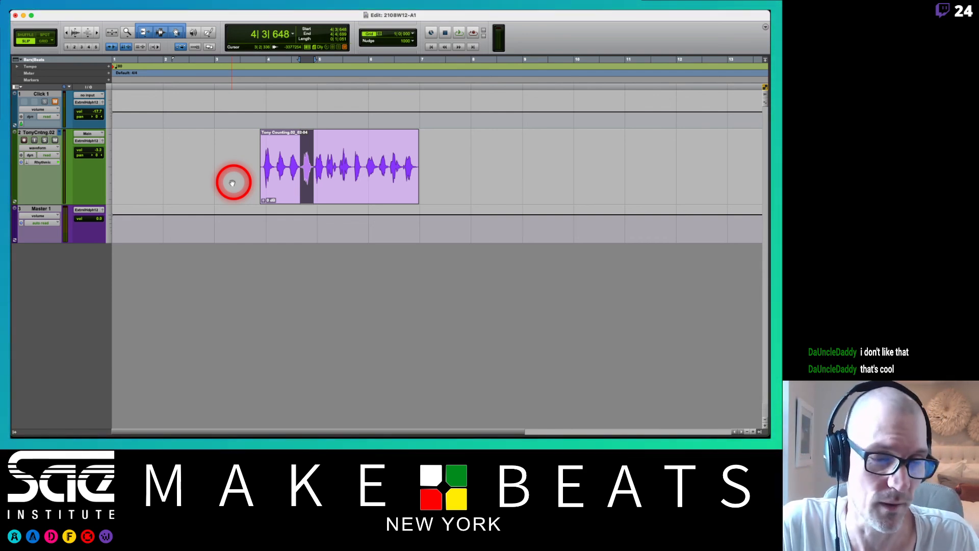
left_click(234, 168)
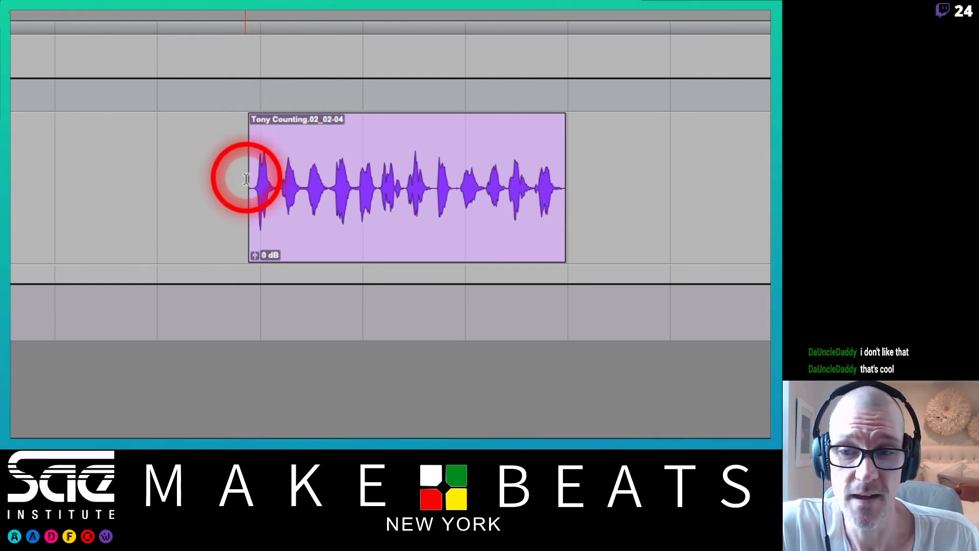
Extend both ends of the counting clip slightly with the Smart Tool, adding a fade-in at the start and a fade-out at the end.
left_click_drag(246, 176, 236, 182)
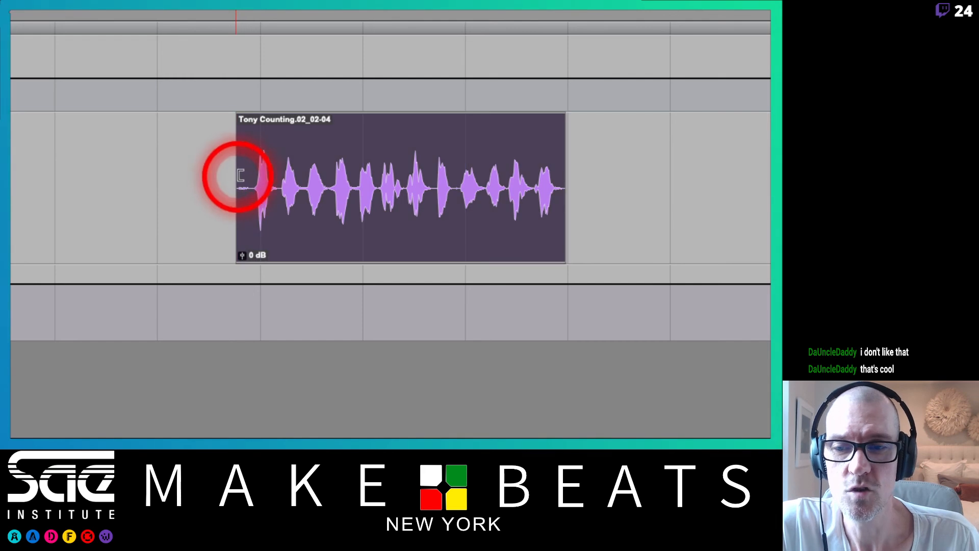
left_click_drag(239, 118, 258, 133)
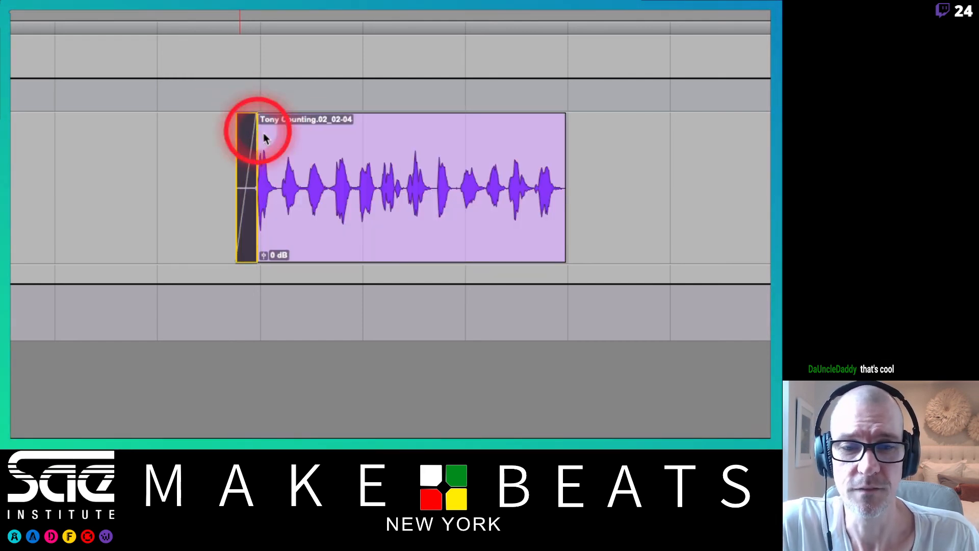
left_click_drag(564, 186, 583, 189)
left_click_drag(574, 120, 555, 120)
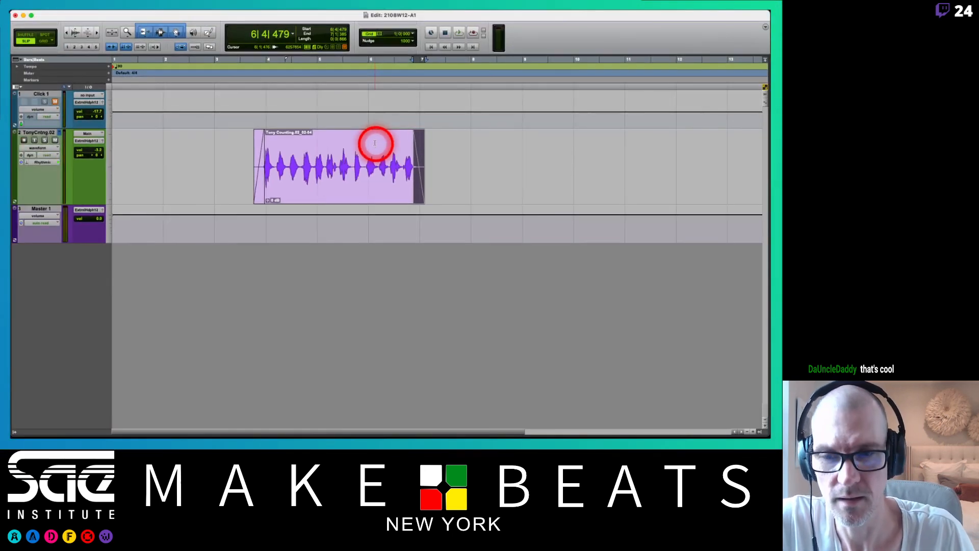
Play the faded counting clip from just before its start at about 3|3|476, and stop playback.
left_click(221, 137)
key("space")
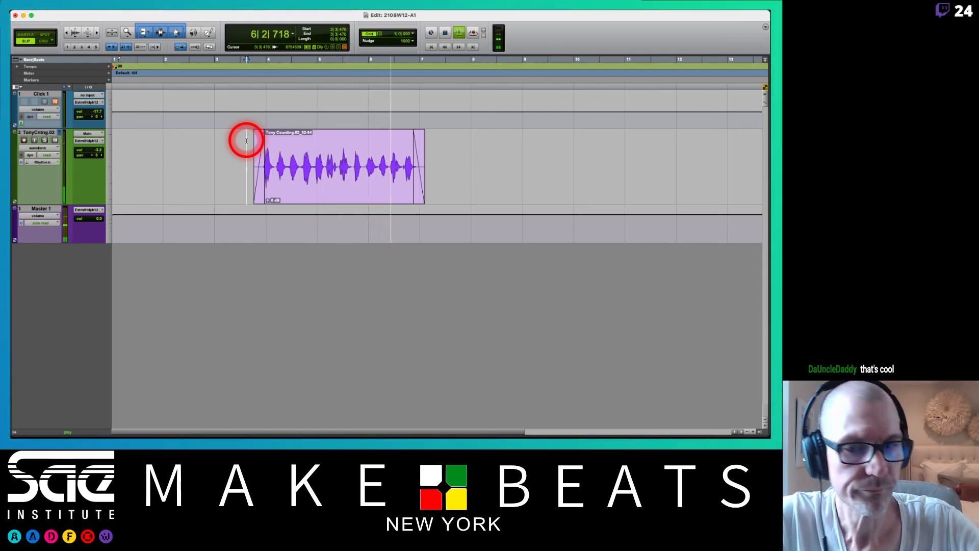
key("space")
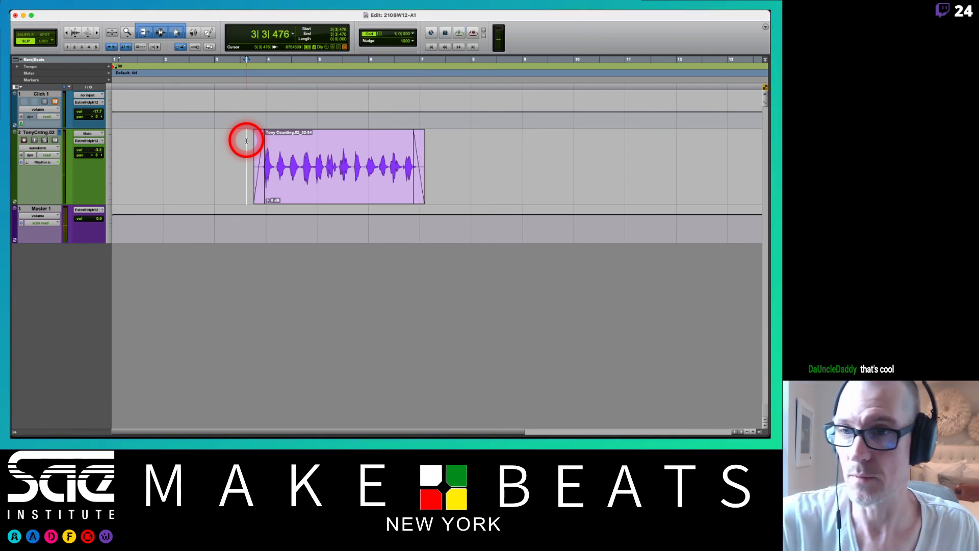
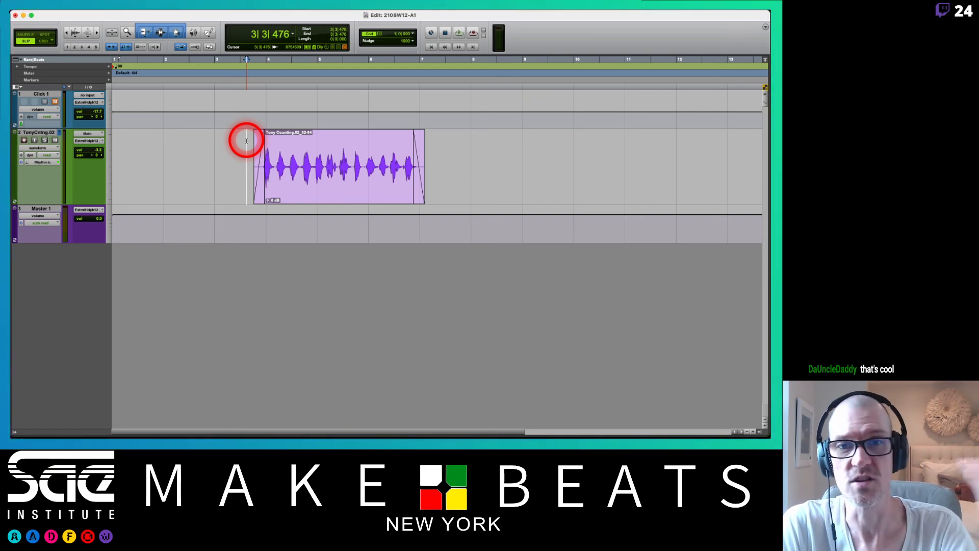
Switch to the PDF notes and page from the Tools review through Separation, Object and Option Key to the Strip Silence page.
key("super+Tab")
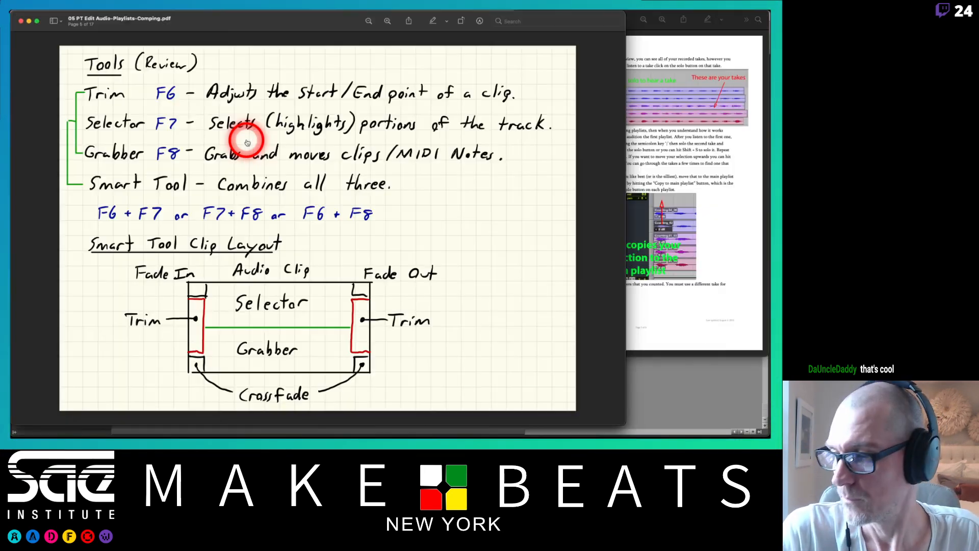
key("Down")
key("Down")
key("Down")
key("Down")
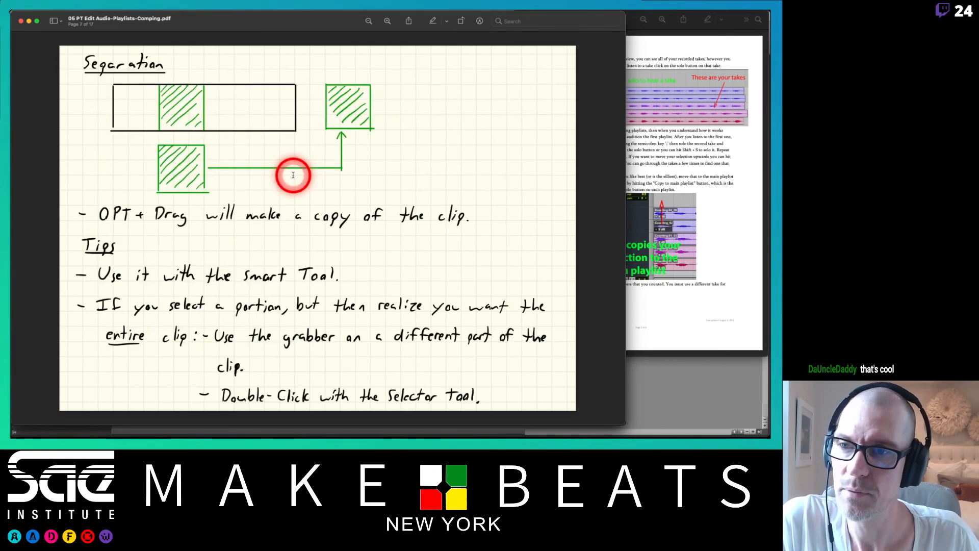
key("Up")
key("Up")
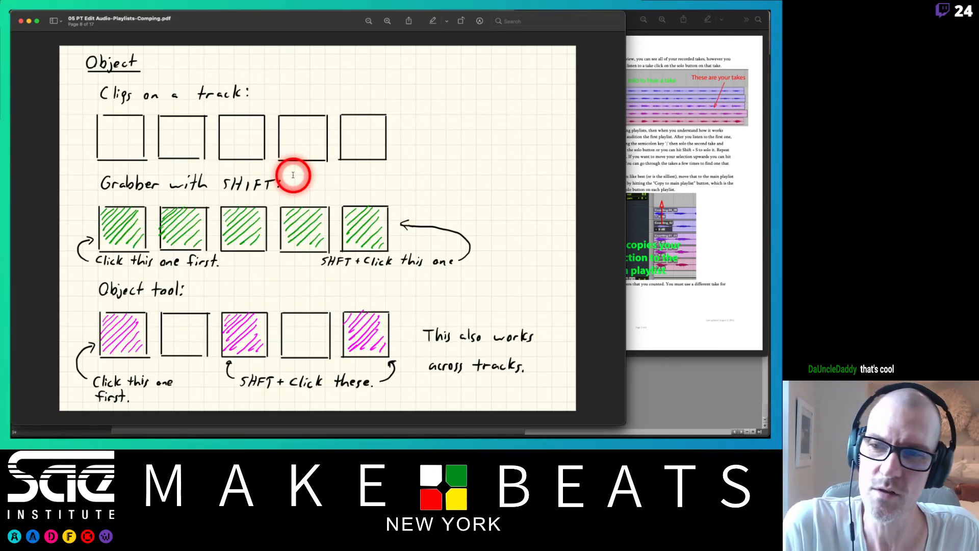
key("Down")
key("Down")
key("Down")
key("Down")
key("Down")
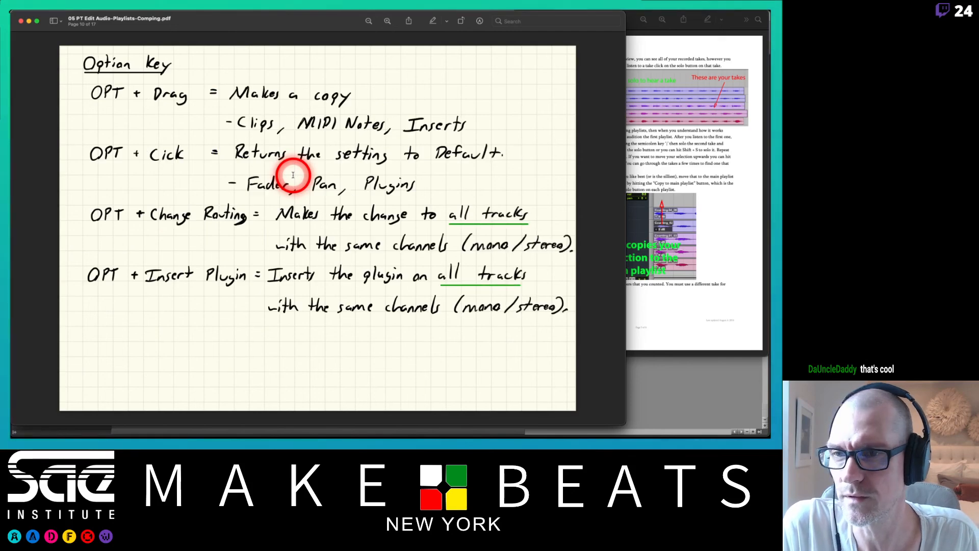
key("Up")
key("Up")
key("Up")
key("Up")
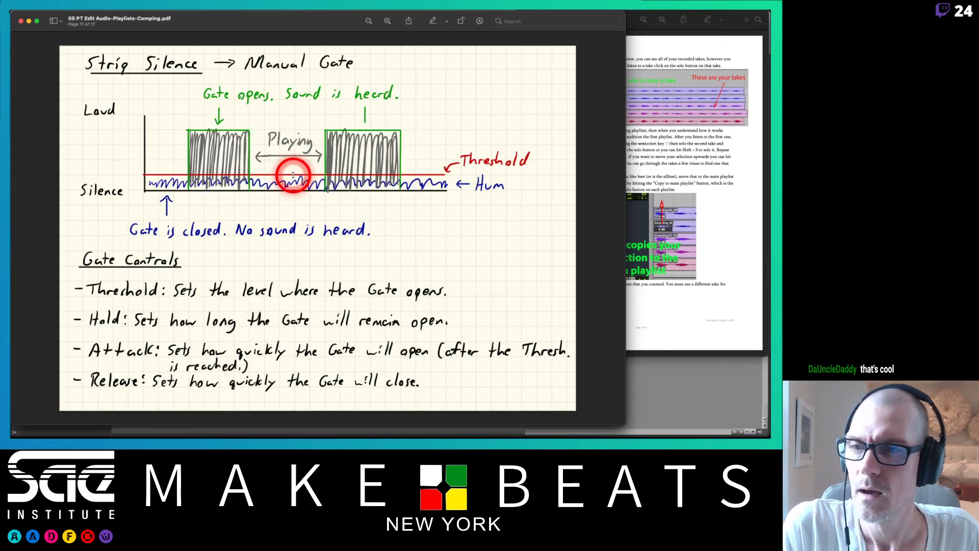
Look back and forth between the Object, Zoom and Strip Silence pages of the notes.
key("Down")
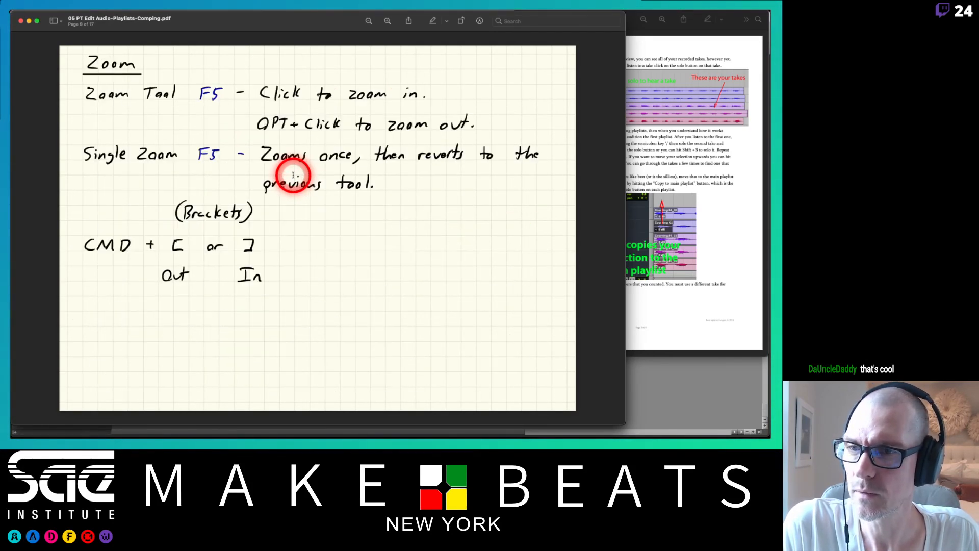
key("Up")
key("Up")
key("Down")
key("Down")
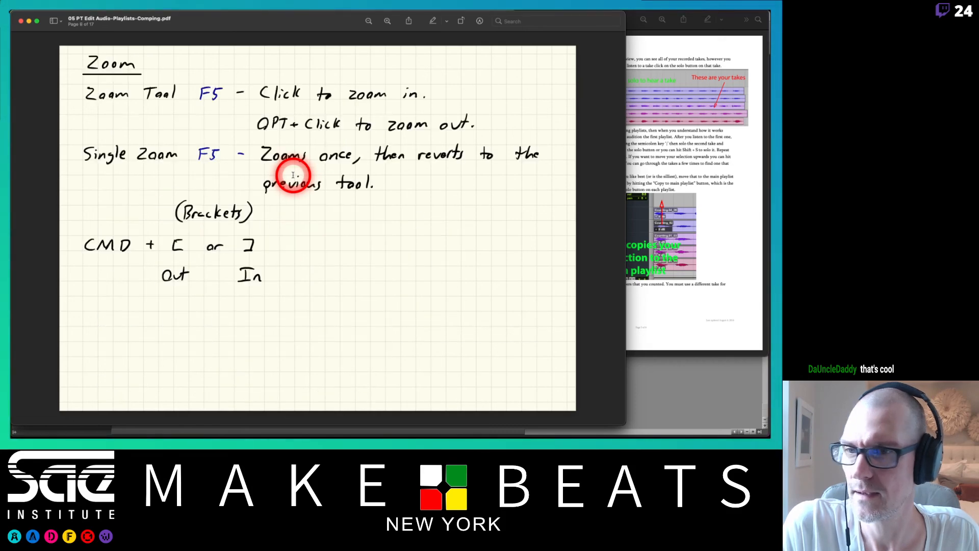
key("Up")
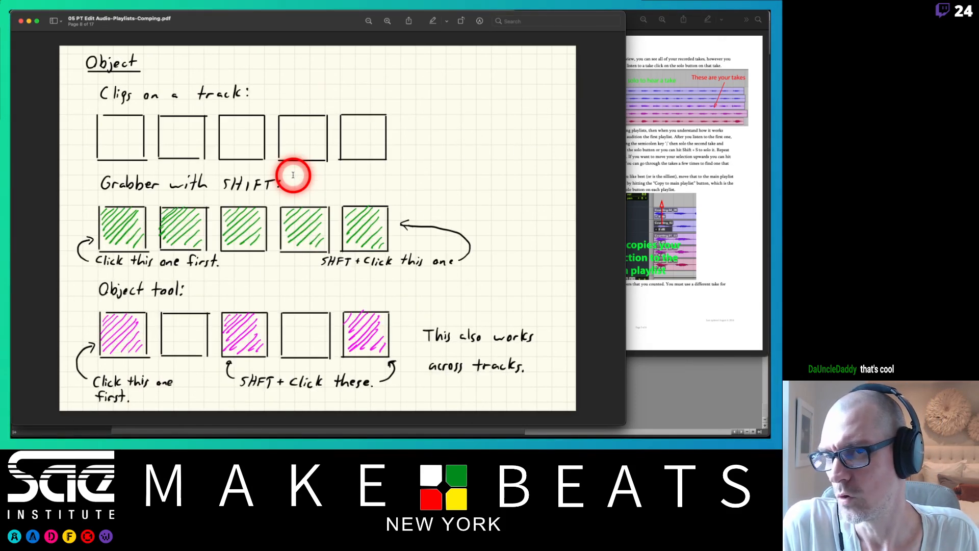
key("Down")
key("Down")
key("Up")
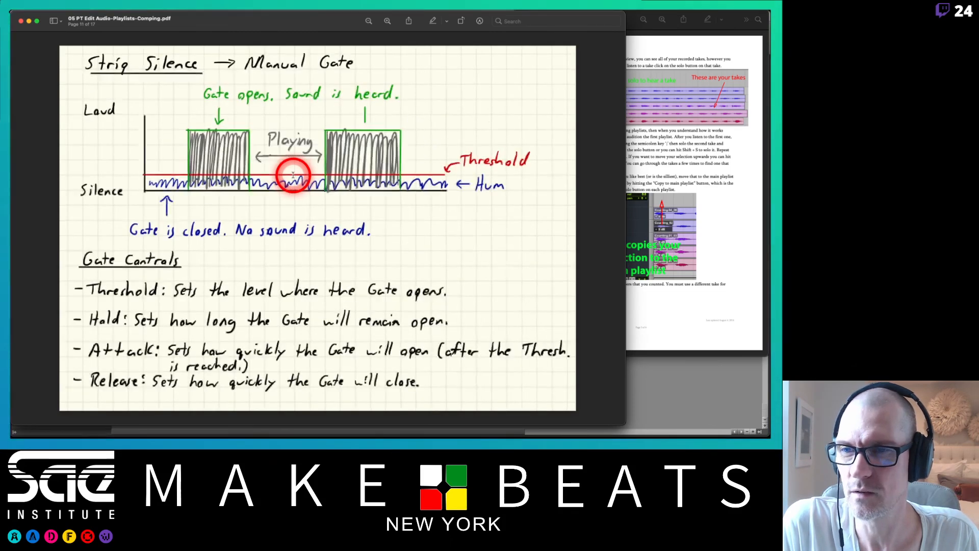
key("Down")
key("Up")
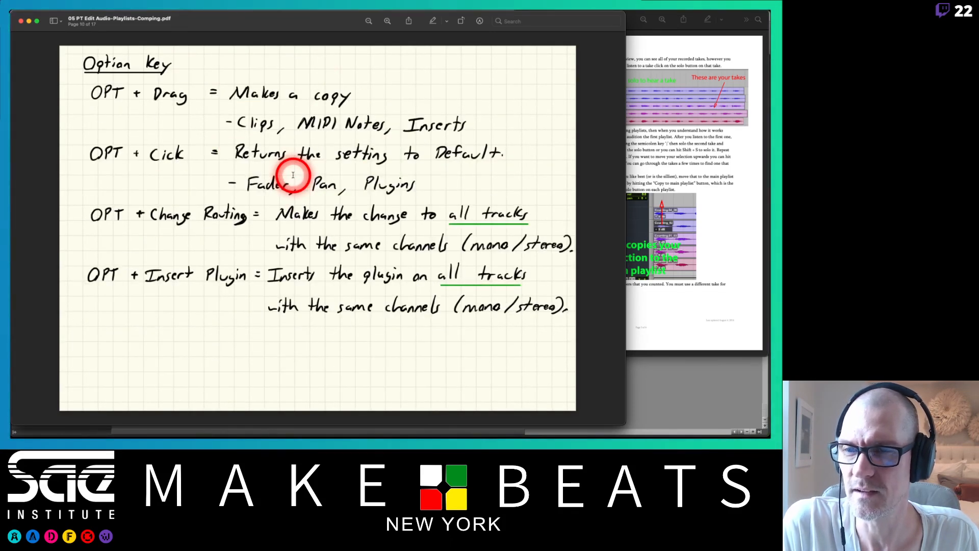
key("Down")
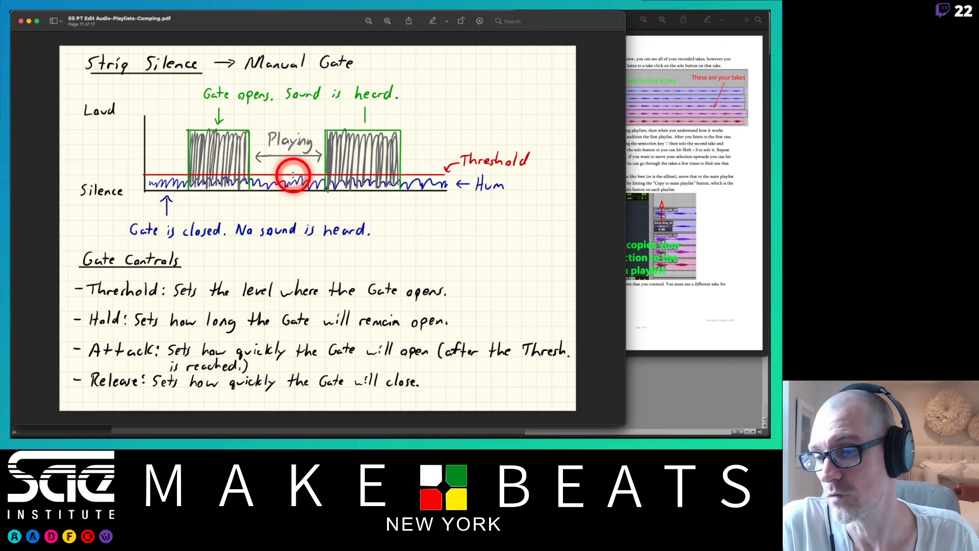
Go back past the Option Key page and examine the zoom shortcuts on the Zoom page of the notes.
key("Left")
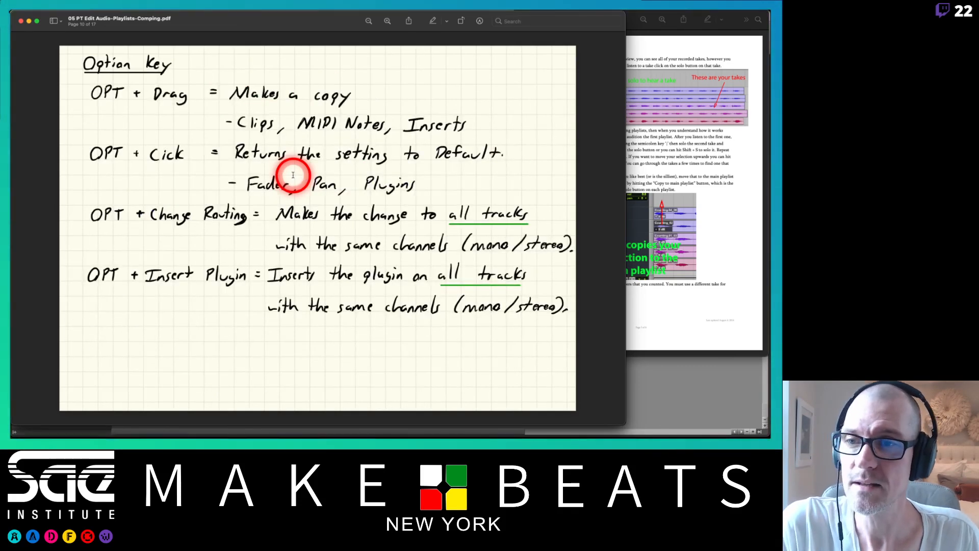
key("Right")
key("Right")
key("Left")
key("Left")
key("Left")
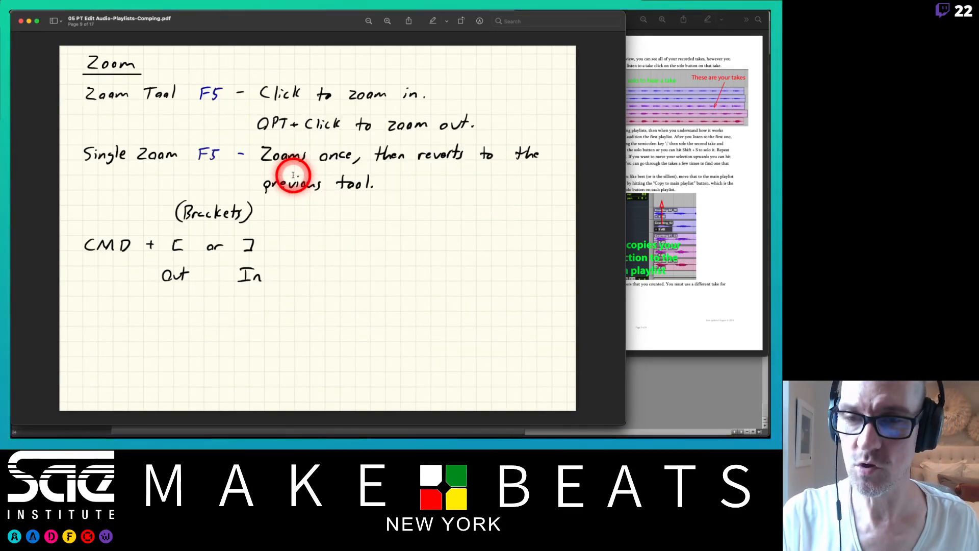
Switch back to Pro Tools and use the Zoom tool to magnify the range around the fourth and fifth spoken counts.
key("super+Tab")
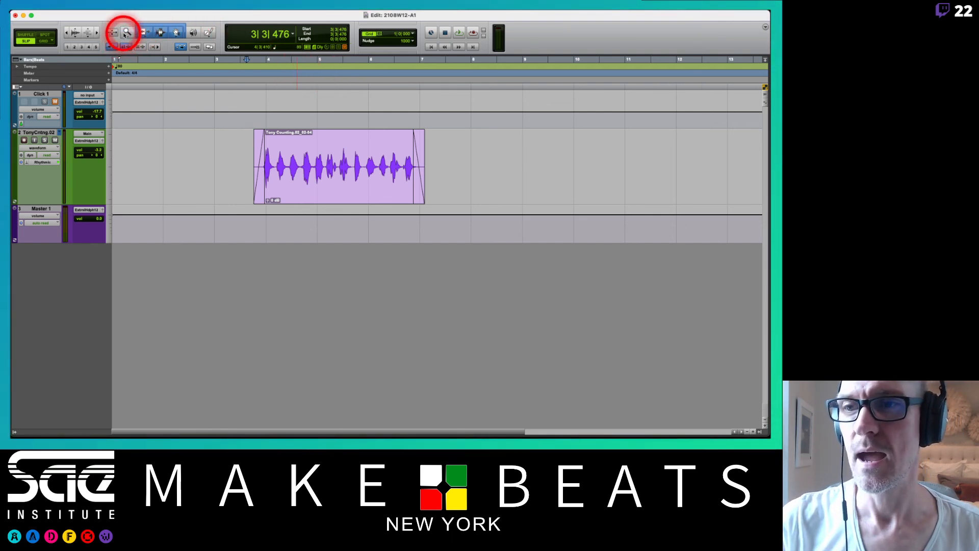
left_click(223, 106)
key("F5")
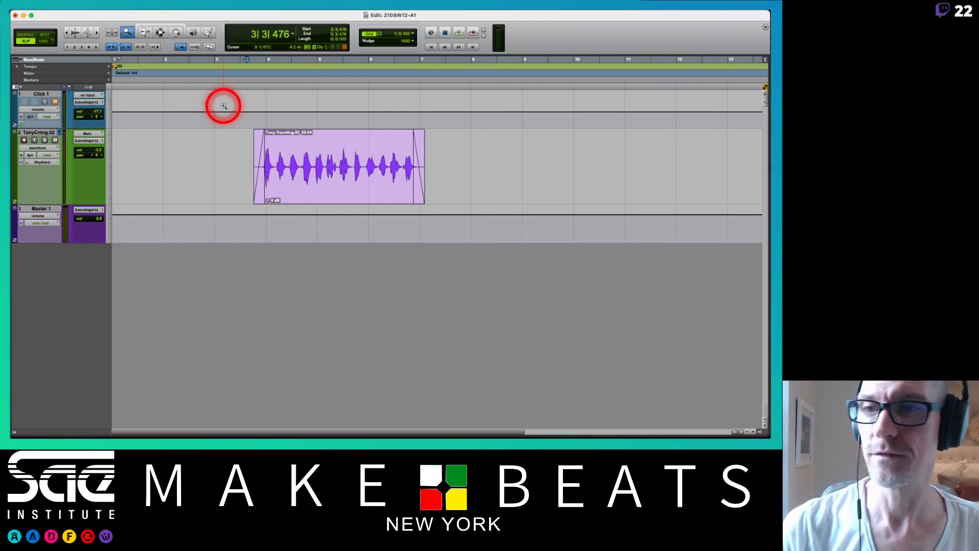
left_click_drag(298, 165, 324, 176)
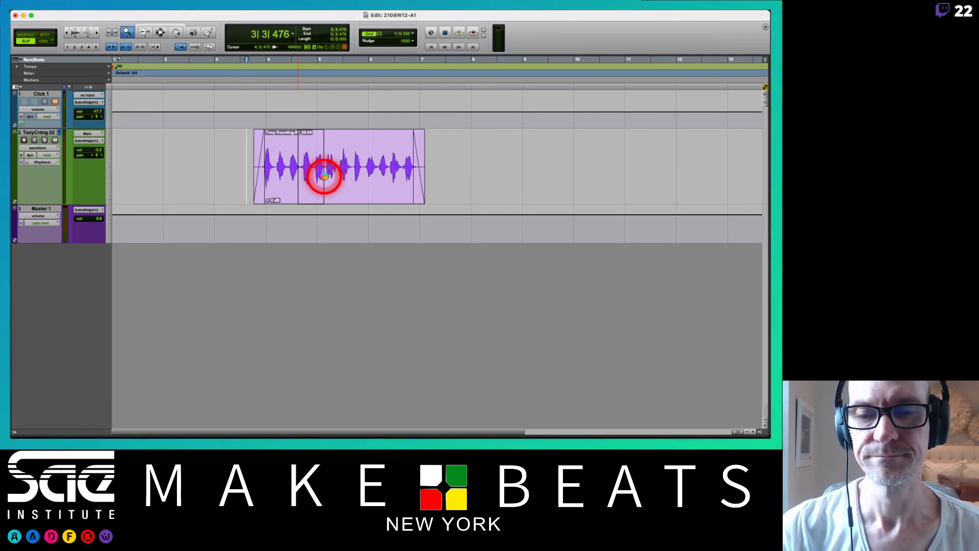
left_click_drag(324, 176, 325, 175)
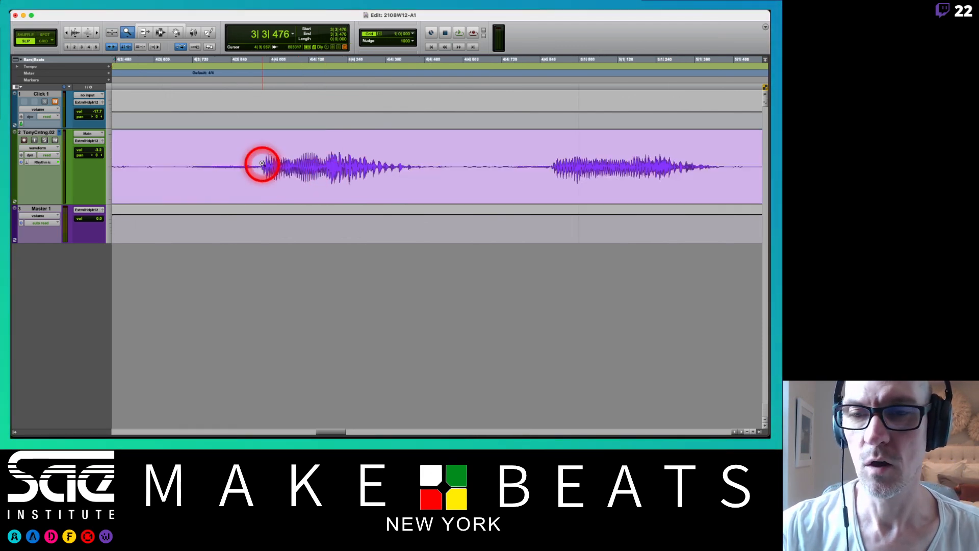
Zoom in further with the Zoom tool on the quiet gap before the fourth spoken count.
left_click(305, 173)
left_click(306, 171)
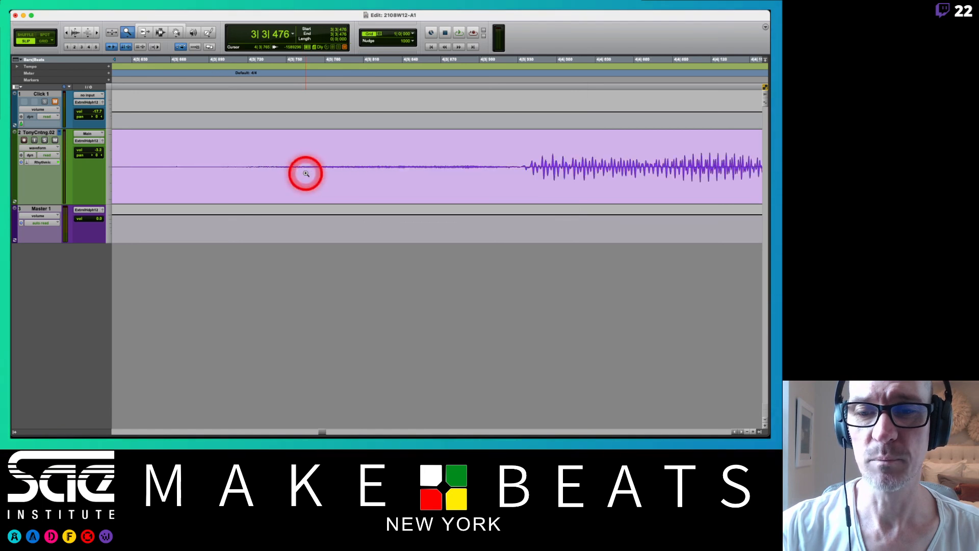
left_click(369, 172)
left_click(370, 171)
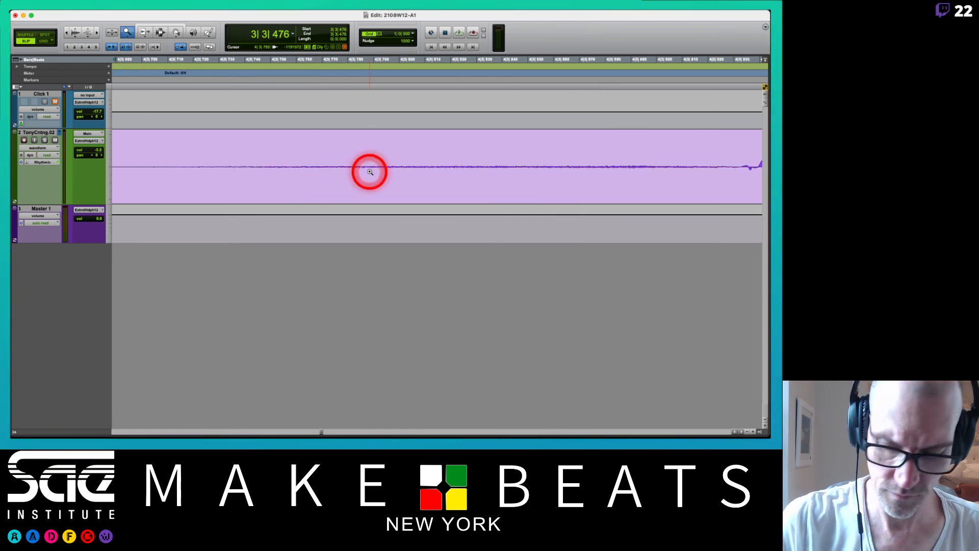
Zoom out with the Zoom tool until the whole counting clip fits in the timeline.
left_click(370, 172, "alt")
left_click(370, 172, "alt")
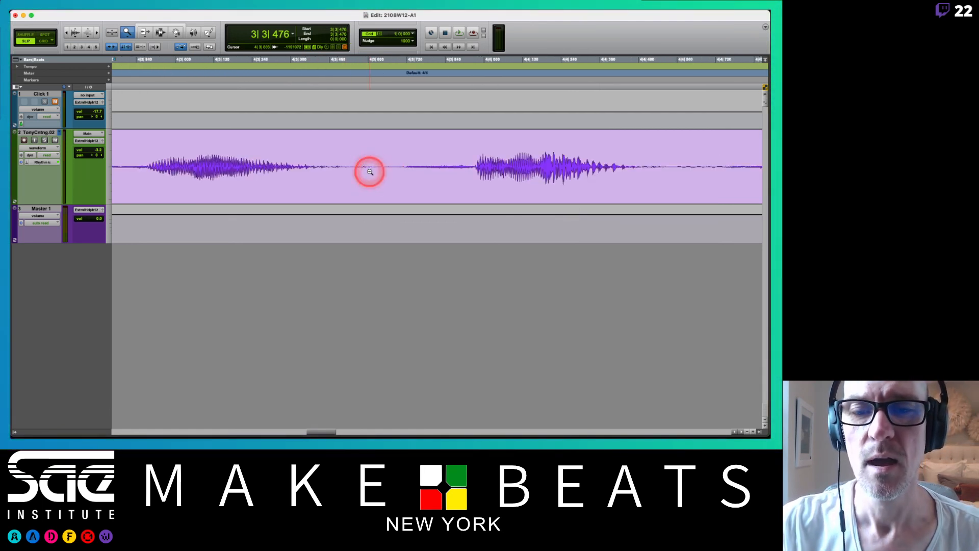
left_click(370, 172, "alt")
left_click(370, 171, "alt")
left_click(370, 171, "alt")
left_click(369, 170, "alt")
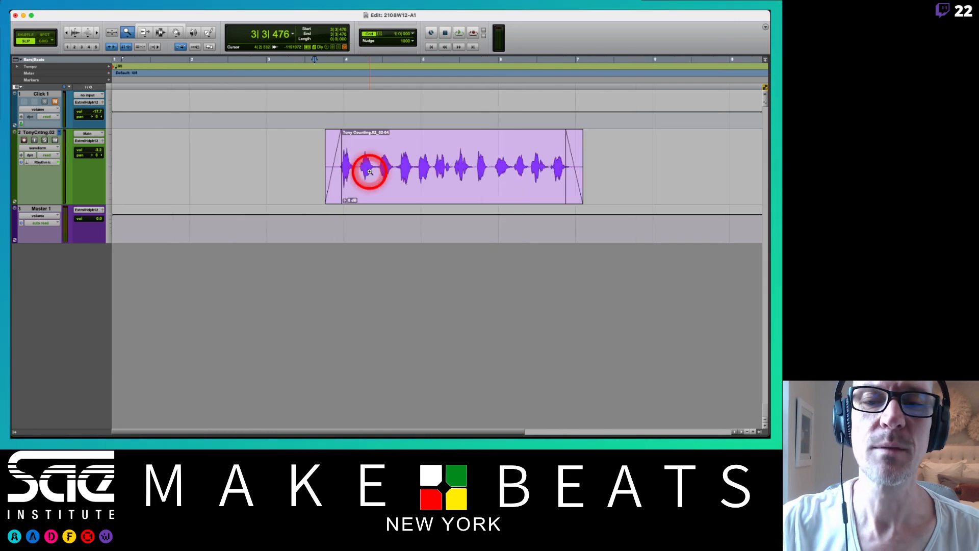
Zoom in on the third spoken count and back out until the timeline spans more than thirty bars.
left_click(393, 169)
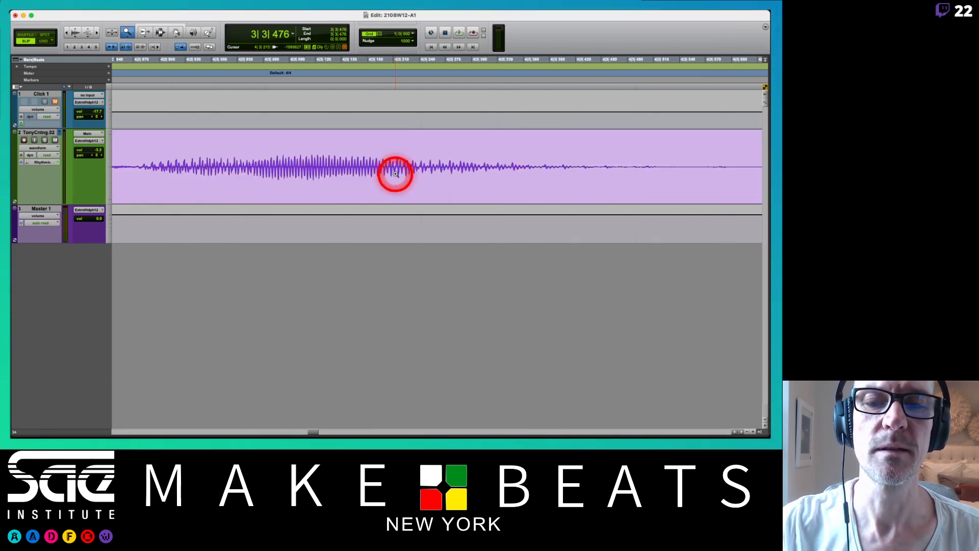
left_click(392, 174, "alt")
left_click(392, 175, "alt")
left_click(392, 175, "alt")
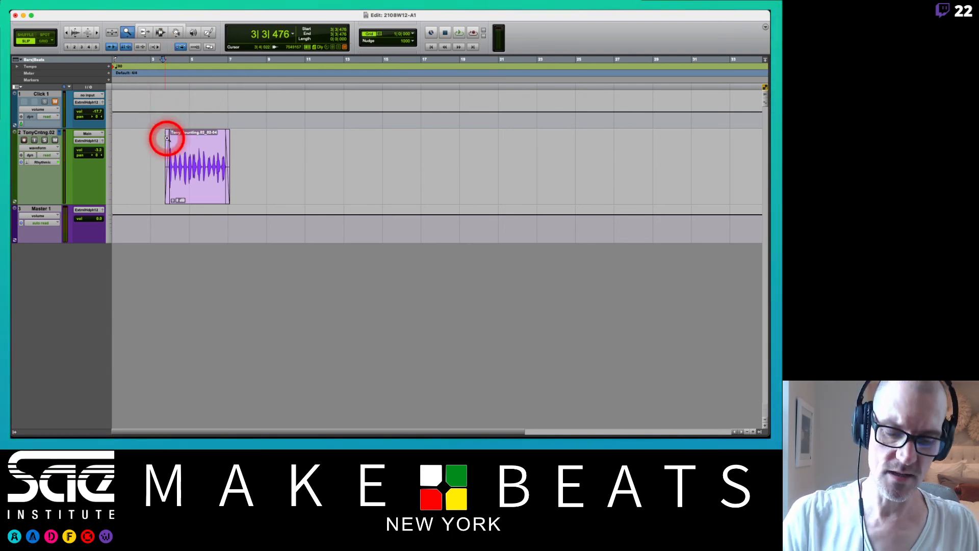
Select the sixth spoken count with the Smart Tool and zoom in and out around that selection.
key("super+7")
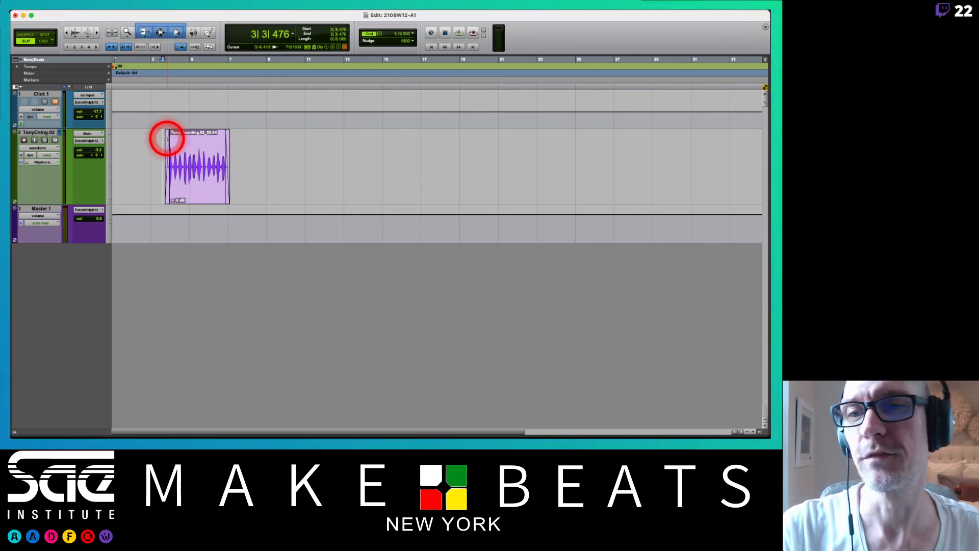
left_click(192, 162)
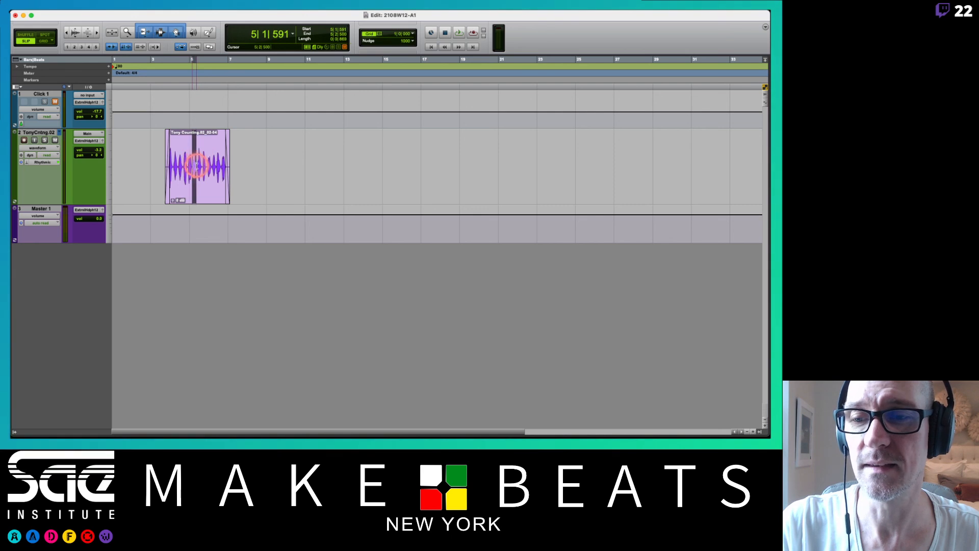
left_click_drag(192, 162, 197, 166)
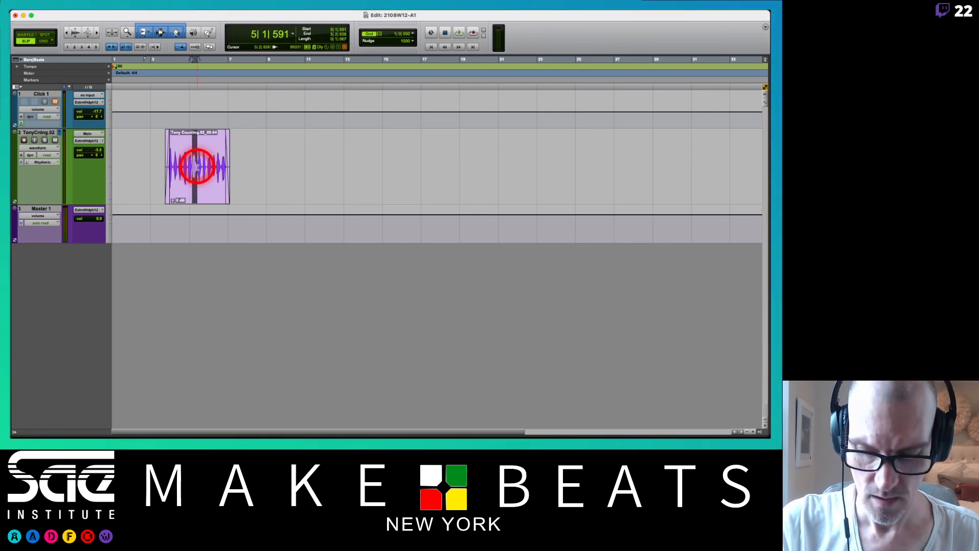
key("t")
key("t")
key("t")
key("t")
key("t")
key("t")
key("t")
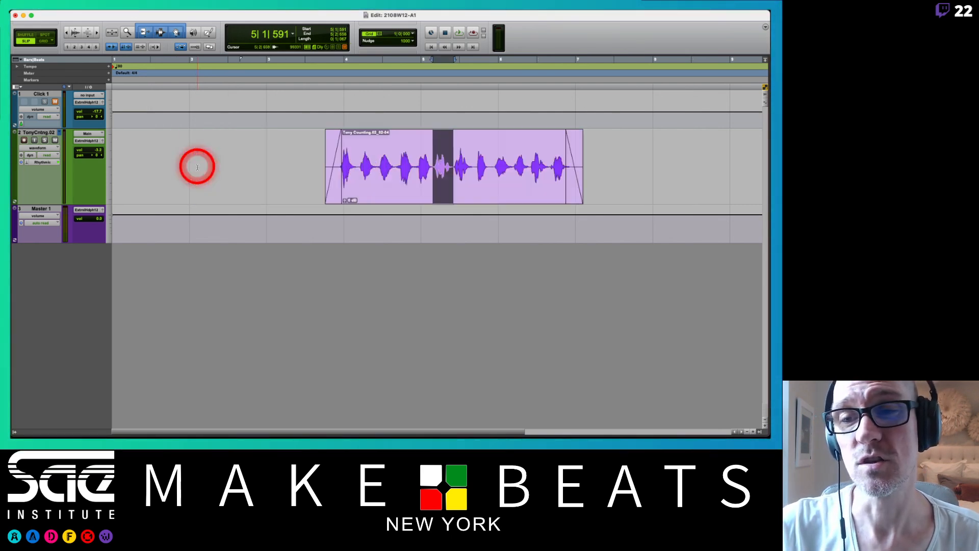
key("r")
key("r")
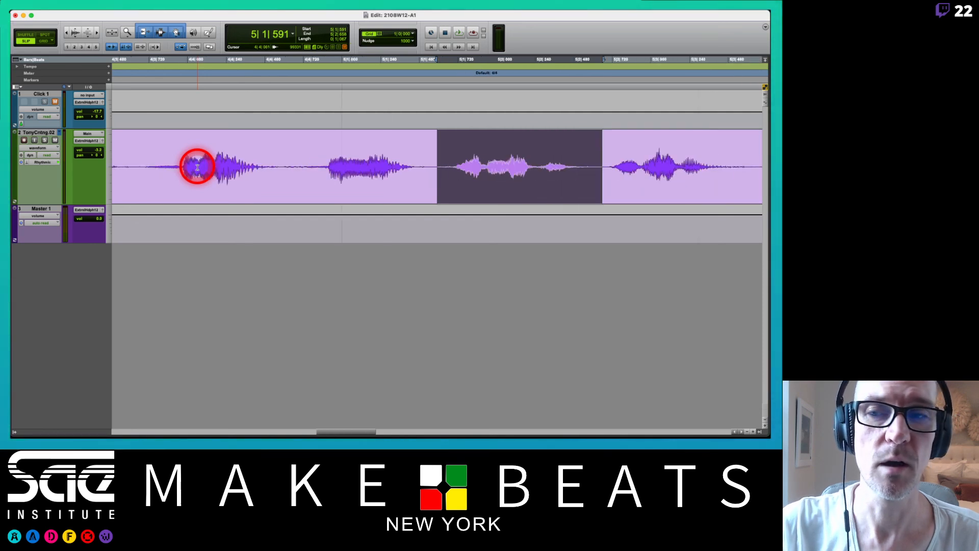
key("r")
key("r")
key("r")
key("r")
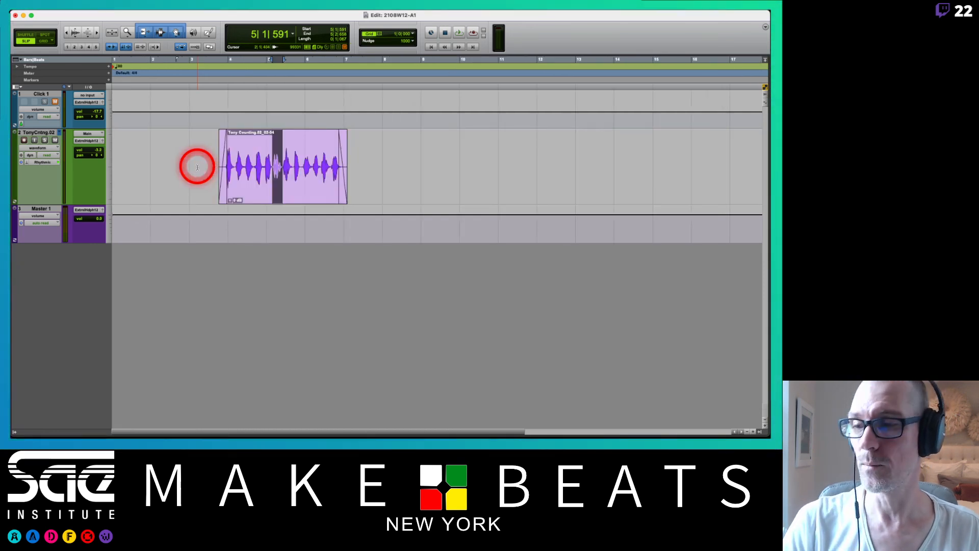
Place the edit cursor before the clip at about 3|2|323 and zoom in on the eighth spoken count with the Zoom tool.
left_click(201, 141)
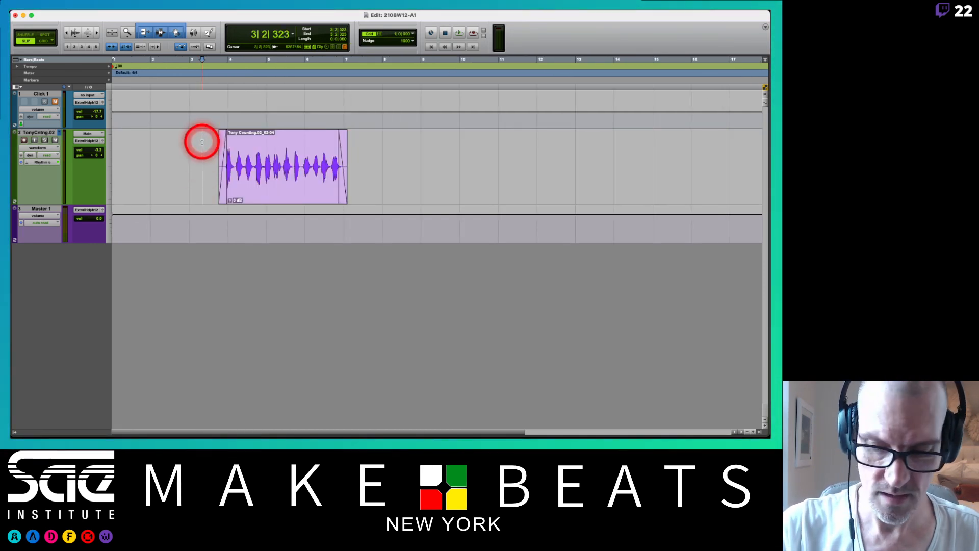
key("F5")
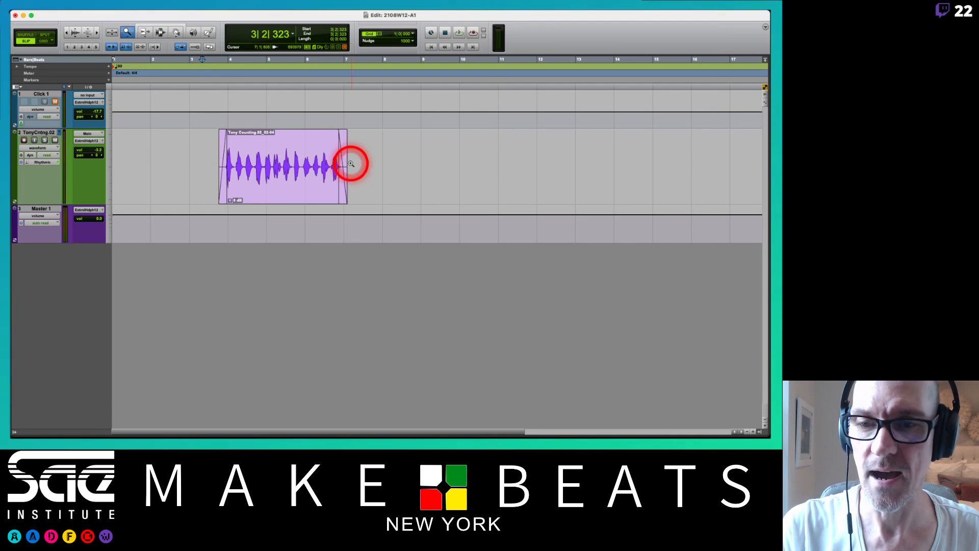
left_click(300, 168)
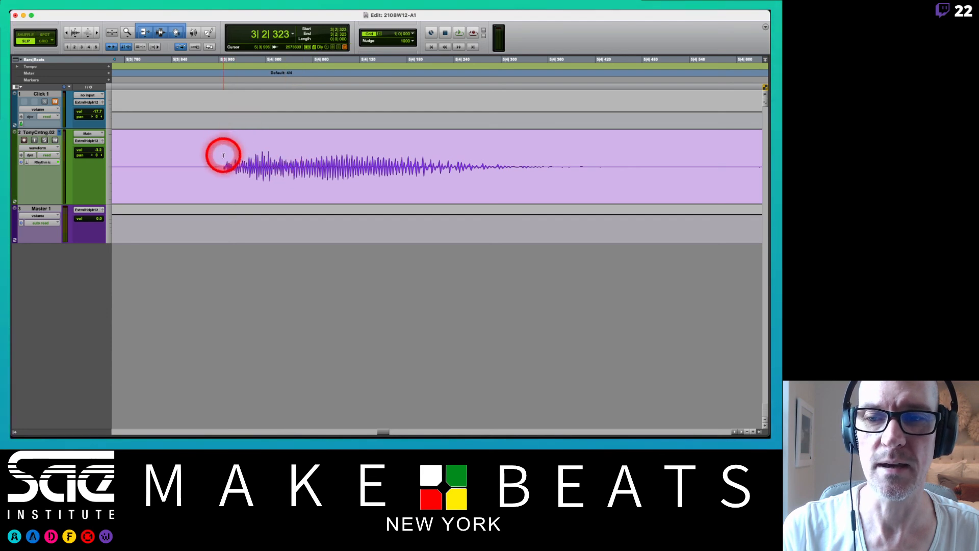
Change the Zoom tool's mode to Single Zoom and return to the Smart Tool.
key("F5")
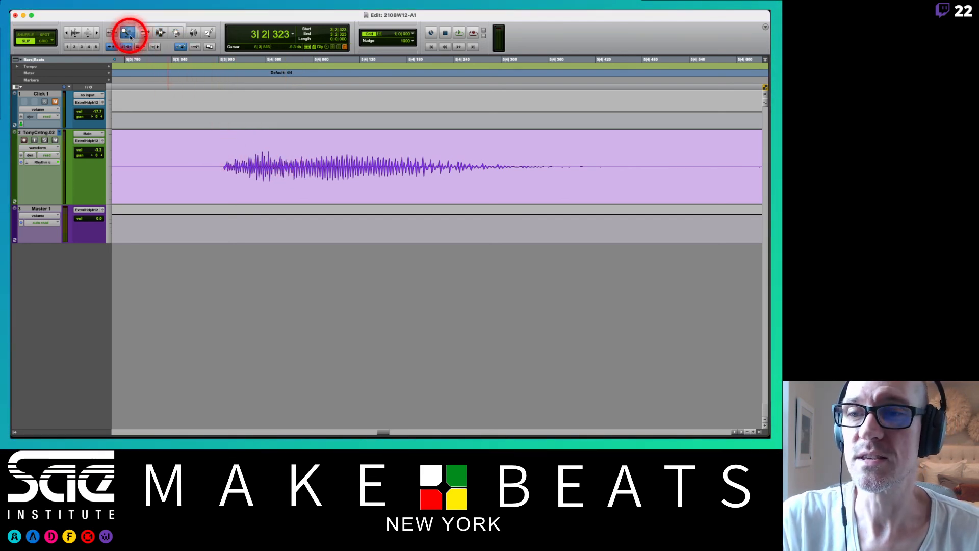
left_click_drag(129, 38, 149, 52)
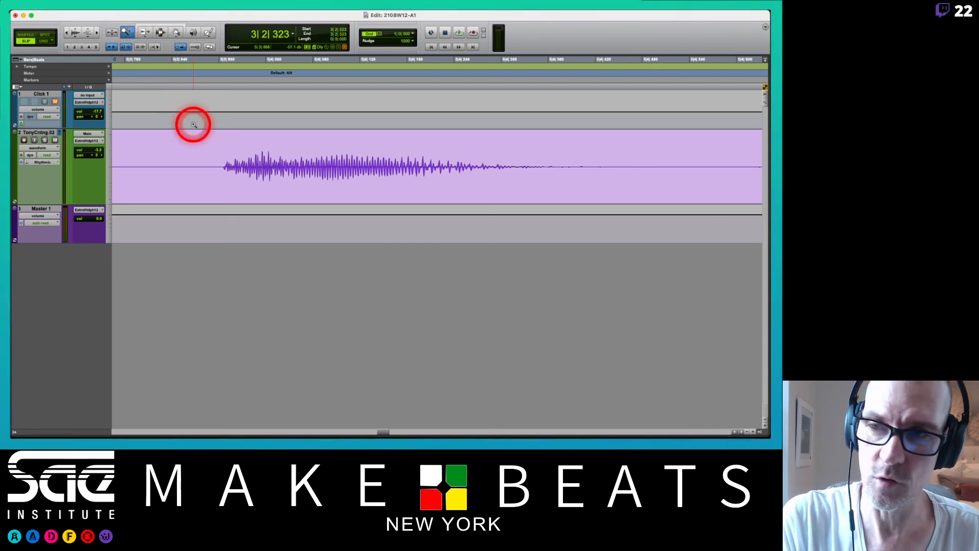
key("Escape")
key("Escape")
key("Escape")
key("Escape")
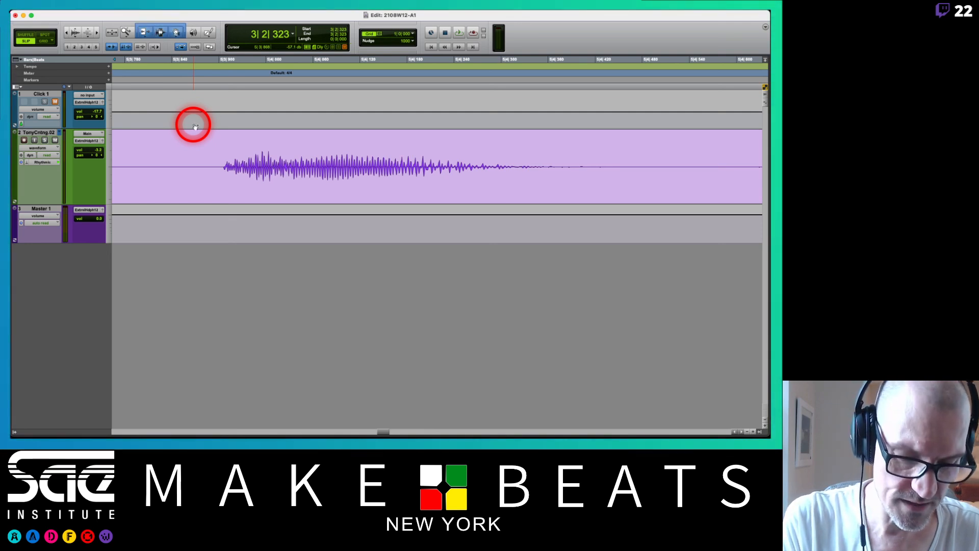
Zoom out to show the whole counting clip and magnify the sixth spoken count with the Single Zoom tool.
key("r")
key("r")
key("r")
key("r")
key("r")
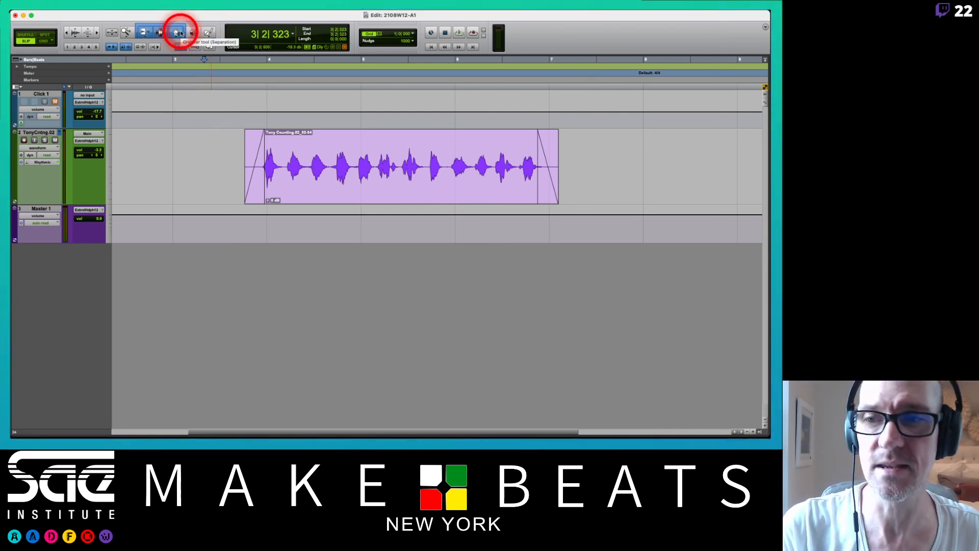
key("F5")
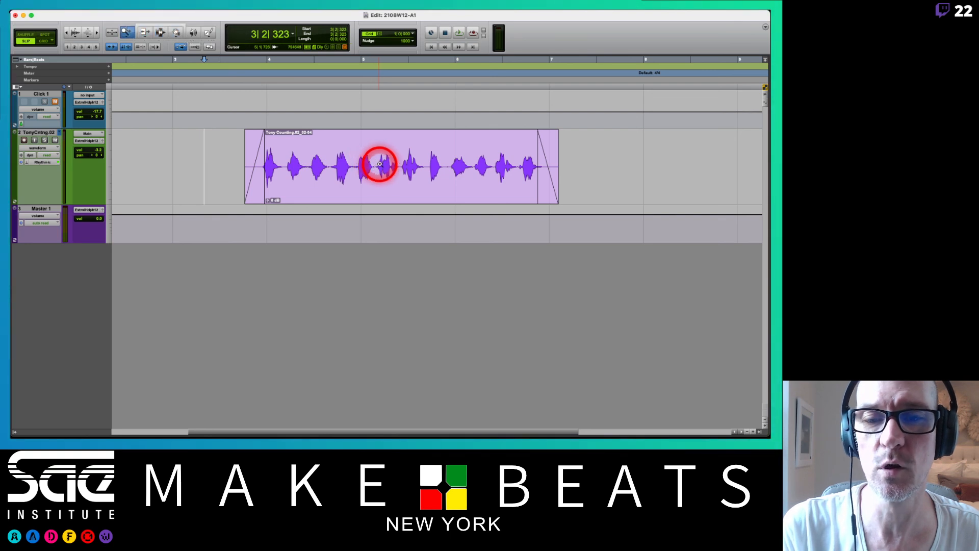
left_click_drag(374, 165, 394, 180)
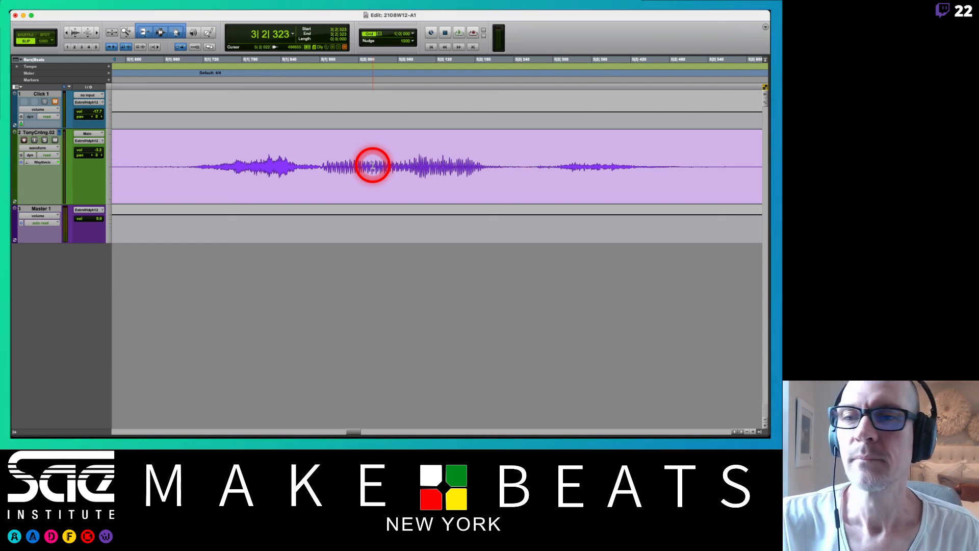
Zoom back out, place the edit cursor on the fifth spoken count at about 5|1|042, and zoom in around it.
key("r")
key("r")
key("r")
key("r")
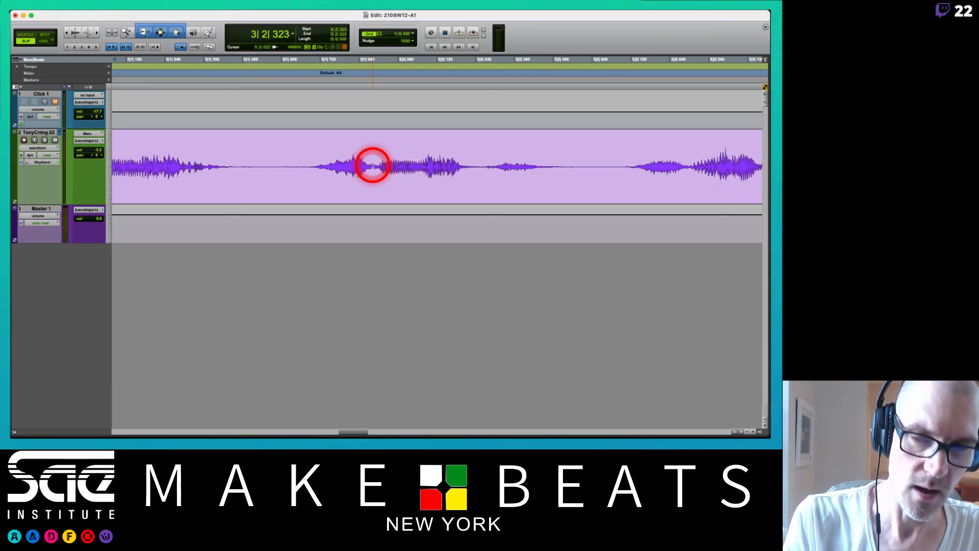
left_click(395, 147)
key("t")
key("t")
key("t")
key("t")
key("t")
key("t")
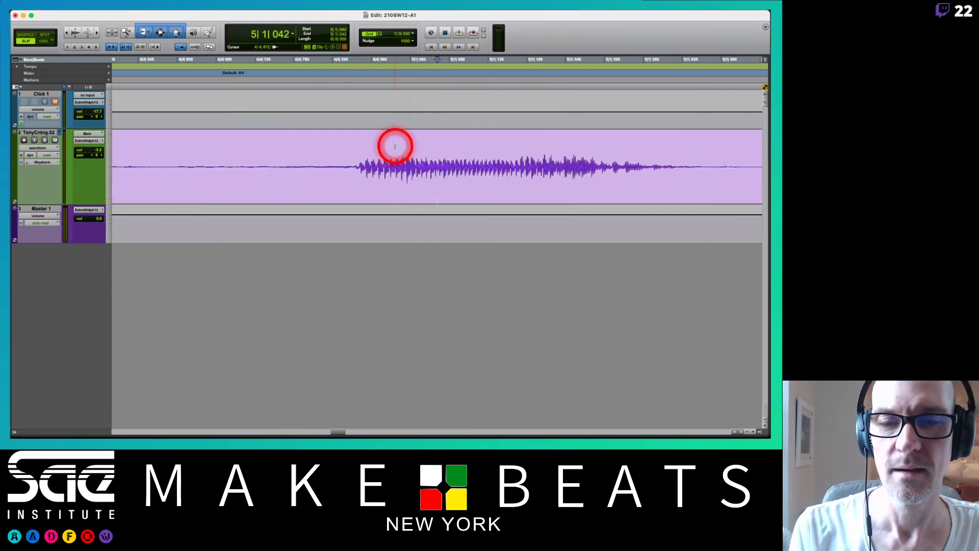
Zoom out and in around the edit cursor until the timeline spans just over eight bars.
key("r")
key("r")
key("r")
key("r")
key("r")
key("r")
key("r")
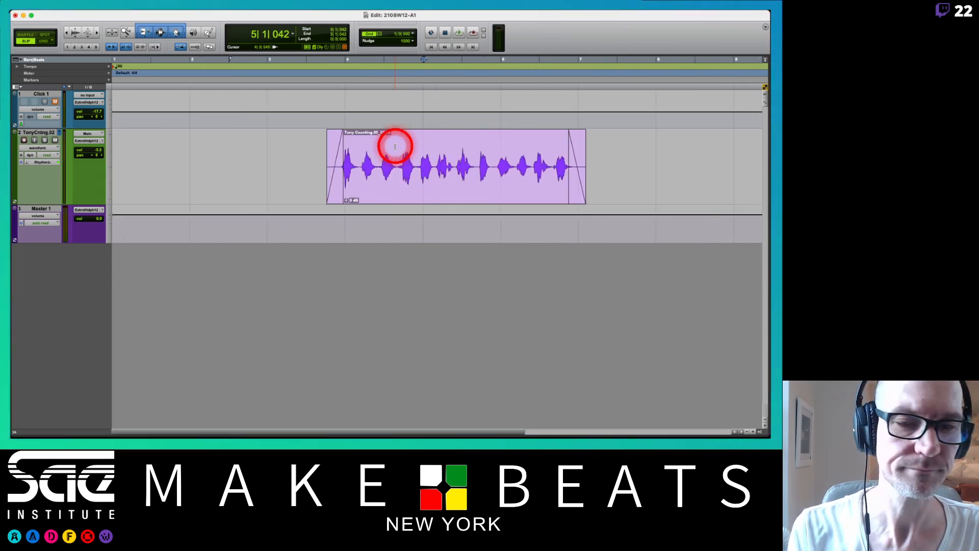
key("t")
key("t")
key("r")
key("r")
key("r")
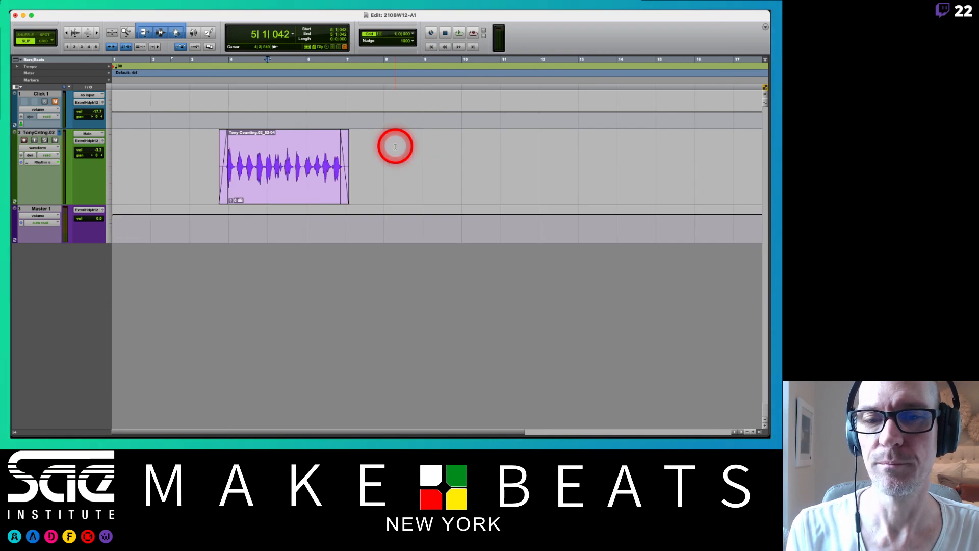
key("t")
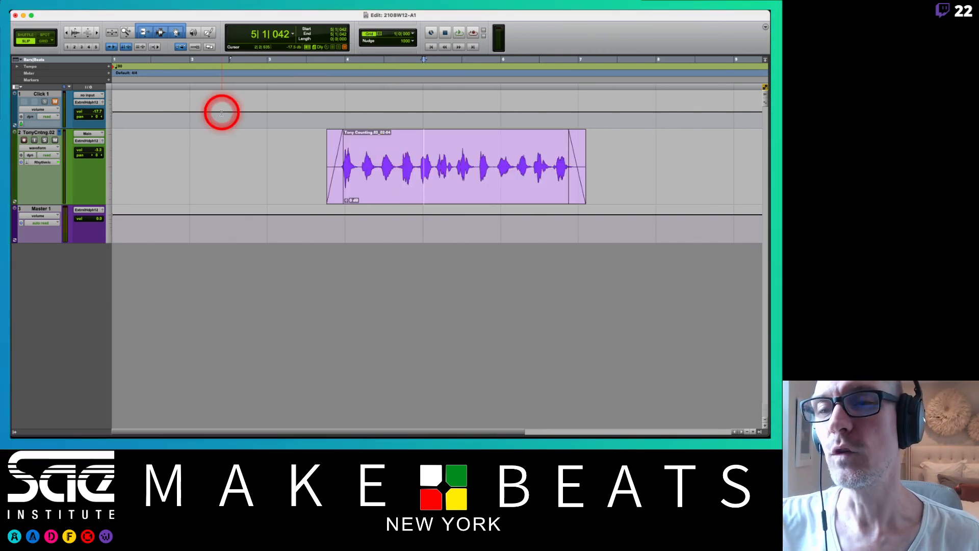
Scrub through part of the counting clip with the Scrubber tool and switch to the Pencil tool.
left_click(194, 32)
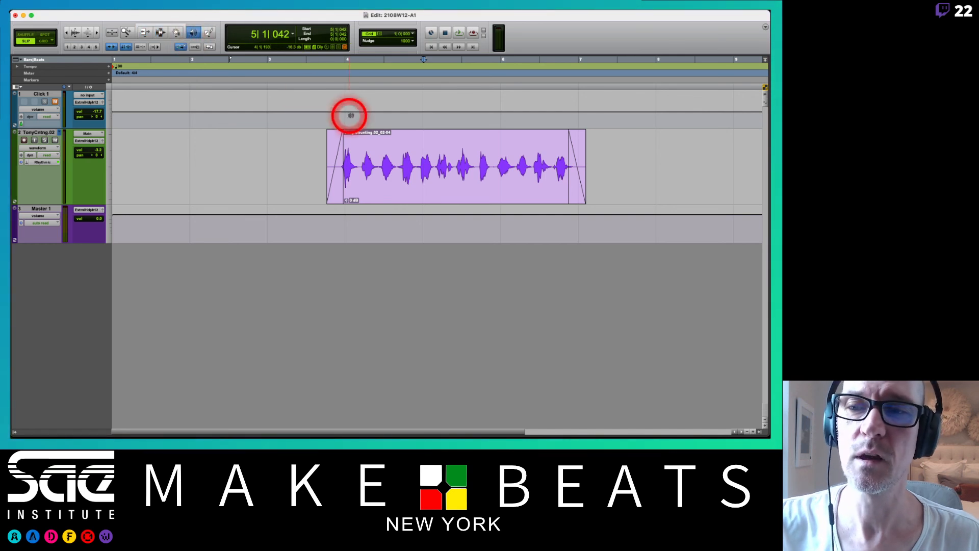
mouse_move(401, 163)
left_mouse_down()
mouse_move(434, 162)
mouse_move(390, 162)
left_mouse_up()
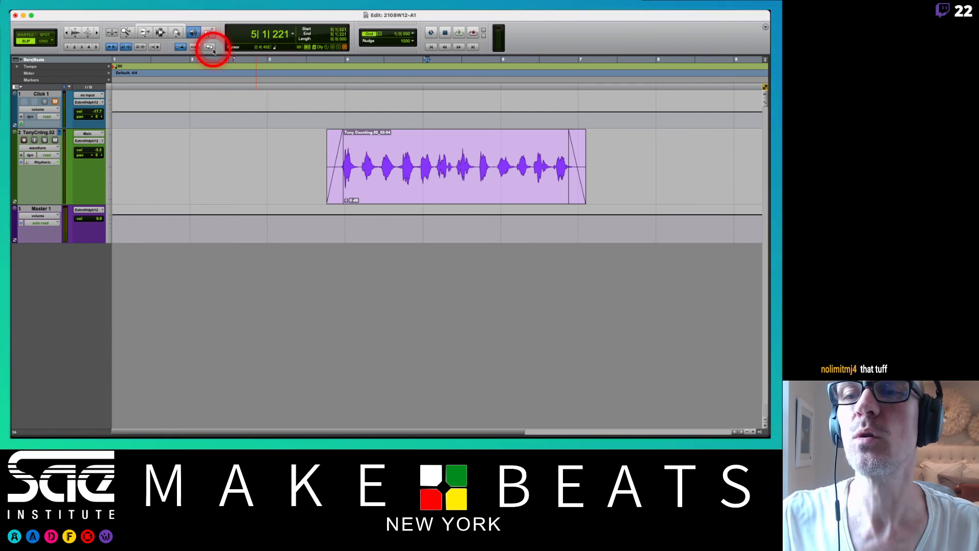
left_click(210, 33)
mouse_move(211, 35)
left_mouse_down()
mouse_move(228, 116)
mouse_move(217, 16)
left_mouse_up()
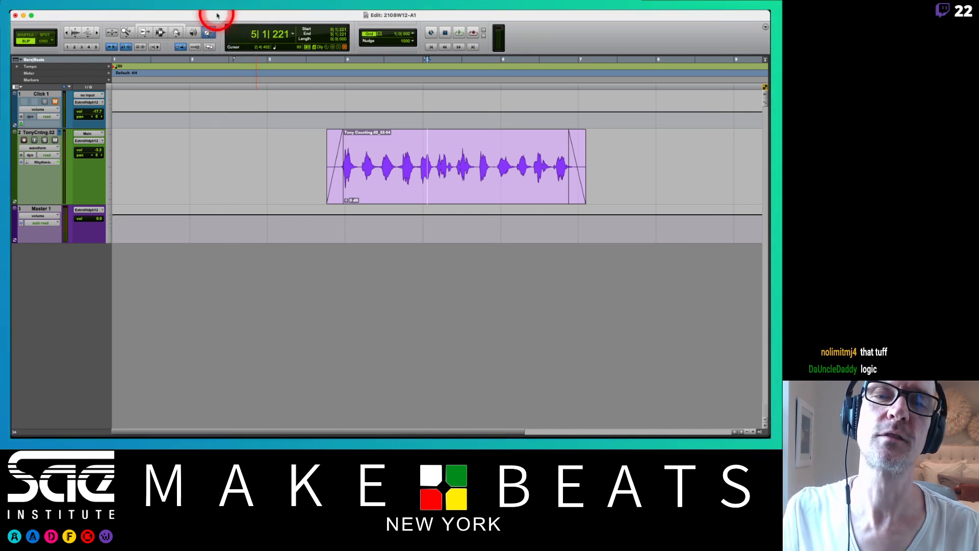